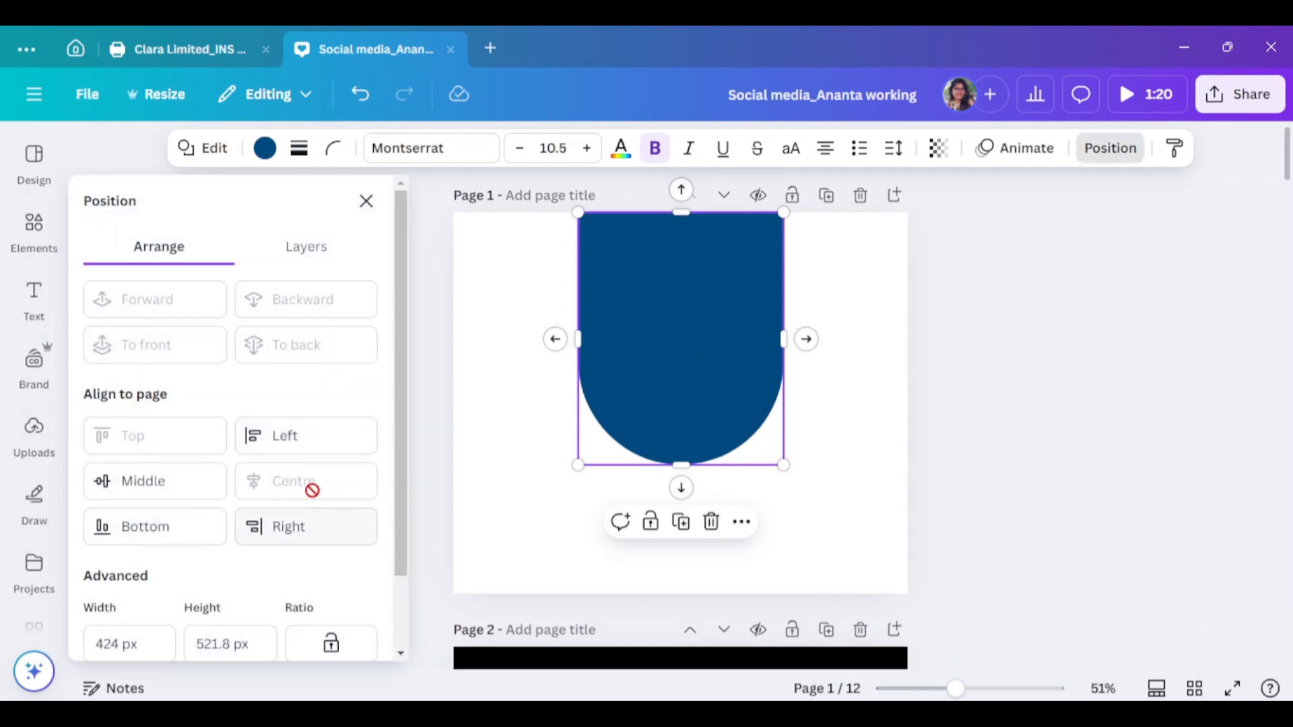
Enlarge the arch shape, centre it on the page and colour it orange #fdae00
left_click(366, 201)
left_click_drag(783, 465, 823, 514)
left_click_drag(767, 419, 746, 411)
left_click(268, 151)
left_click(156, 508)
left_click(958, 401)
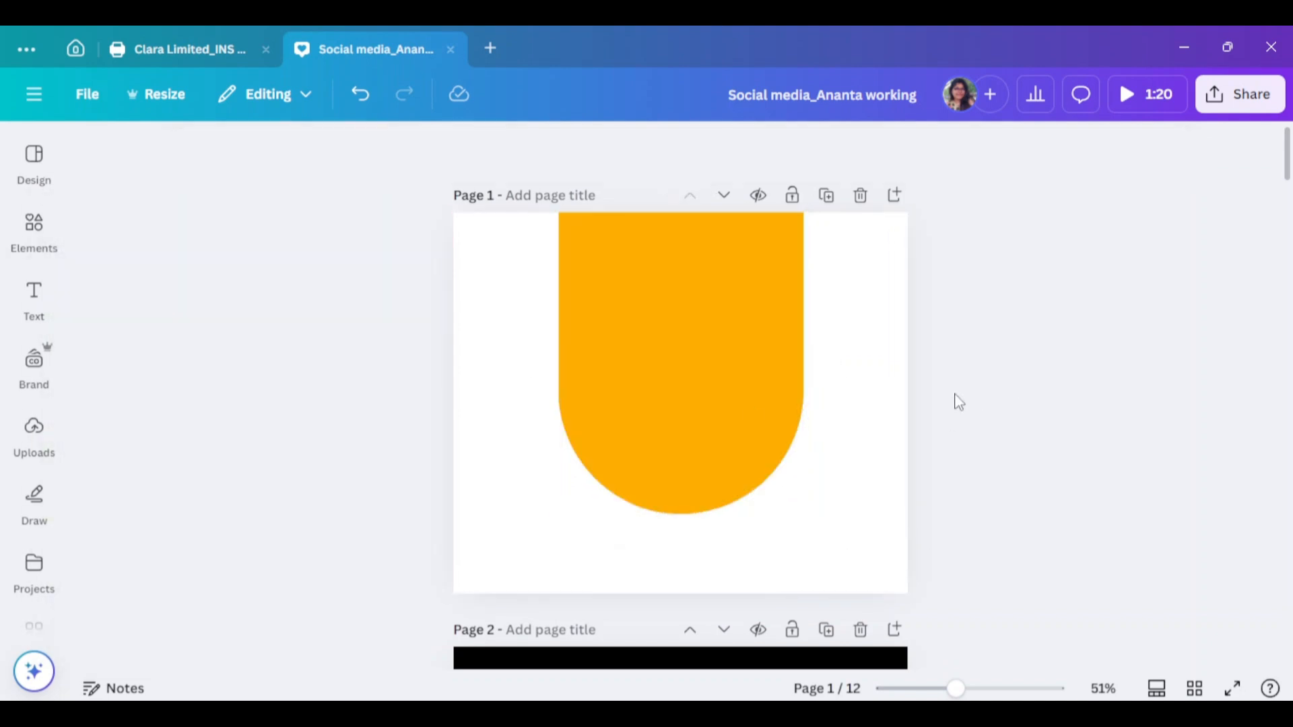
Paste the biryani plate photo, enlarge it over the arch and remove its background
key("ctrl+v")
left_click_drag(782, 505, 854, 578)
left_click_drag(785, 469, 743, 423)
left_click(466, 155)
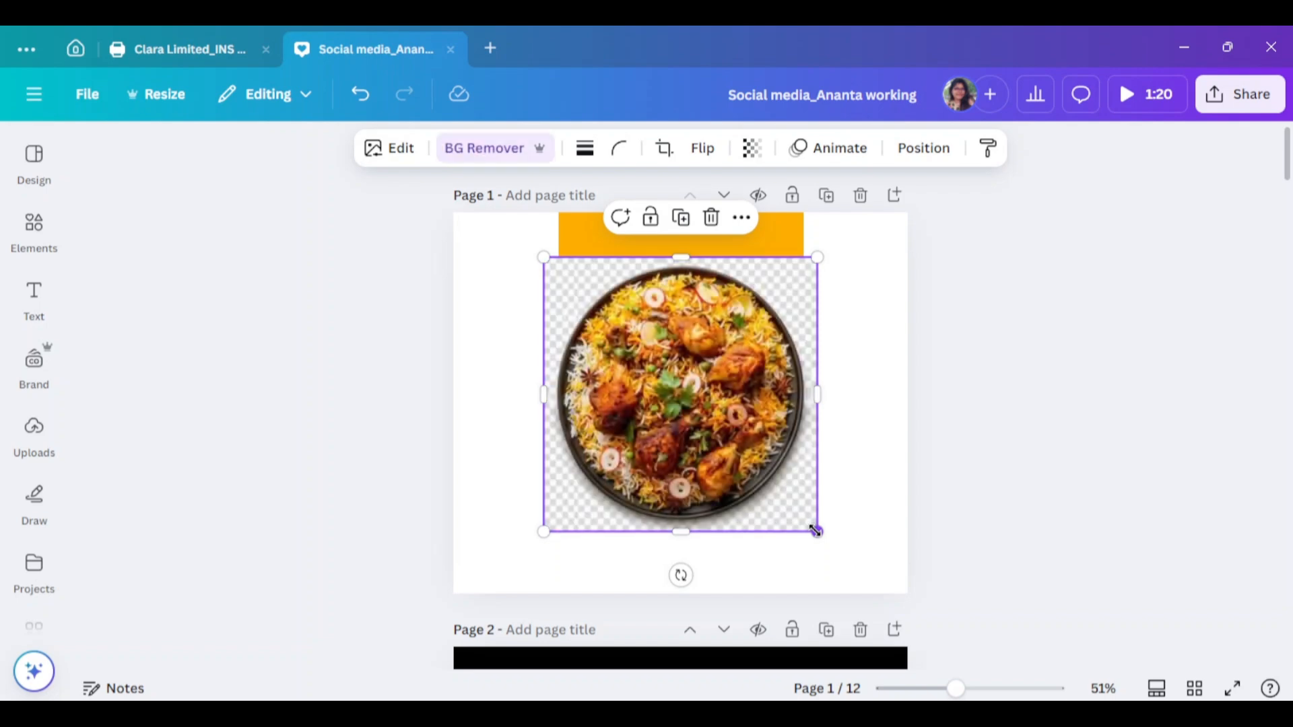
Shrink the biryani plate so it sits centred inside the orange arch
mouse_move(800, 522)
left_mouse_down()
mouse_move(781, 490)
mouse_move(781, 505)
left_mouse_up()
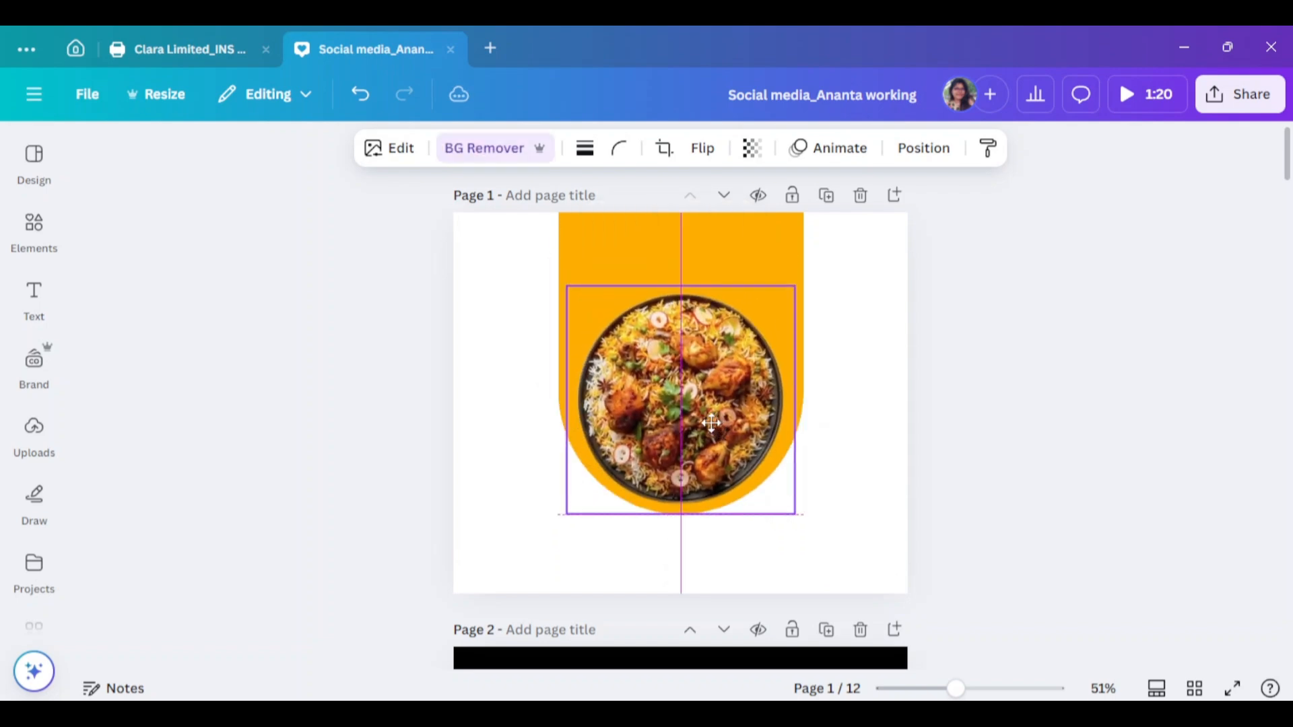
left_click(1214, 492)
left_click(753, 224)
Search Elements graphics for 'red' and add a dark red swirl graphic to the page
left_click(34, 229)
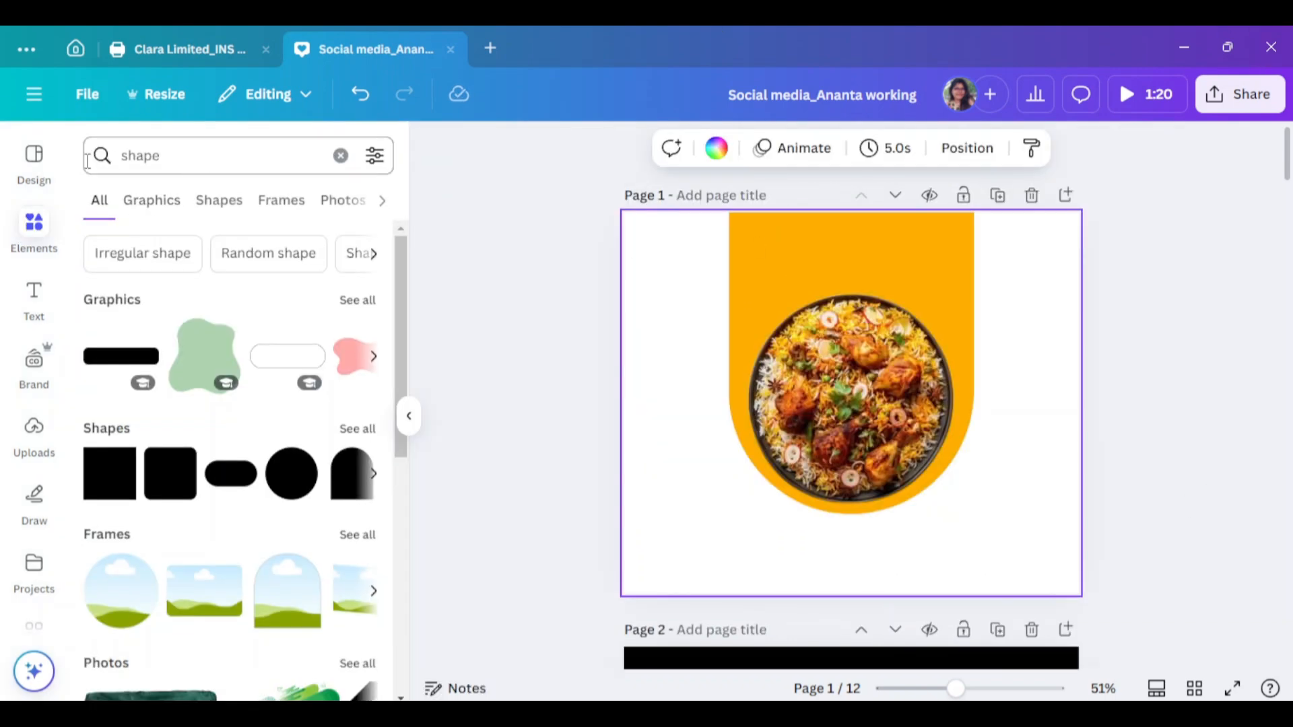
type("red & black")
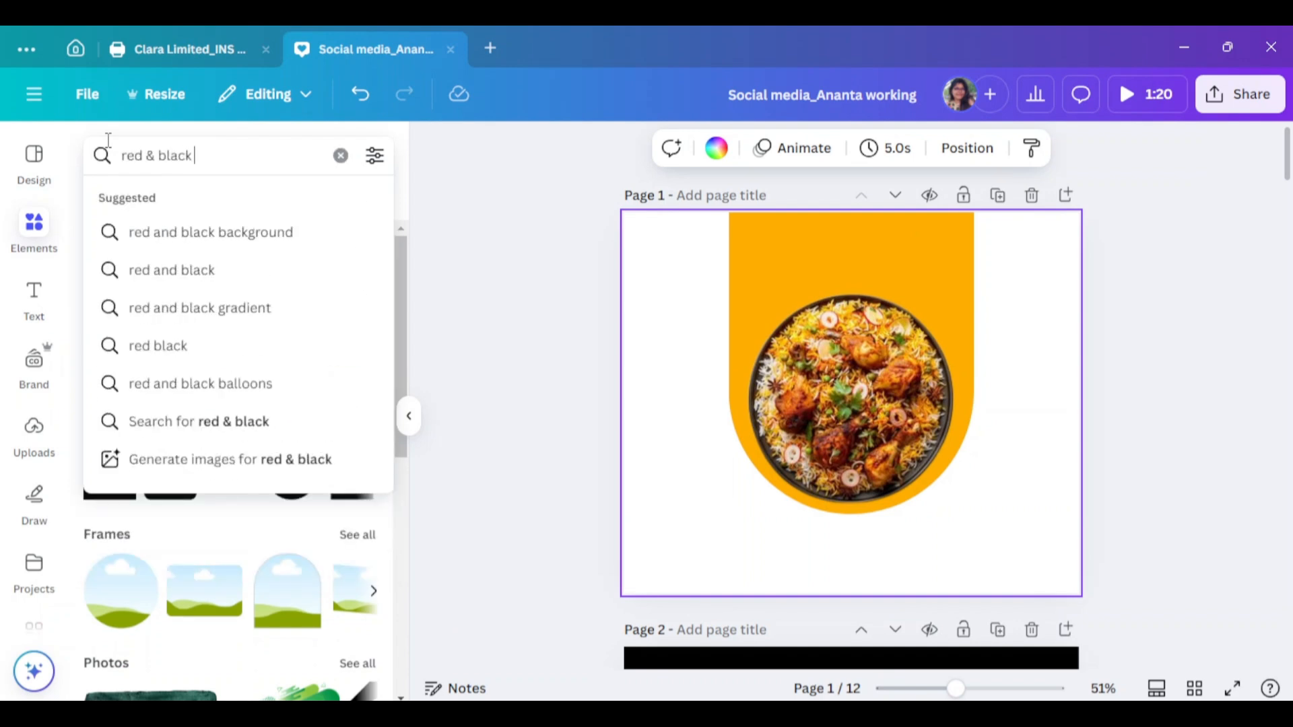
left_click(222, 233)
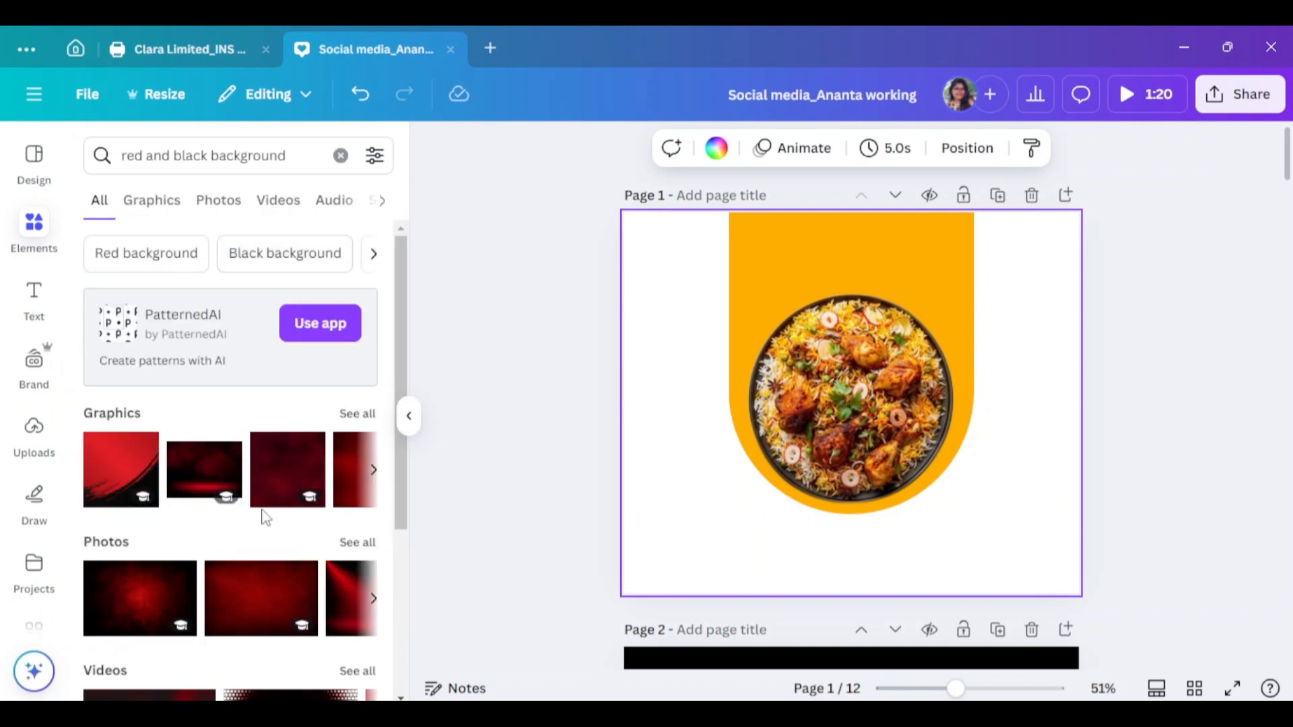
left_click(356, 413)
scroll(172, 456, "down", 3)
scroll(172, 456, "down", 10)
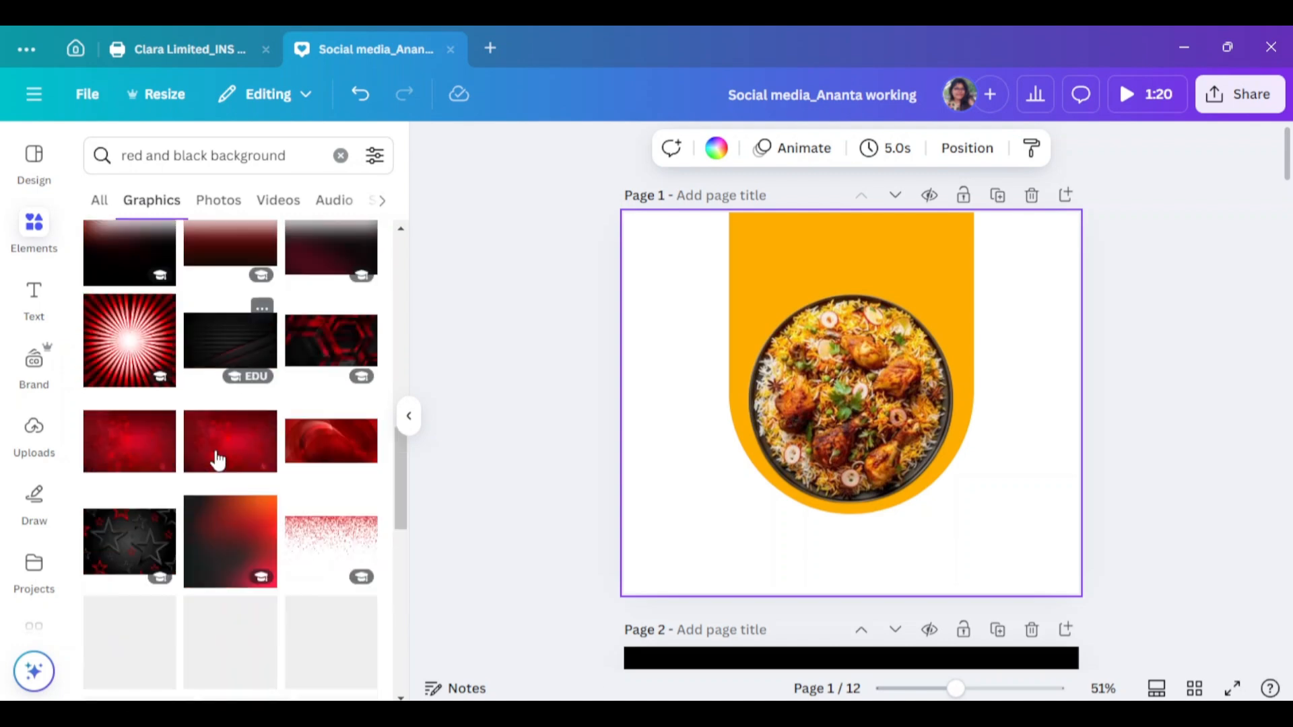
left_click(126, 331)
scroll(273, 536, "down", 5)
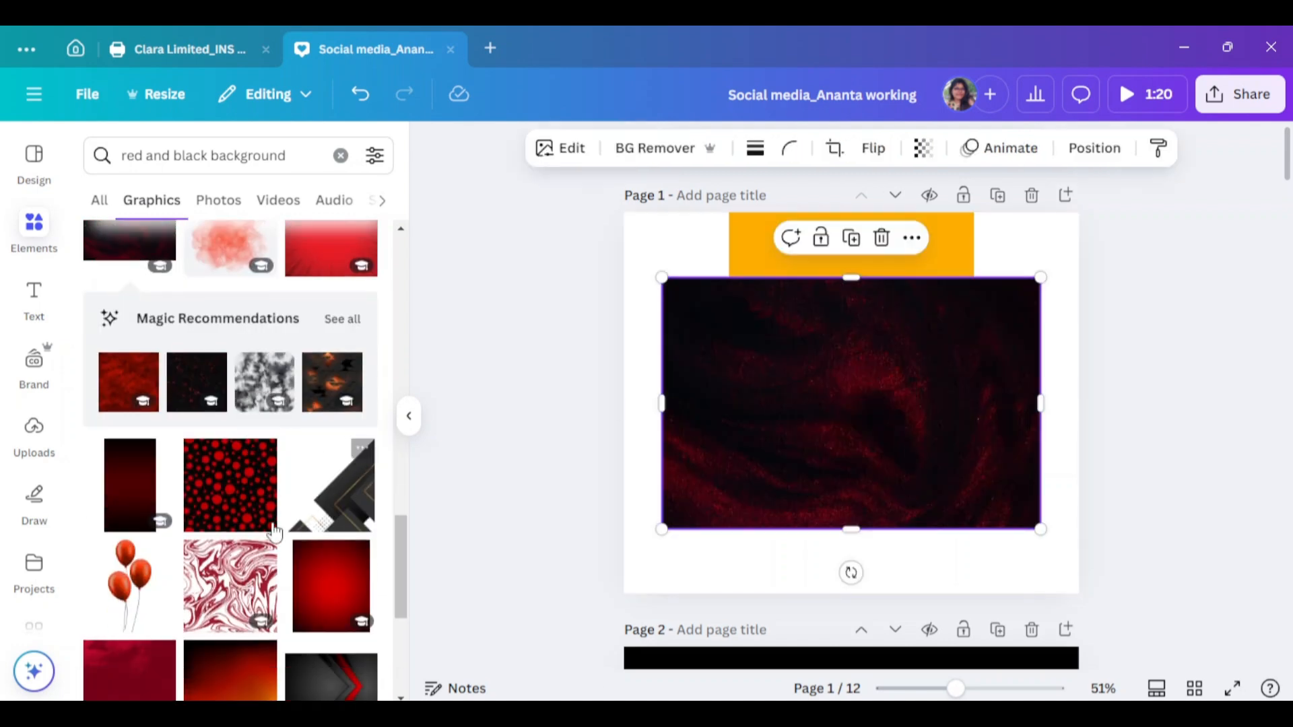
left_click_drag(419, 425, 429, 273)
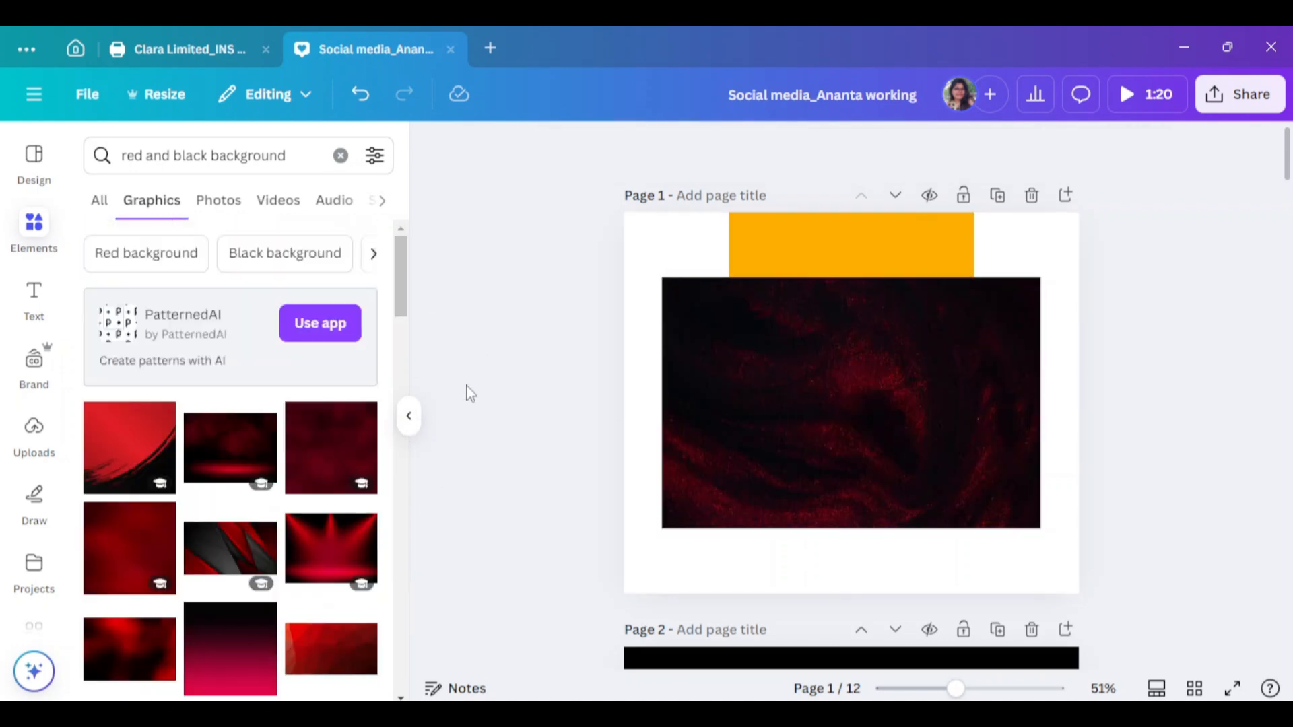
scroll(465, 390, "down", 1)
left_click(409, 417)
Delete the red swirl and apply a gradient to the page background
left_click(710, 475)
scroll(540, 217, "up", 1)
left_click(539, 216)
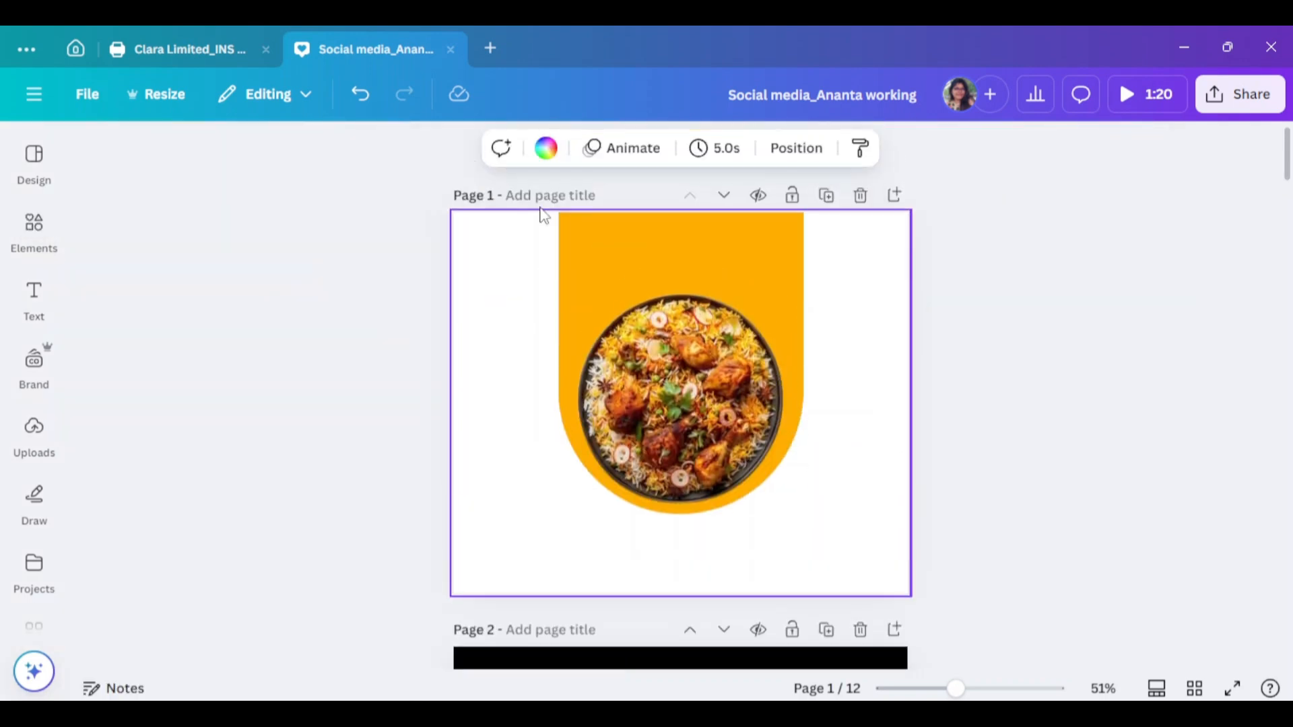
left_click(545, 148)
scroll(222, 418, "down", 3)
left_click(206, 309)
left_click(205, 310)
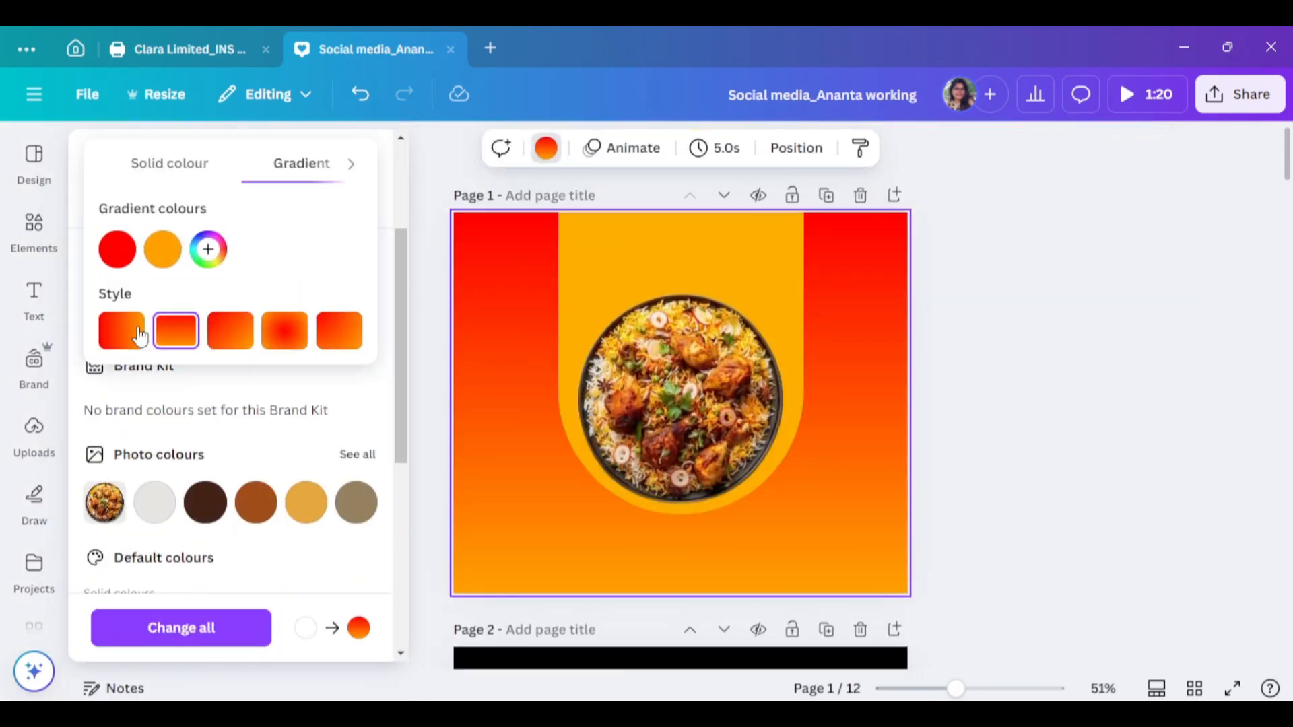
Make the background gradient a radial deep red to black, and clear the old Elements search
left_click(117, 249)
left_click_drag(303, 370, 392, 351)
left_click(163, 249)
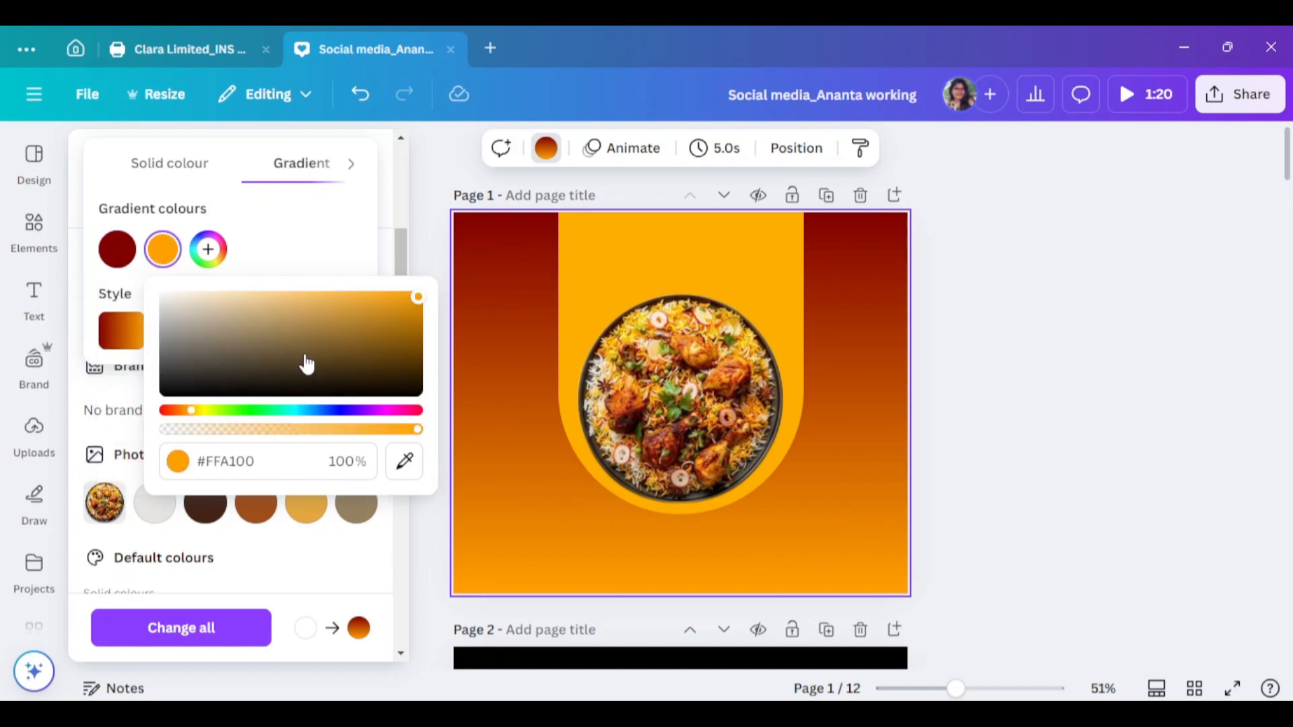
left_click_drag(303, 361, 431, 406)
left_click(444, 266)
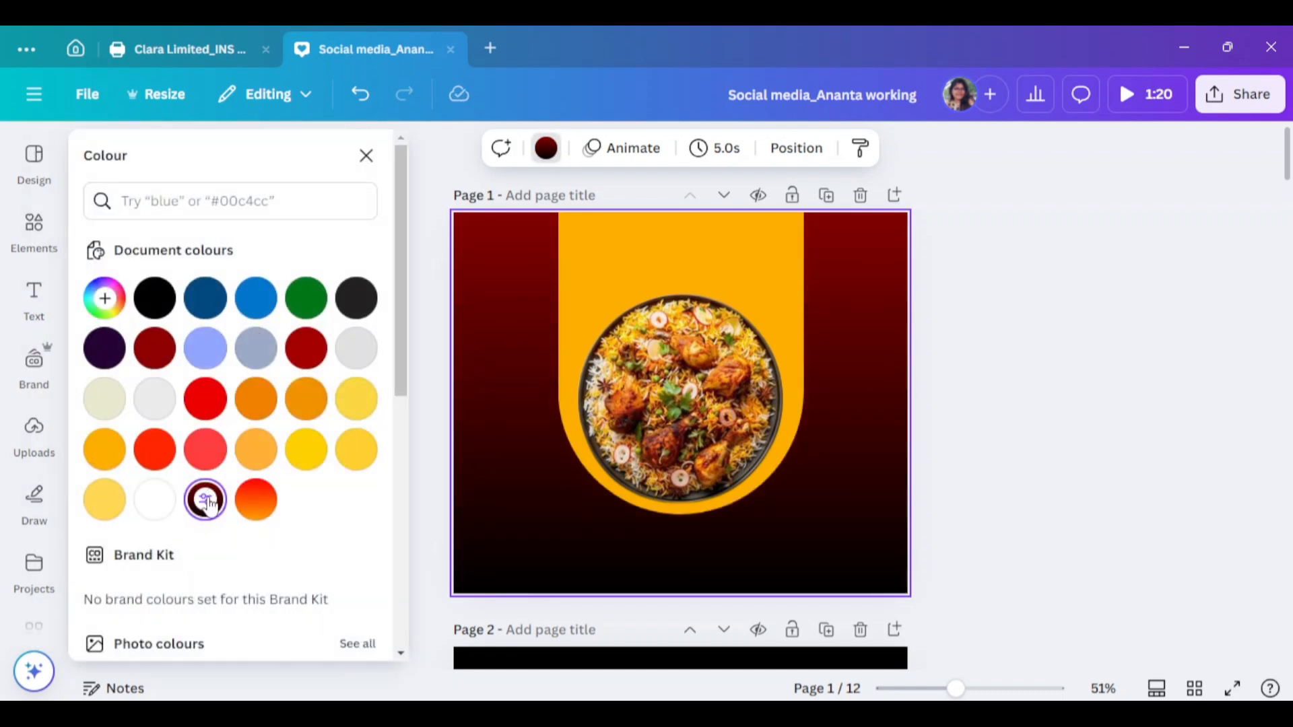
left_click(285, 520)
left_click(115, 444)
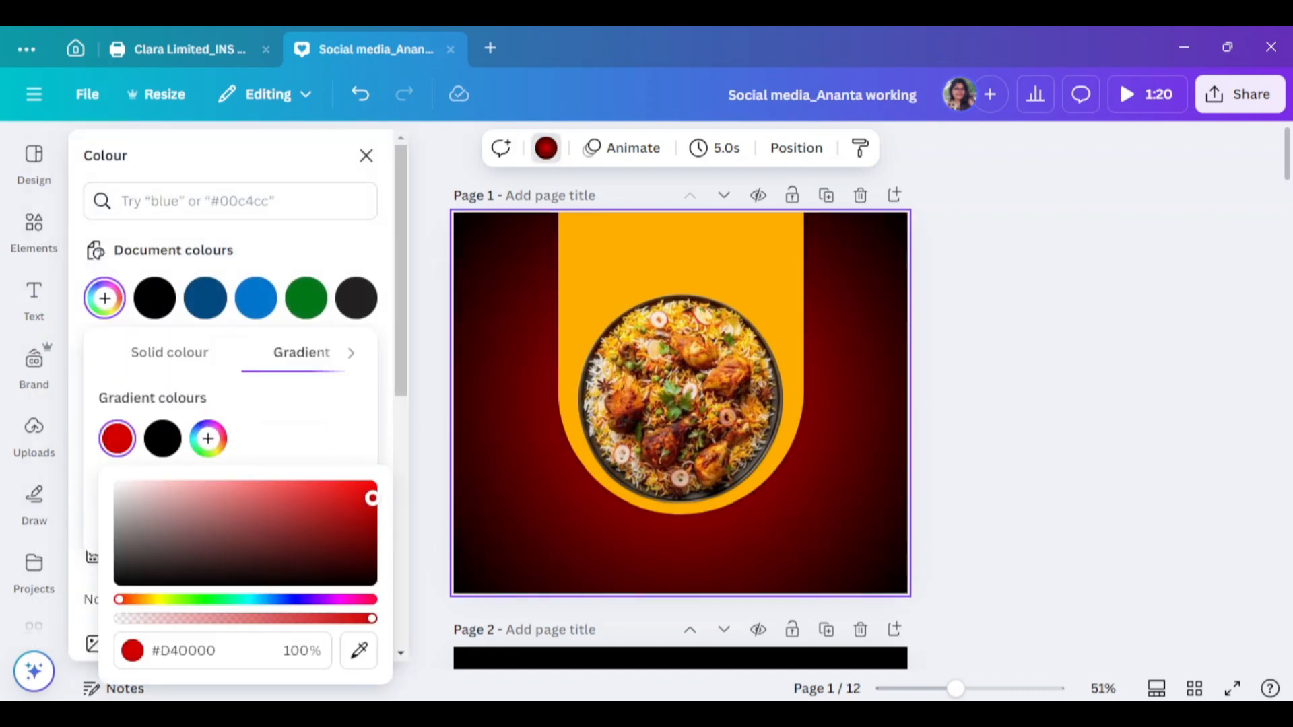
left_click(1242, 463)
left_click(33, 229)
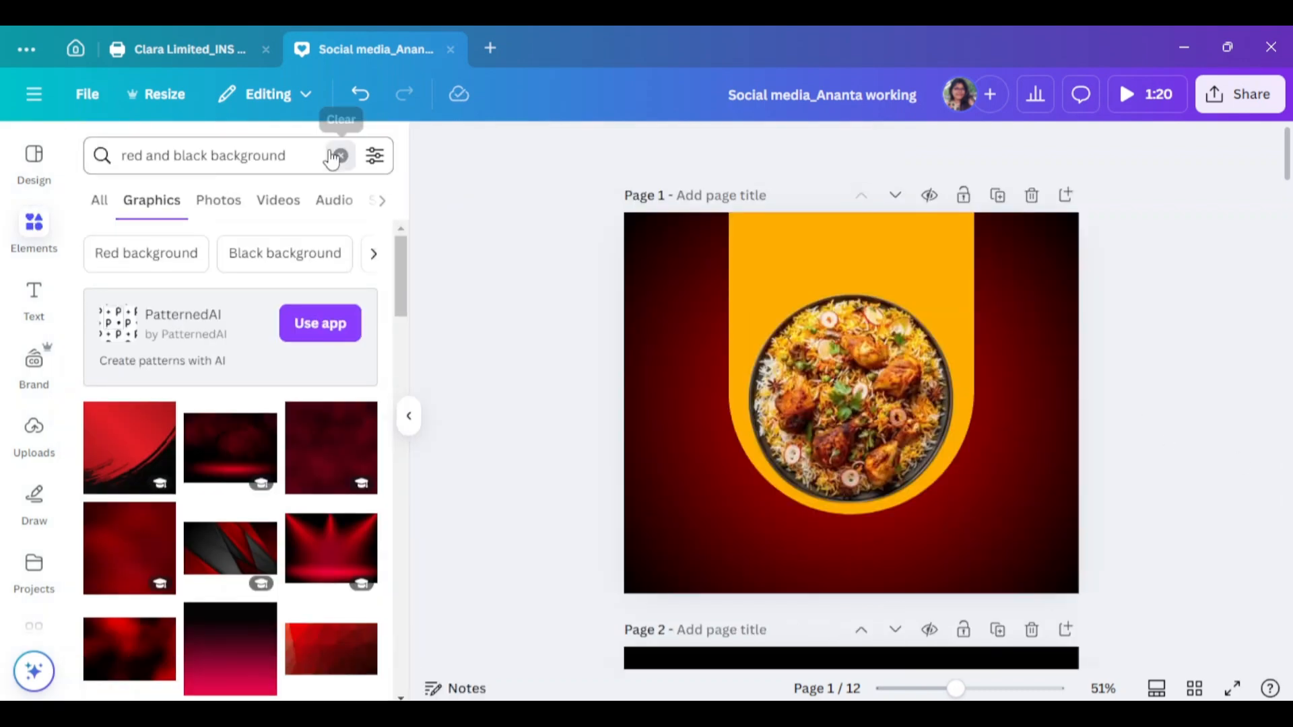
left_click(232, 159)
Search Elements for texture and transparent backgrounds, trying then deleting a dark dust photo
type("texture")
left_click(232, 270)
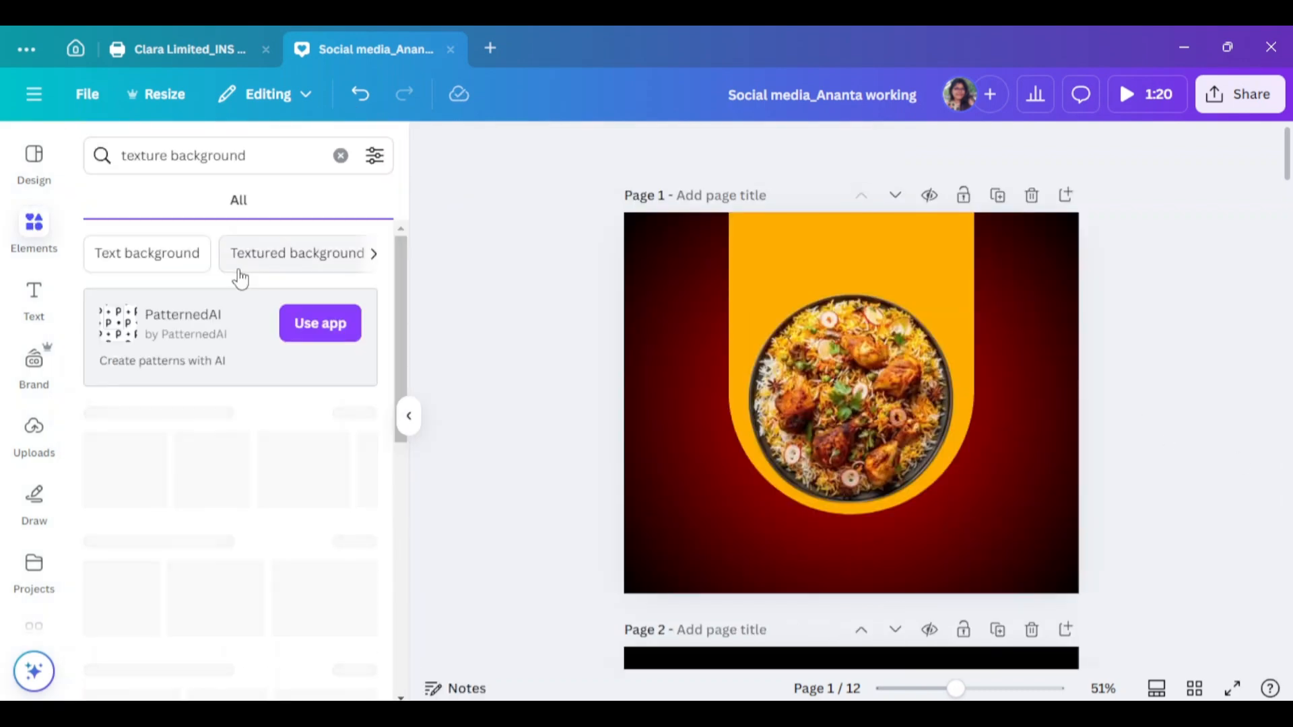
scroll(202, 441, "down", 3)
left_click(357, 358)
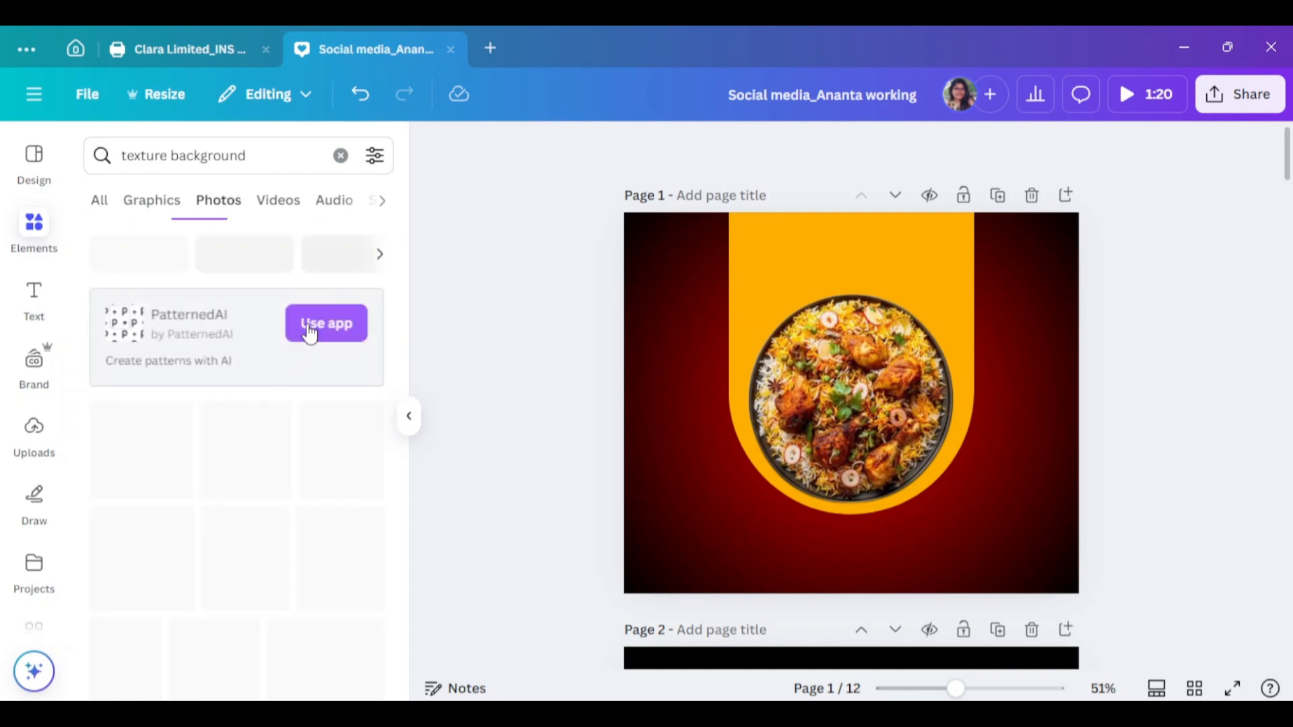
left_click(280, 154)
type("trans")
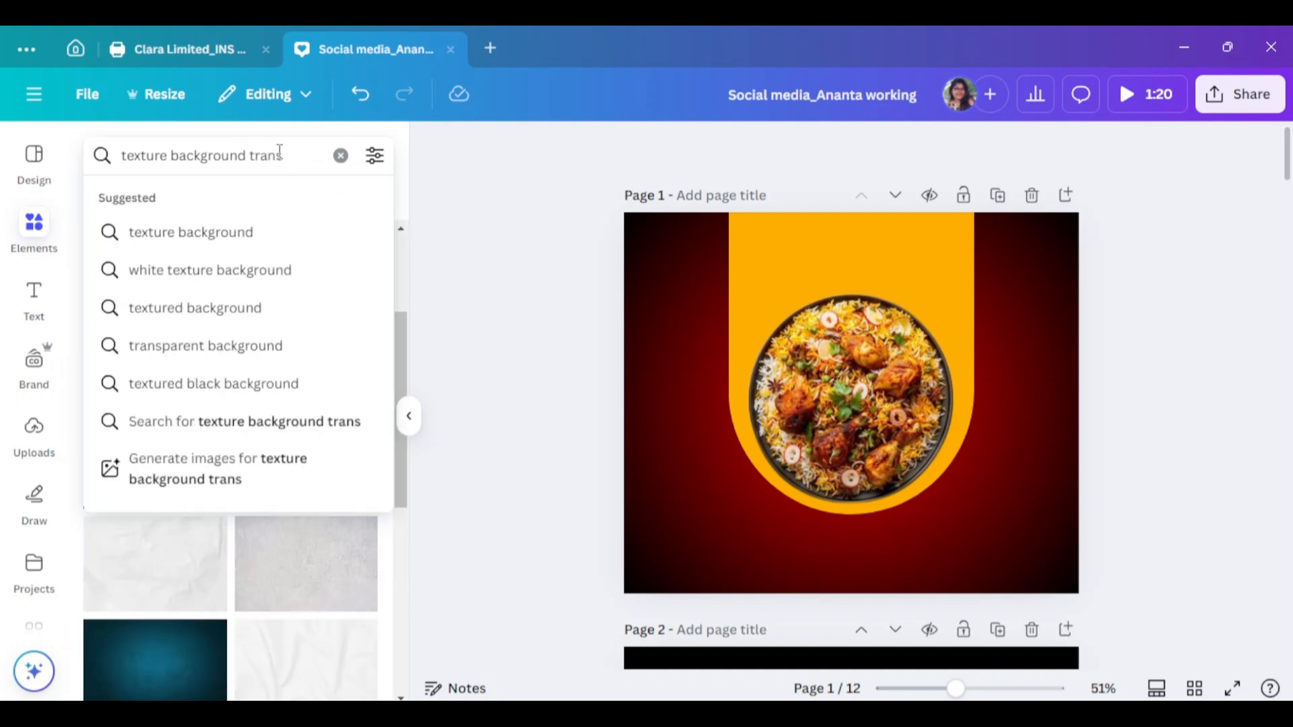
left_click(205, 345)
scroll(177, 428, "down", 5)
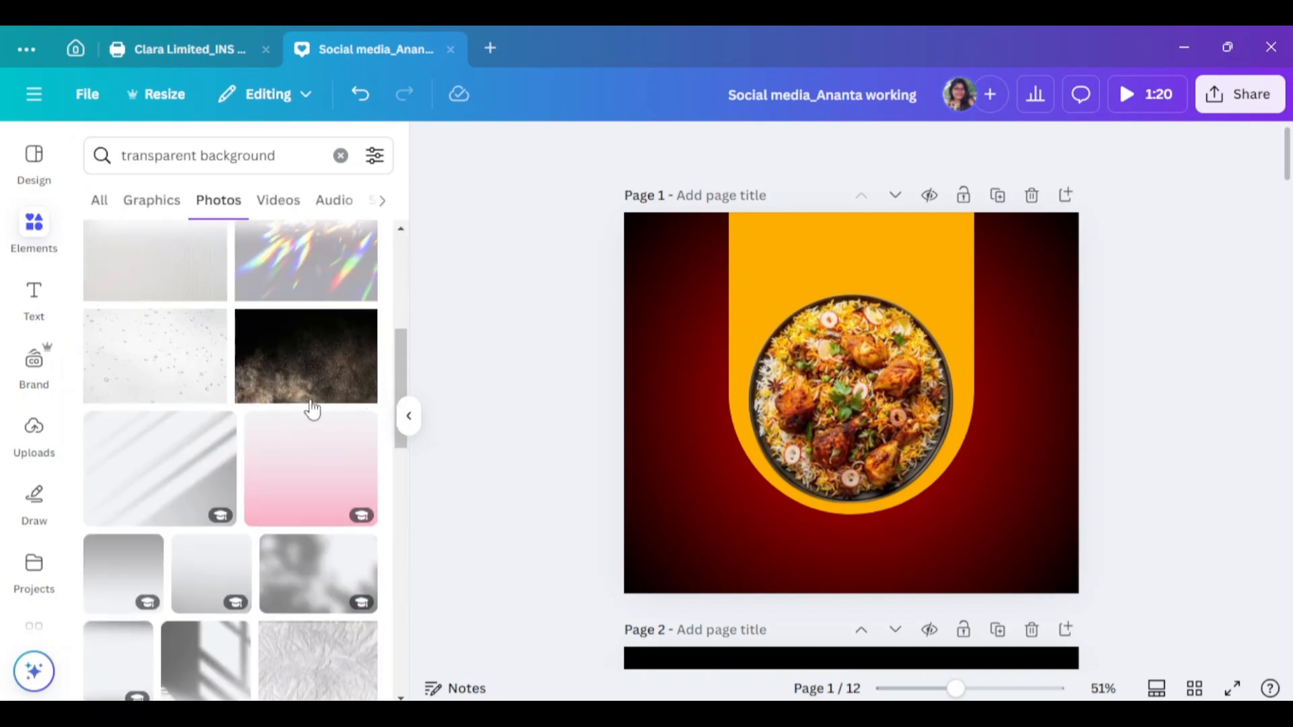
left_click(308, 358)
left_click(881, 237)
scroll(301, 465, "down", 7)
left_click(408, 416)
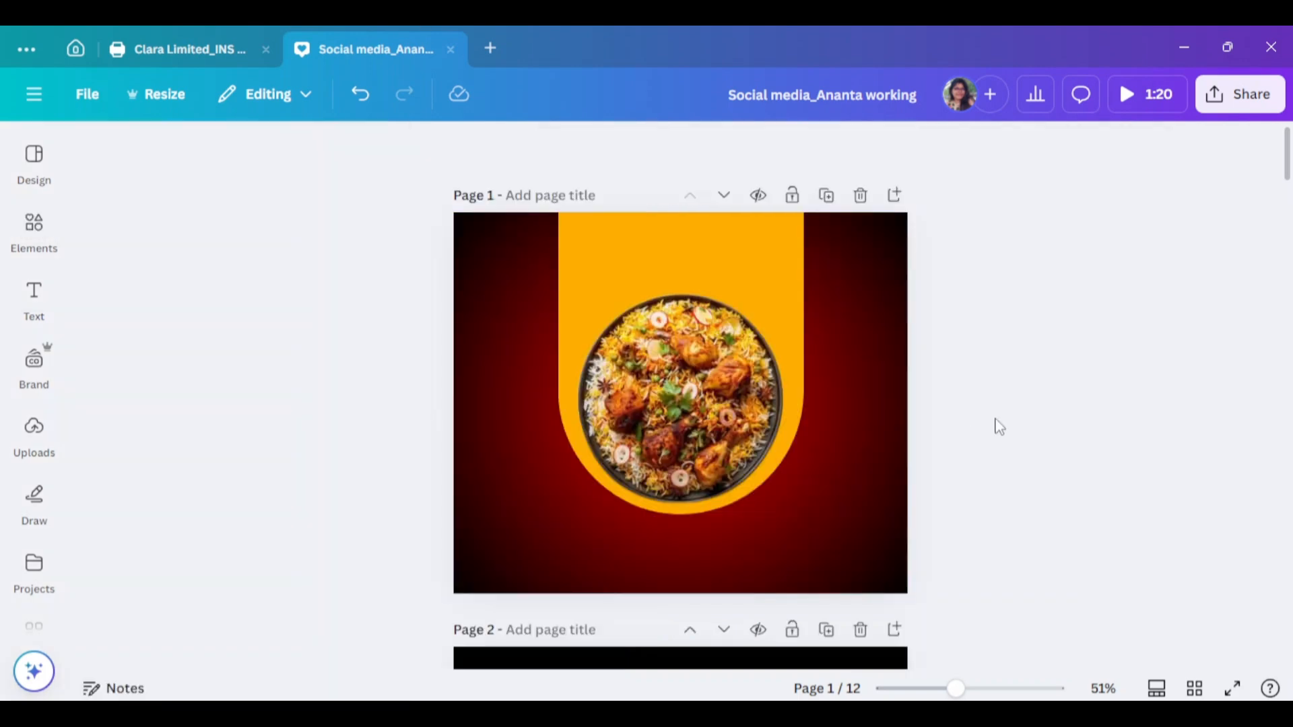
left_click(1099, 488)
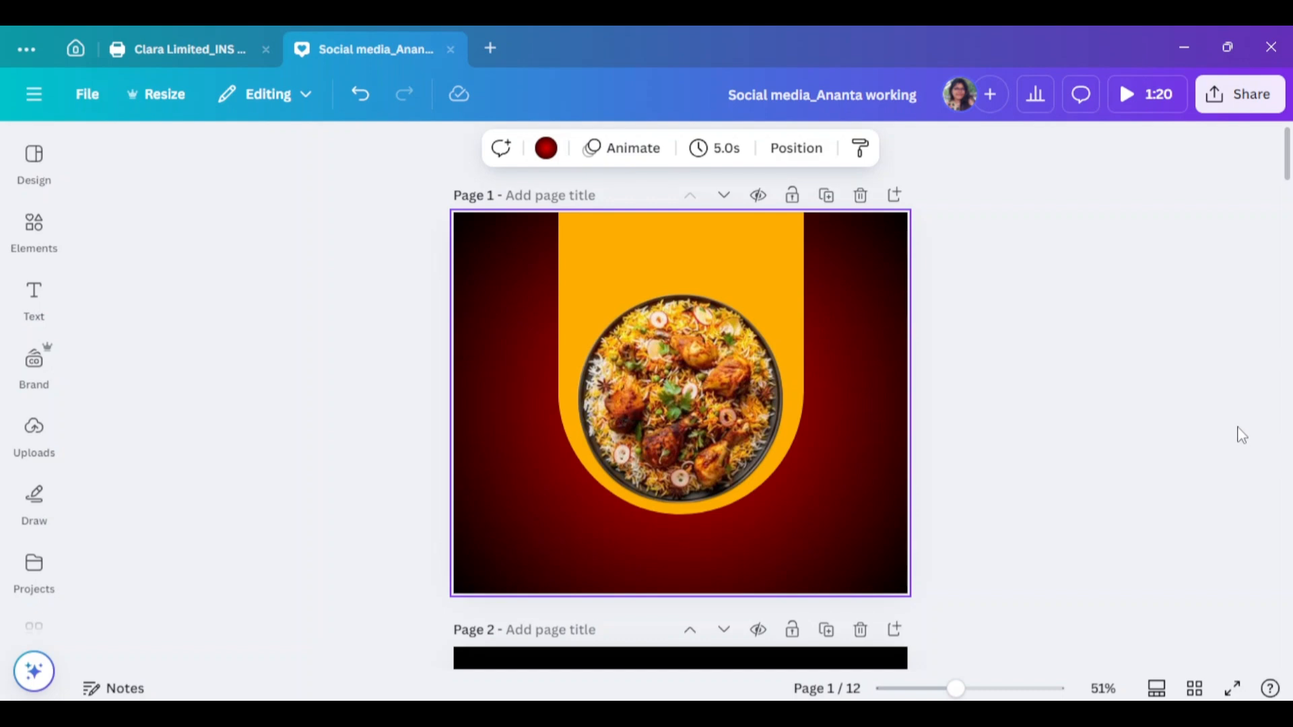
Enlarge and recentre the orange arch, then move the biryani plate lower inside it
left_click(796, 390)
left_click_drag(804, 515, 817, 526)
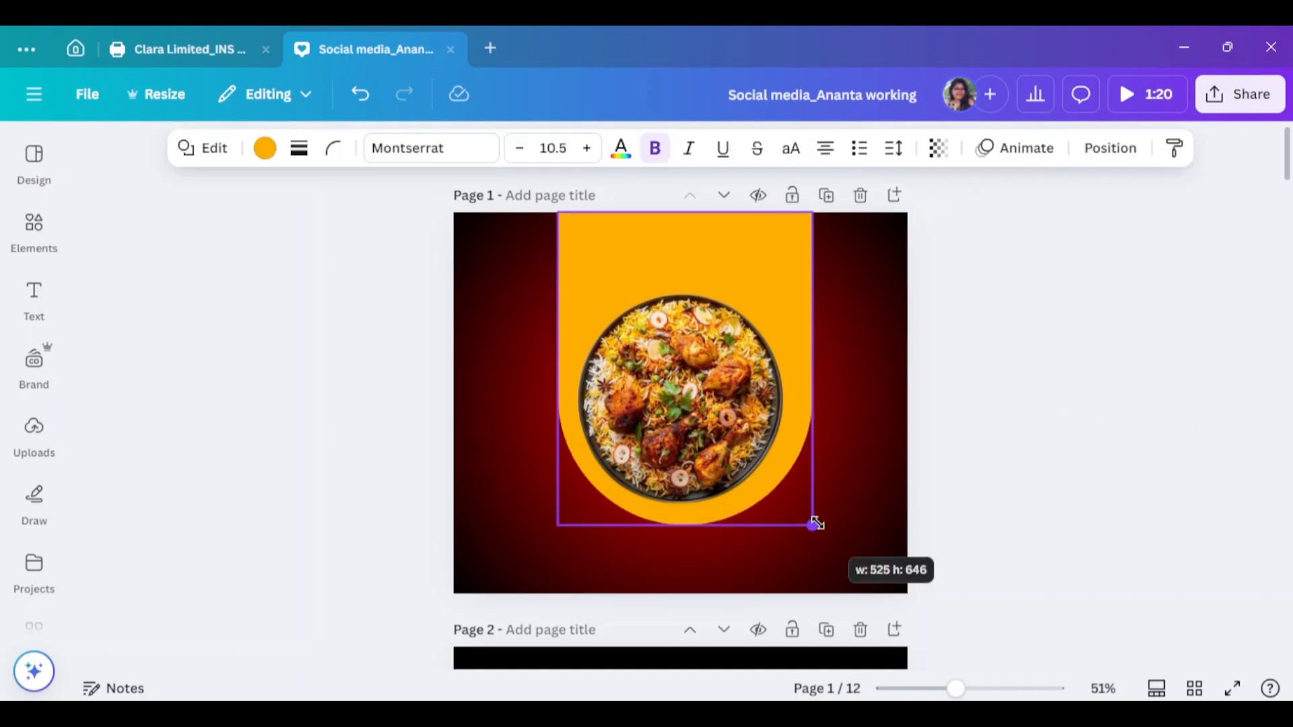
left_click_drag(804, 283, 799, 283)
left_click(704, 423)
left_click_drag(704, 422, 705, 441)
Apply the Fresco filter to the biryani photo
left_click(214, 444)
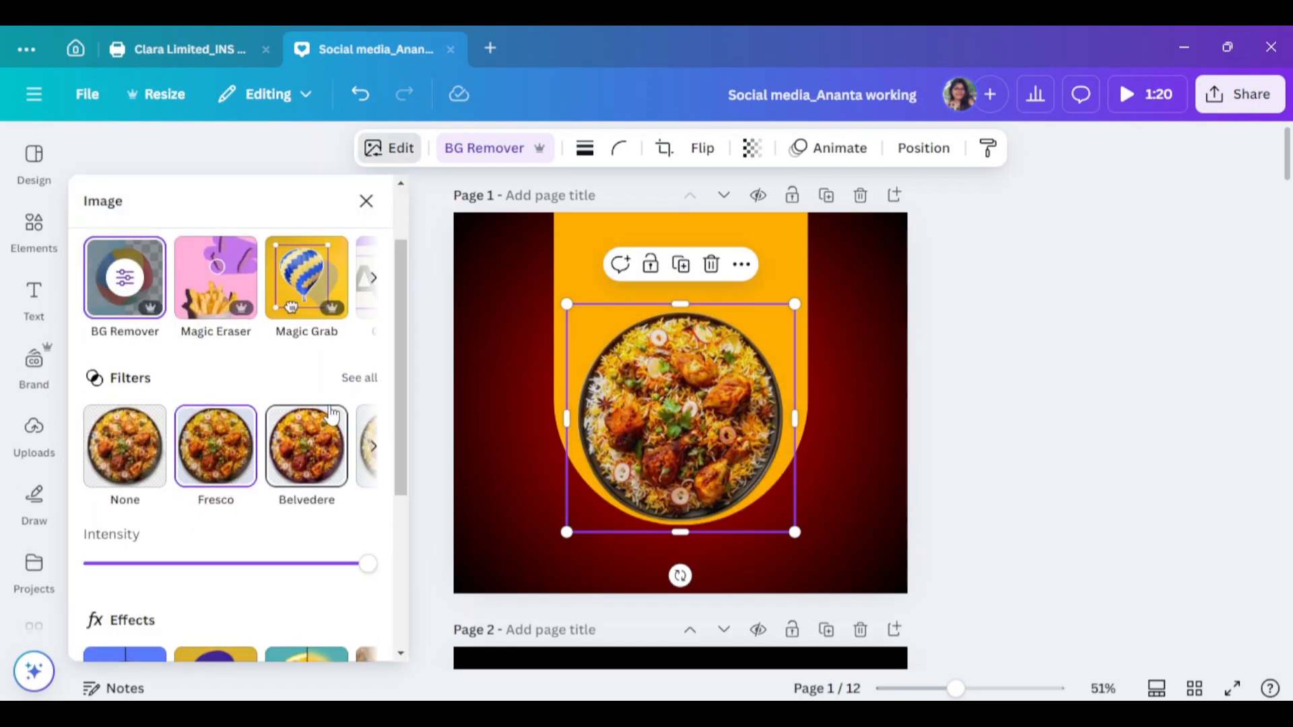
left_click(364, 385)
scroll(202, 539, "down", 1)
scroll(155, 517, "down", 1)
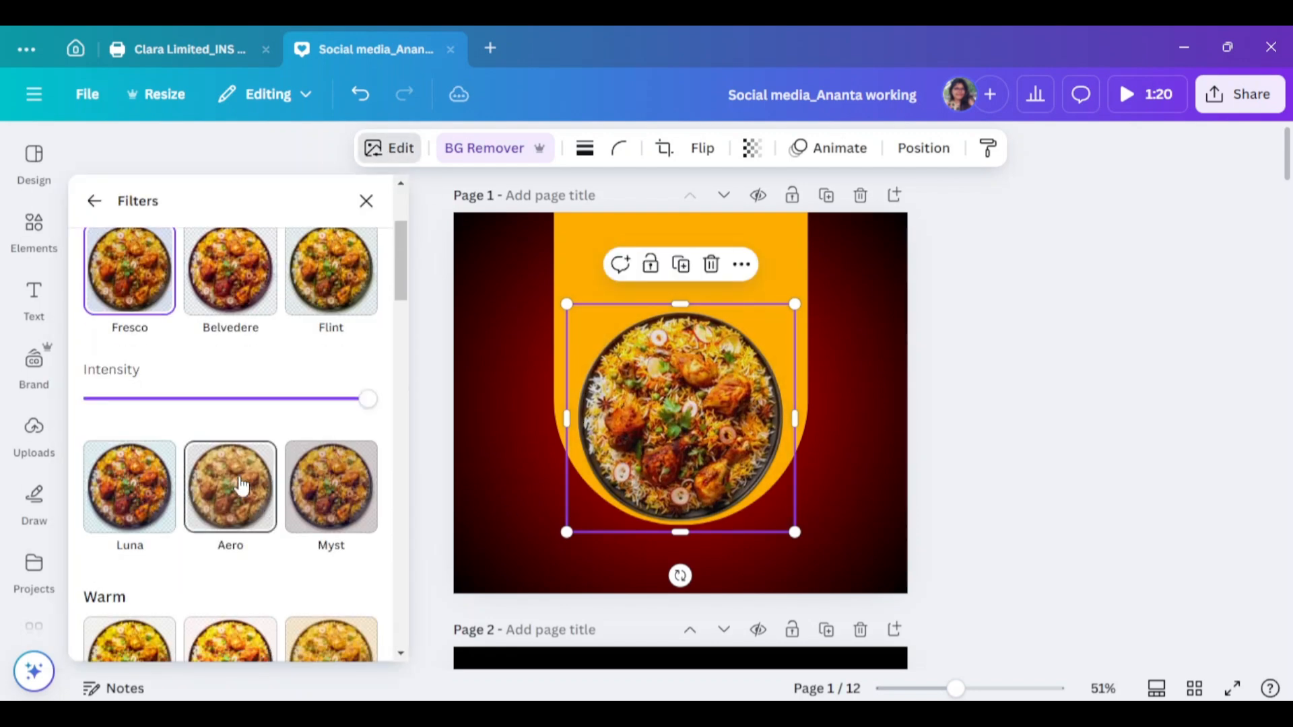
left_click(390, 149)
Try Curved, Page lift and Angled shadows, then settle on a Drop shadow for the photo
left_click(390, 154)
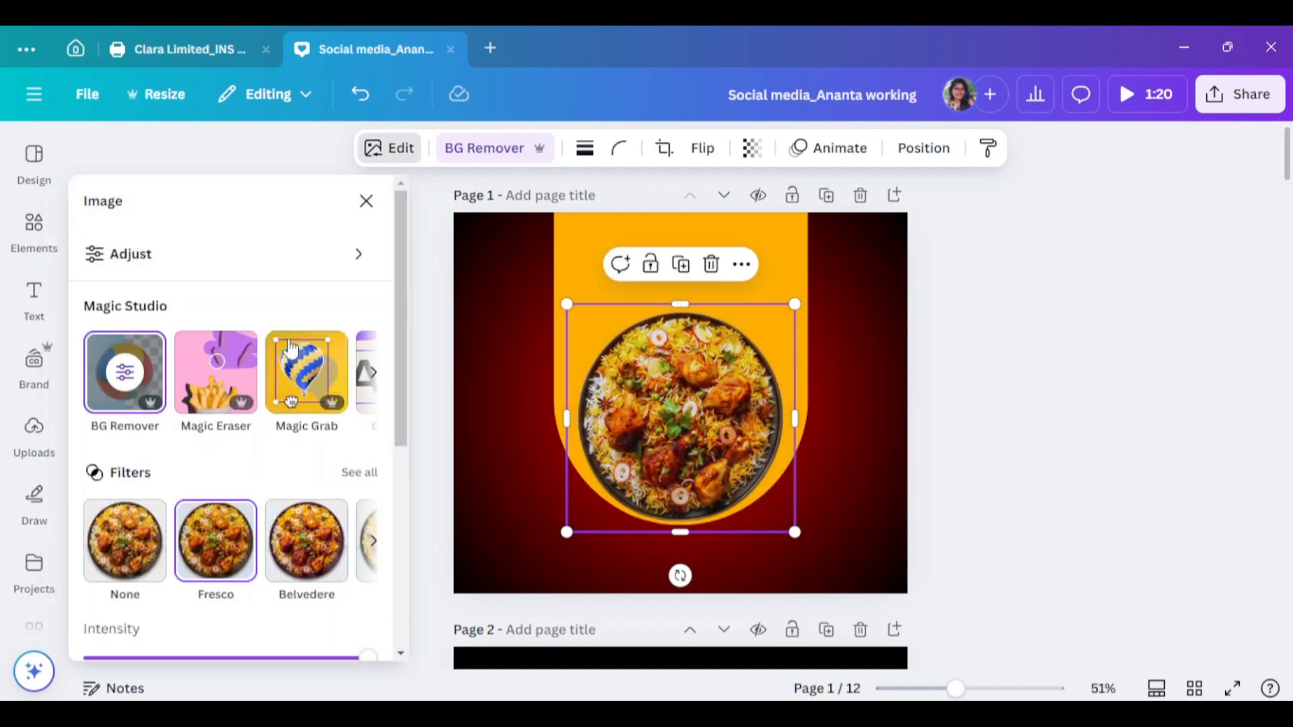
scroll(202, 472, "down", 3)
left_click(127, 499)
left_click(129, 532)
left_click(239, 554)
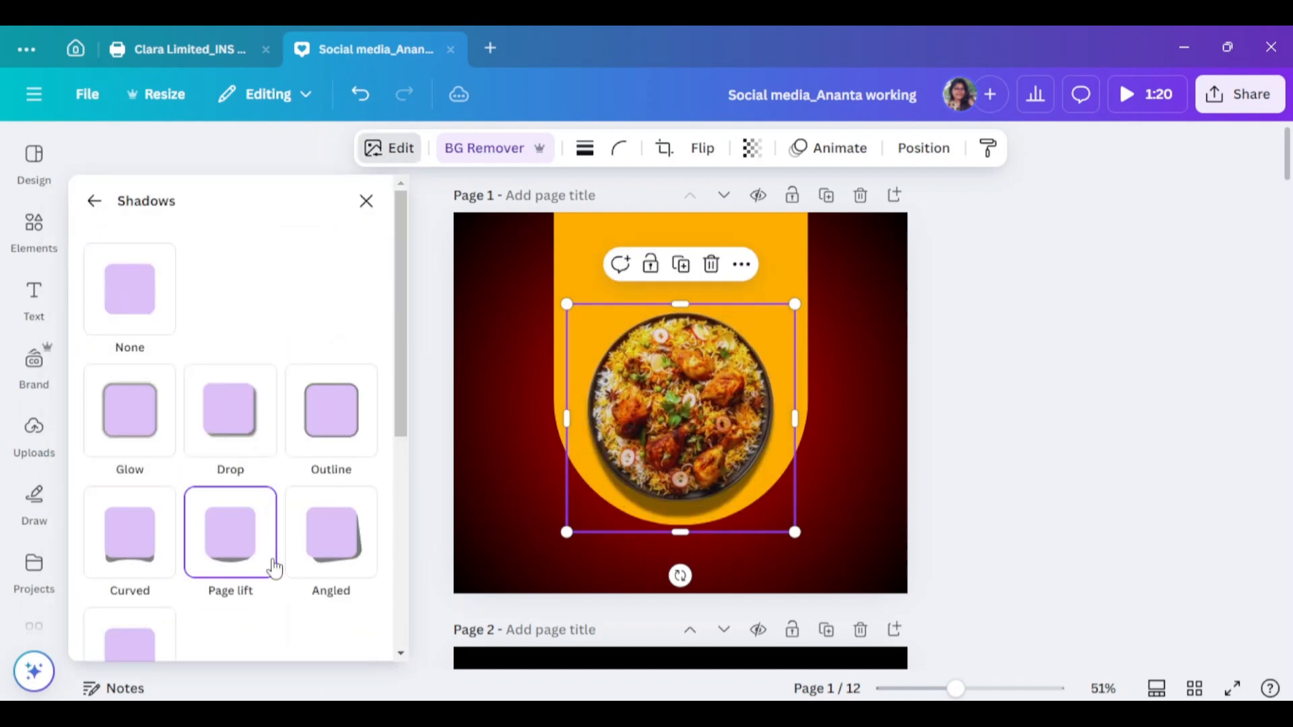
left_click(317, 562)
left_click(237, 436)
Set the drop shadow blur to 15 and angle to 59, then add a heading text box
left_click(751, 148)
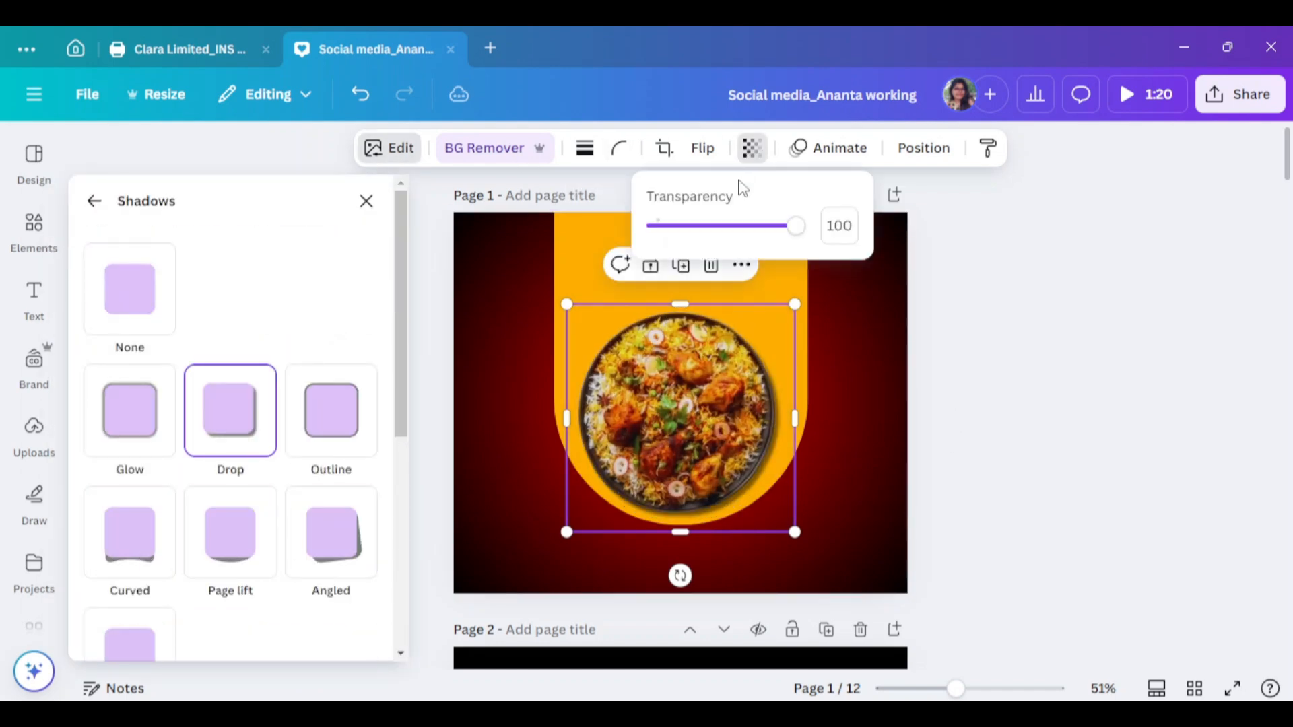
scroll(165, 593, "down", 6)
mouse_move(135, 362)
left_mouse_down()
mouse_move(115, 376)
mouse_move(128, 384)
left_mouse_up()
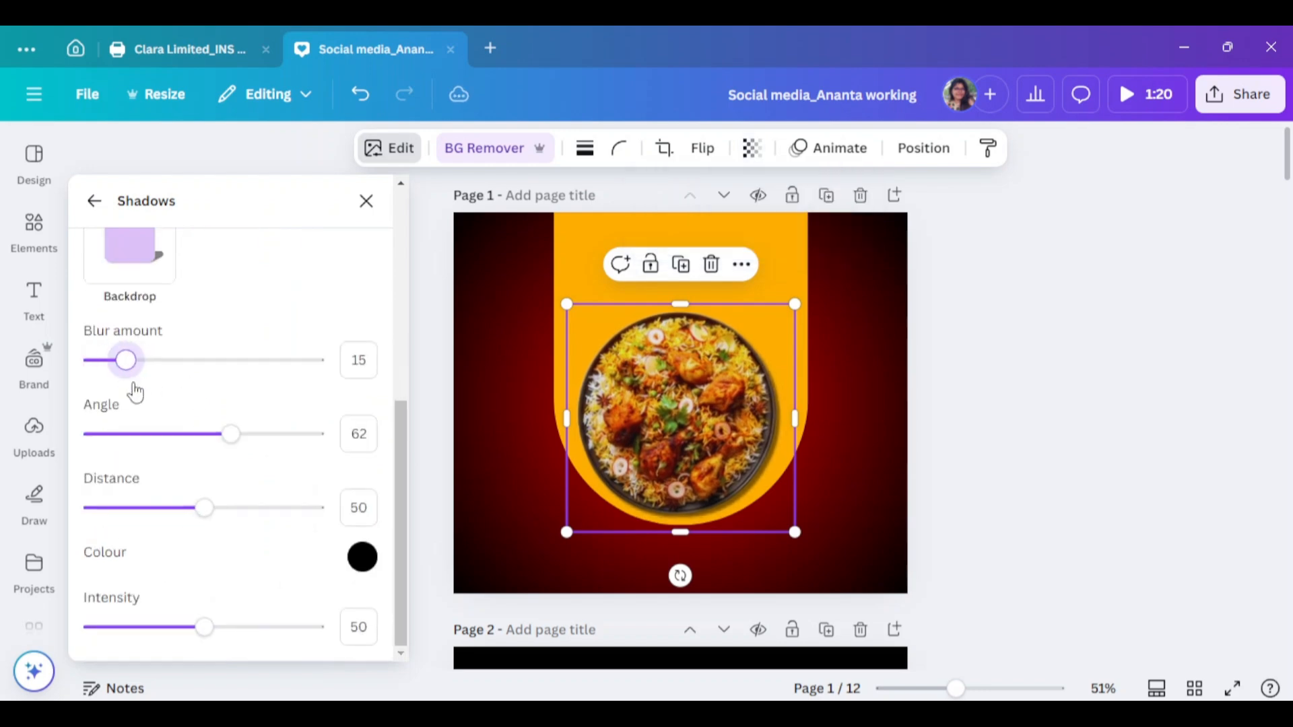
mouse_move(231, 433)
left_mouse_down()
mouse_move(242, 439)
mouse_move(224, 433)
left_mouse_up()
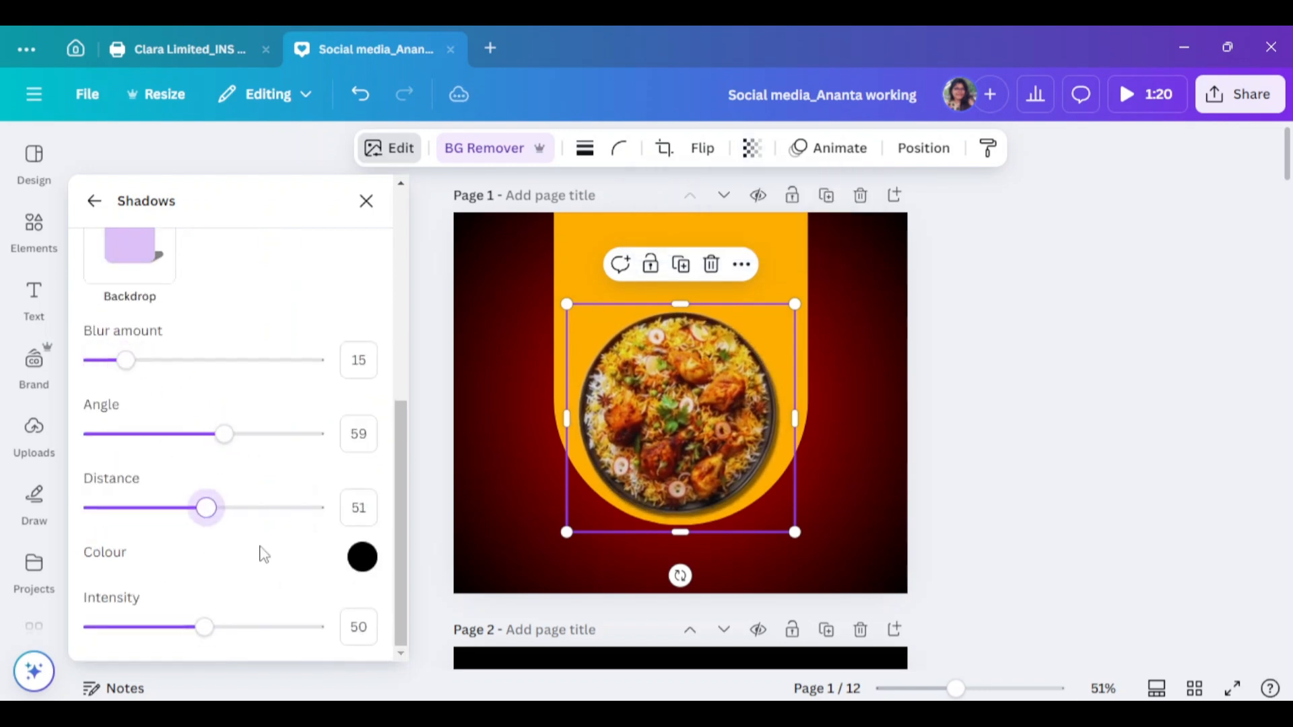
left_click(1066, 449)
left_click(34, 300)
left_click(190, 362)
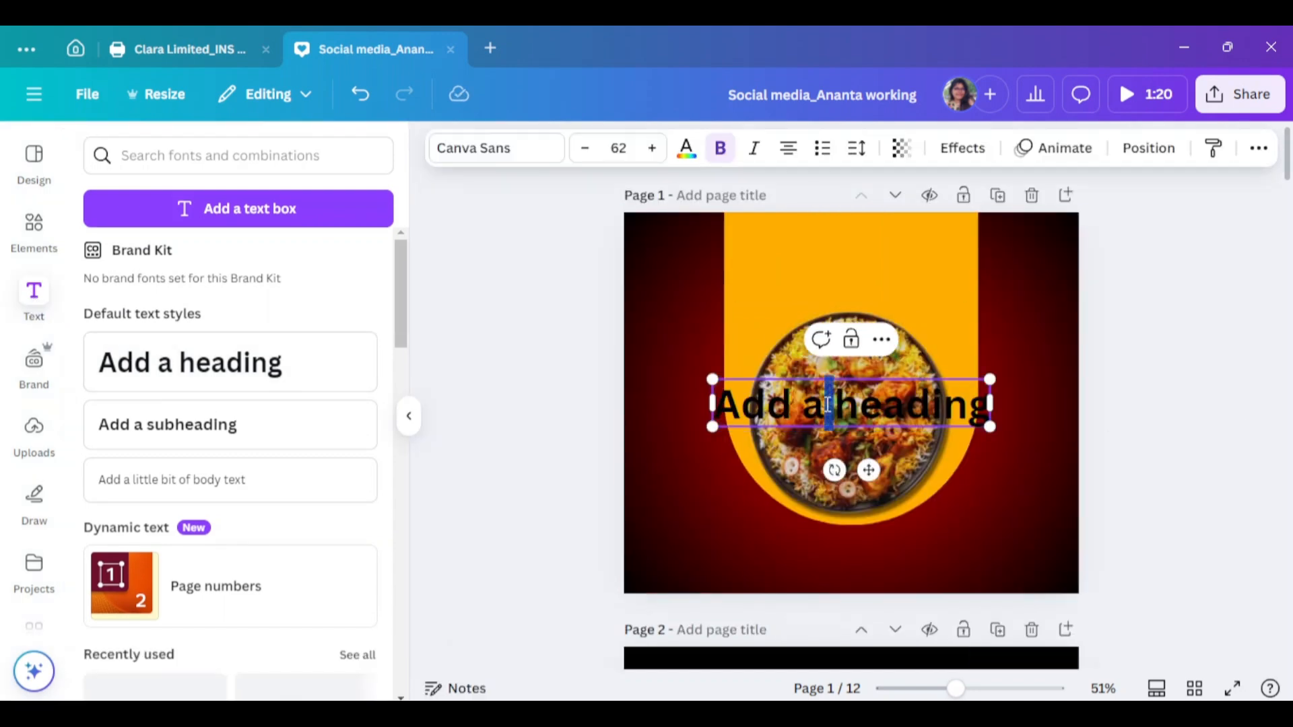
Replace the placeholder heading with 'Biryani' in the Ample Display font
left_click_drag(742, 404, 1010, 417)
key("BackSpace")
key("BackSpace")
type("Biryani")
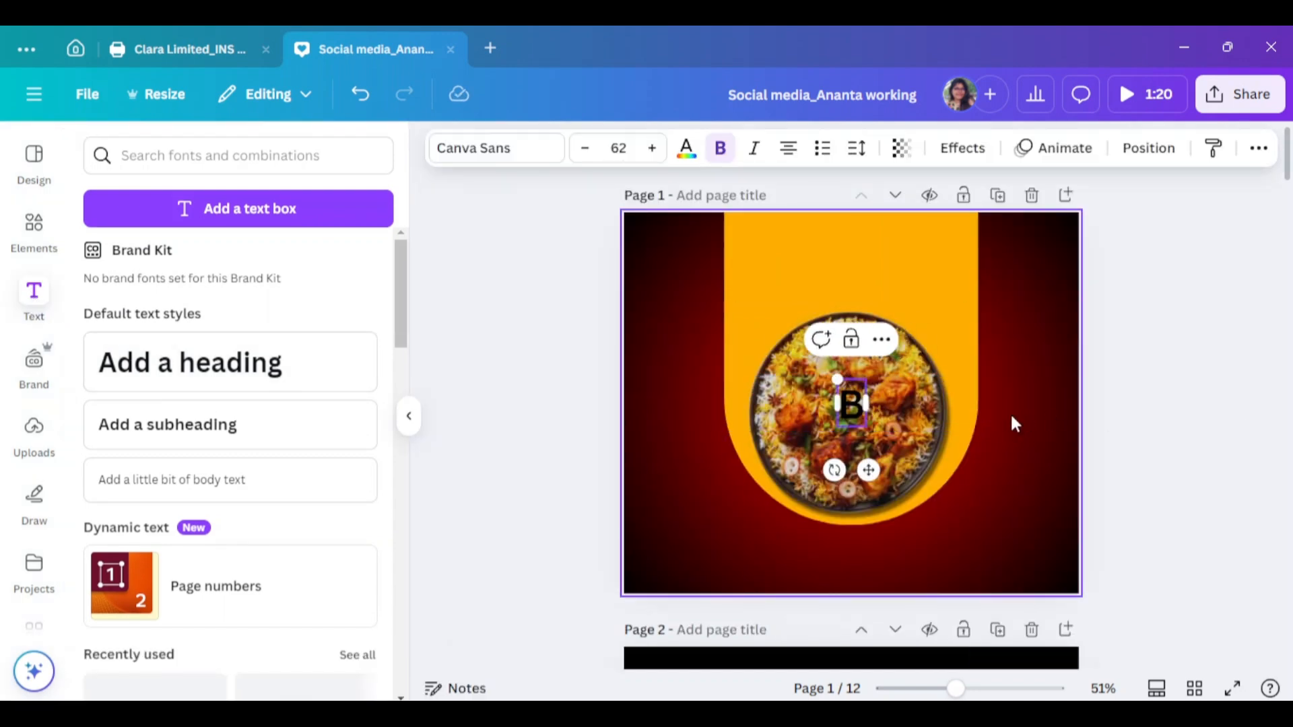
left_click(483, 168)
scroll(196, 470, "down", 3)
scroll(222, 428, "up", 3)
left_click(228, 424)
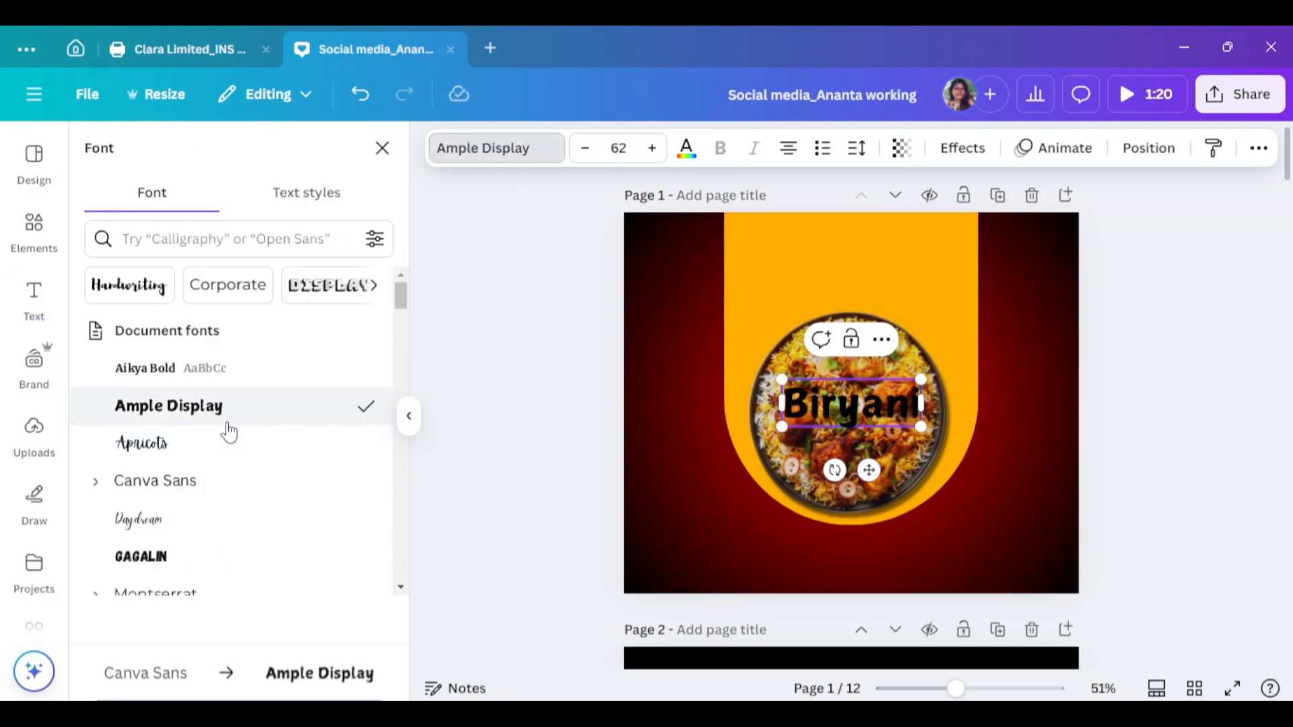
Enlarge the Biryani text and make it all uppercase
left_click_drag(920, 426, 925, 289)
left_click(1256, 149)
left_click(1257, 189)
left_click(1045, 437)
Place BIRYANI at the top of the arch, slightly shrunk and centred
left_click(1170, 424)
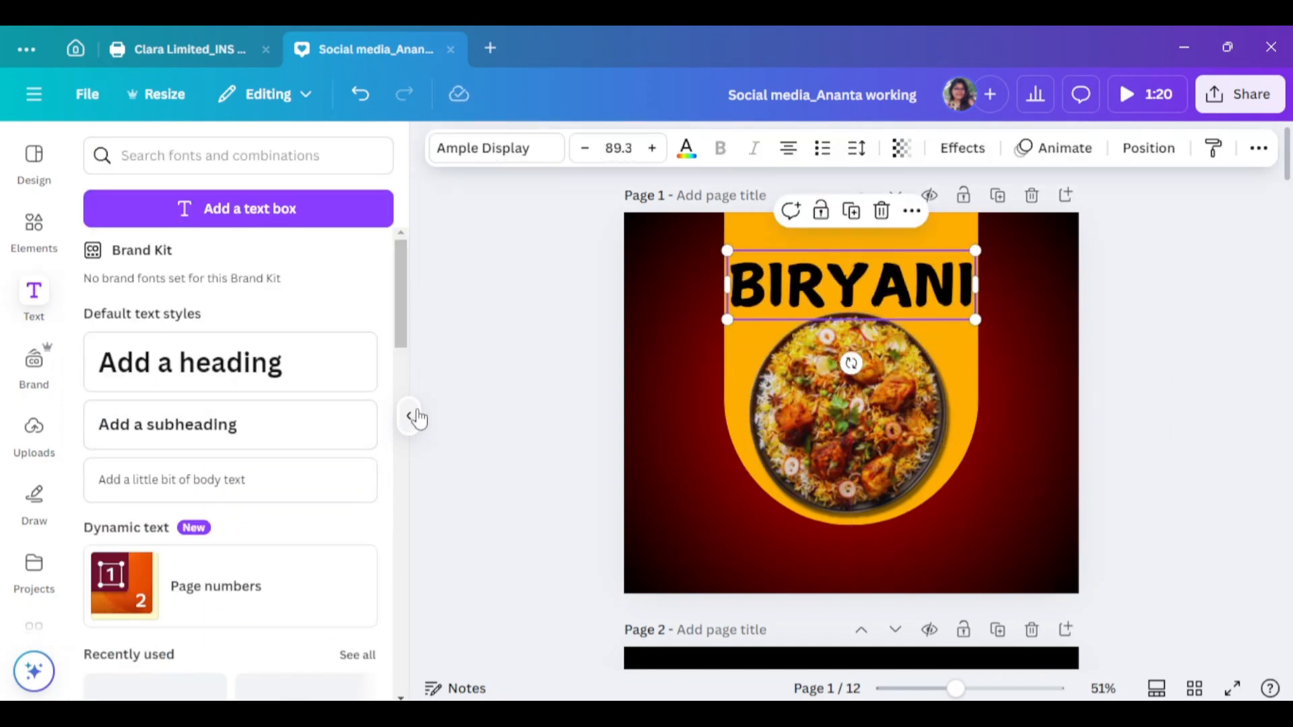
left_click(410, 416)
left_click_drag(804, 320, 794, 316)
left_click_drag(701, 277, 707, 284)
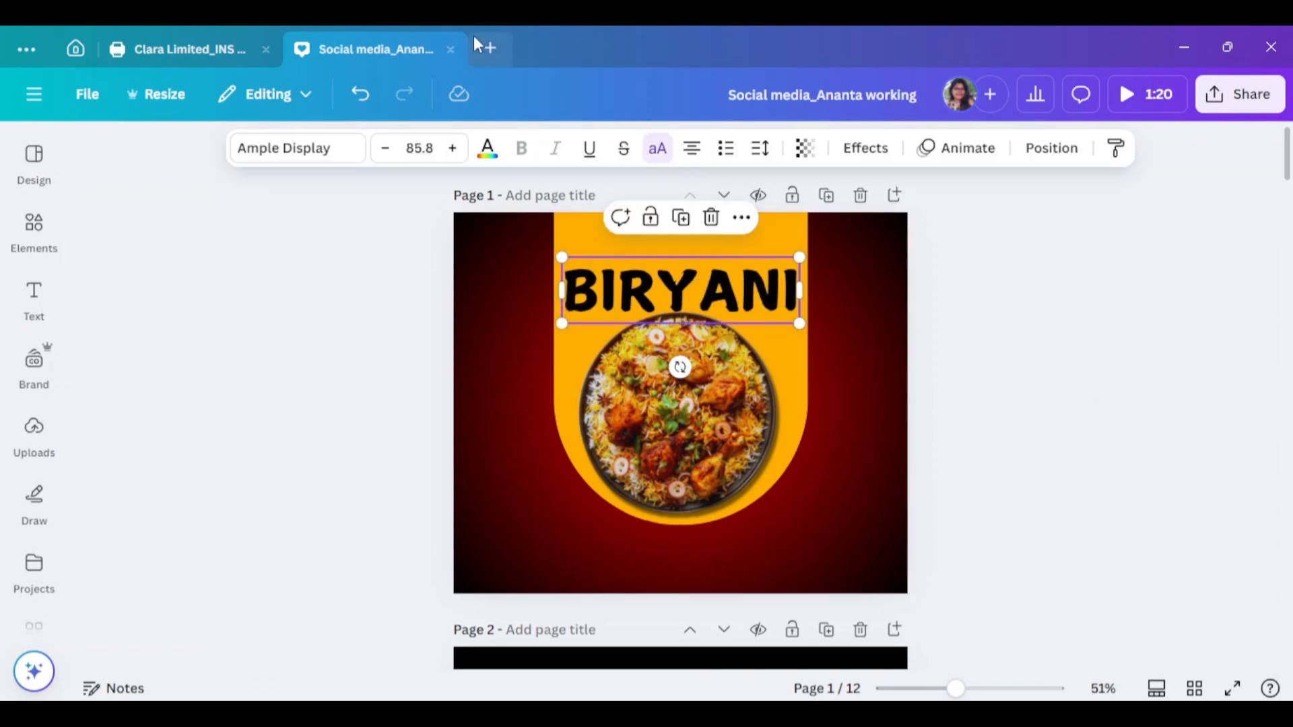
Try Funky fonts on BIRYANI, including a script font, Nove, Sego and saint george
left_click(297, 148)
scroll(173, 434, "down", 8)
scroll(182, 431, "up", 8)
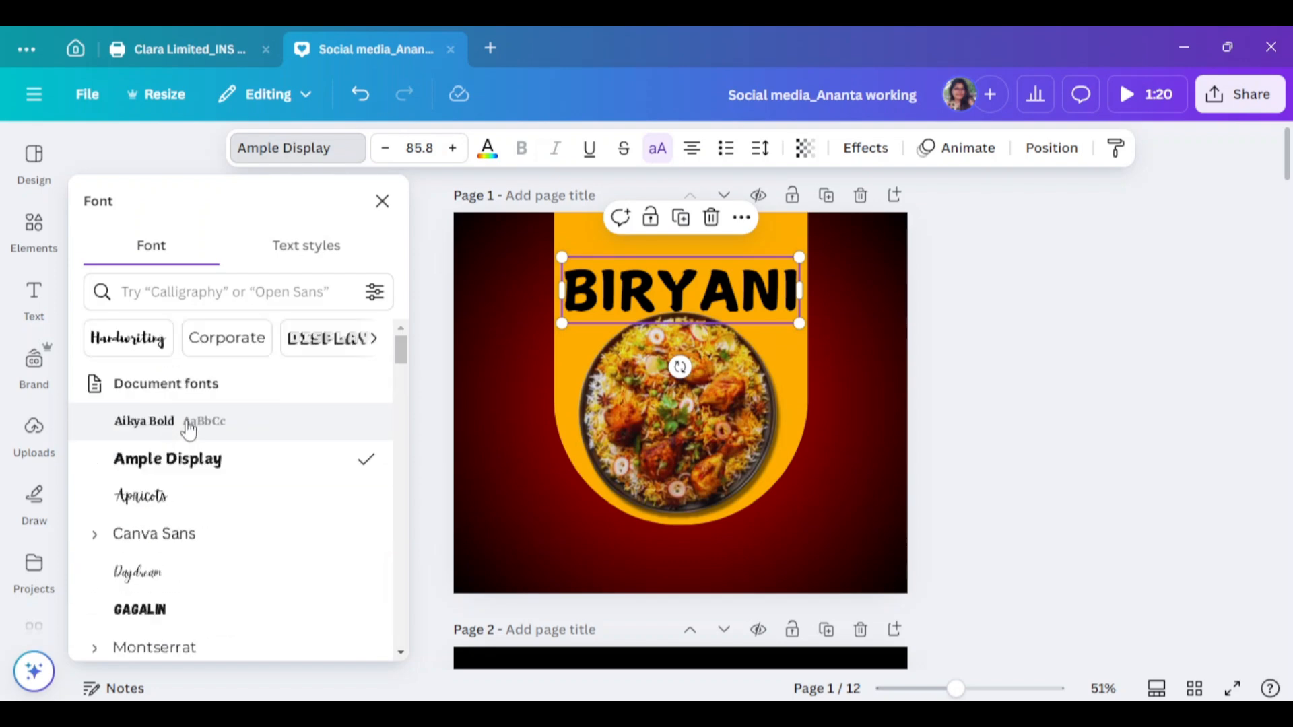
left_click(377, 344)
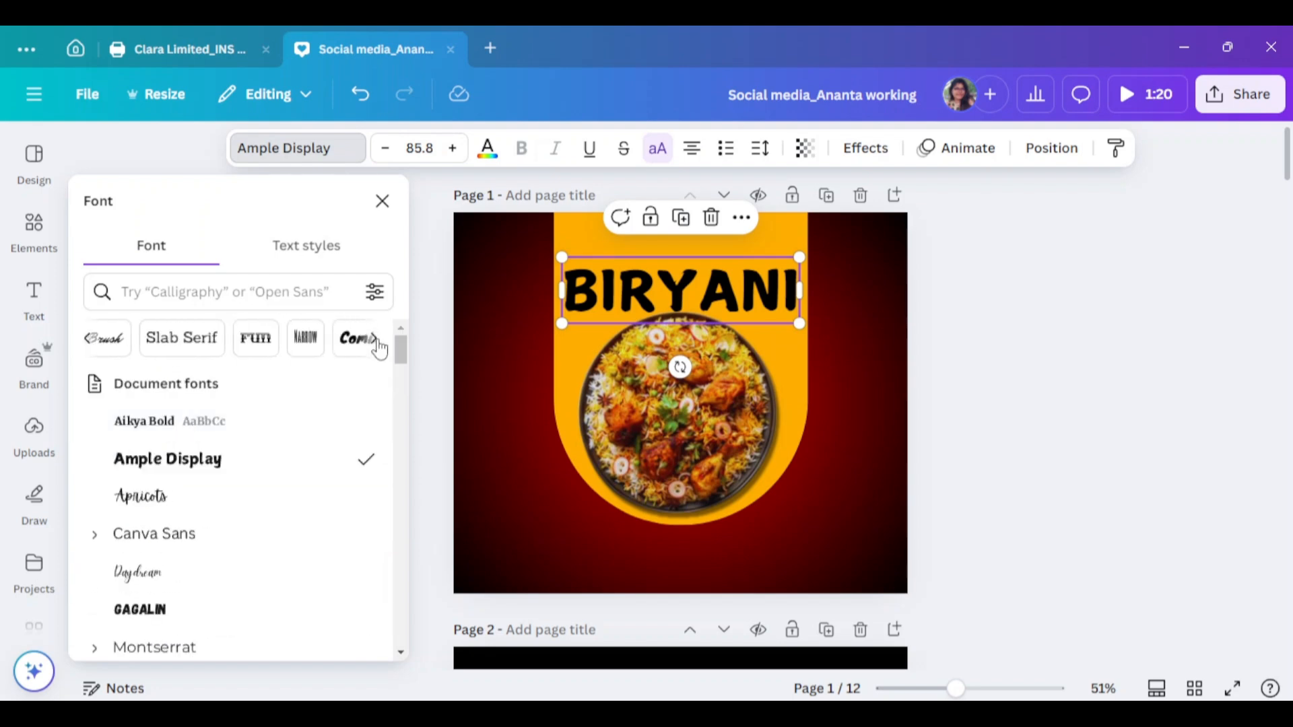
left_click(229, 346)
left_click(179, 424)
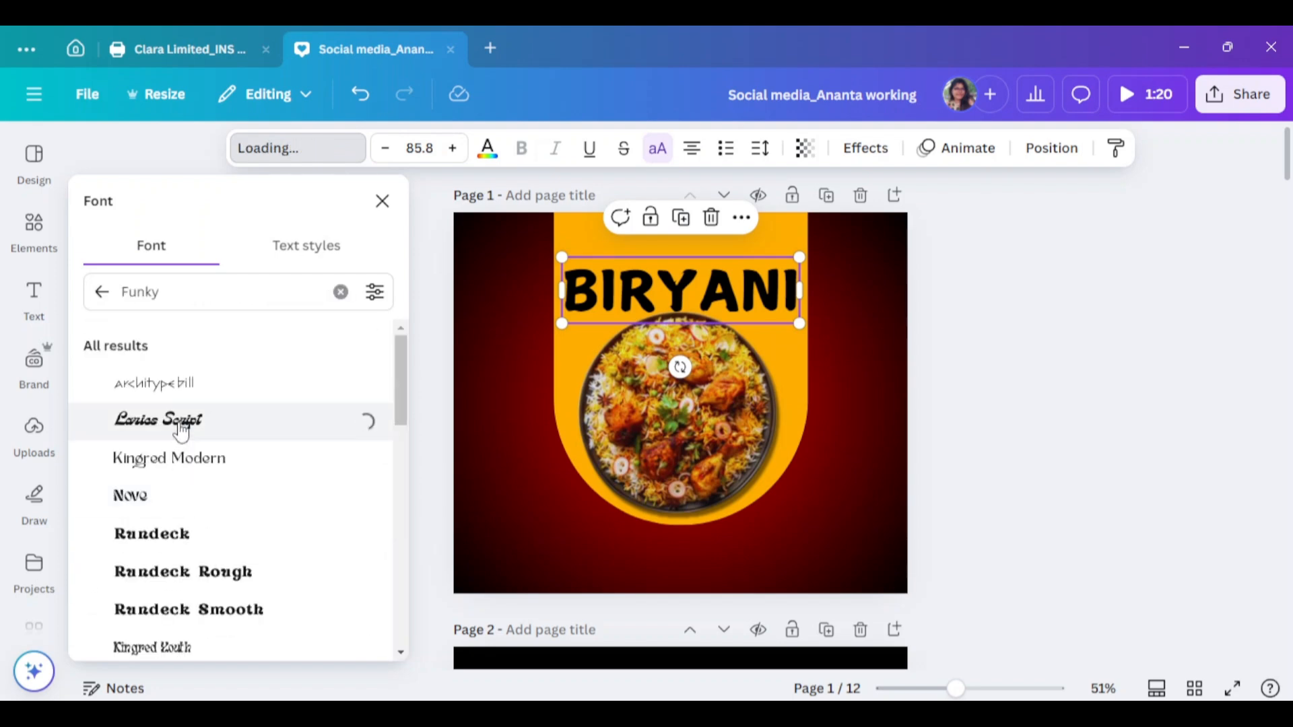
scroll(173, 421, "down", 1)
left_click(173, 422)
scroll(173, 434, "down", 2)
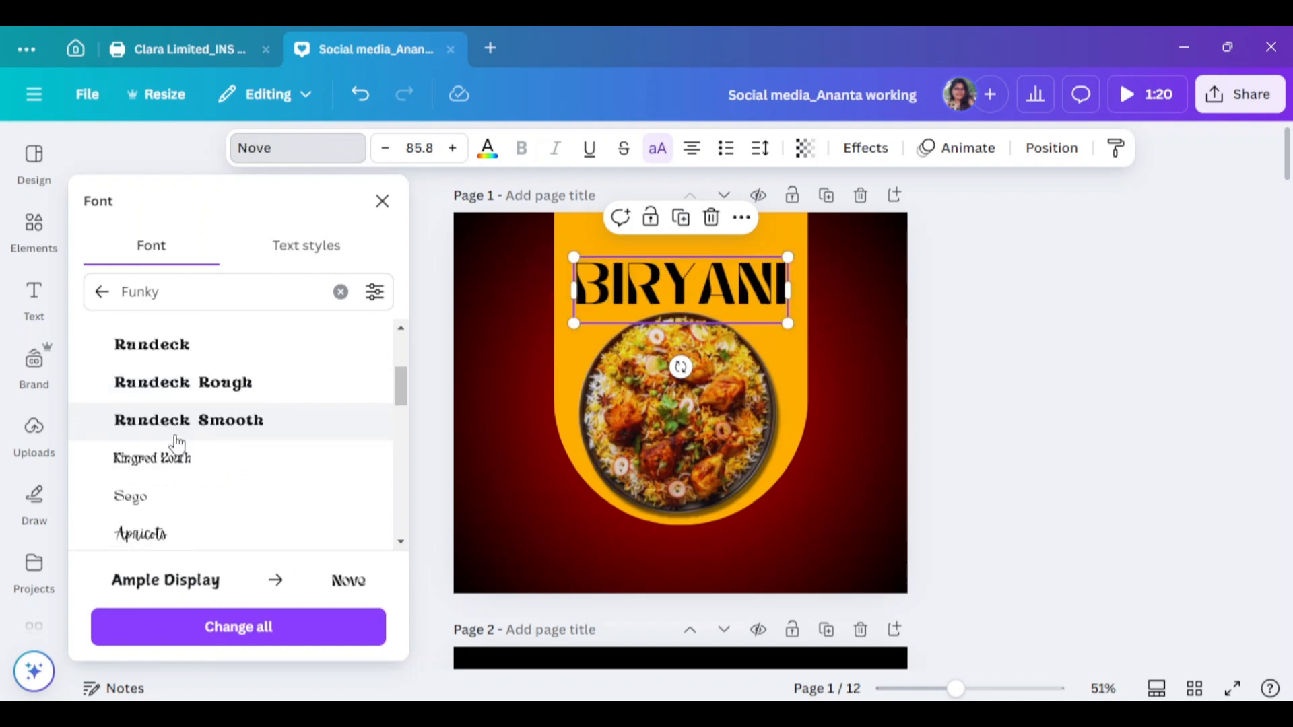
left_click(179, 417)
scroll(182, 416, "down", 1)
scroll(179, 416, "down", 3)
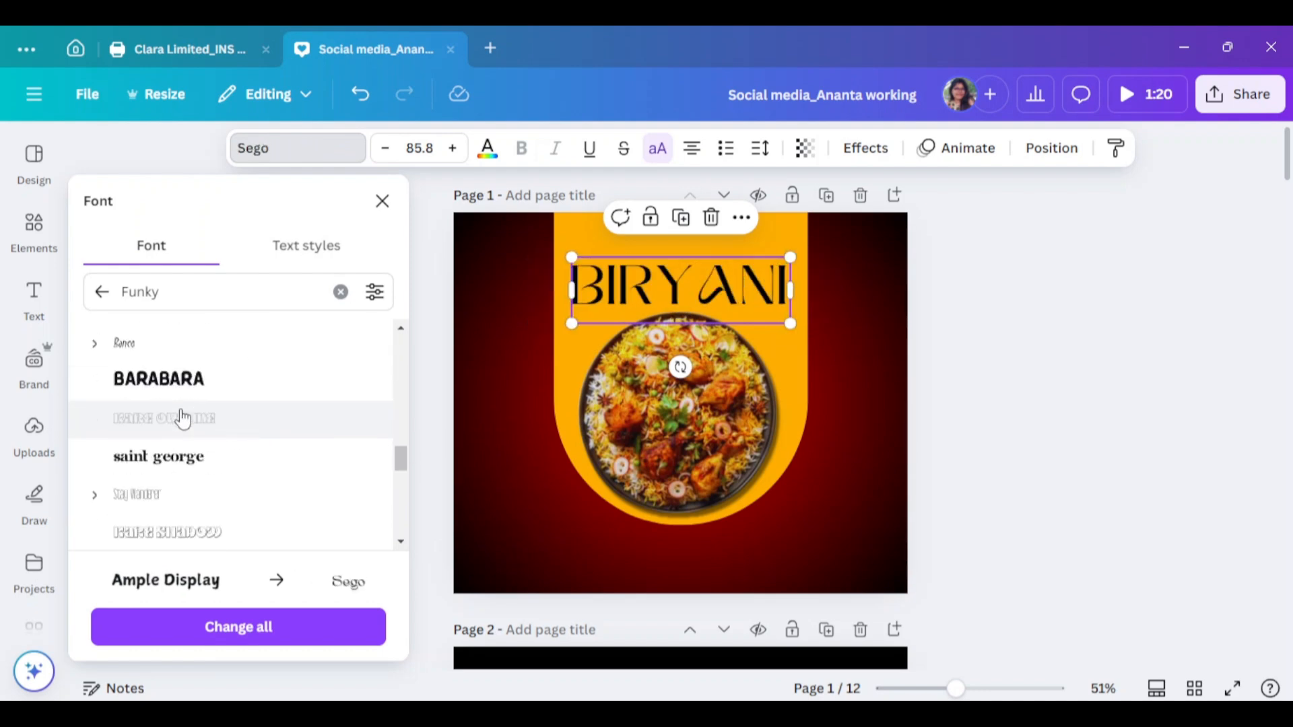
left_click(173, 480)
scroll(174, 479, "down", 1)
left_click(102, 291)
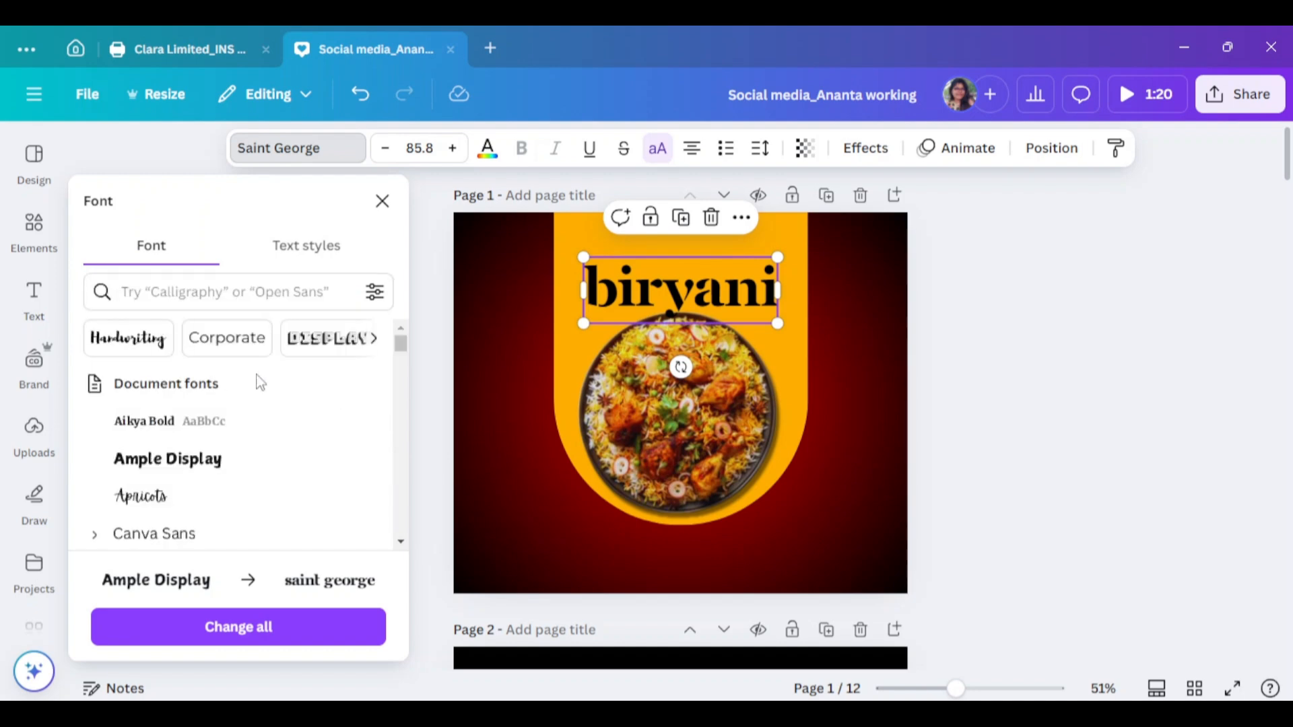
Apply Higuen Elegant Serif to the heading and turn off uppercase so it reads Biryani
left_click(235, 339)
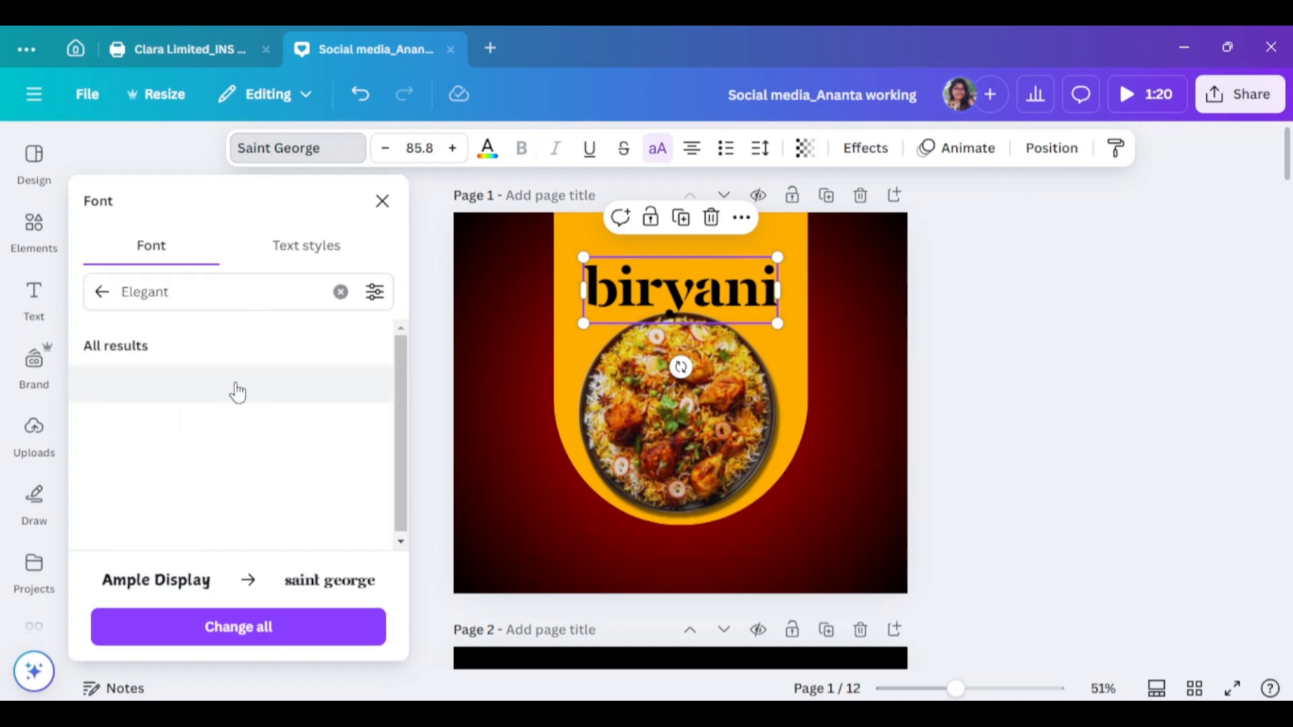
left_click(269, 382)
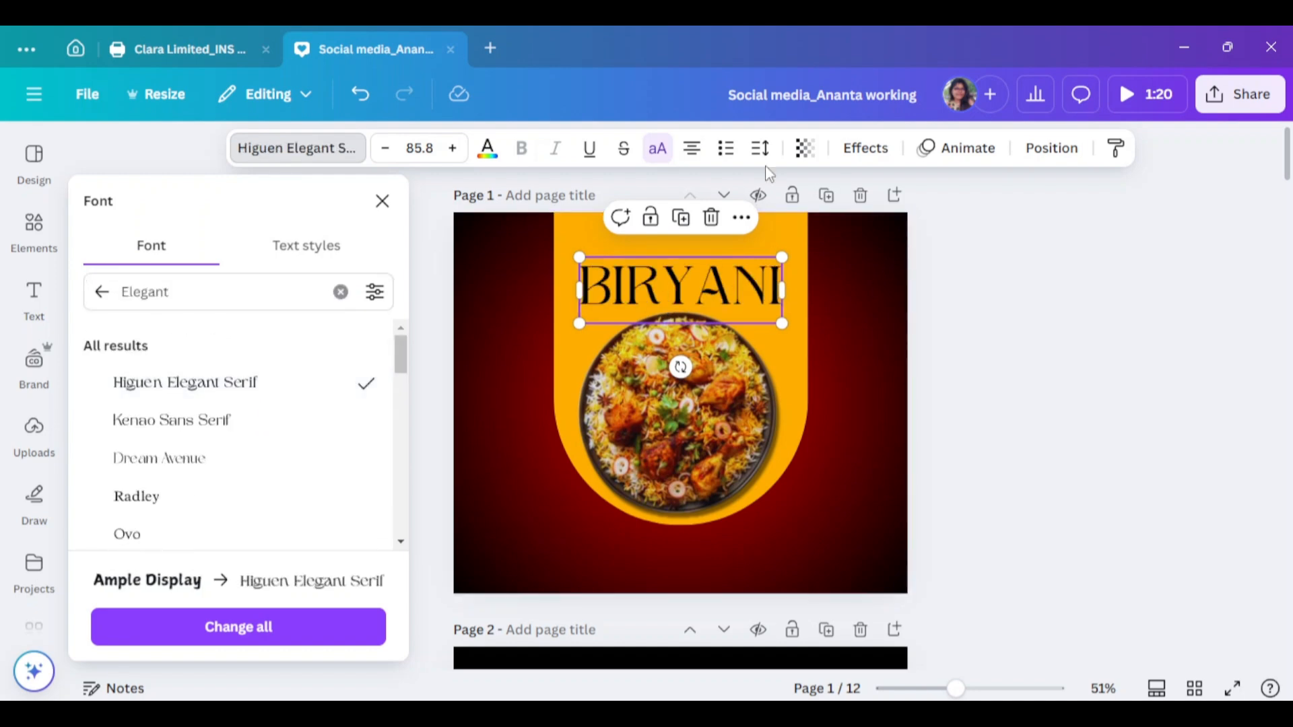
left_click(657, 147)
left_click(102, 291)
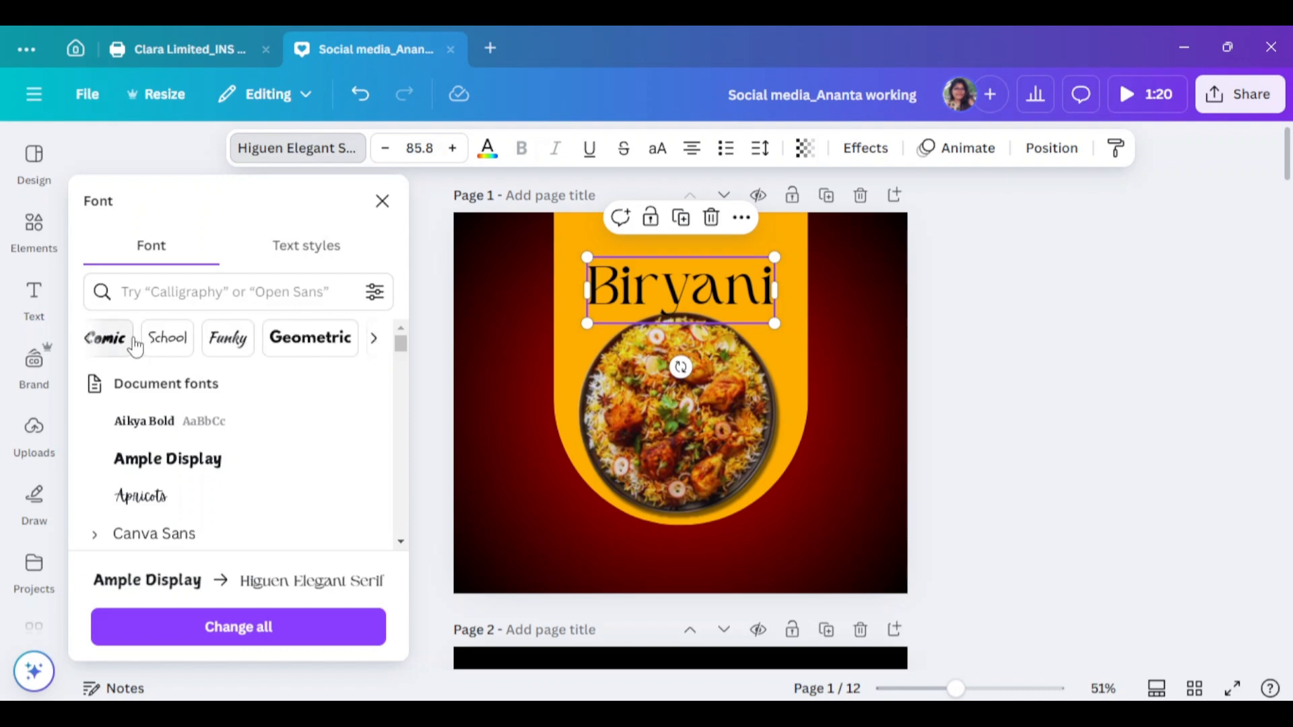
Browse Graffiti fonts, then nudge the Biryani heading slightly upward
left_click(187, 347)
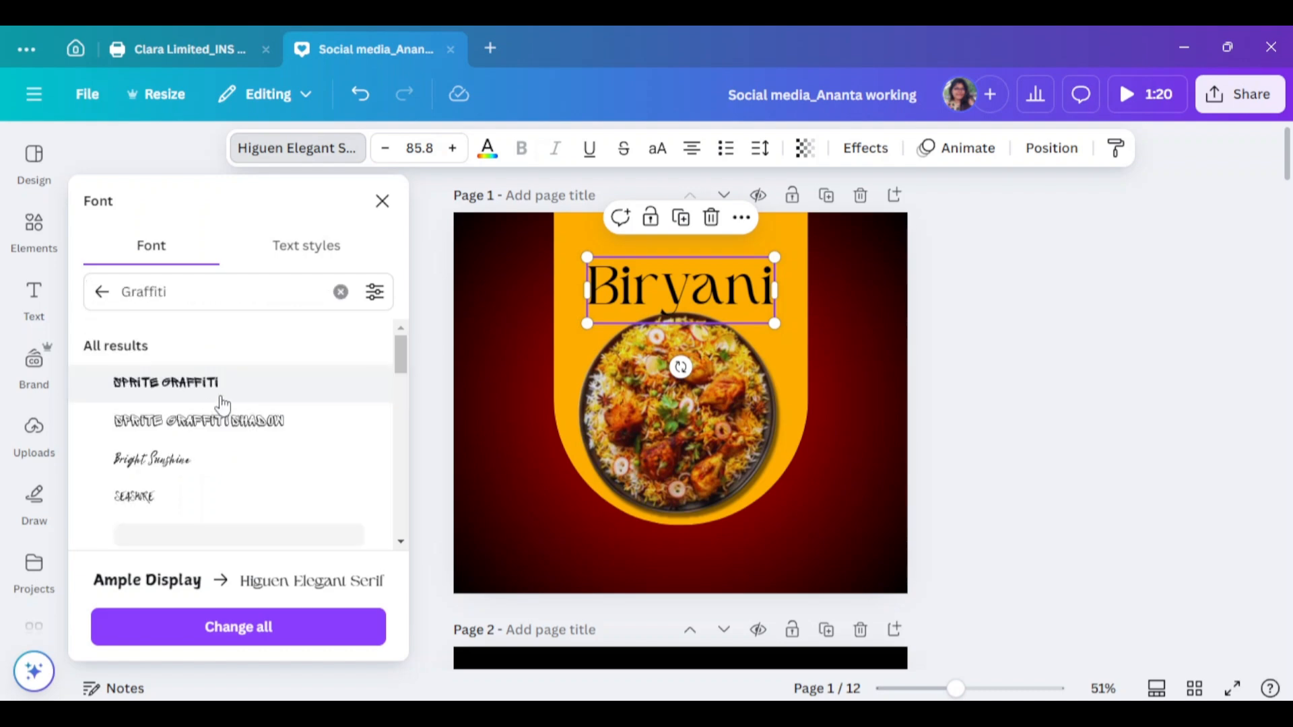
scroll(229, 401, "down", 8)
scroll(249, 391, "down", 1)
left_click_drag(168, 292, 71, 298)
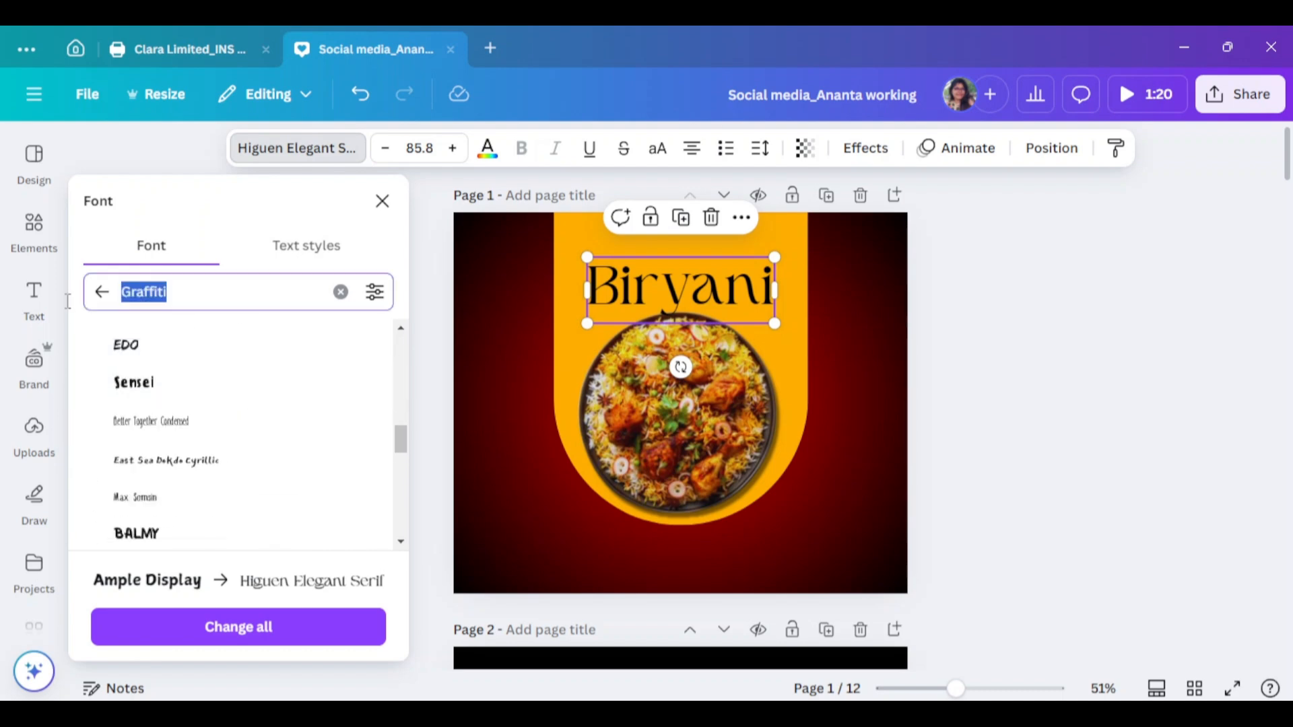
left_click(1004, 370)
left_click(693, 303)
left_click(1046, 298)
left_click(727, 290)
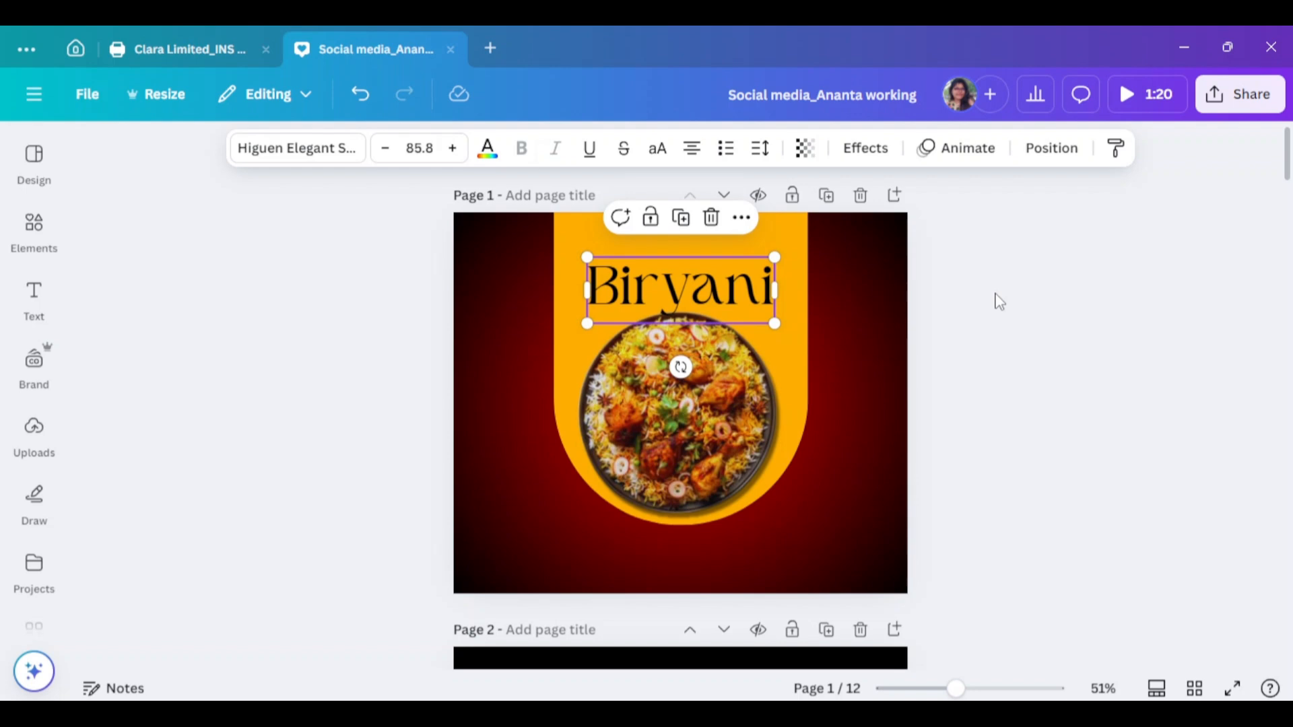
mouse_move(734, 291)
left_mouse_down()
mouse_move(734, 257)
mouse_move(724, 308)
left_mouse_up()
Retype the duplicated heading as 'Spacial For You' in Poppins Bold at size 29
left_click(1110, 372)
double_click(724, 307)
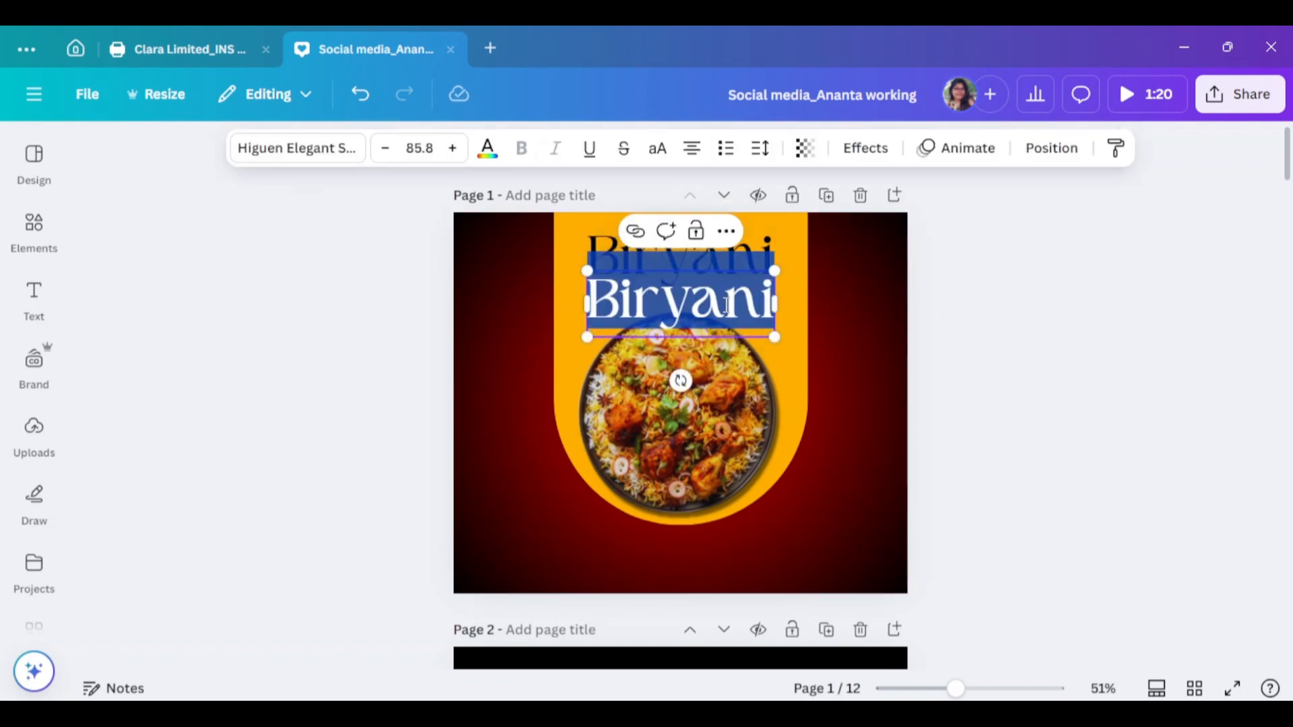
type("Spacial For You")
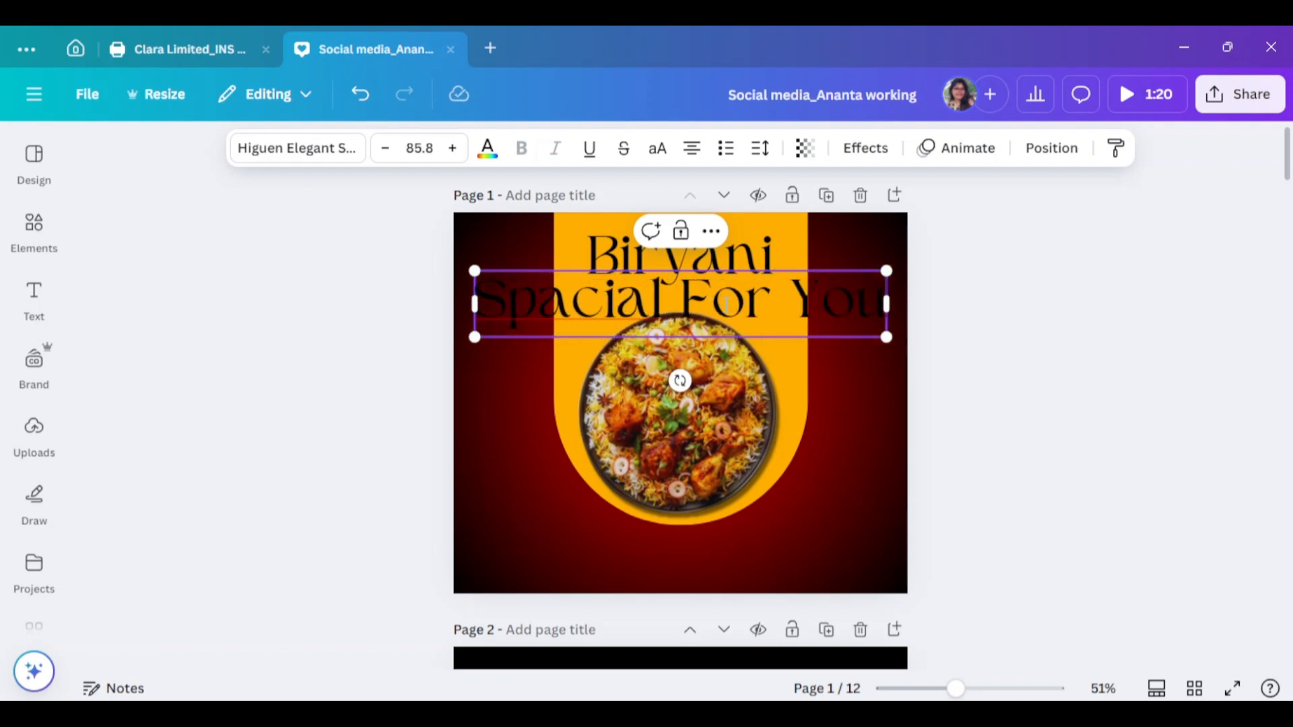
left_click(300, 160)
left_click(102, 290)
scroll(179, 505, "down", 2)
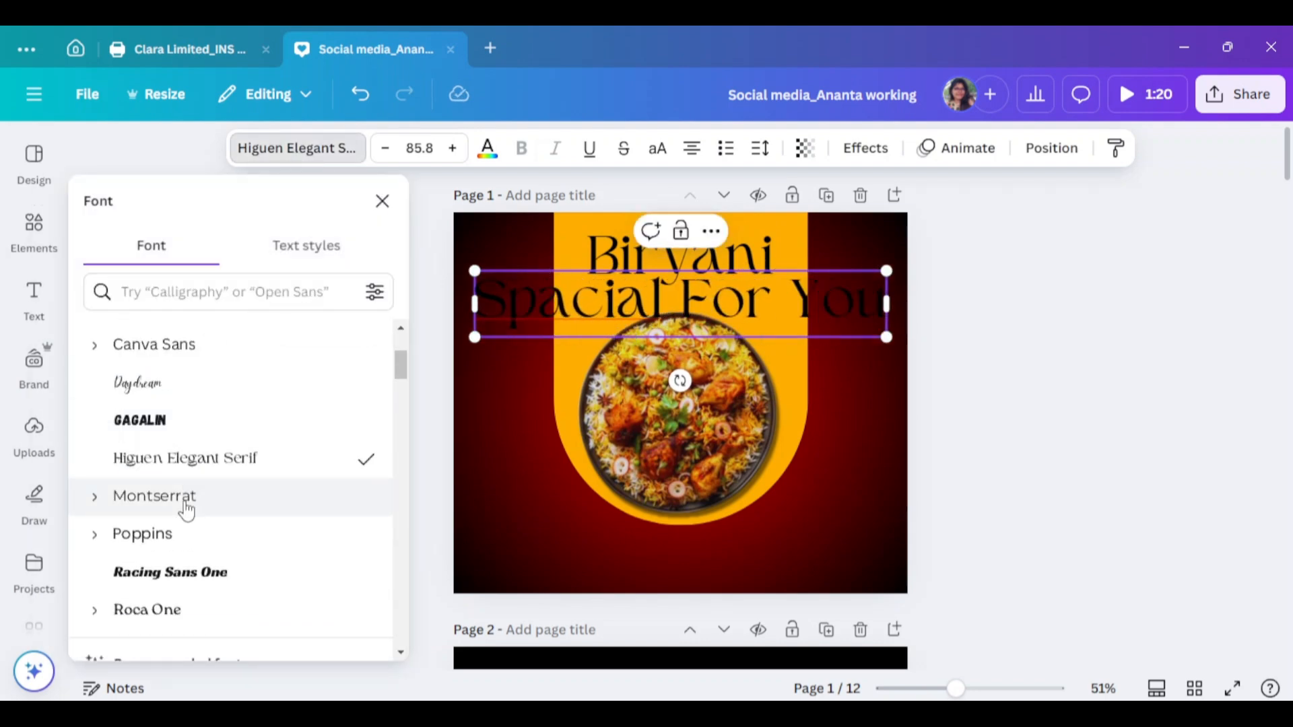
left_click(142, 534)
left_click_drag(892, 337, 682, 303)
left_click(1125, 370)
left_click(521, 147)
Shrink the biryani plate image slightly and shift it right and down
left_click(763, 405)
left_click_drag(794, 303, 790, 311)
left_click_drag(652, 410, 663, 415)
Apply a Curve effect of 43 to 'Spacial For You' and lower it toward the plate
left_click(680, 303)
left_click(866, 147)
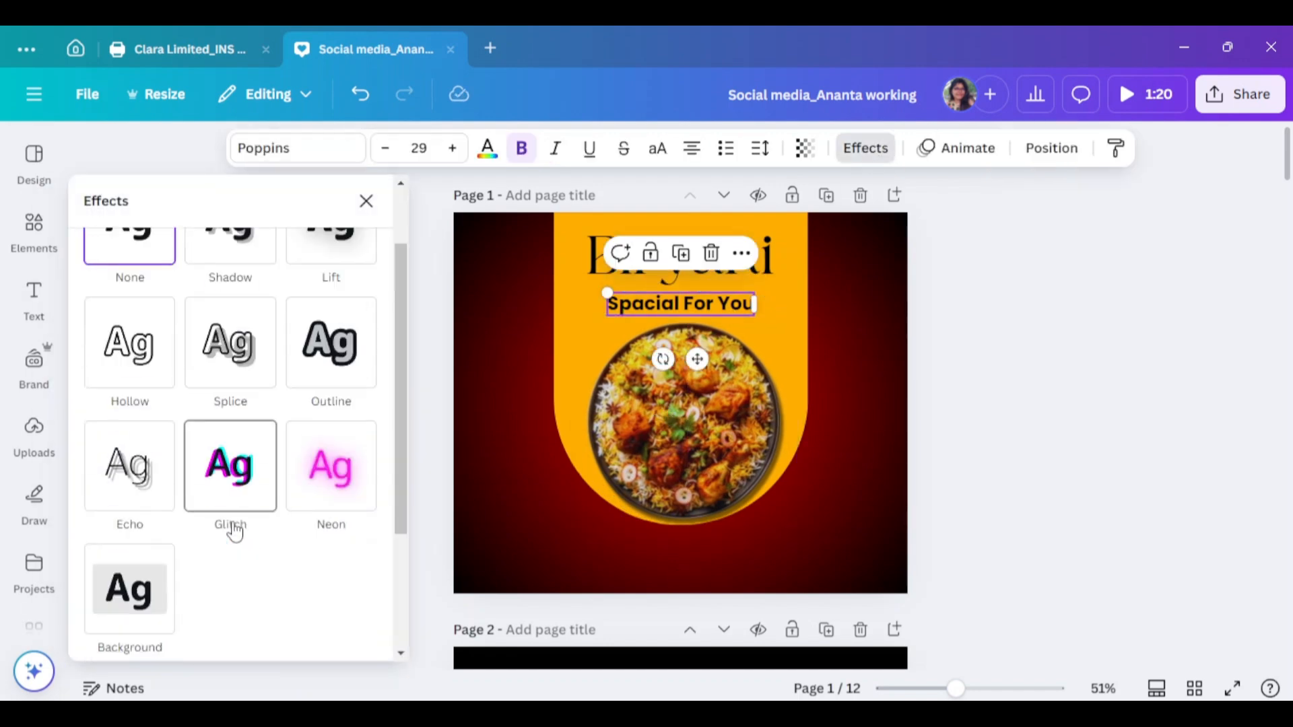
scroll(231, 471, "down", 5)
left_click(231, 575)
scroll(258, 576, "down", 2)
left_click_drag(219, 619, 203, 620)
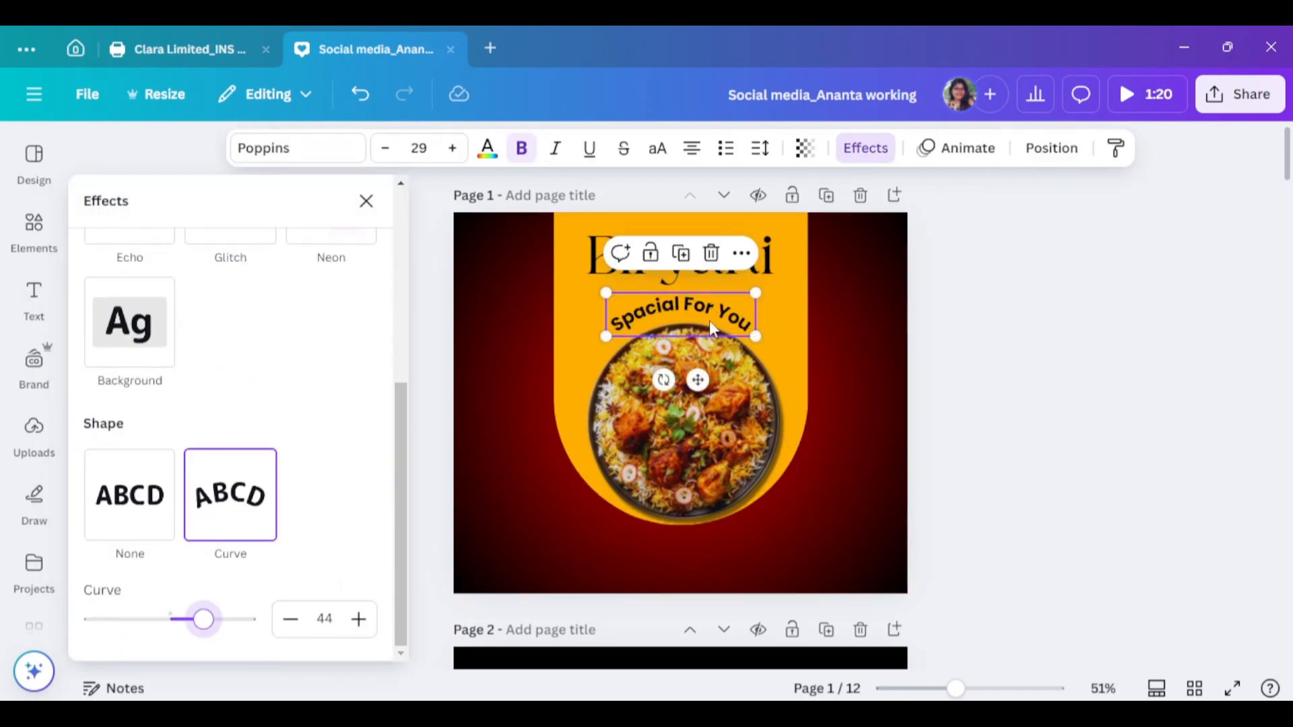
left_click_drag(699, 309, 696, 315)
left_click_drag(204, 619, 202, 619)
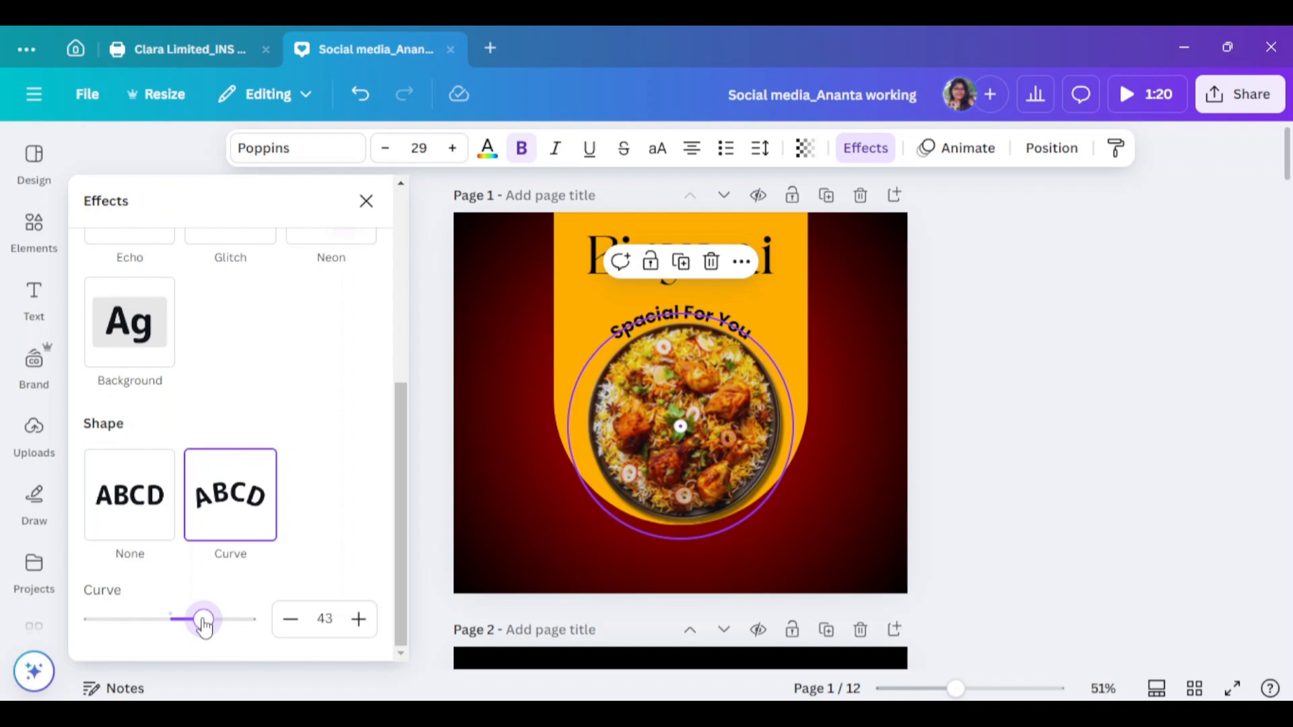
left_click(972, 501)
Recentre Biryani, shift the group down, stretch the yellow shape to the page top, and duplicate the heading
left_click_drag(714, 254, 713, 256)
left_click(1131, 484)
left_click_drag(682, 551, 701, 263)
left_click_drag(718, 484, 717, 492)
left_click(847, 279)
left_click(714, 273)
left_click(570, 227)
left_click_drag(680, 220, 681, 213)
left_click(690, 296)
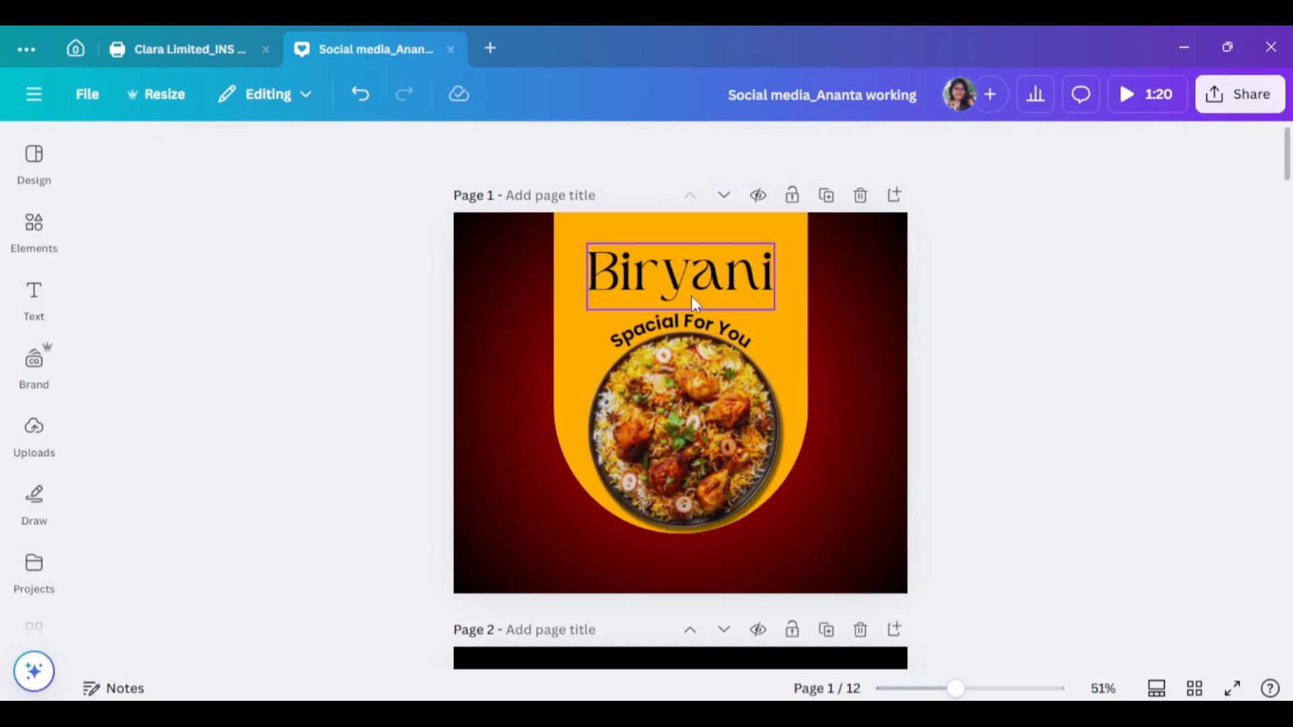
left_click_drag(691, 297, 681, 257, "alt")
Rewrite the copy as 'Chicken', shrink it to 41.9 and place it above Biryani
double_click(683, 241)
type("Chicken")
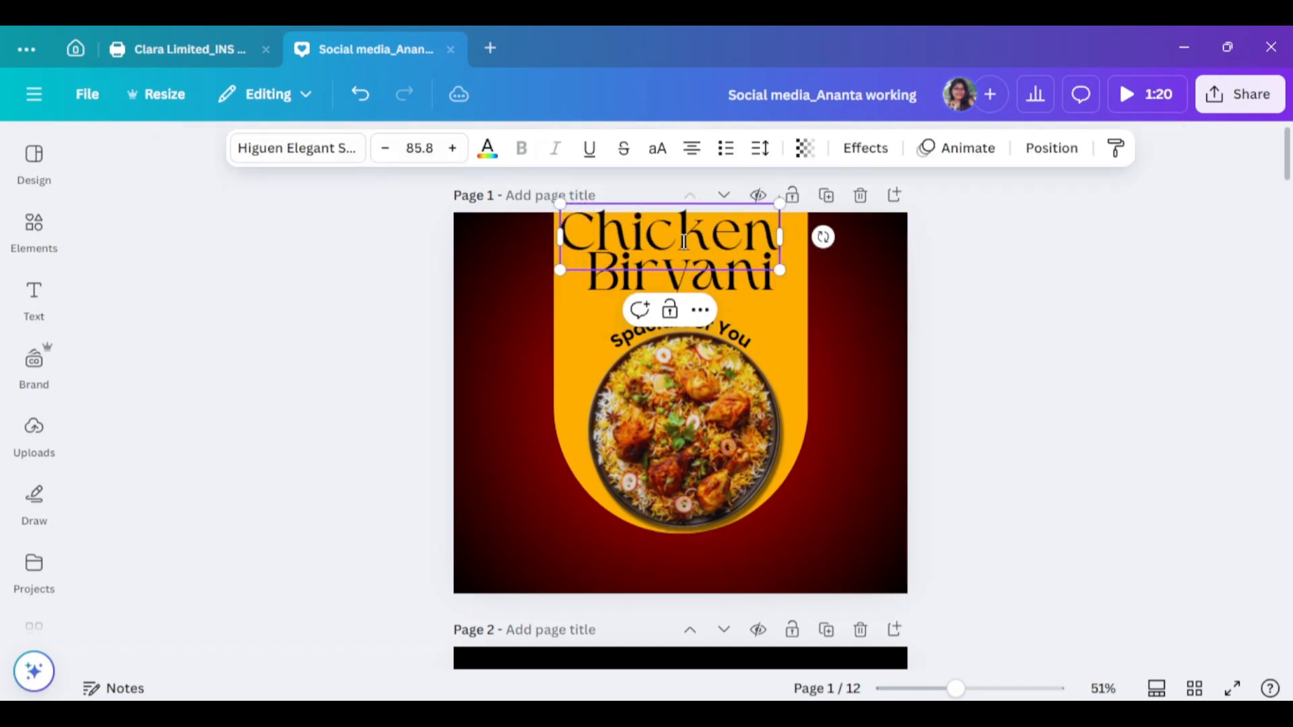
left_click_drag(781, 269, 690, 239)
left_click_drag(638, 217, 658, 238)
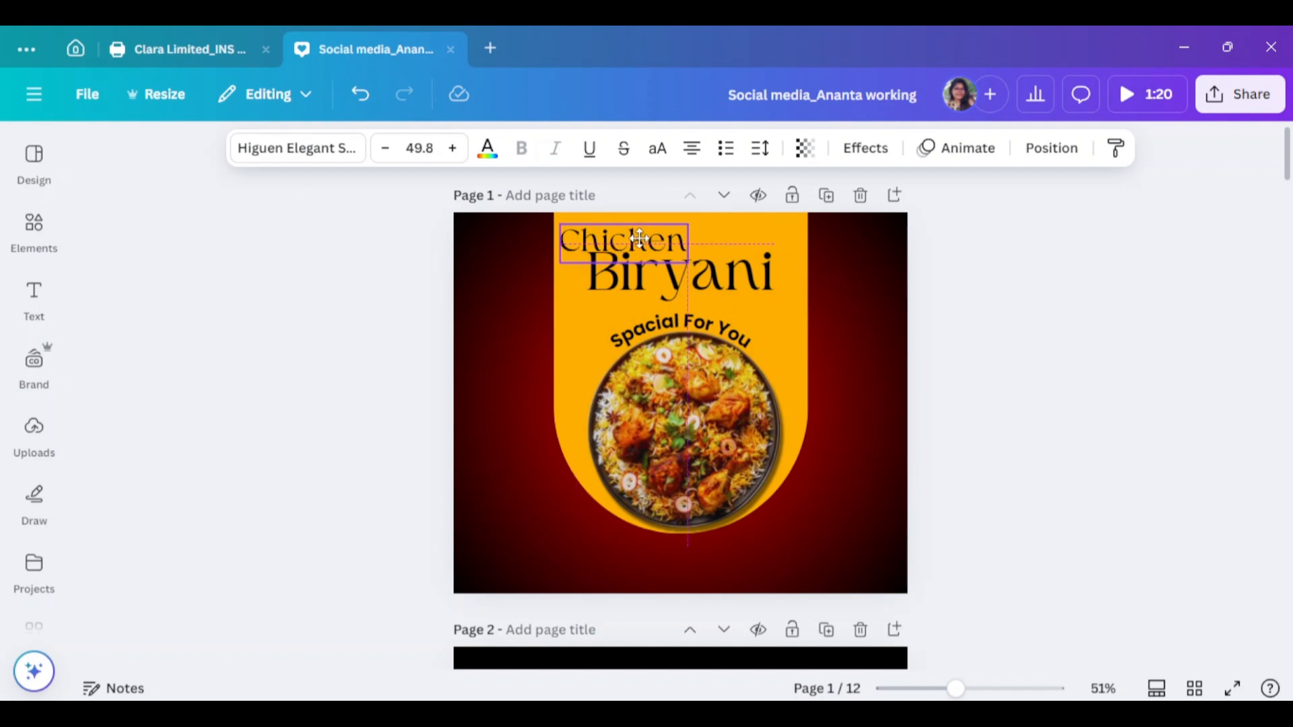
scroll(903, 544, "up", 3)
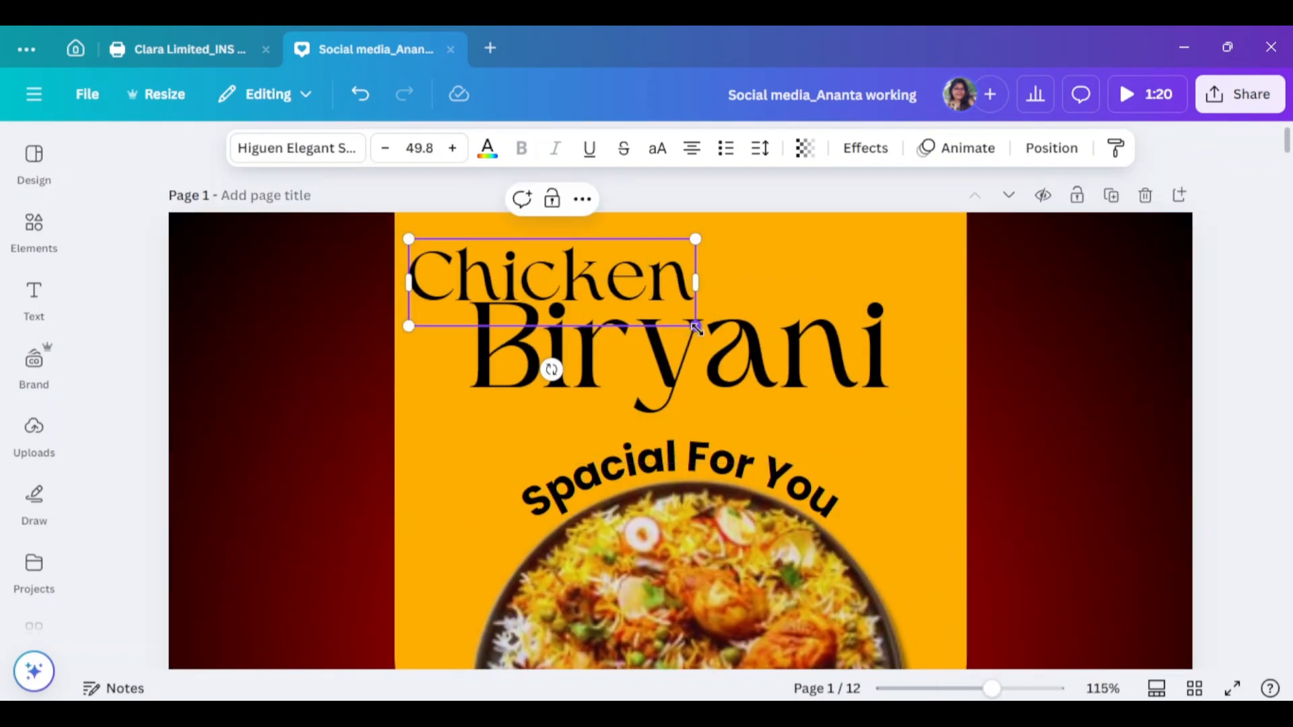
left_click_drag(696, 328, 651, 312)
left_click_drag(514, 258, 528, 265)
Set 'Chicken' to the Apricots font in white and centre it on the page
left_click(277, 144)
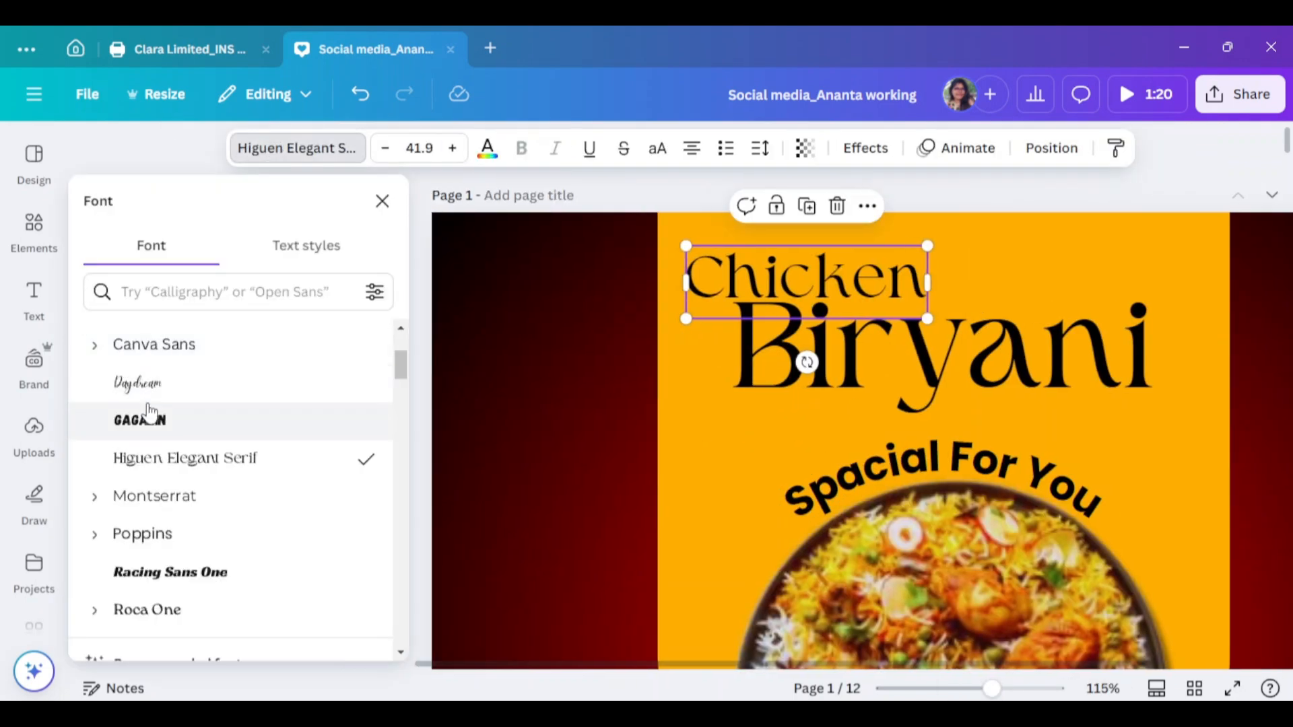
scroll(147, 407, "up", 1)
left_click(137, 474)
scroll(99, 449, "up", 1)
left_click(159, 432)
scroll(152, 474, "down", 1)
left_click(145, 402)
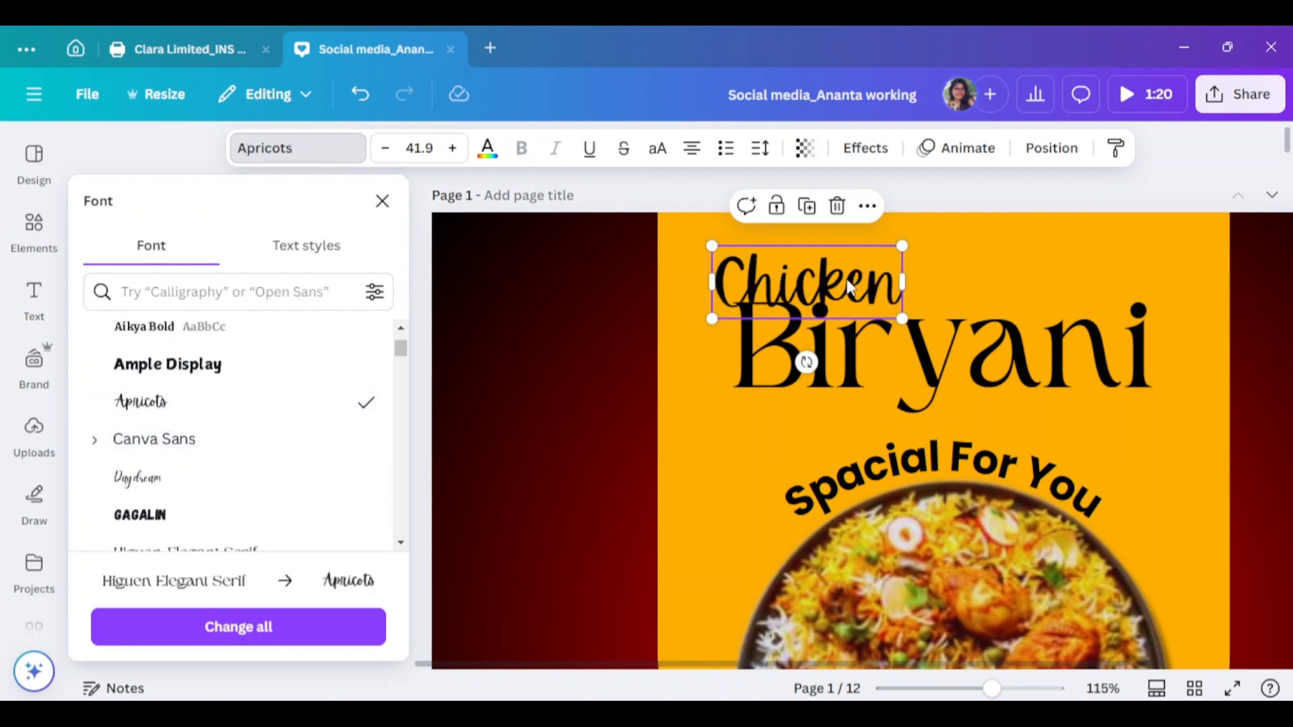
left_click_drag(849, 288, 986, 296)
left_click(487, 147)
left_click(154, 450)
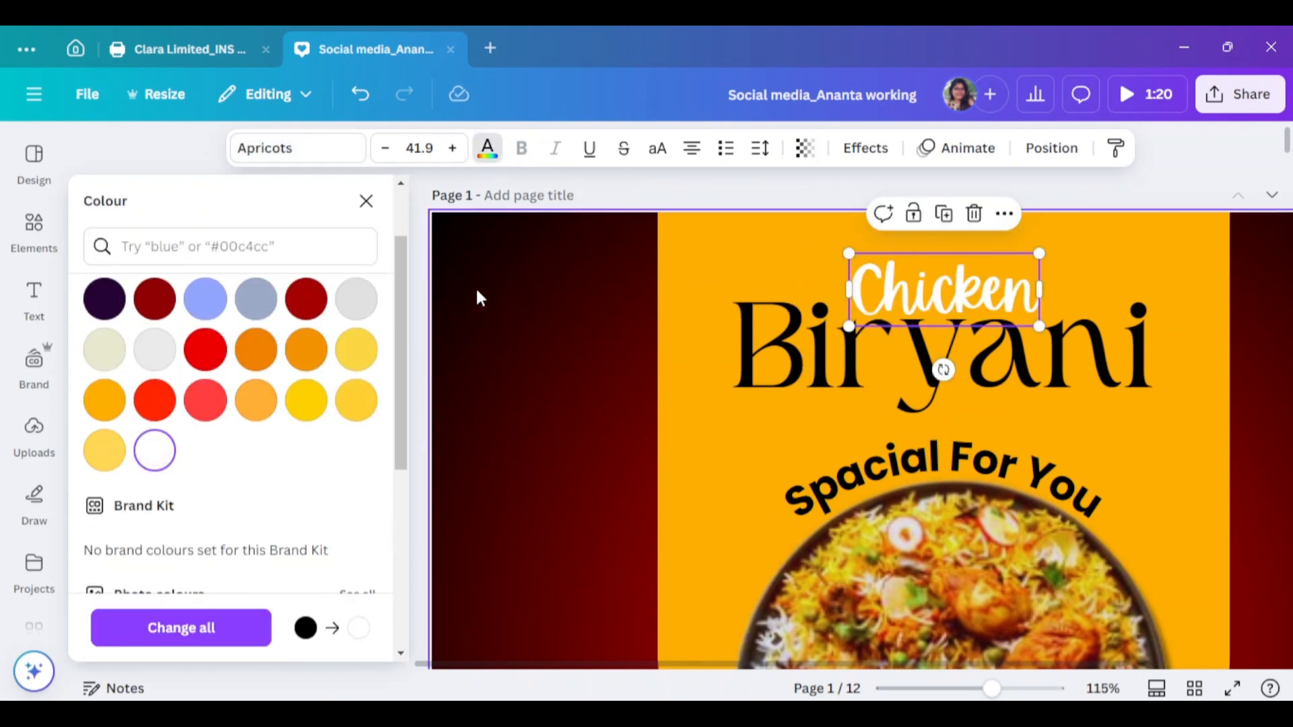
Give the 'Chicken' text a black outline effect
left_click(793, 362)
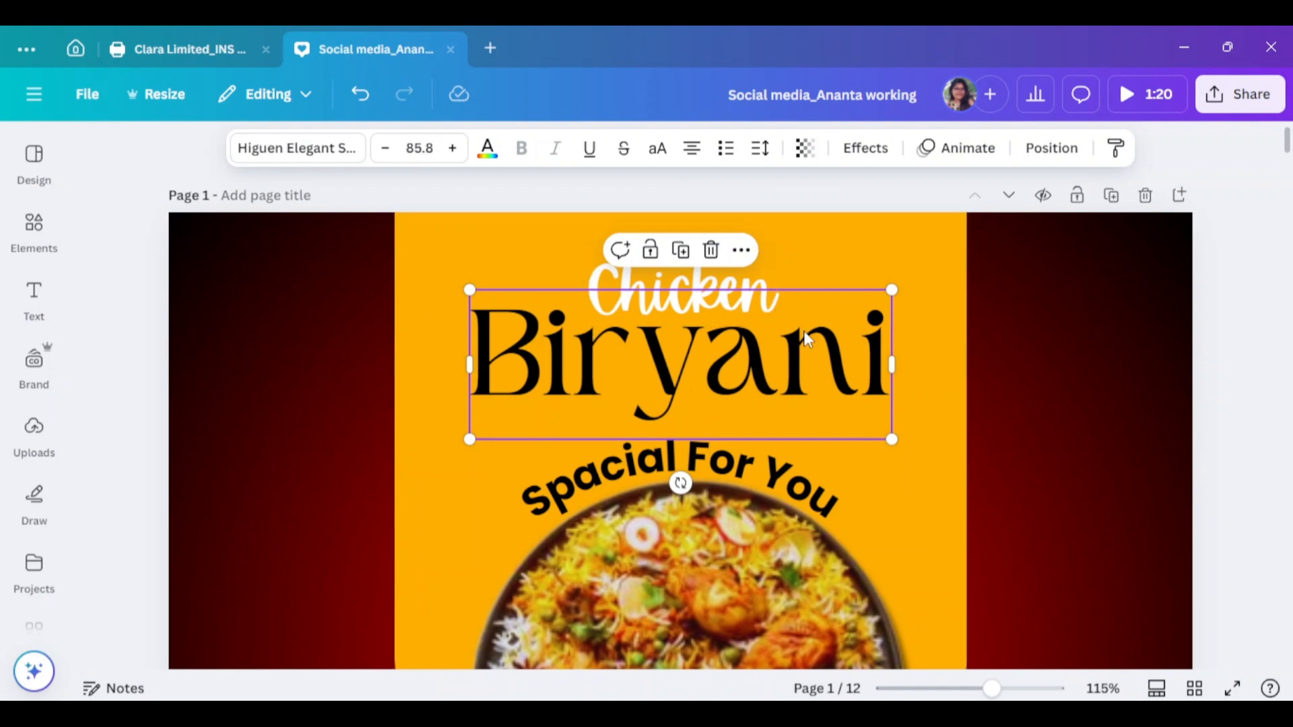
left_click(726, 300)
left_click(865, 148)
left_click(340, 445)
left_click(362, 597)
left_click(147, 394)
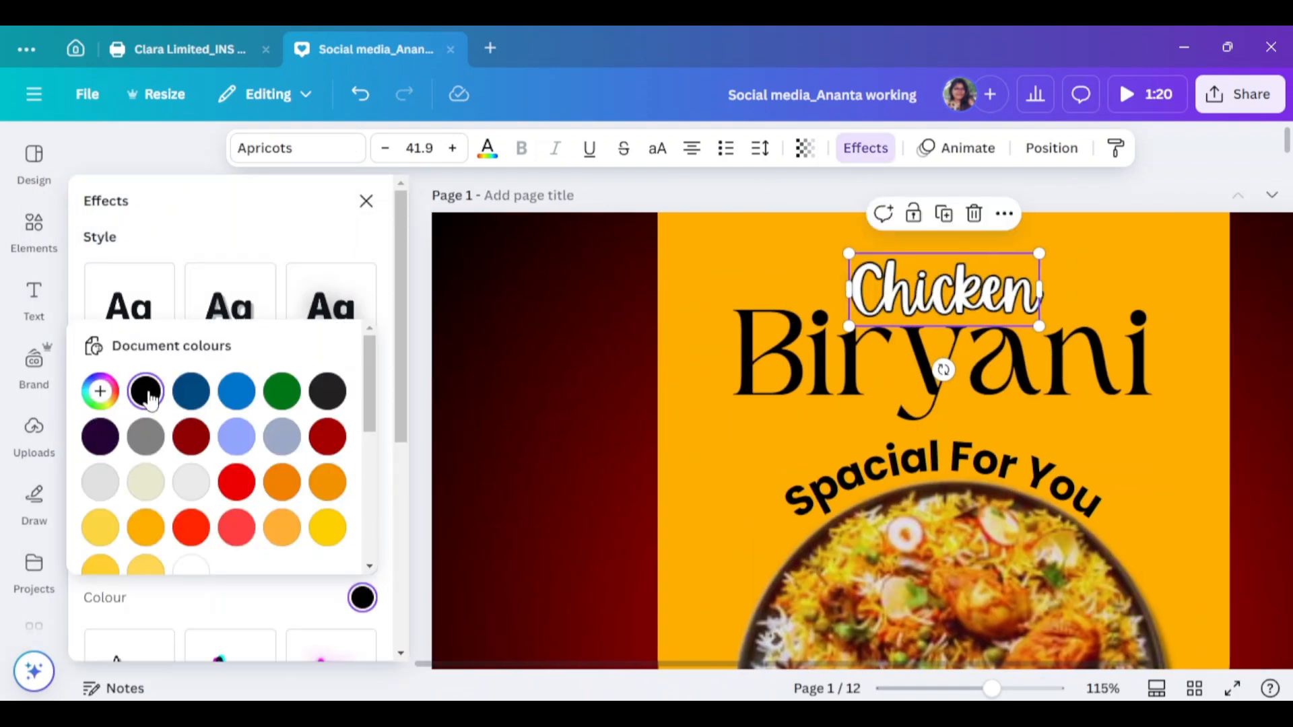
left_click(168, 580)
left_click(365, 202)
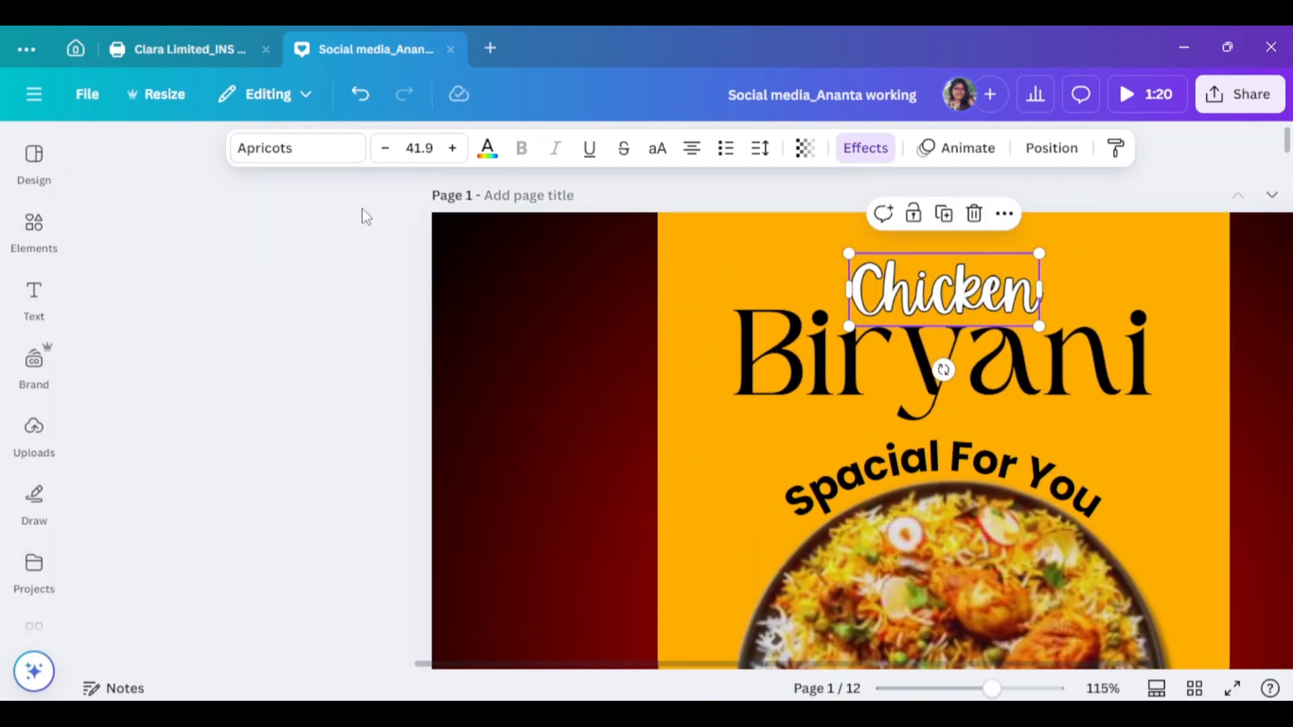
Nudge 'Chicken' slightly down and check the subtitle and plate placement
left_click(1227, 501)
left_click_drag(706, 286, 705, 285)
left_click(1197, 368)
scroll(1197, 368, "down", 3)
left_click(774, 296)
left_click(1073, 353)
scroll(1073, 354, "down", 3)
mouse_move(992, 689)
left_mouse_down()
mouse_move(941, 688)
mouse_move(941, 661)
mouse_move(972, 688)
left_mouse_up()
left_click(690, 379)
scroll(23, 490, "down", 5)
left_click(1169, 479)
scroll(1169, 447, "up", 2)
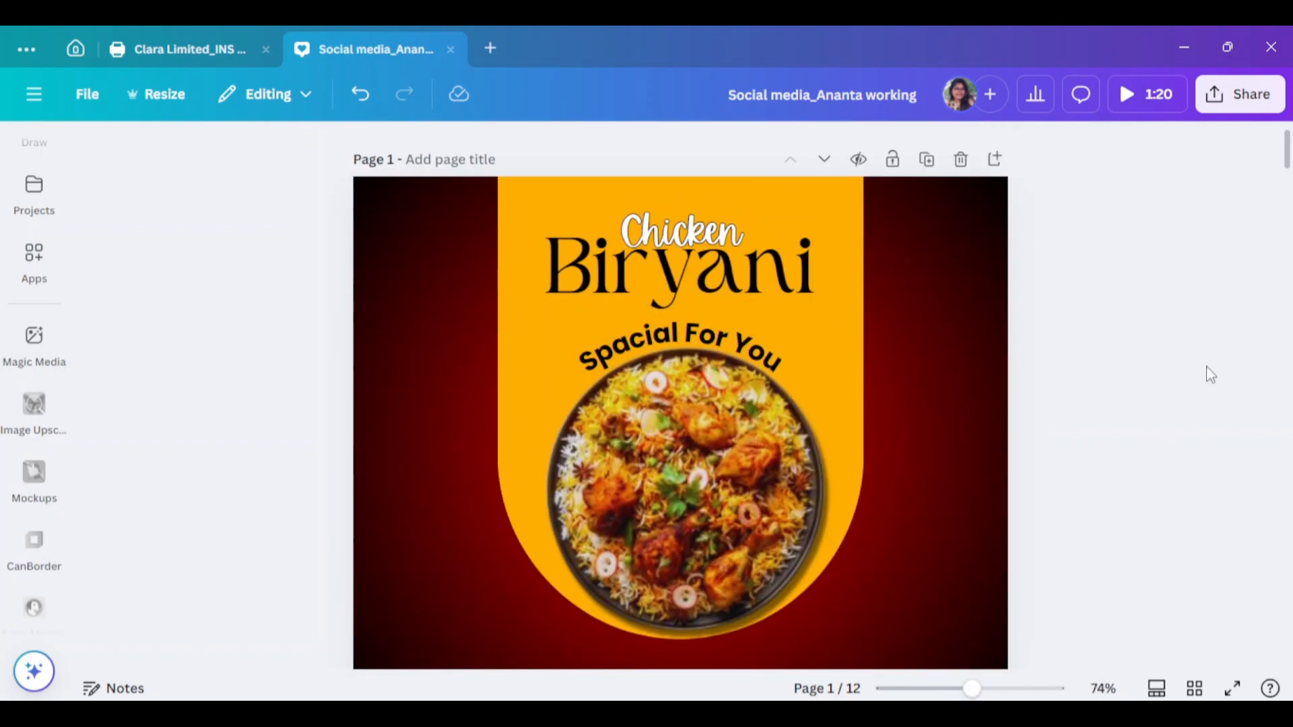
Search Elements graphics for 'line texture' and add the sunburst lines graphic
scroll(42, 199, "up", 5)
left_click(35, 224)
left_click(340, 156)
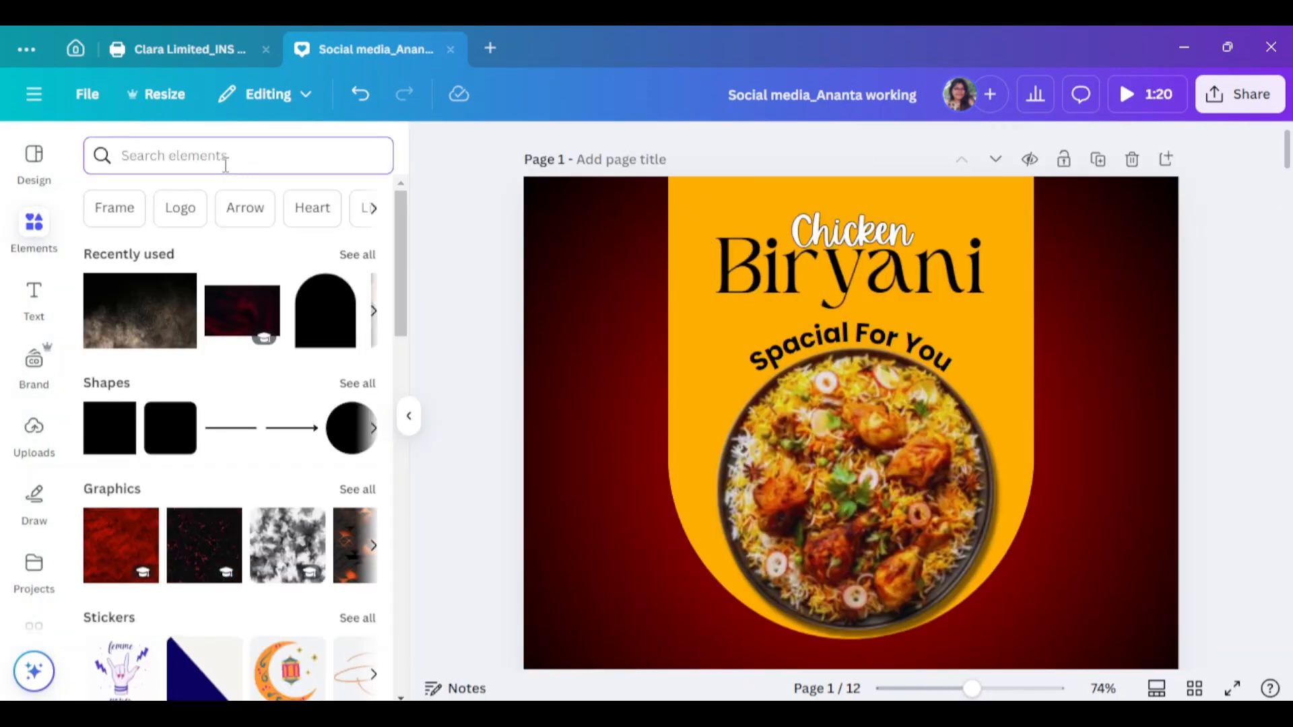
left_click(226, 163)
type("line texture")
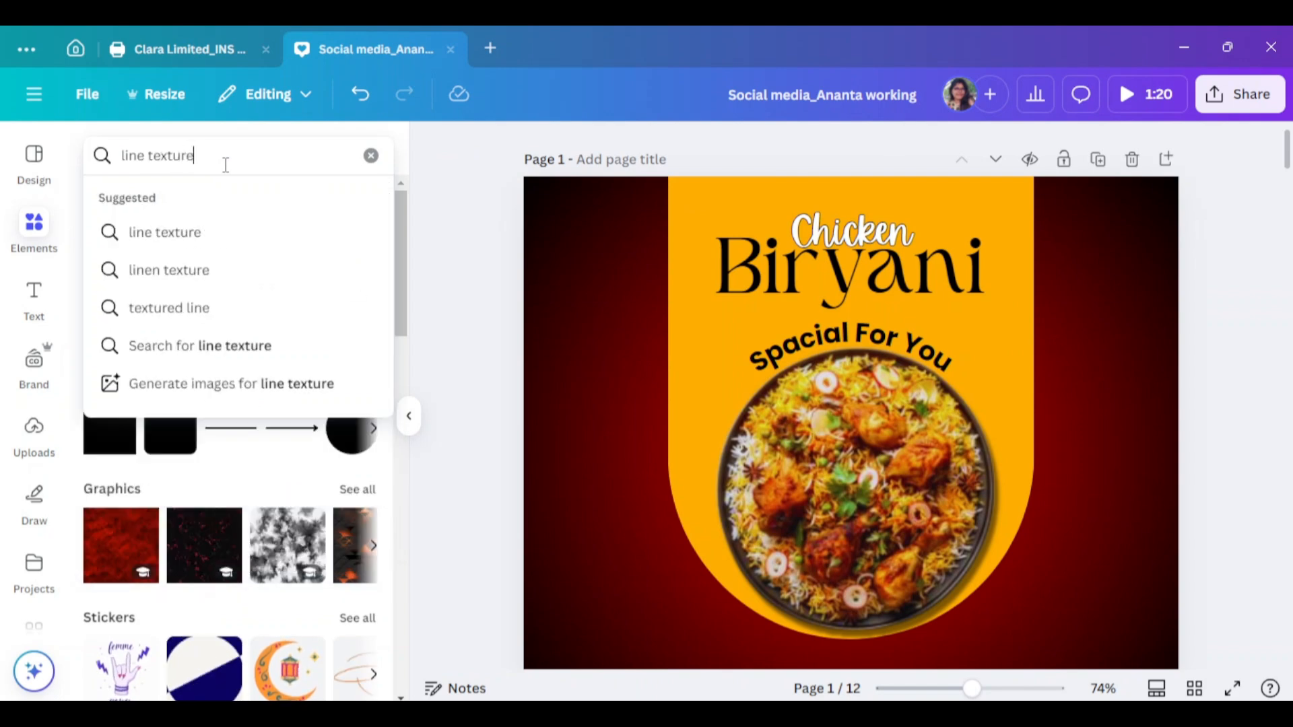
key("Return")
left_click(151, 201)
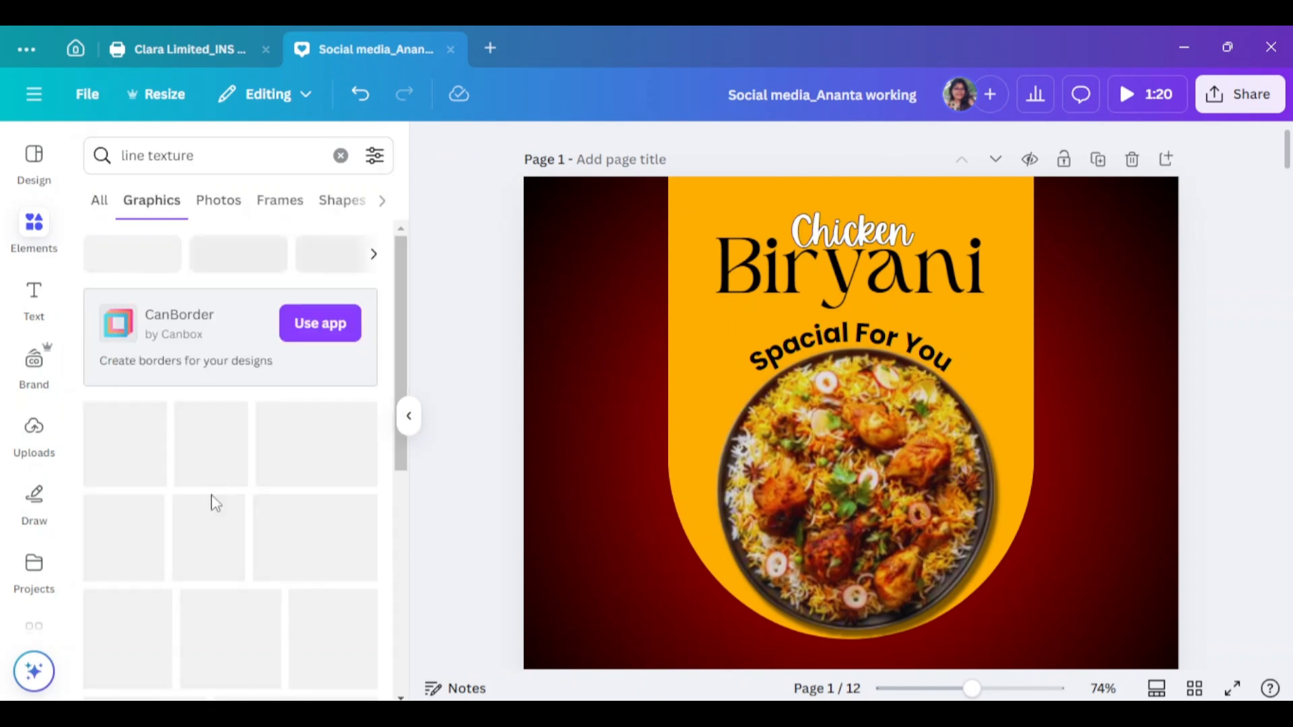
scroll(217, 498, "down", 3)
left_click(350, 266)
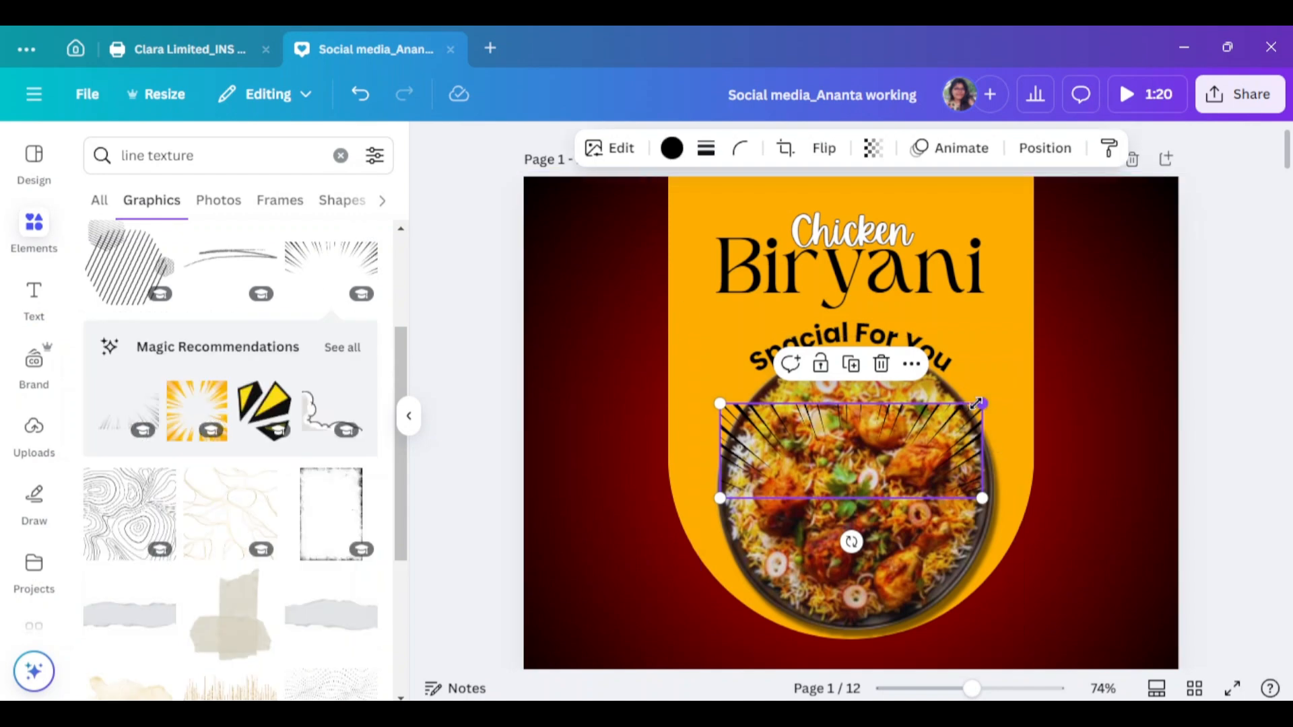
Enlarge the sunburst across the top of the page and colour it dark red #8f0101
left_click_drag(842, 404, 942, 229)
left_click_drag(1096, 177, 1193, 141)
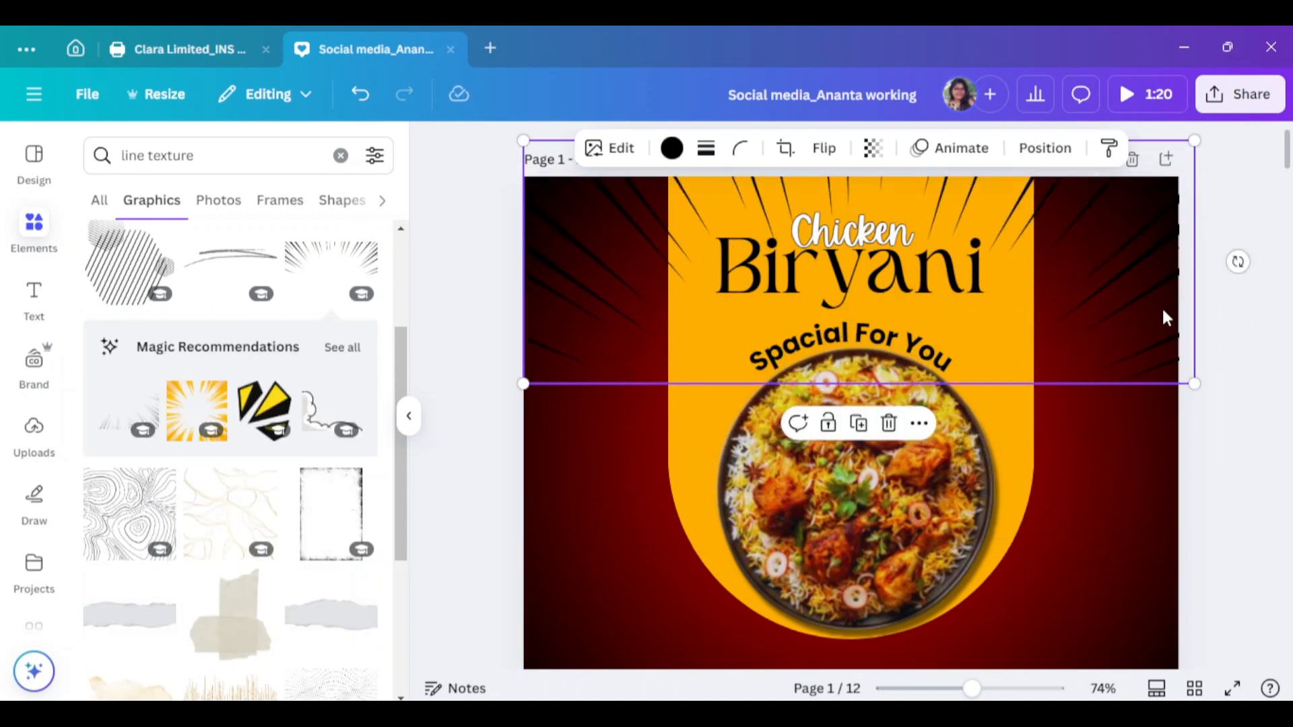
left_click_drag(1133, 313, 1132, 348)
left_click(671, 148)
left_click(106, 491)
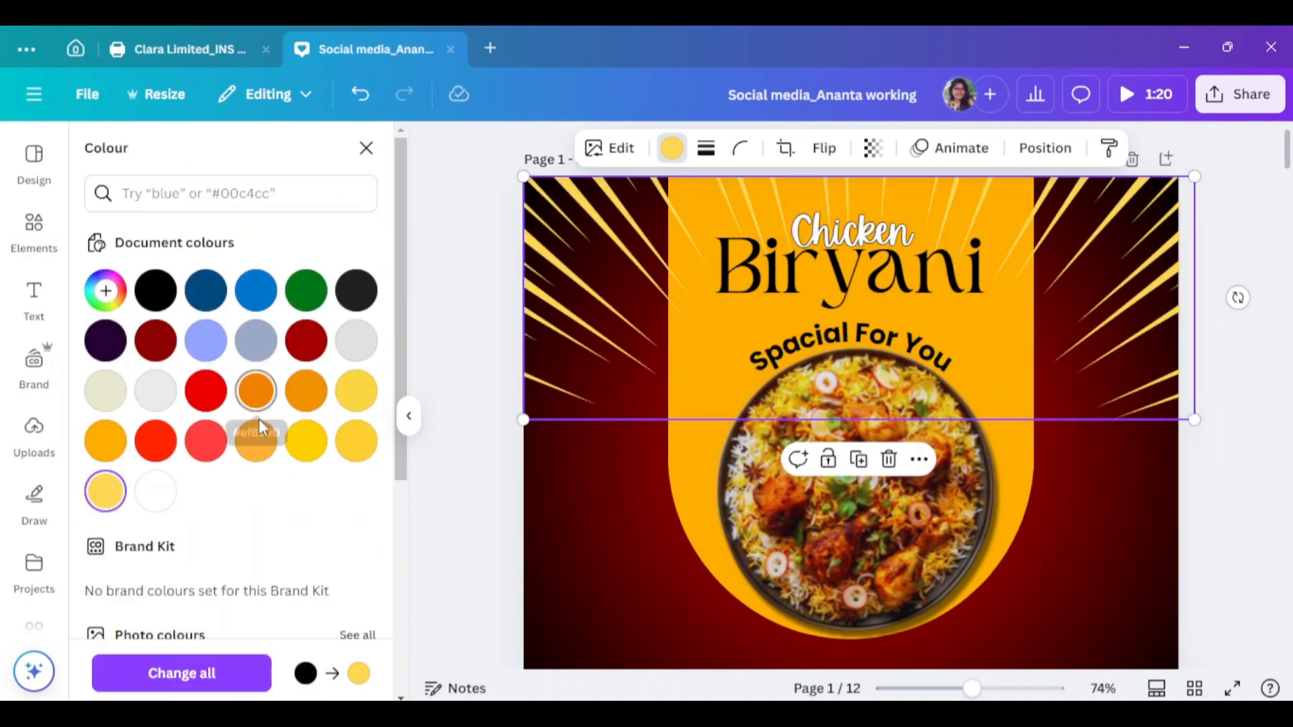
left_click(156, 390)
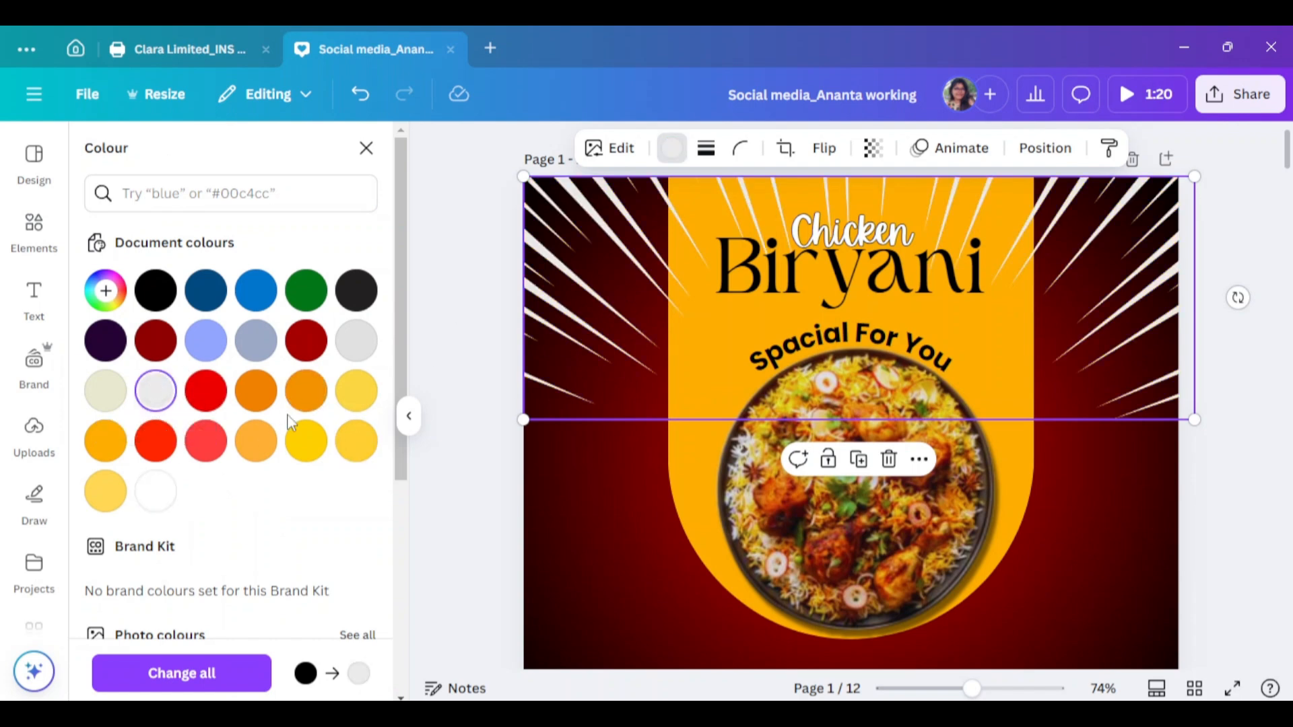
left_click(155, 290)
left_click(256, 391)
left_click(206, 390)
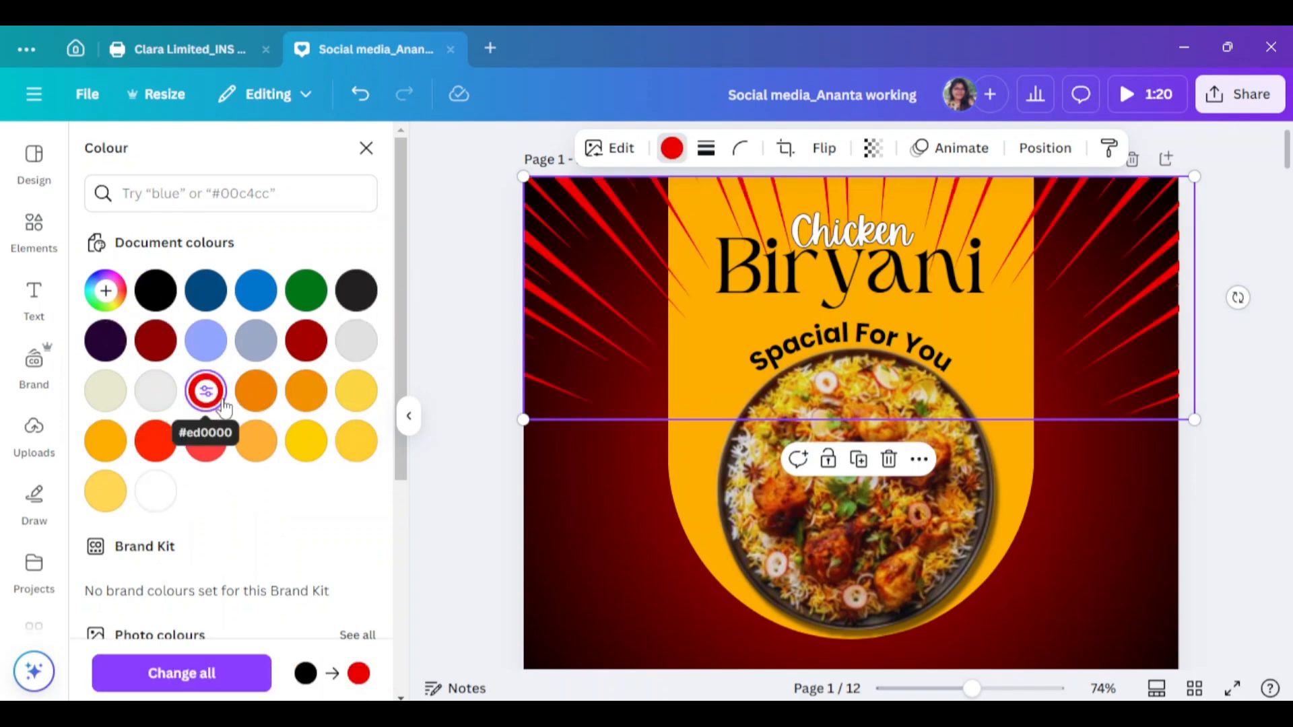
left_click(156, 340)
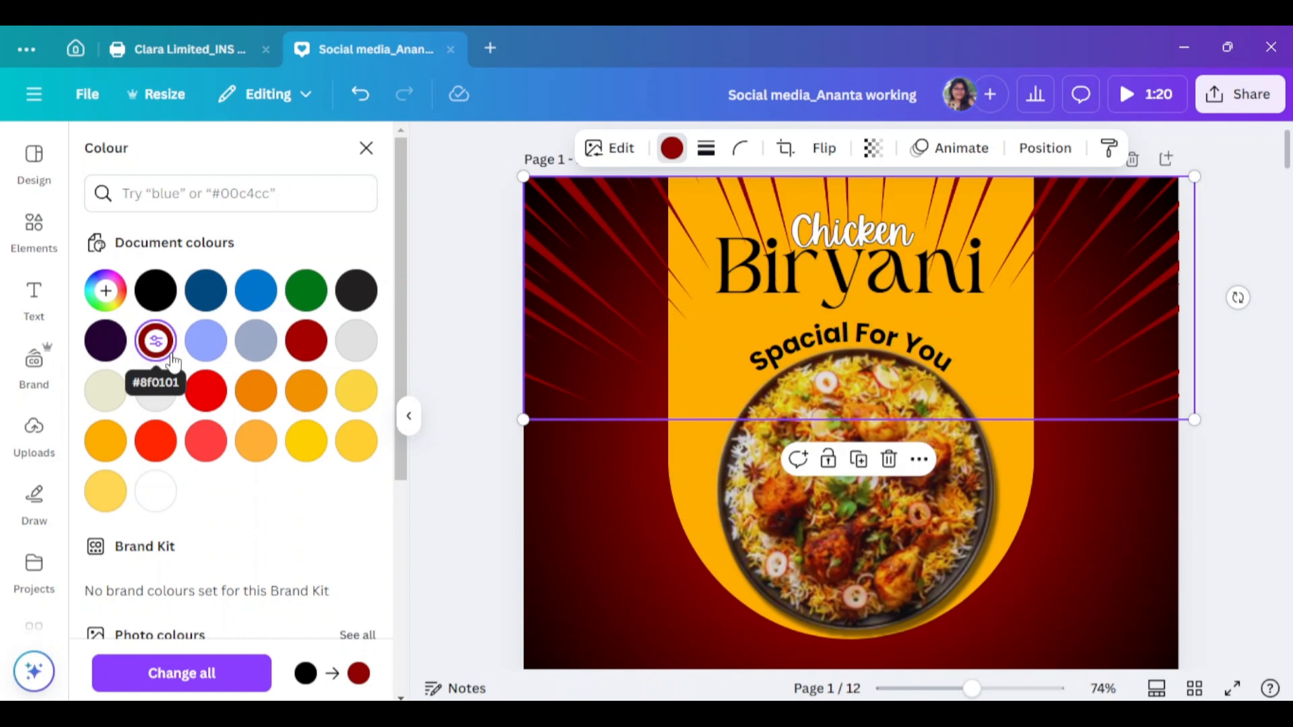
Send the sunburst to the back and apply Blur at intensity 75
right_click(573, 323)
left_click(918, 499)
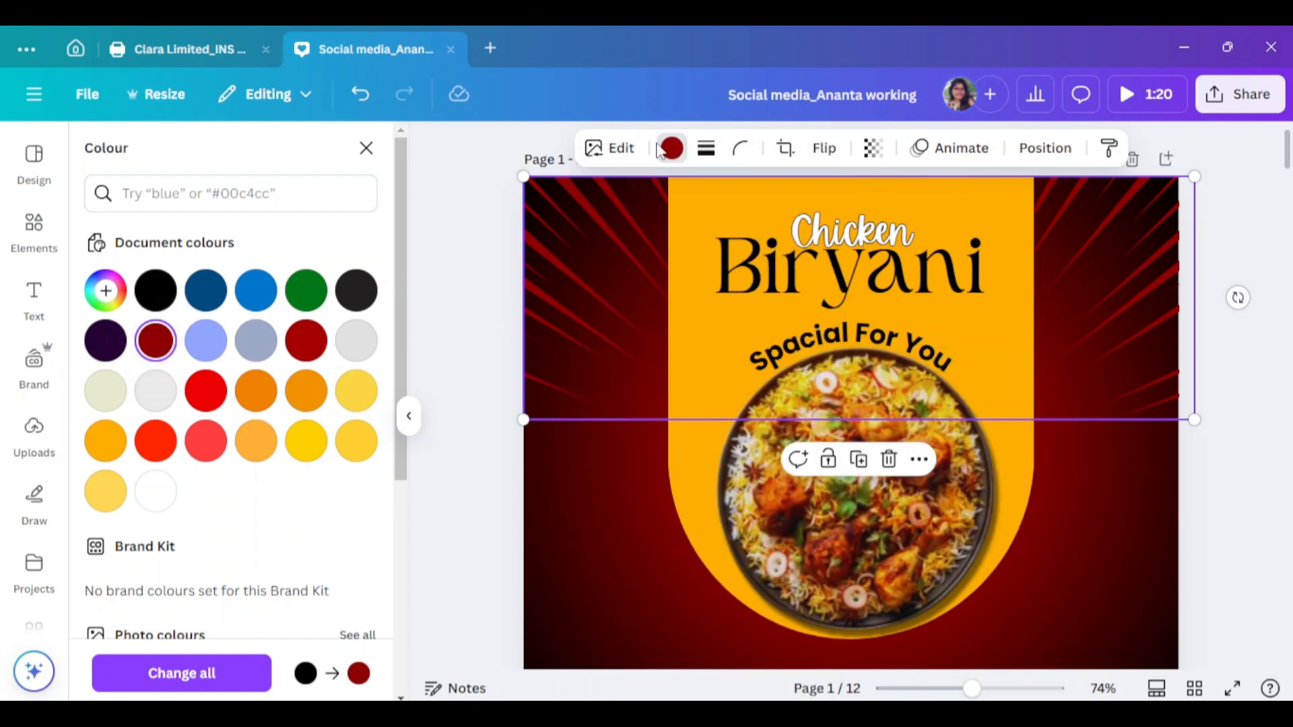
left_click(614, 176)
left_click(609, 148)
left_click(308, 639)
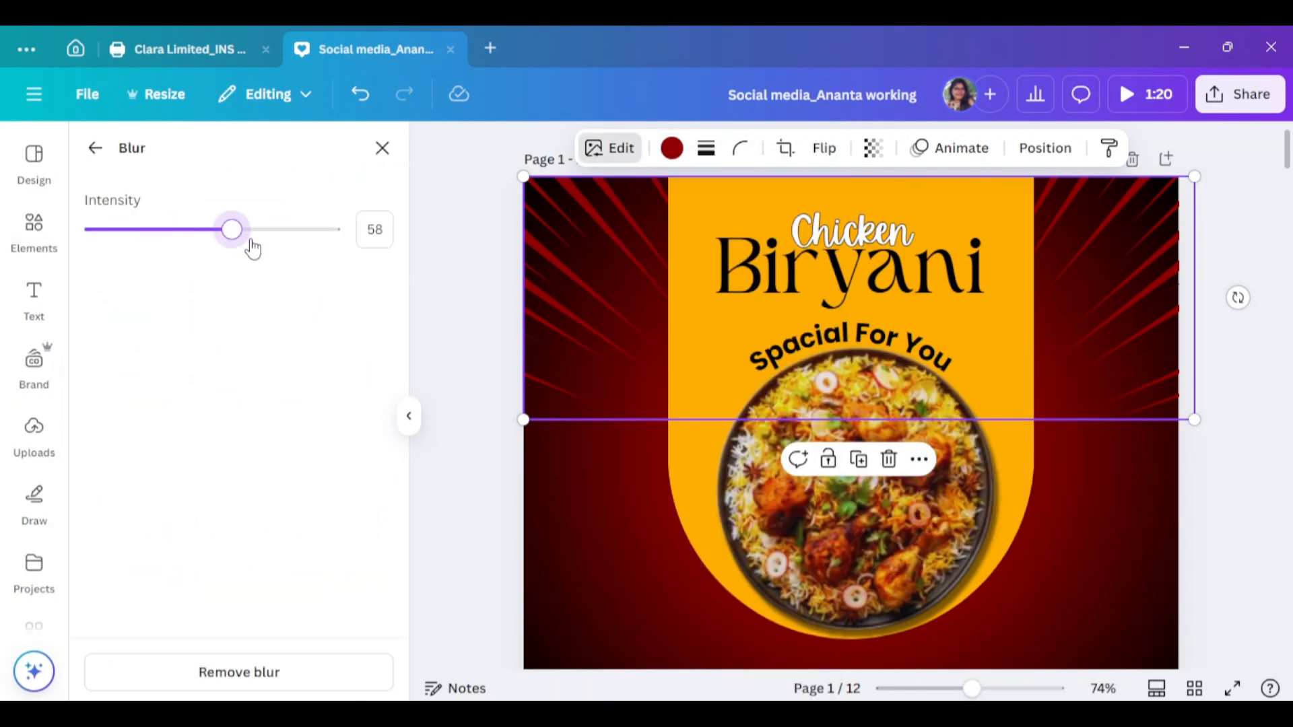
left_click_drag(252, 248, 276, 254)
left_click(449, 196)
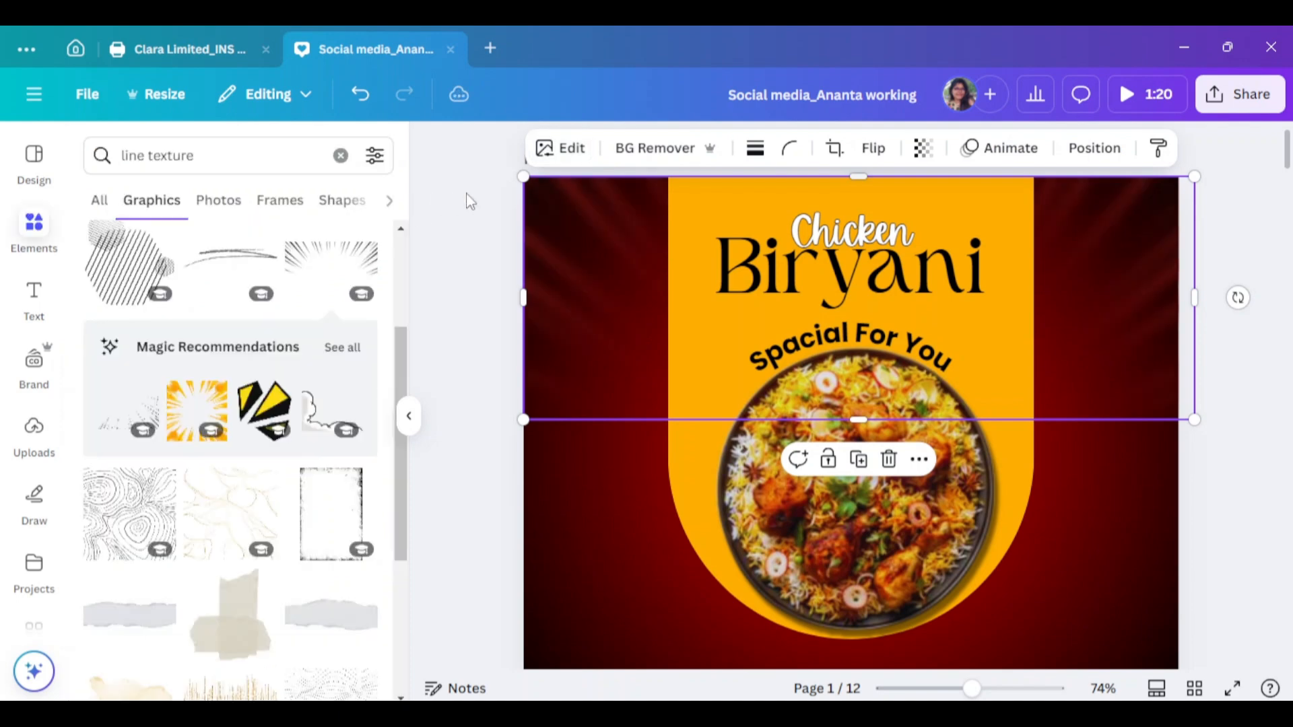
left_click(408, 416)
left_click(1218, 403)
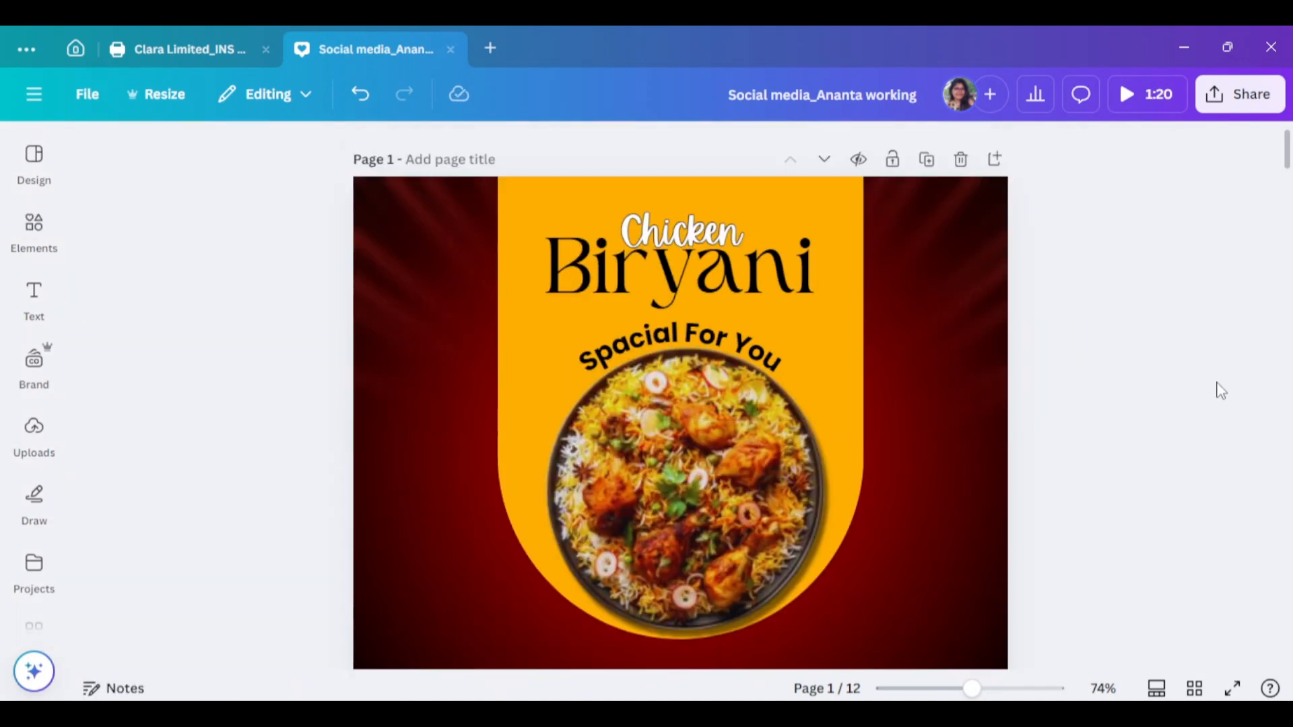
Run the Image Upscaler on the biryani plate photo and replace it with the upscaled version
left_click(744, 498)
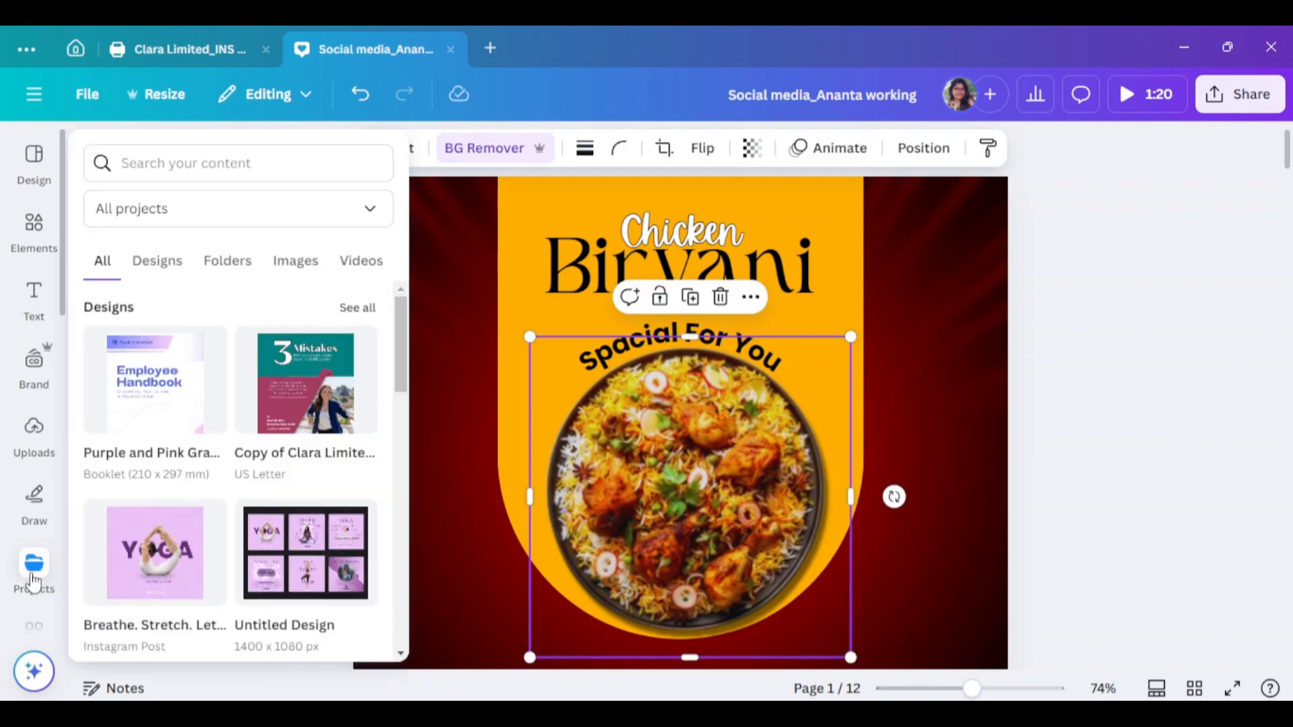
scroll(33, 559, "down", 4)
scroll(40, 549, "down", 4)
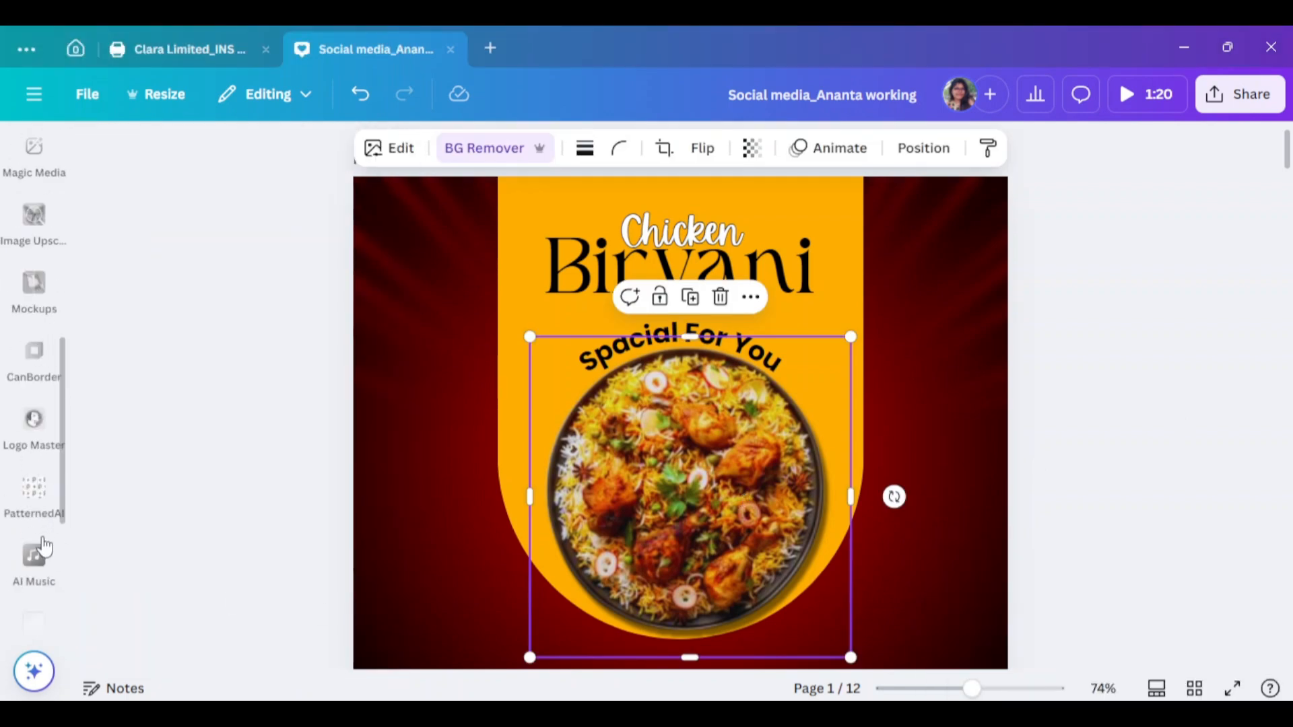
left_click(54, 239)
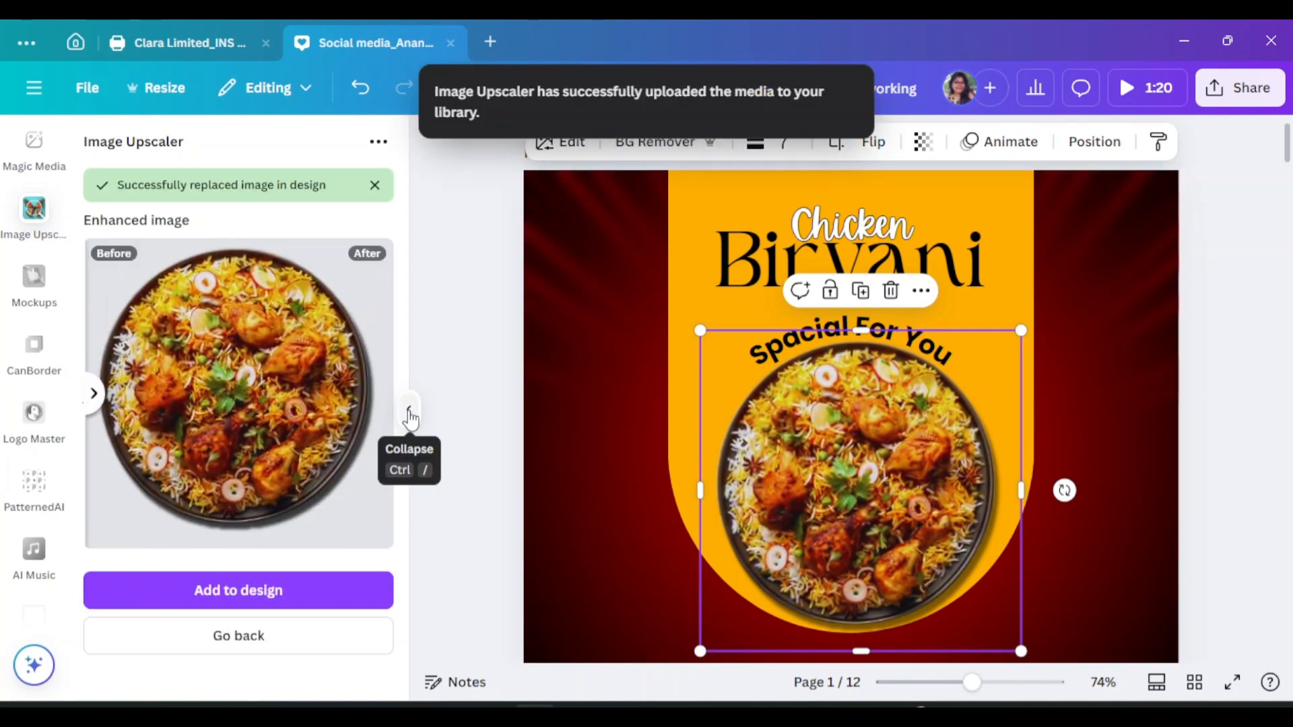
left_click(410, 417)
left_click(387, 167)
Check the Blur brush settings on the background rays image
left_click(411, 173)
left_click(383, 140)
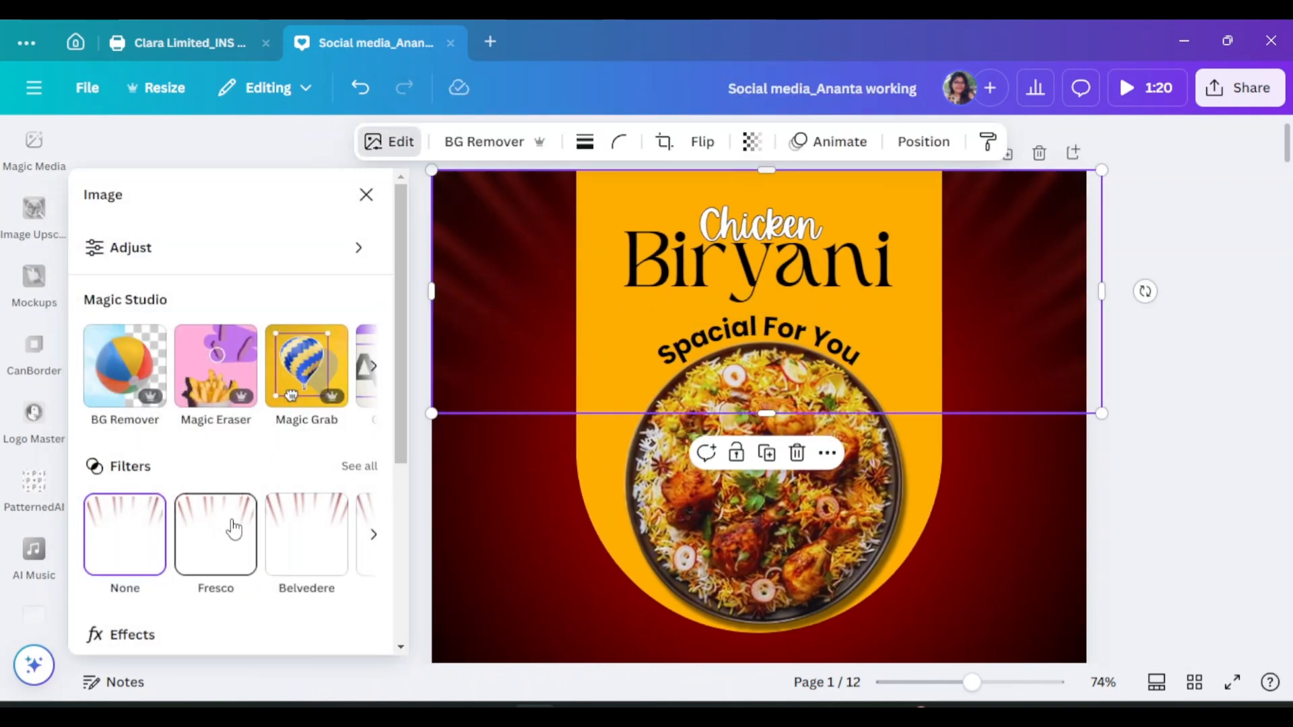
scroll(234, 529, "down", 3)
left_click(306, 519)
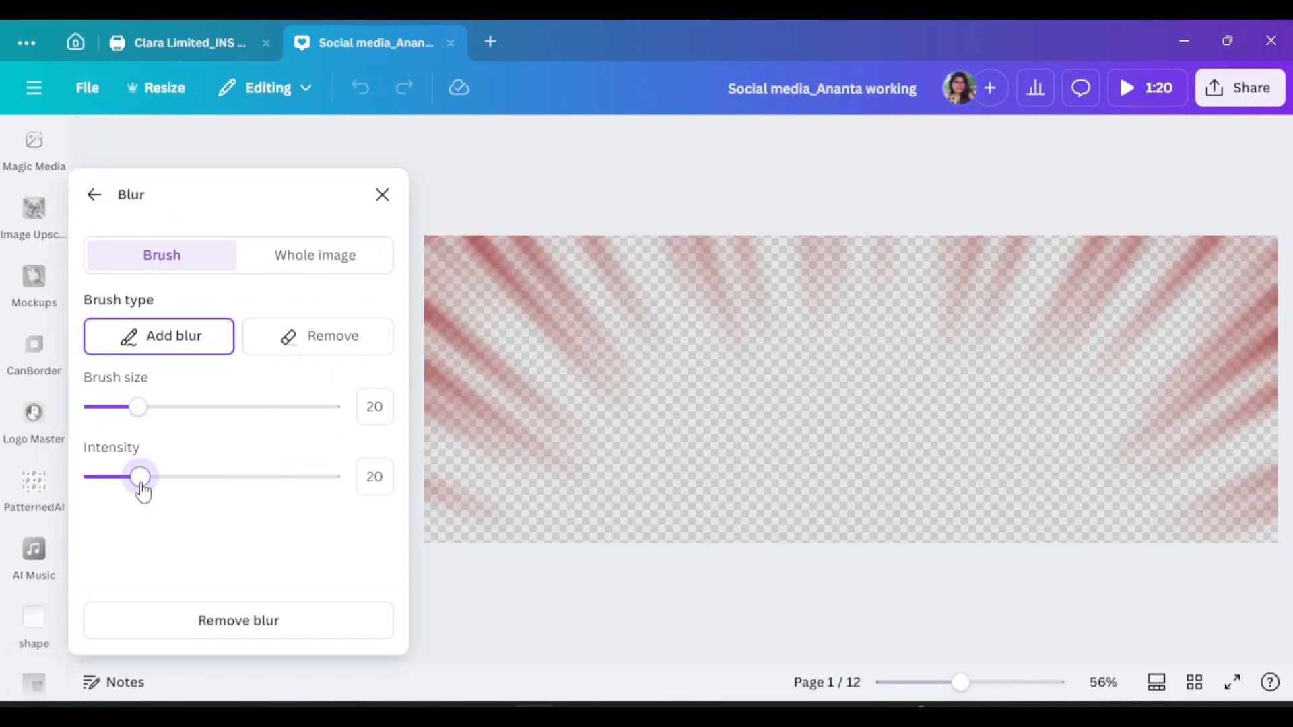
left_click(382, 195)
left_click(1220, 365)
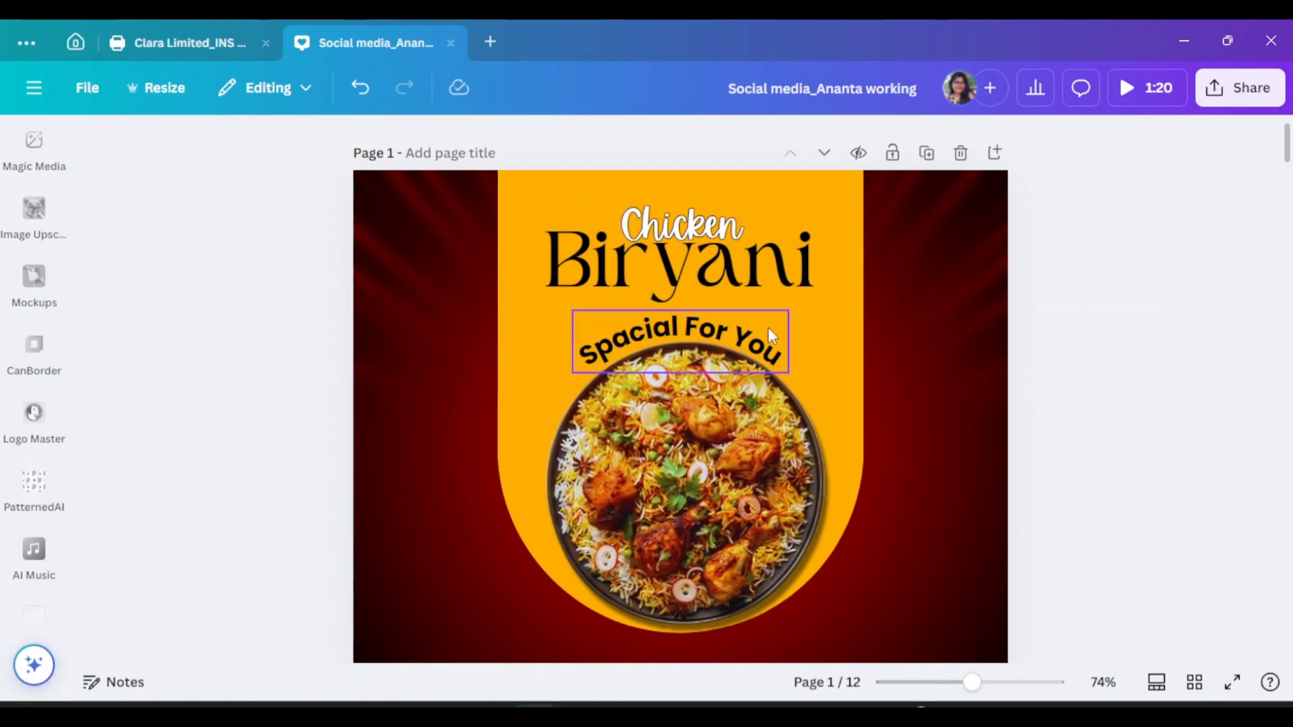
scroll(768, 327, "down", 5)
Add a rounded square, delete the extra circle, and stretch the square across the page bottom
scroll(104, 265, "up", 5)
left_click(33, 217)
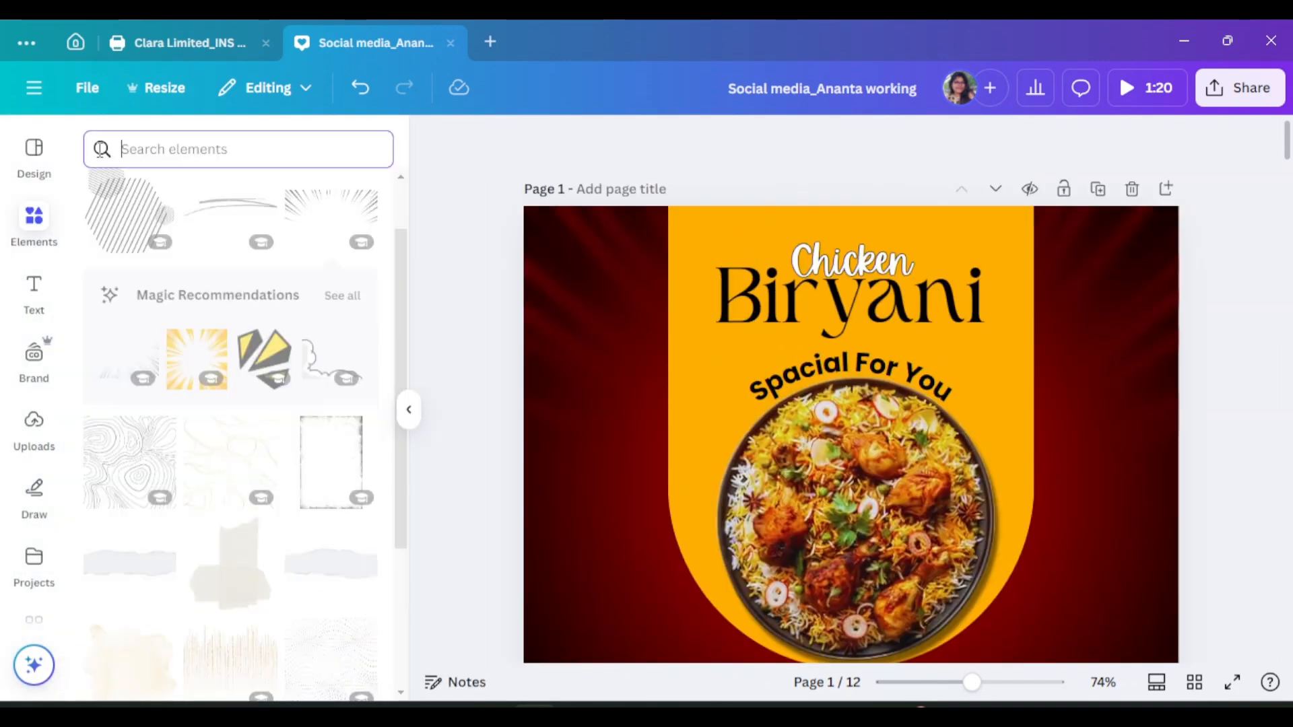
left_click(171, 422)
left_click(355, 428)
scroll(954, 355, "down", 4)
left_click(409, 410)
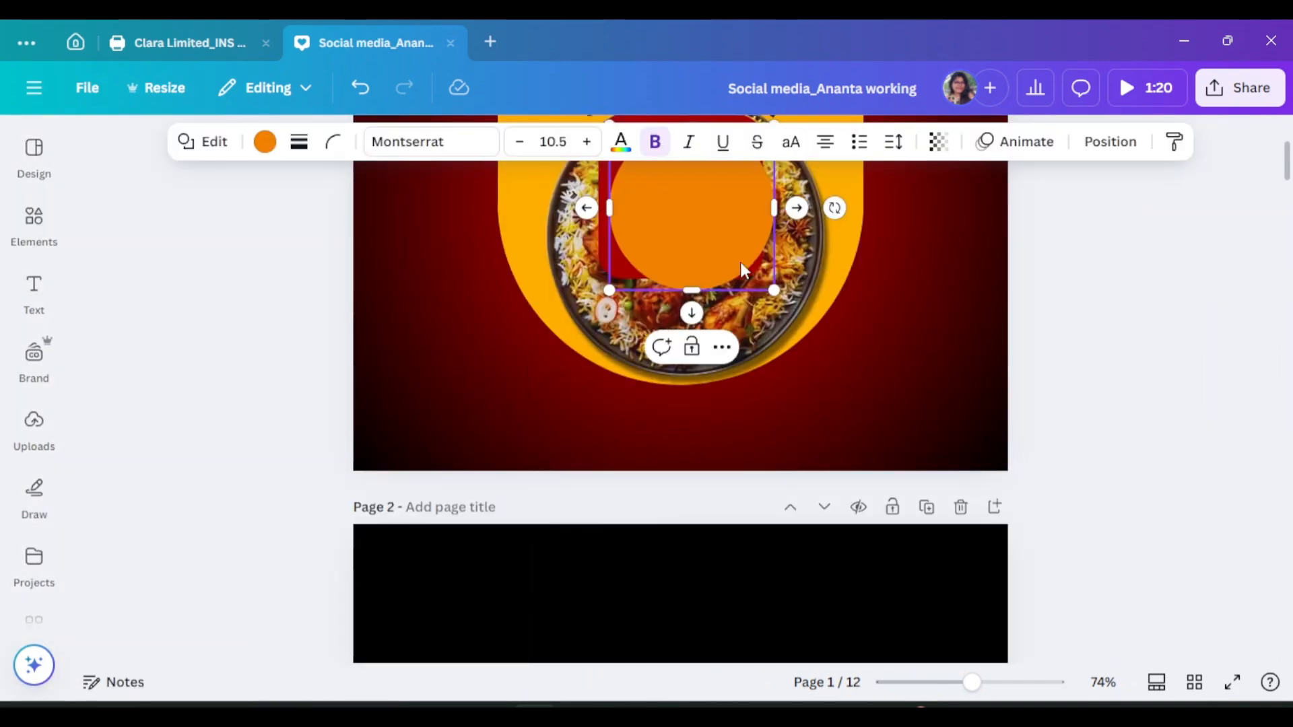
key("Delete")
left_click_drag(652, 242, 402, 522)
left_click_drag(508, 478, 1008, 480)
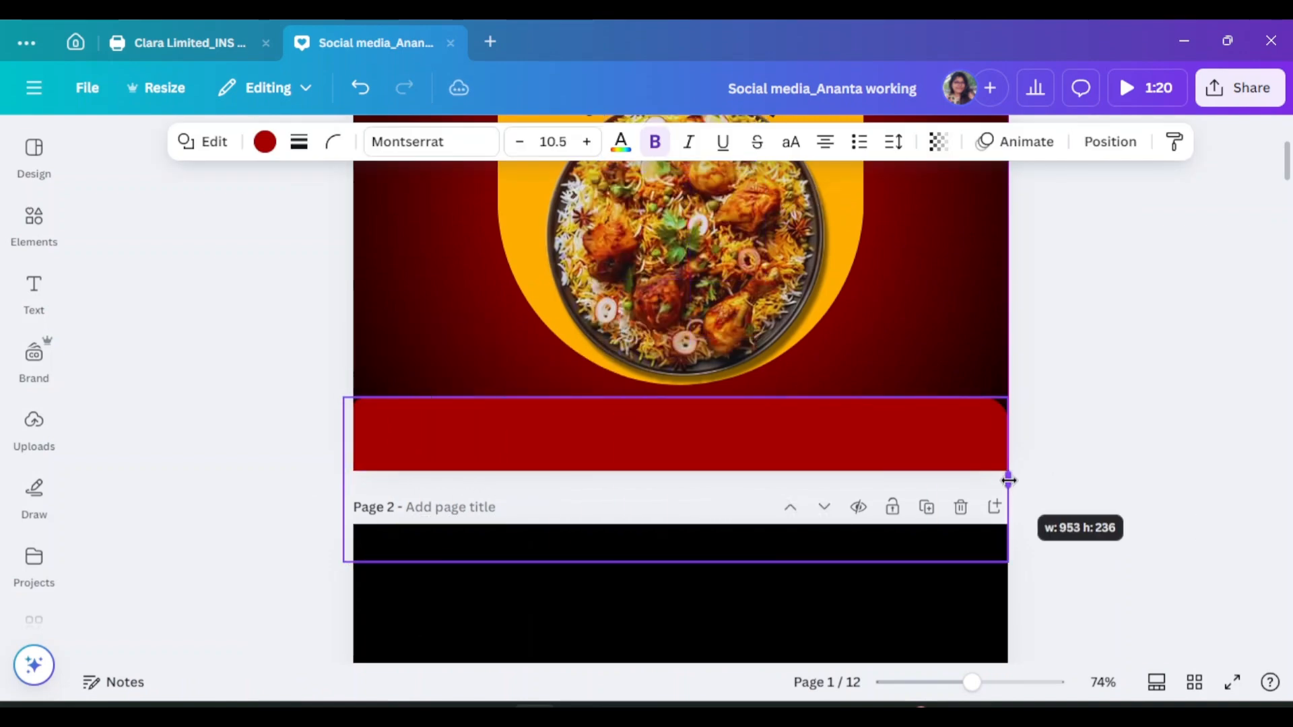
left_click_drag(689, 423, 704, 429)
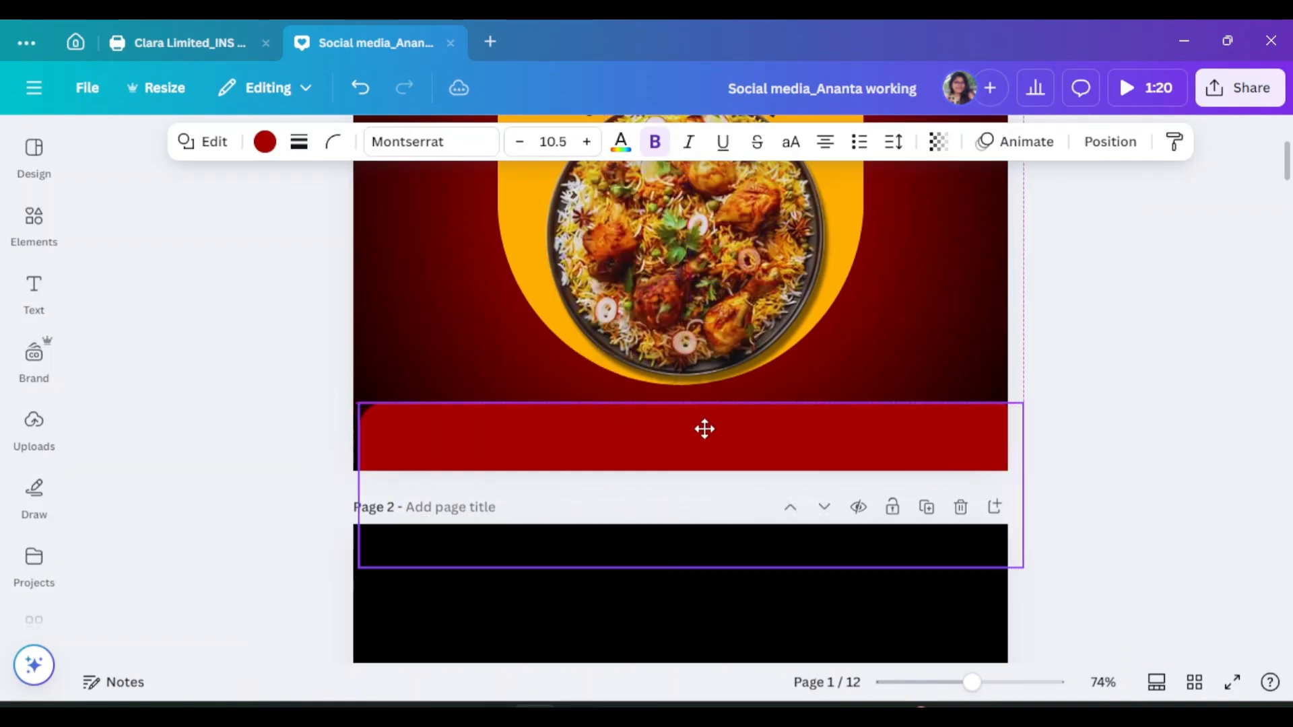
Colour the footer bar orange and nudge it into alignment
left_click(265, 142)
left_click(153, 491)
key("Escape")
left_click_drag(839, 450, 842, 456)
left_click(1149, 416)
scroll(1148, 416, "up", 3)
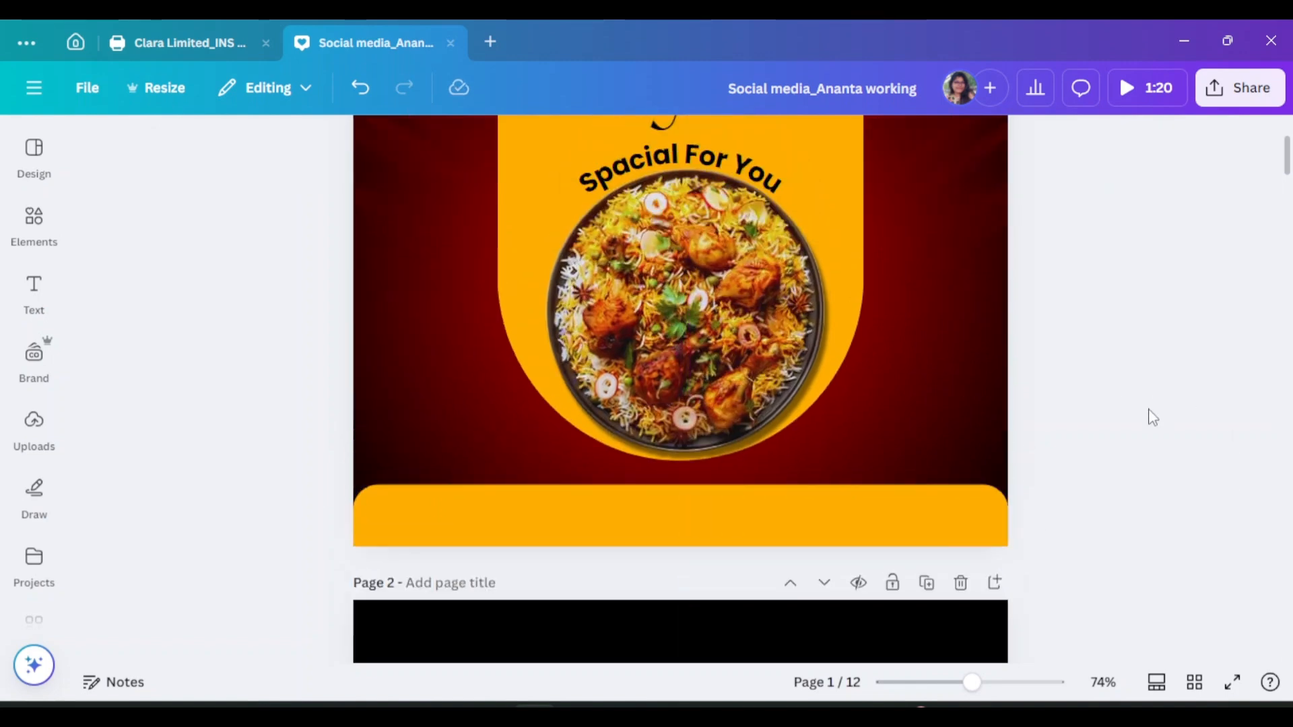
Search Elements for 'tomato' and place a small tomato photo beside the Biryani title
left_click(33, 222)
type("tomato")
key("Return")
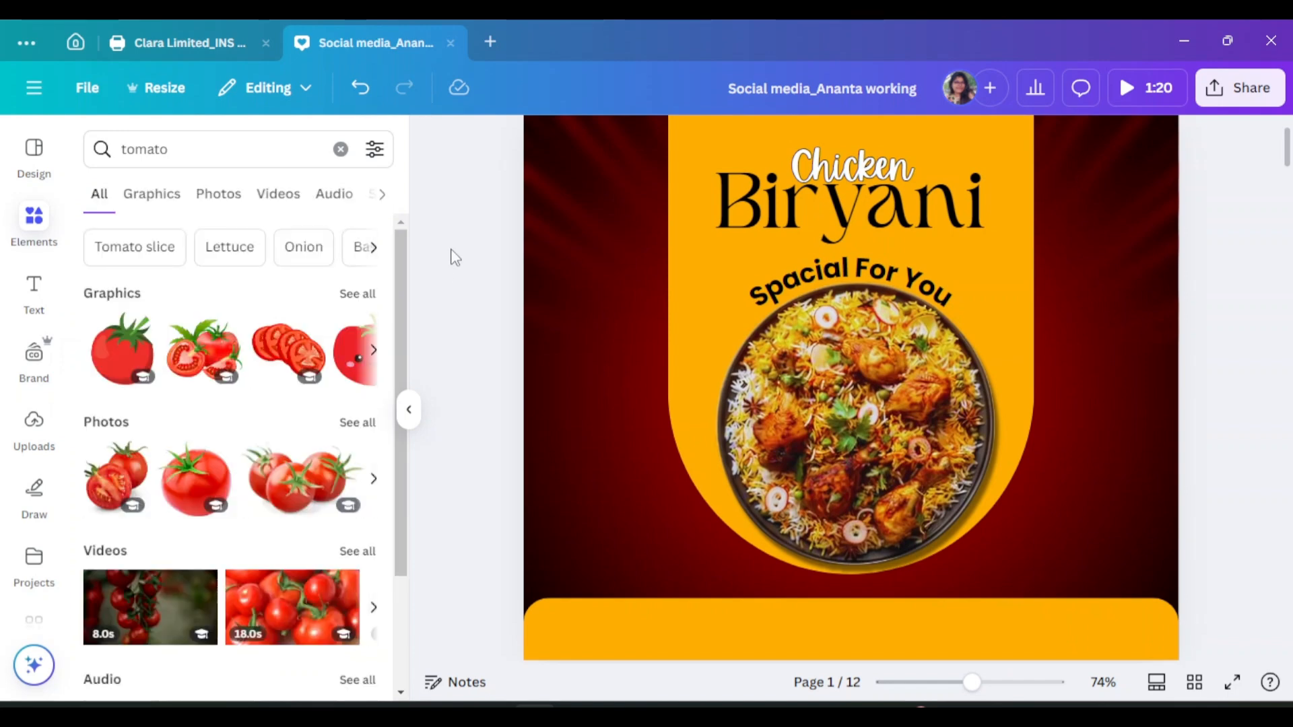
left_click(152, 194)
left_click(218, 193)
left_click(202, 318)
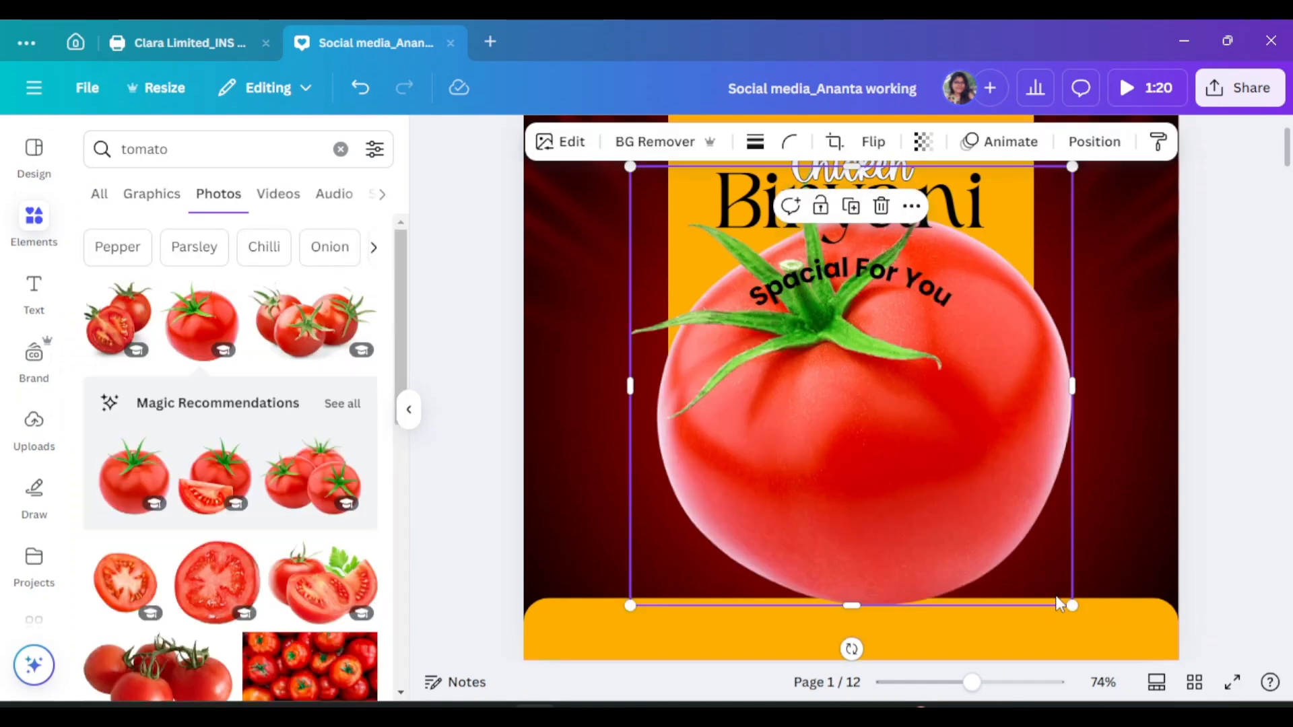
left_click_drag(1058, 604, 1103, 253)
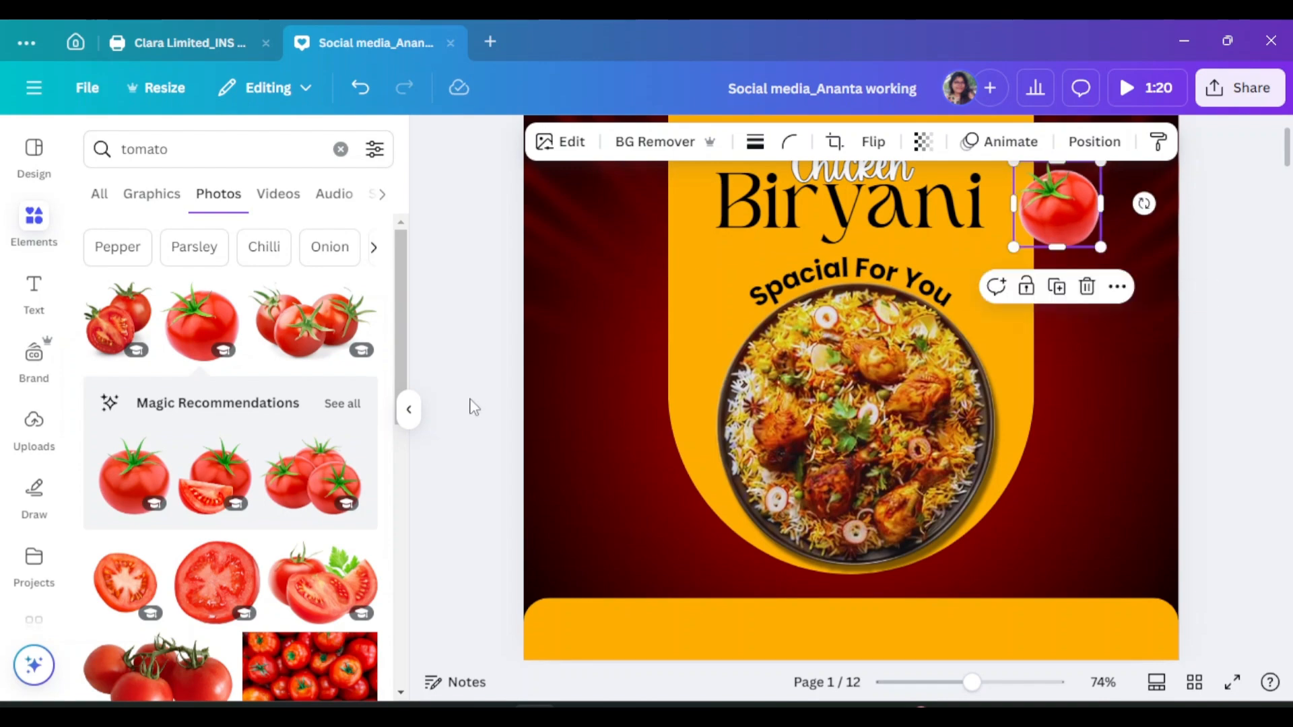
Add a three-tomato photo, shrink it, and position it beside the plate at bottom-left
left_click(313, 475)
scroll(644, 433, "down", 3)
left_click_drag(1123, 401, 833, 176)
scroll(693, 306, "up", 3)
left_click_drag(693, 306, 604, 512)
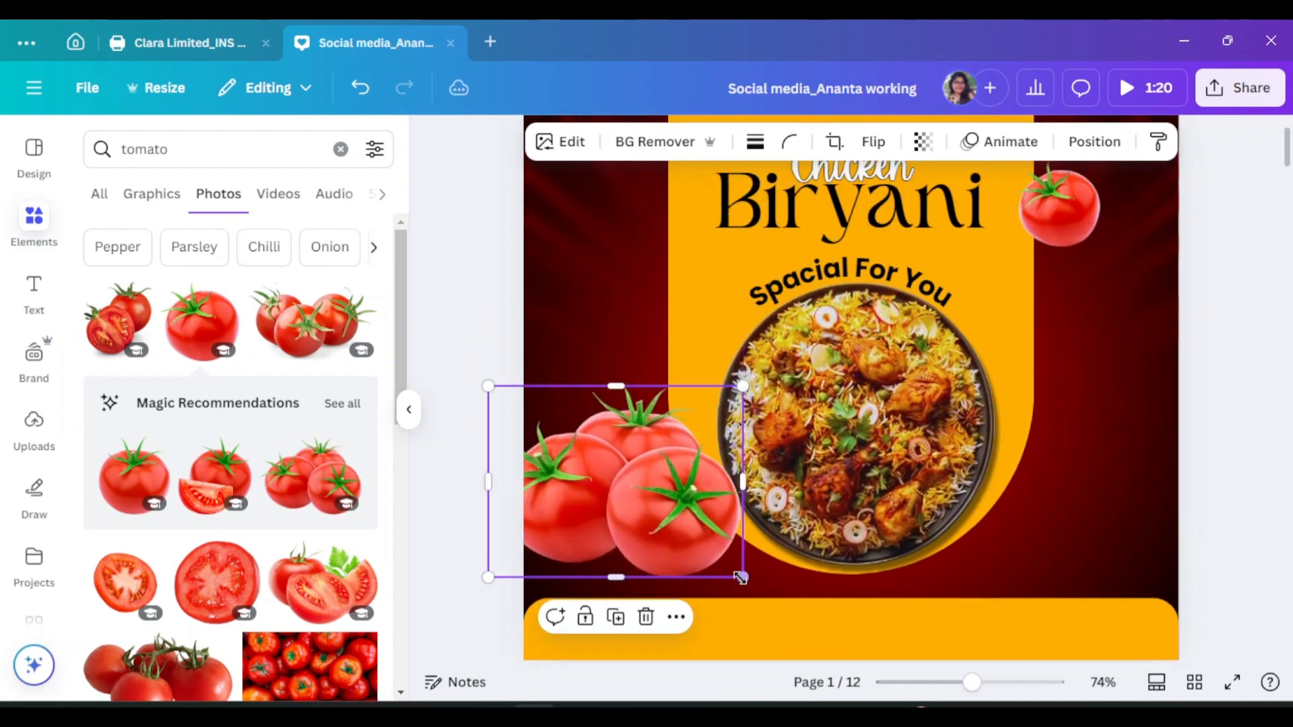
left_click_drag(740, 578, 638, 498)
left_click_drag(586, 476, 613, 525)
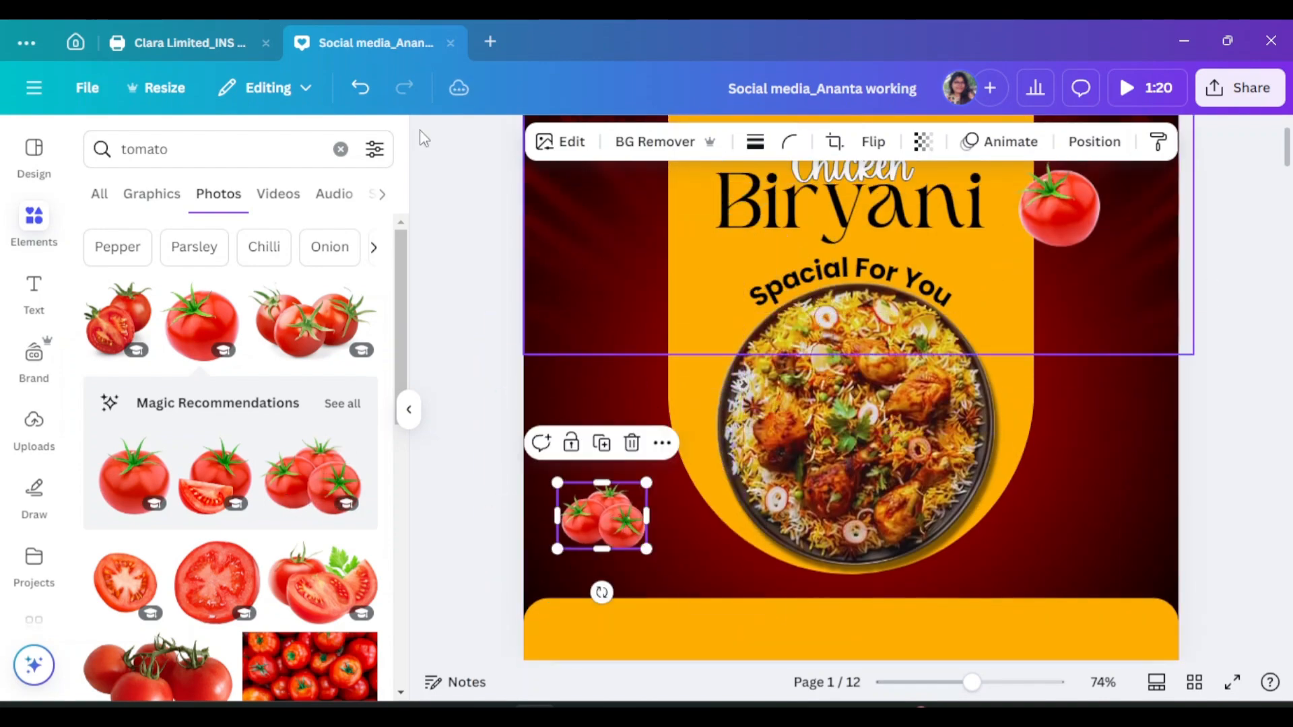
Search 'onion slice' and place a small onion-rings photo at the poster's upper left
left_click(111, 147)
type("onion slice")
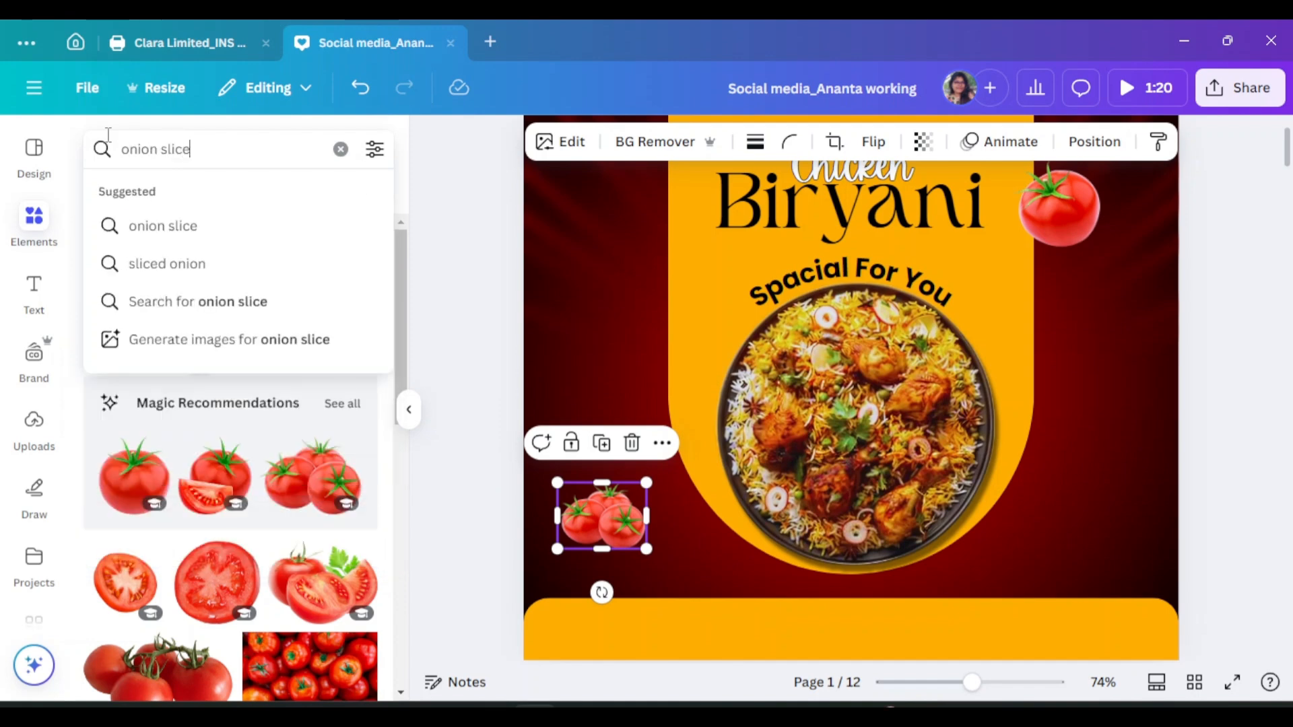
key("Return")
scroll(235, 406, "down", 3)
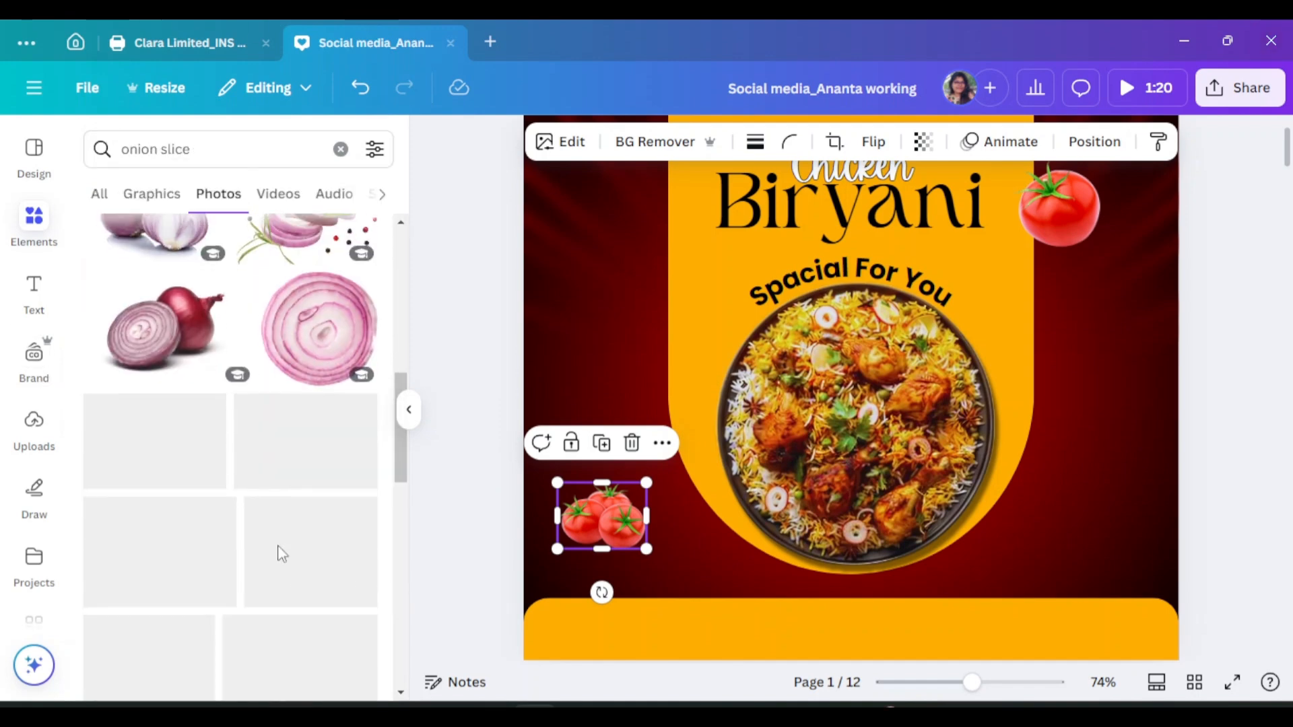
scroll(303, 522, "up", 5)
left_click(326, 448)
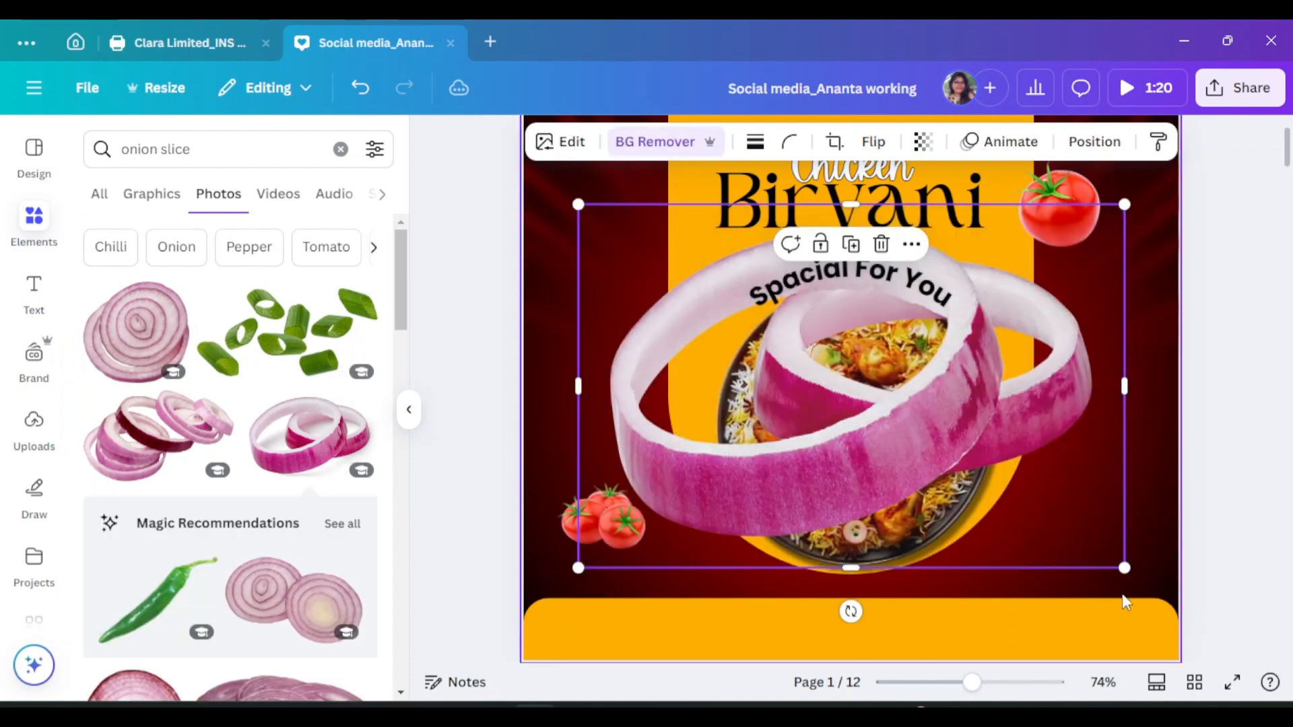
left_click_drag(1123, 567, 705, 380)
left_click_drag(646, 352, 652, 380)
Browse all recommended photos, then return to the onion slice results
scroll(33, 404, "down", 5)
scroll(266, 540, "down", 6)
scroll(353, 258, "up", 3)
left_click(352, 258)
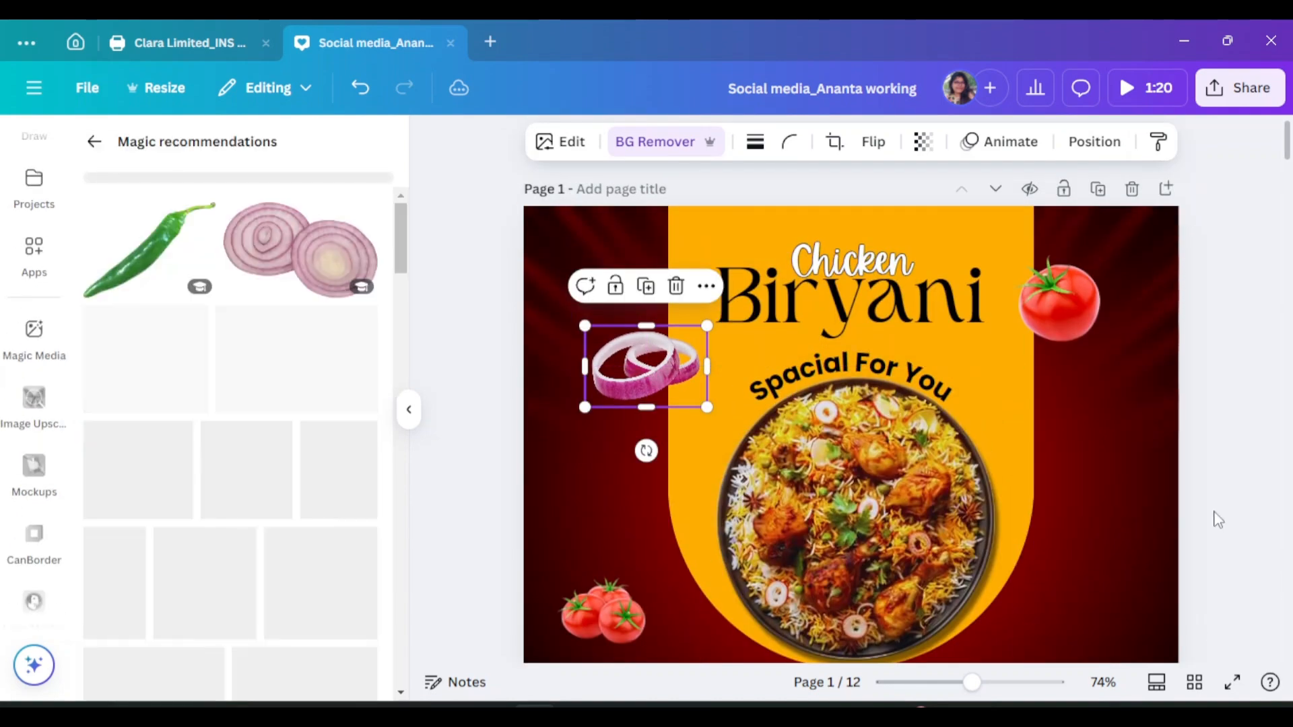
scroll(1122, 499, "down", 2)
scroll(309, 394, "down", 10)
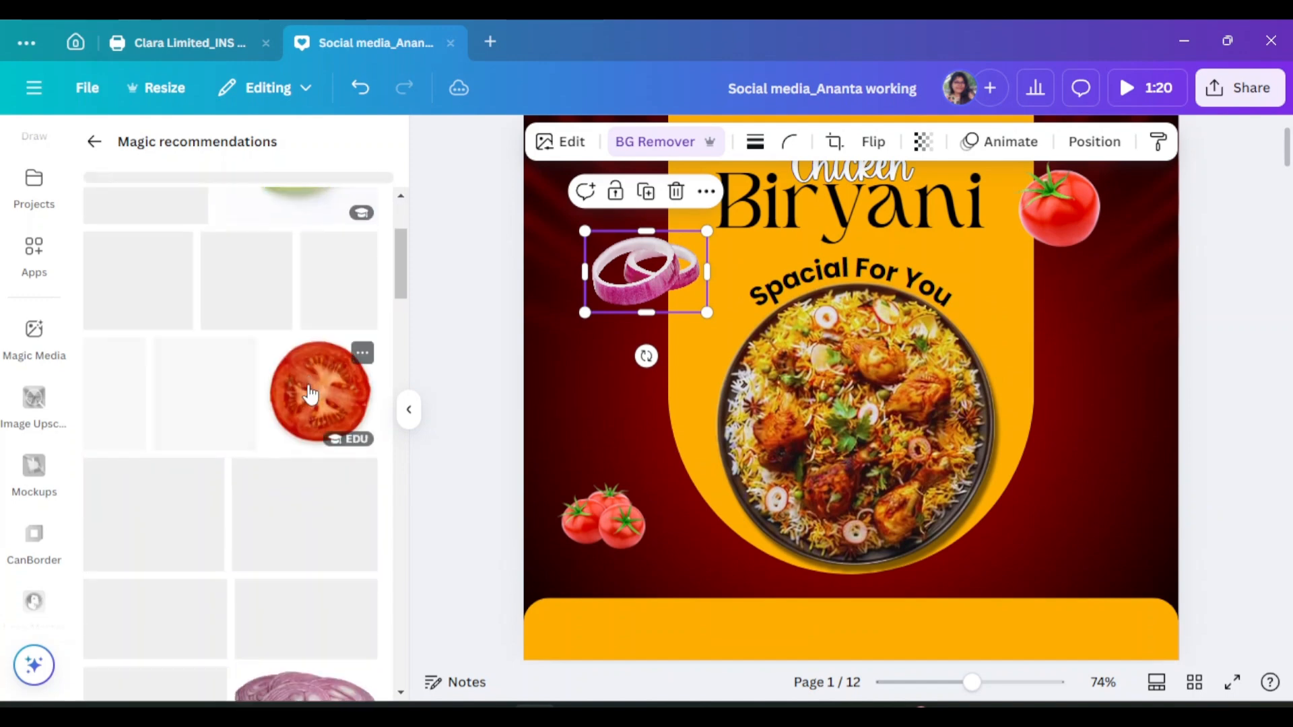
left_click(94, 141)
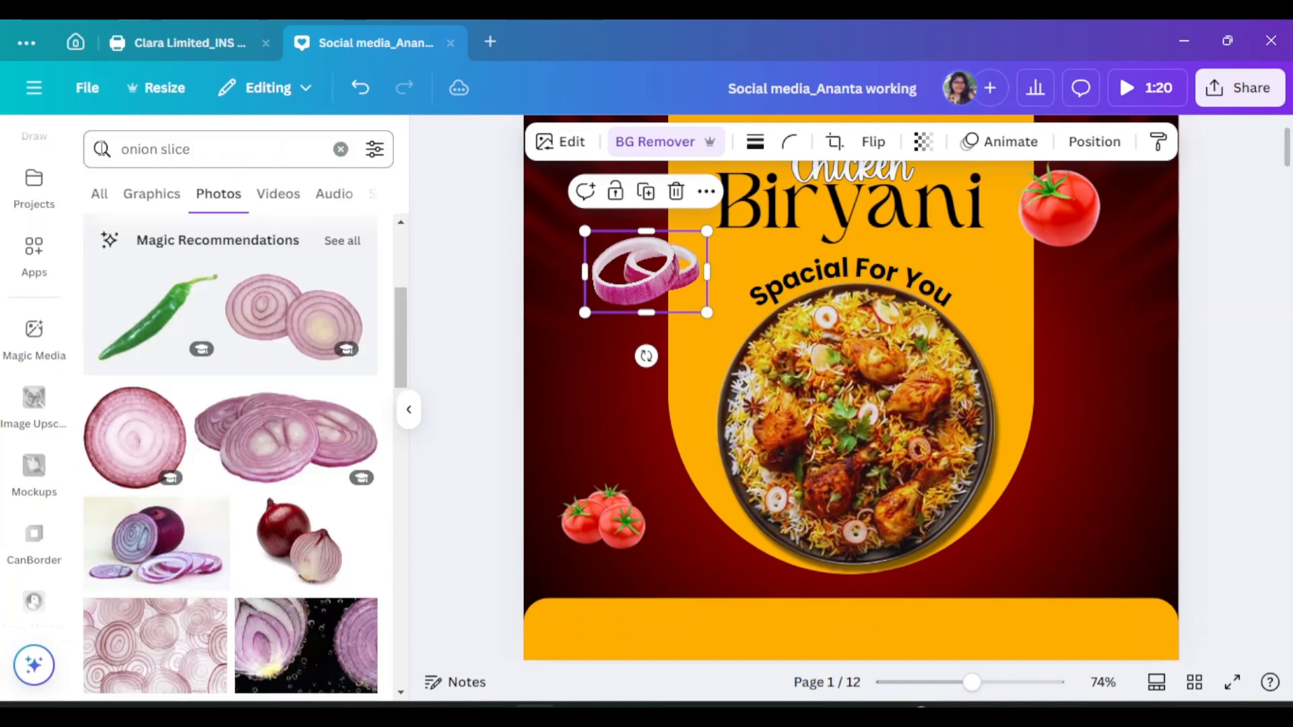
left_click(111, 149)
Search 'star anise' and place a small star anise photo at the poster's lower right
type("star anis")
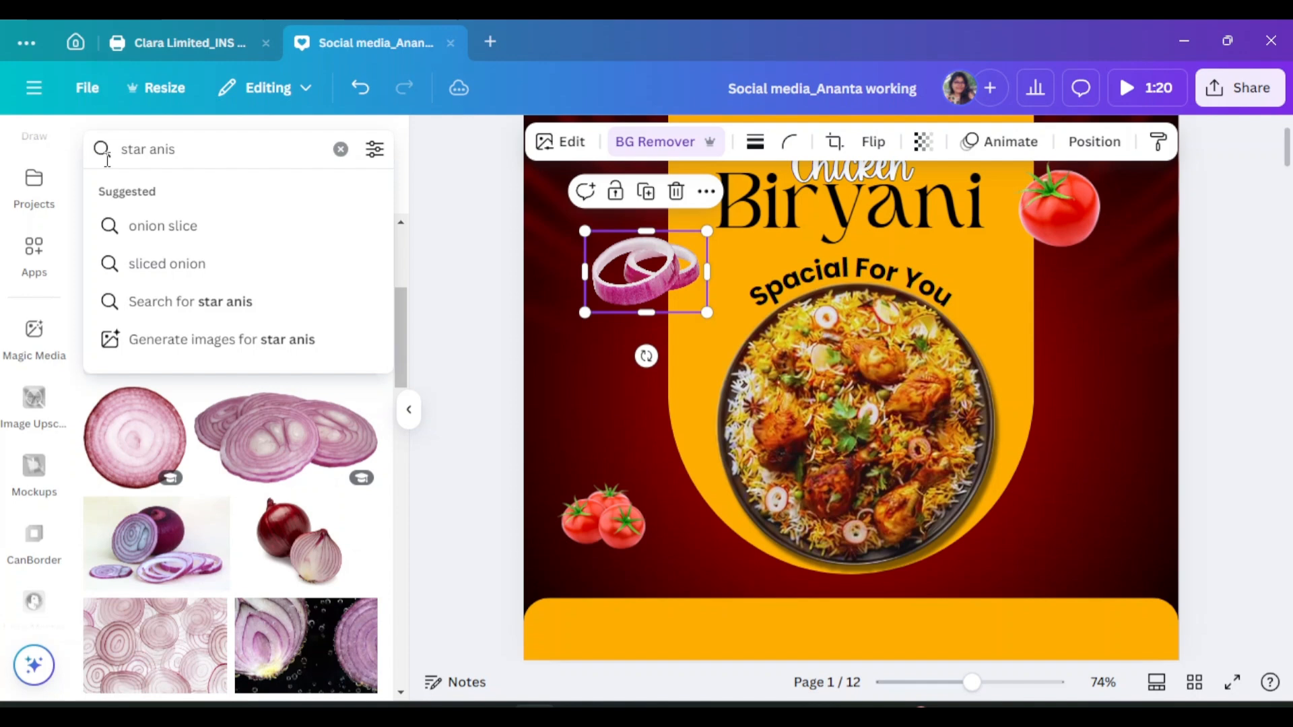
key("Return")
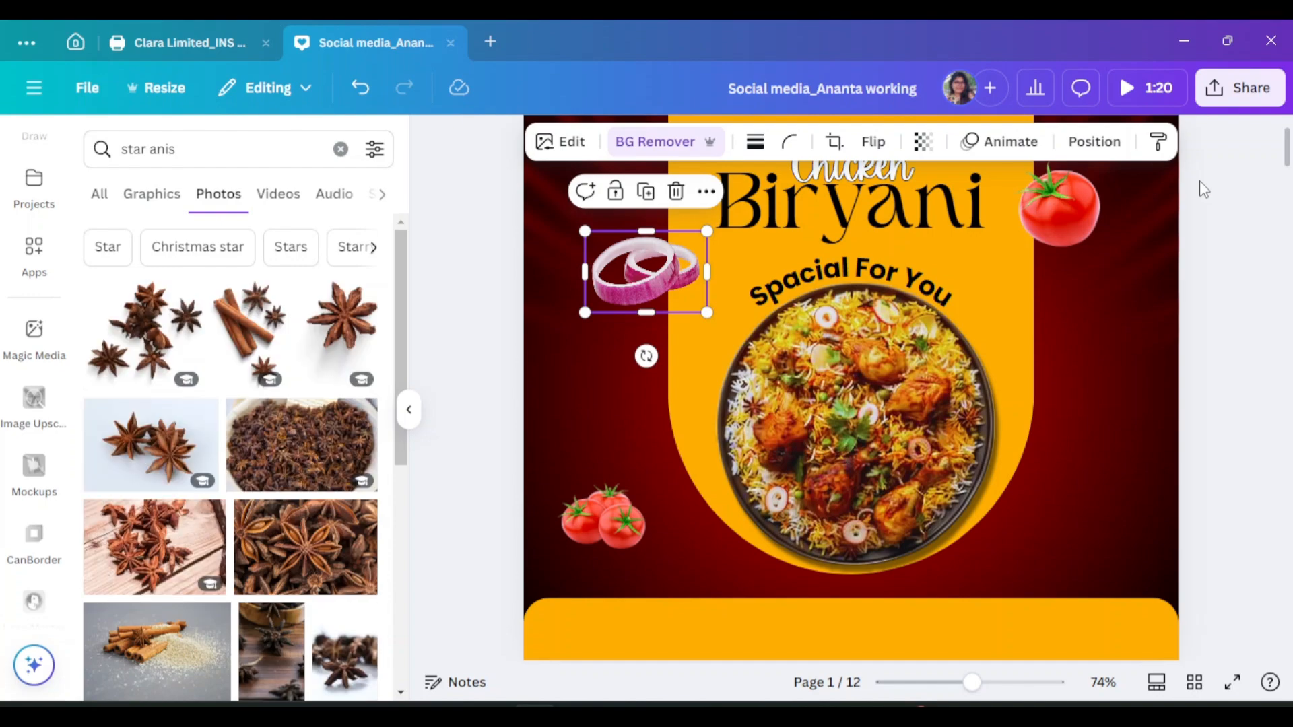
scroll(318, 353, "down", 3)
scroll(323, 340, "up", 3)
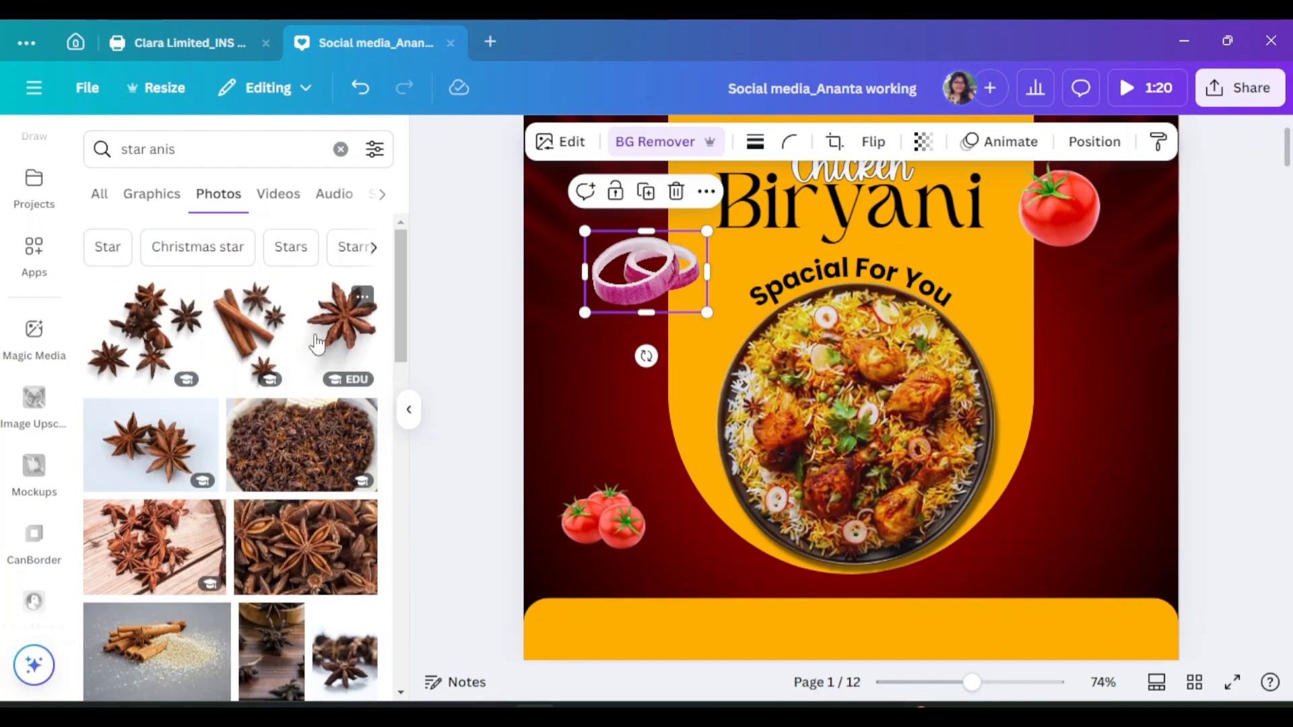
left_click(342, 322)
left_click_drag(948, 363, 1074, 436)
scroll(1053, 586, "down", 3)
left_click_drag(980, 505, 980, 358)
scroll(980, 363, "up", 3)
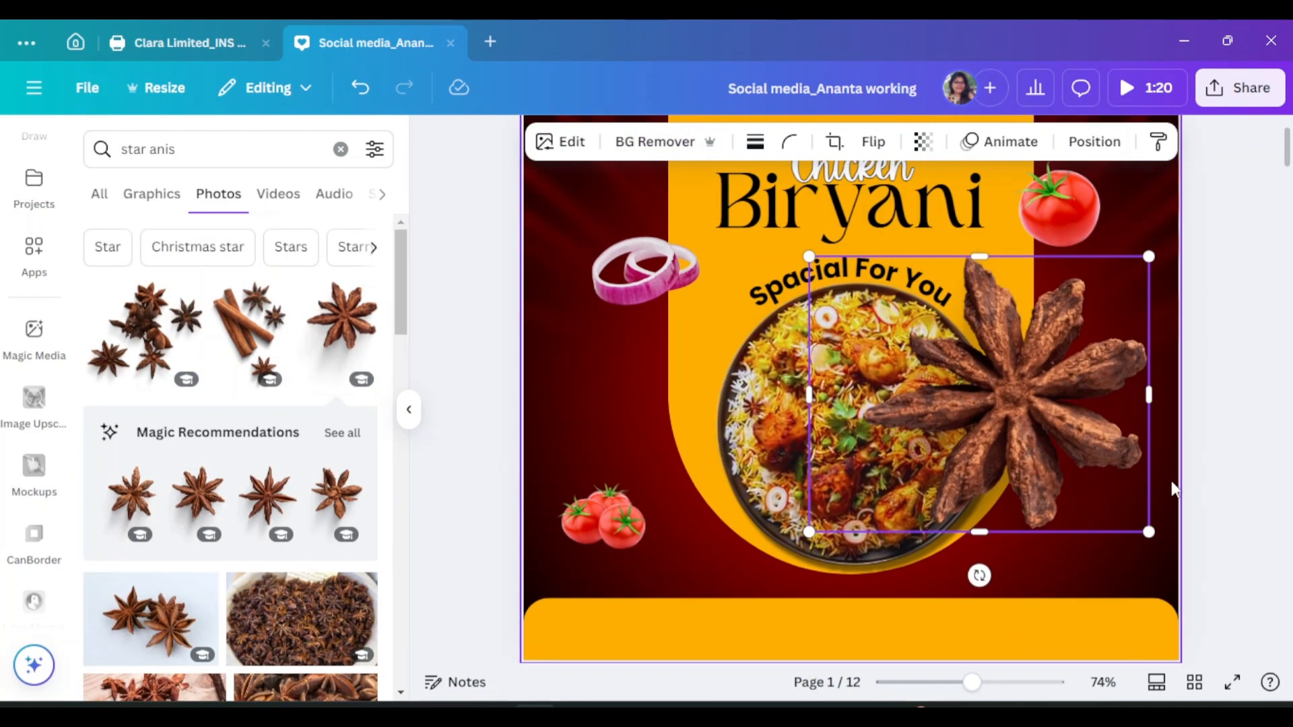
left_click_drag(1149, 532, 951, 358)
left_click_drag(898, 311, 1116, 496)
left_click_drag(1160, 548, 1141, 533)
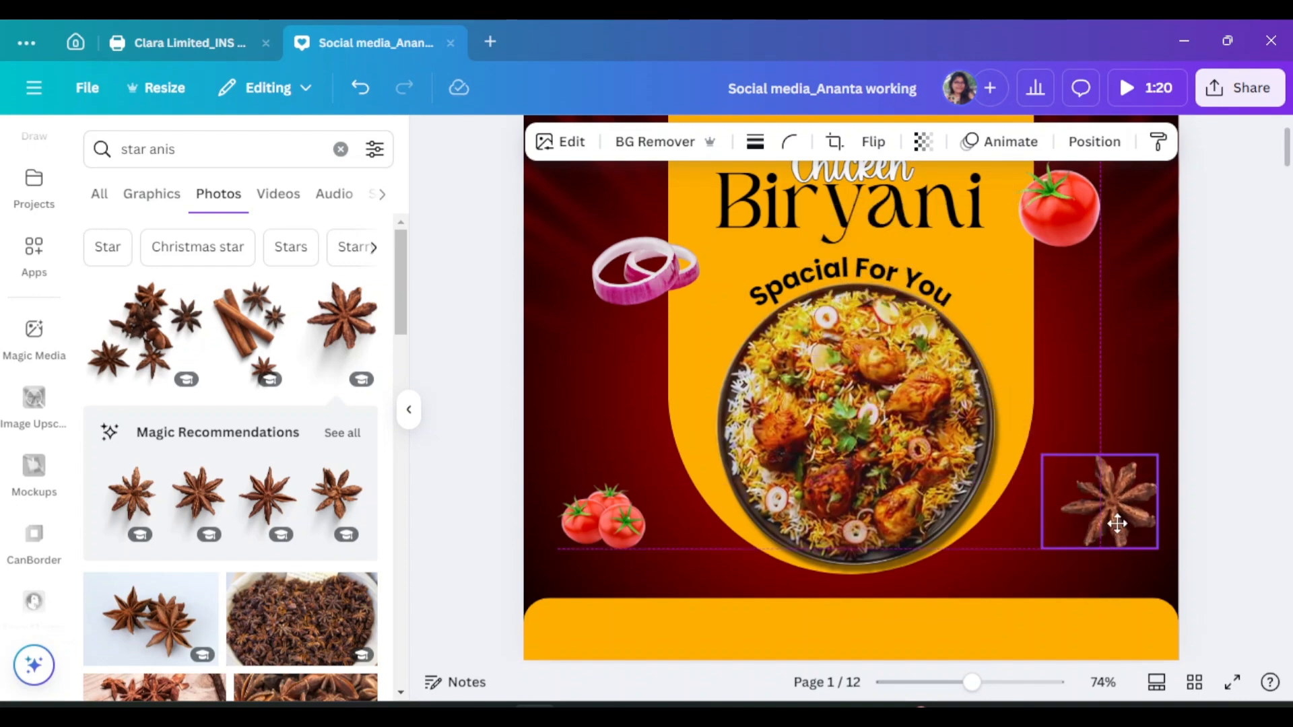
scroll(228, 404, "down", 3)
scroll(34, 404, "down", 3)
Add a clove photo, remove its background, and shrink it near the bottom
left_click(101, 156)
type("clo")
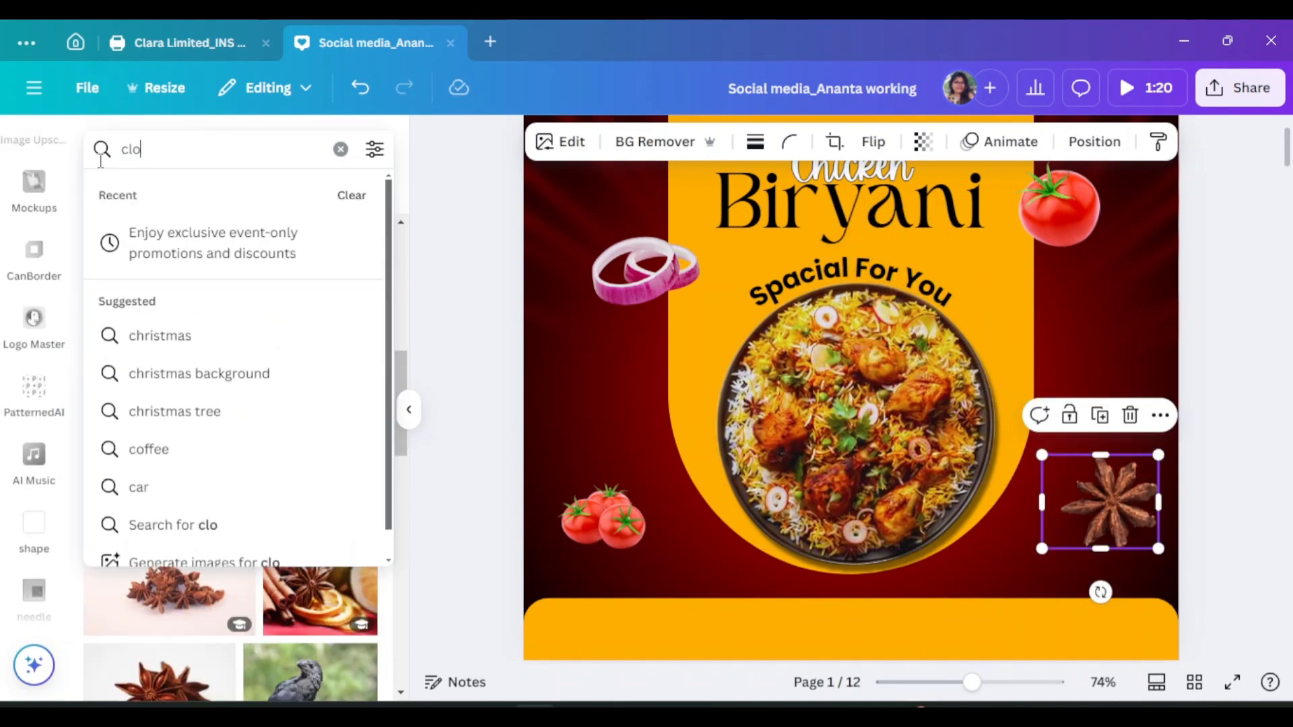
type("ve")
key("Return")
left_click(160, 521)
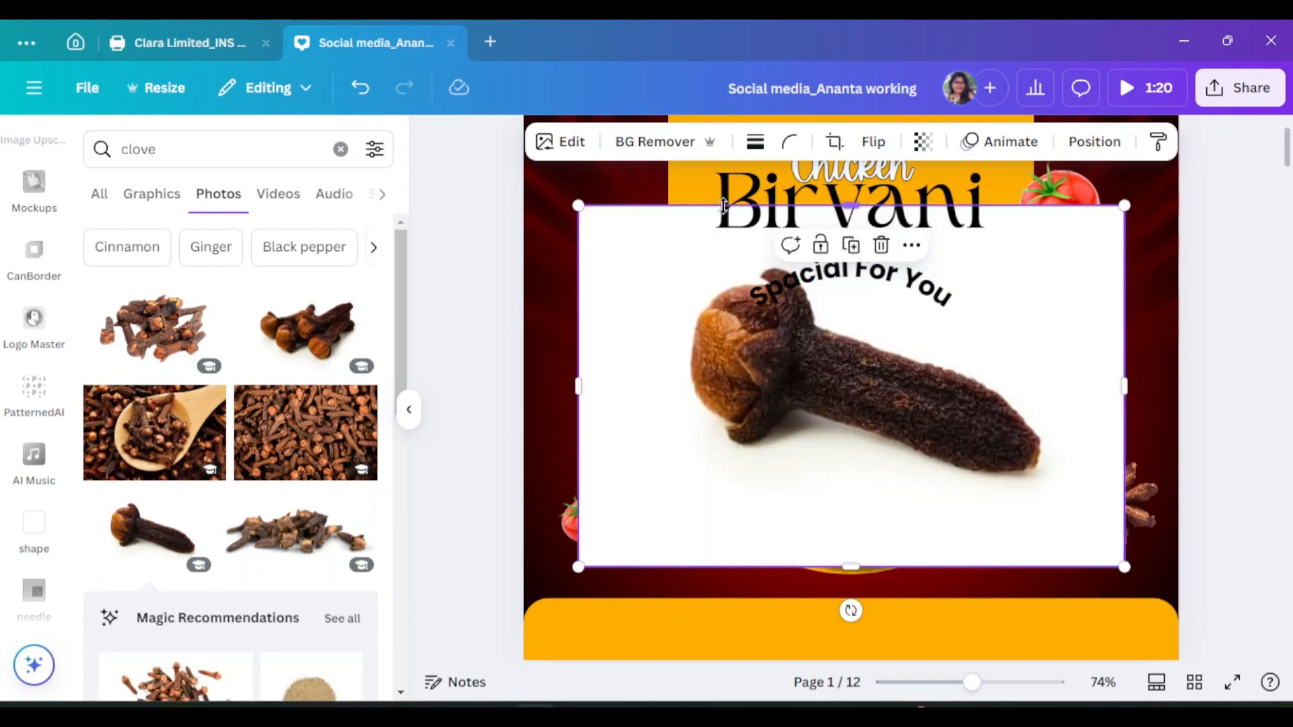
left_click(661, 141)
left_click(409, 409)
left_click_drag(948, 569, 510, 228)
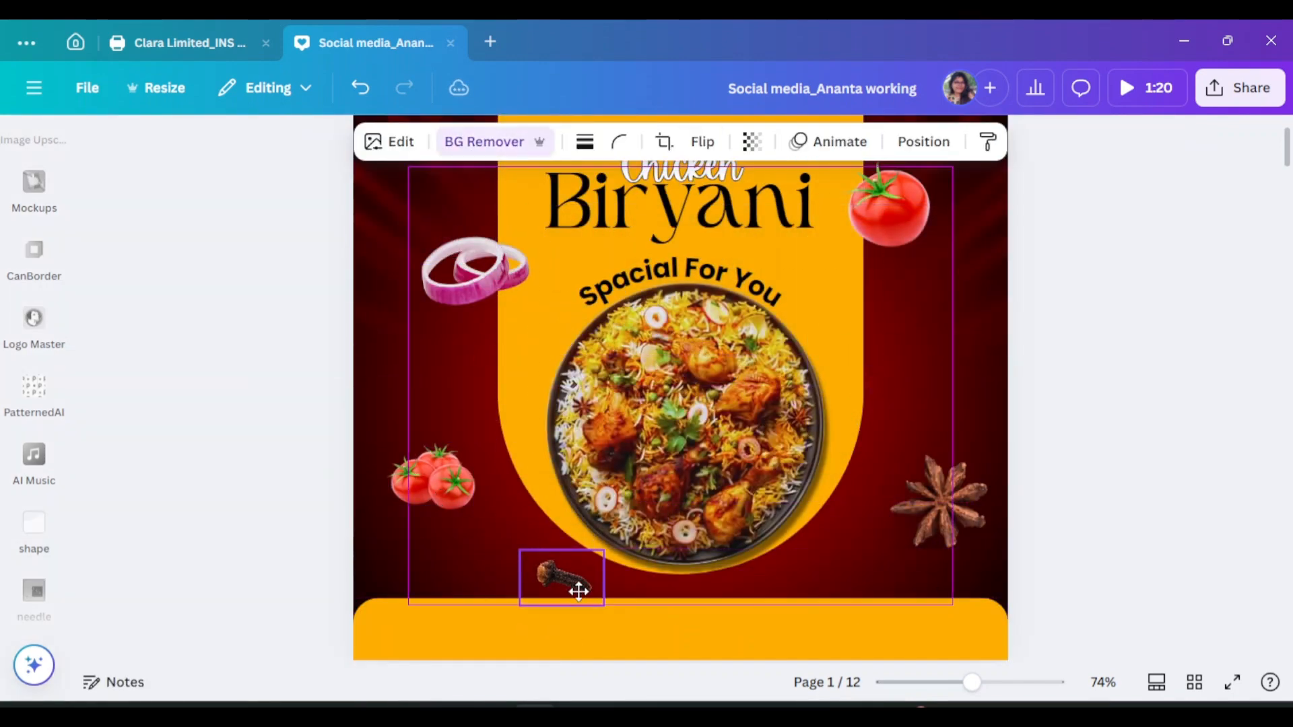
scroll(599, 579, "up", 2)
left_click(1197, 387)
scroll(47, 253, "up", 5)
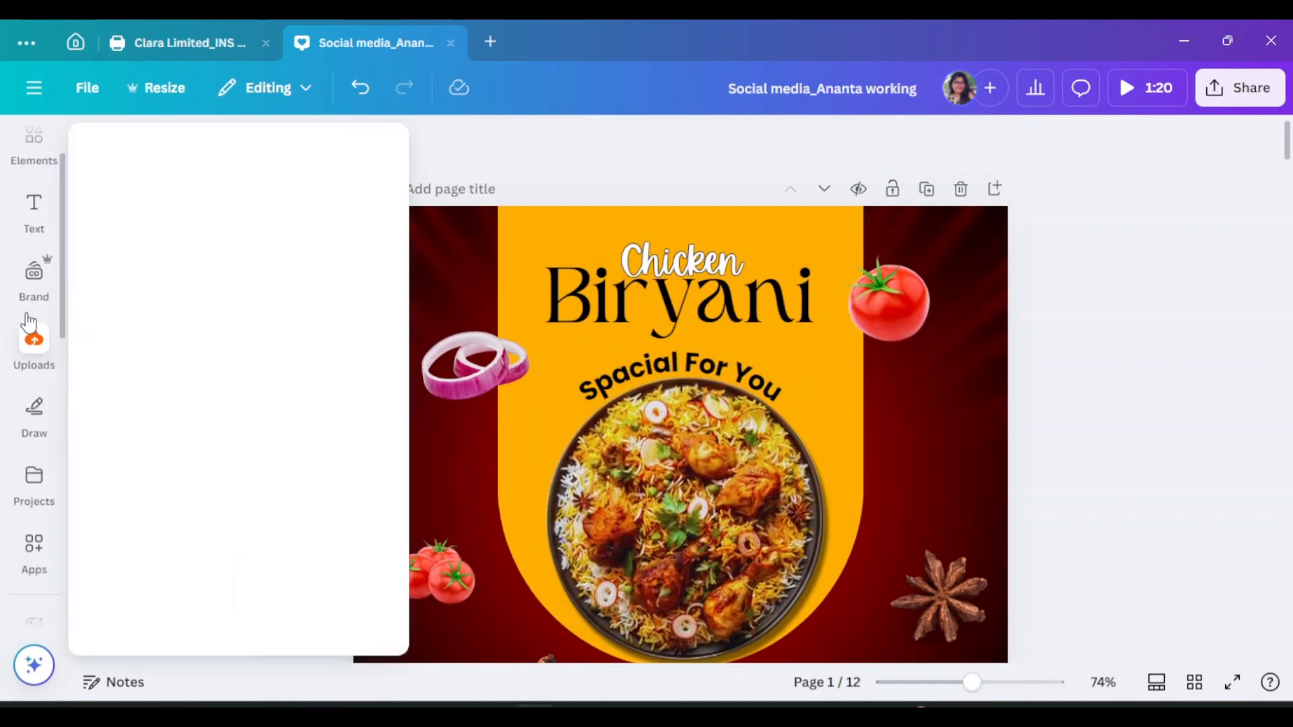
Search 'coriander' and place a shrunken coriander leaf at the poster's edge
left_click(42, 222)
type("cori")
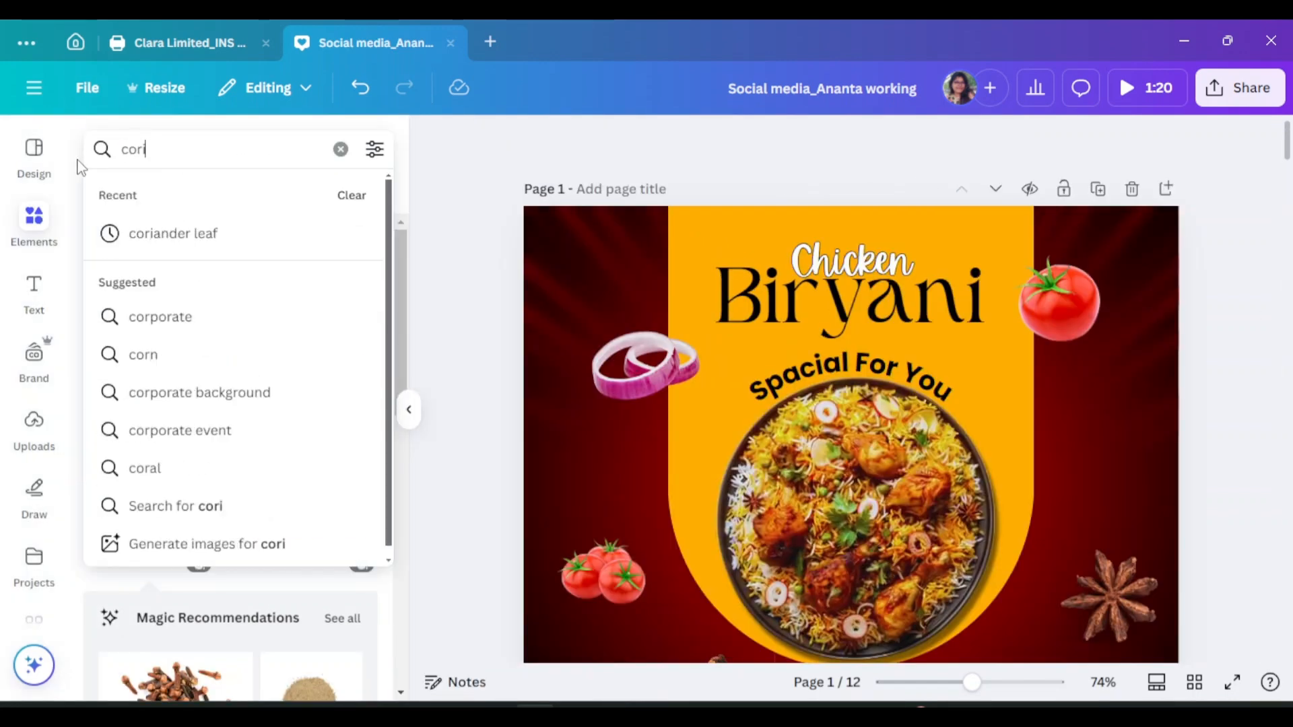
type("ander")
key("Return")
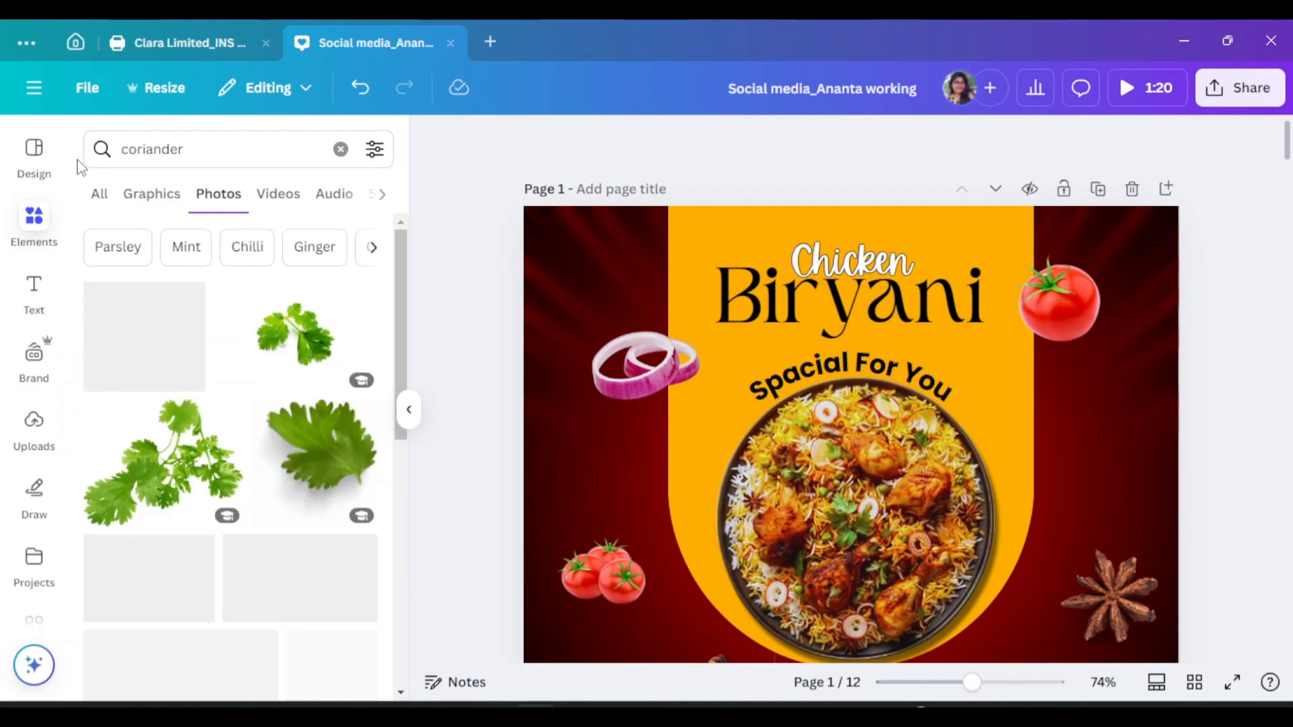
scroll(229, 457, "down", 5)
left_click(312, 539)
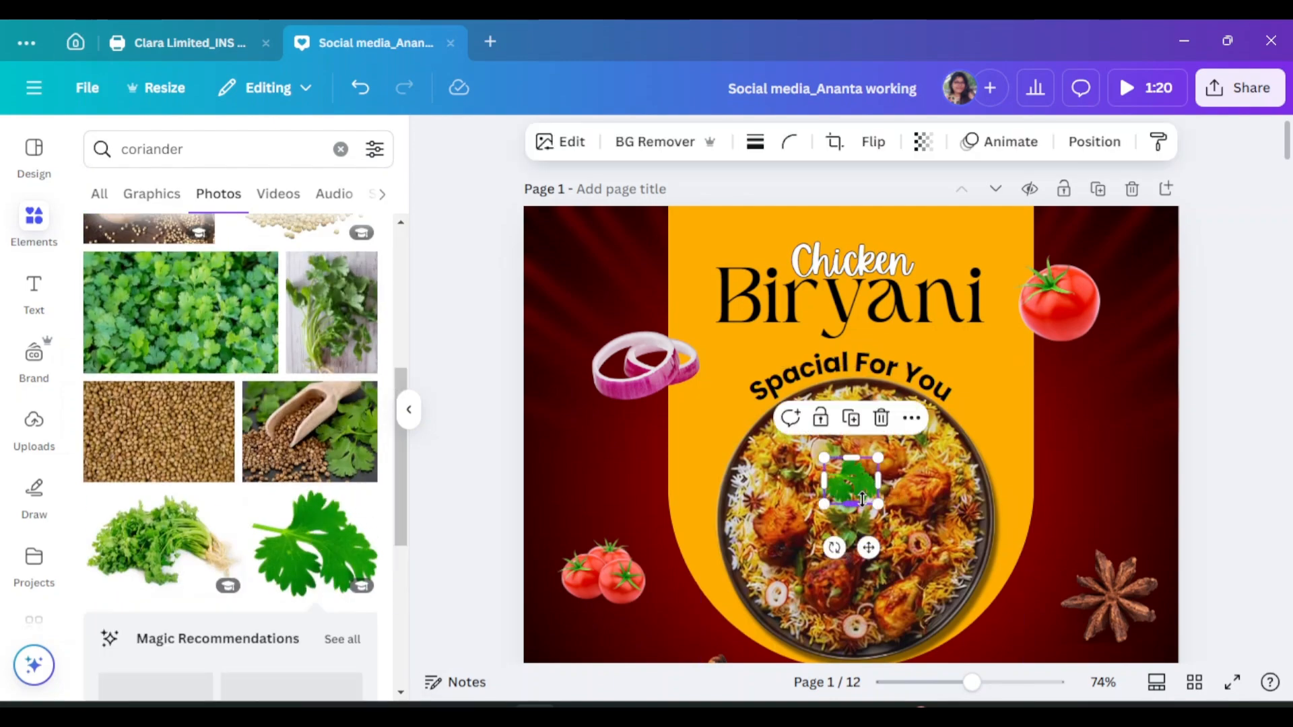
scroll(321, 492, "down", 5)
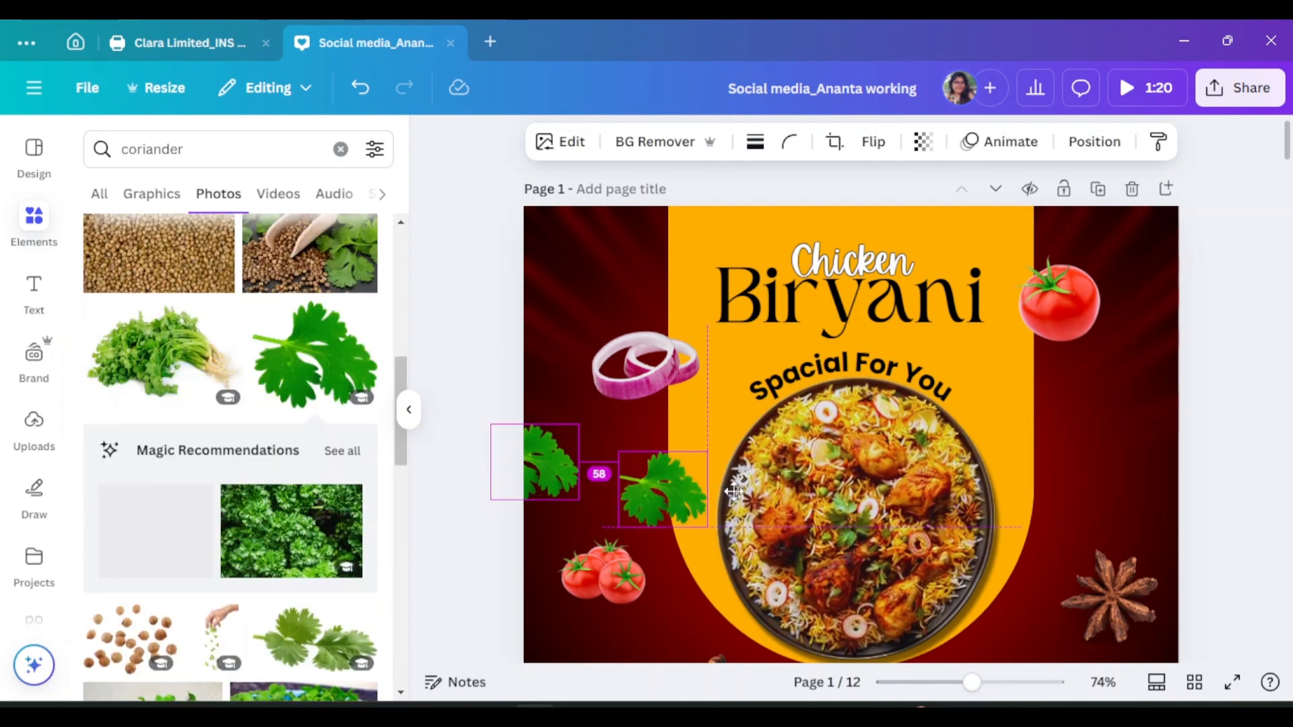
left_click_drag(734, 492, 1182, 501)
left_click_drag(1163, 547, 1117, 552)
Nudge the star anise lower and settle the clove near the bottom of the poster
left_click(1111, 593)
scroll(1111, 593, "down", 1)
left_click(1223, 573)
left_click(1239, 565)
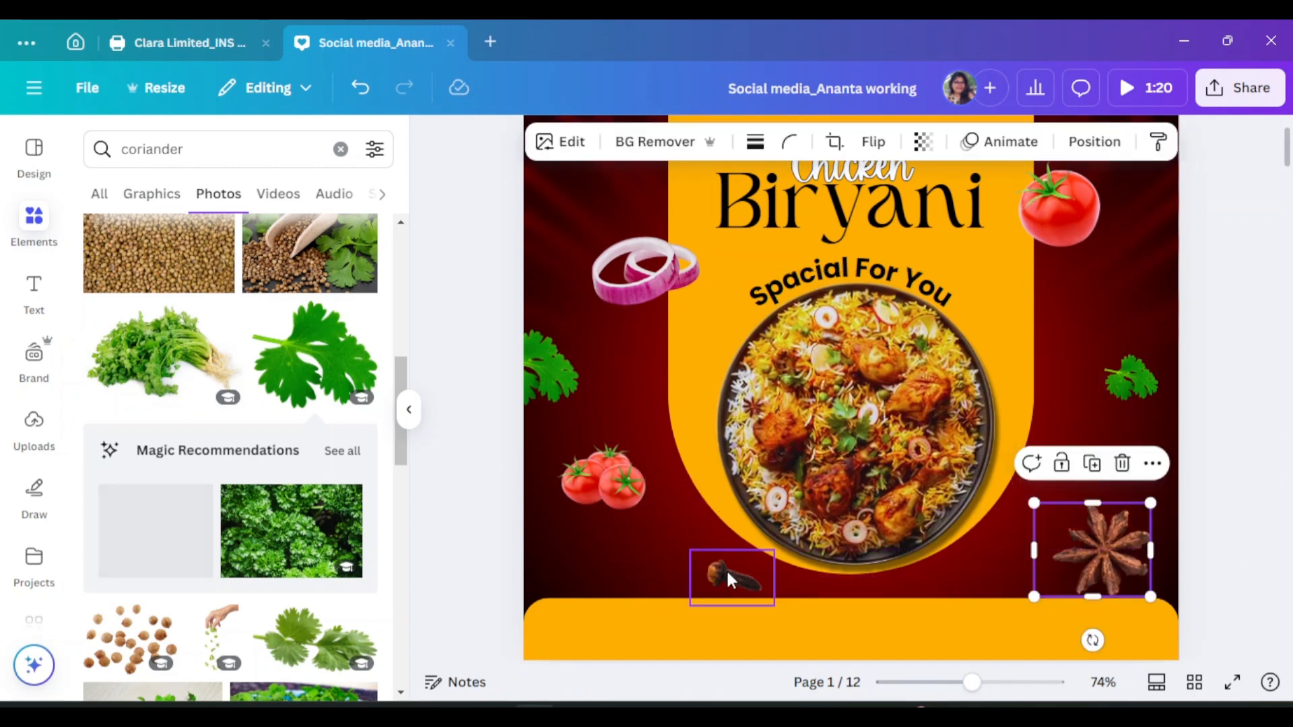
left_click_drag(682, 570, 687, 572)
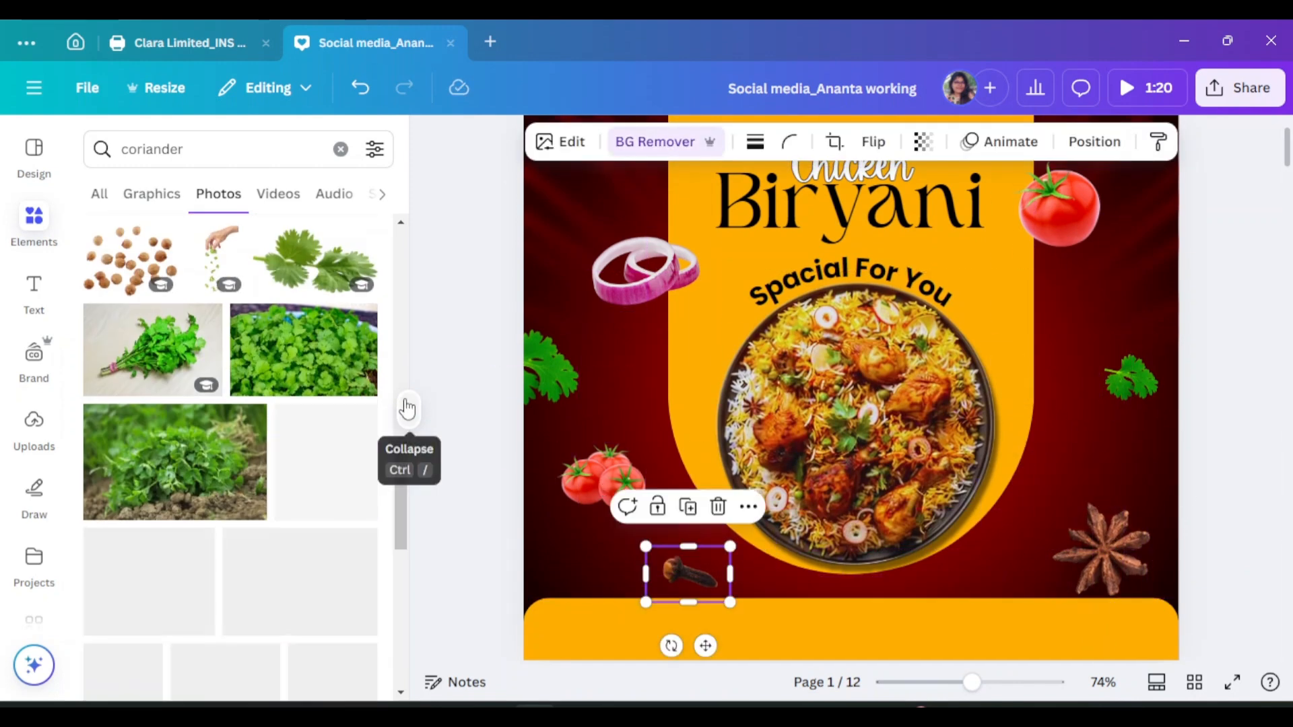
left_click(409, 409)
Blur the whole top-right tomato at about 55 intensity
left_click(889, 303)
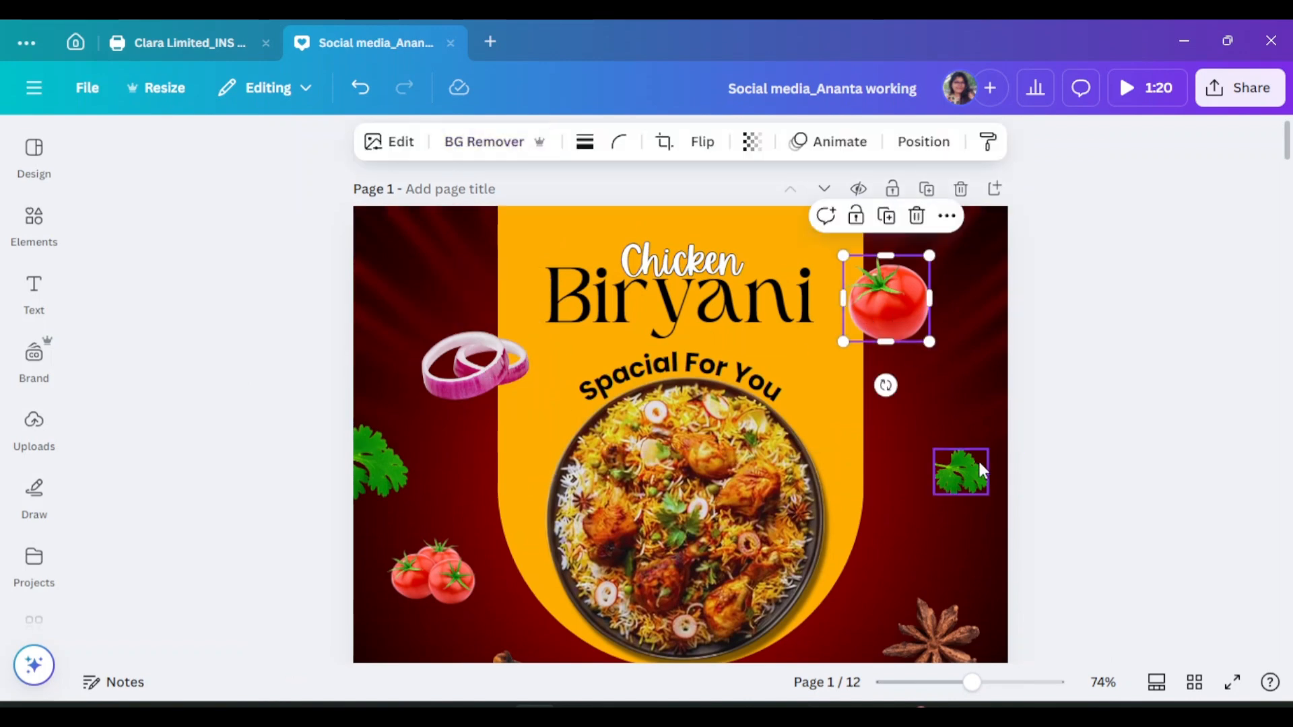
left_click(475, 364, "shift")
left_click(385, 469, "shift")
left_click(431, 573, "shift")
left_click(949, 479, "shift")
scroll(946, 484, "down", 3)
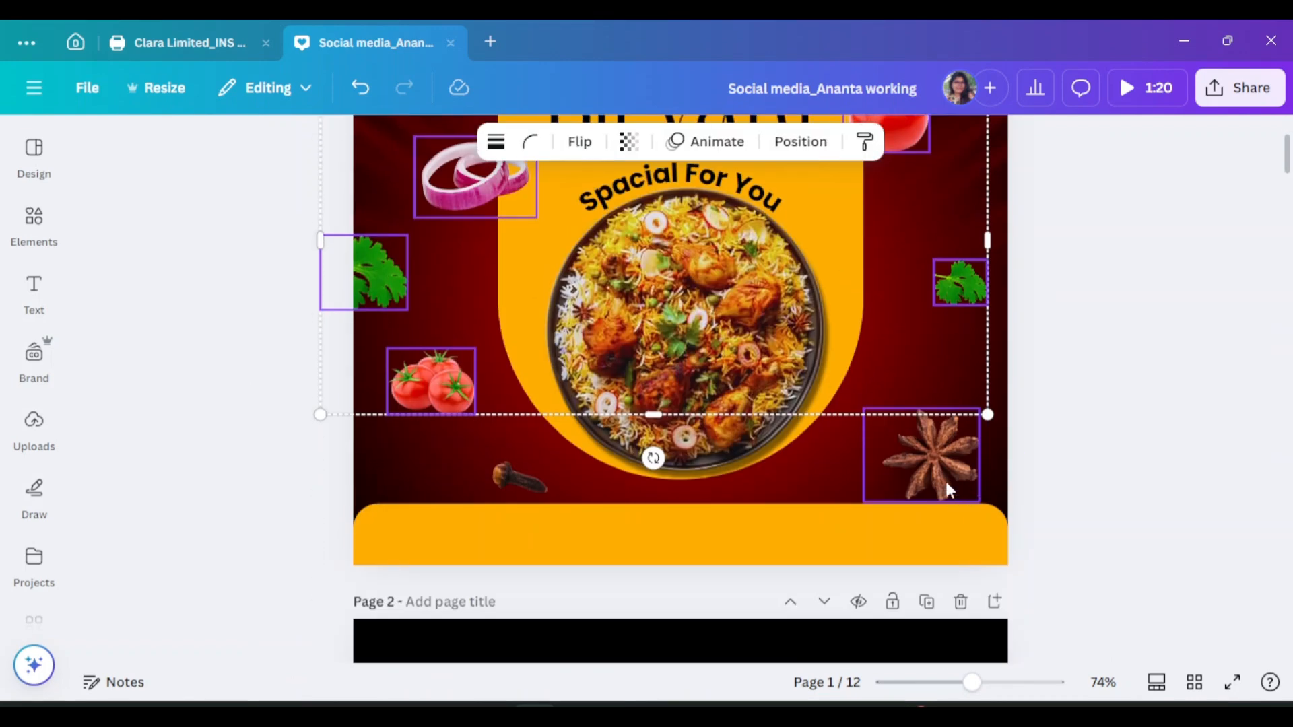
scroll(976, 291, "up", 3)
left_click(896, 290)
left_click(387, 141)
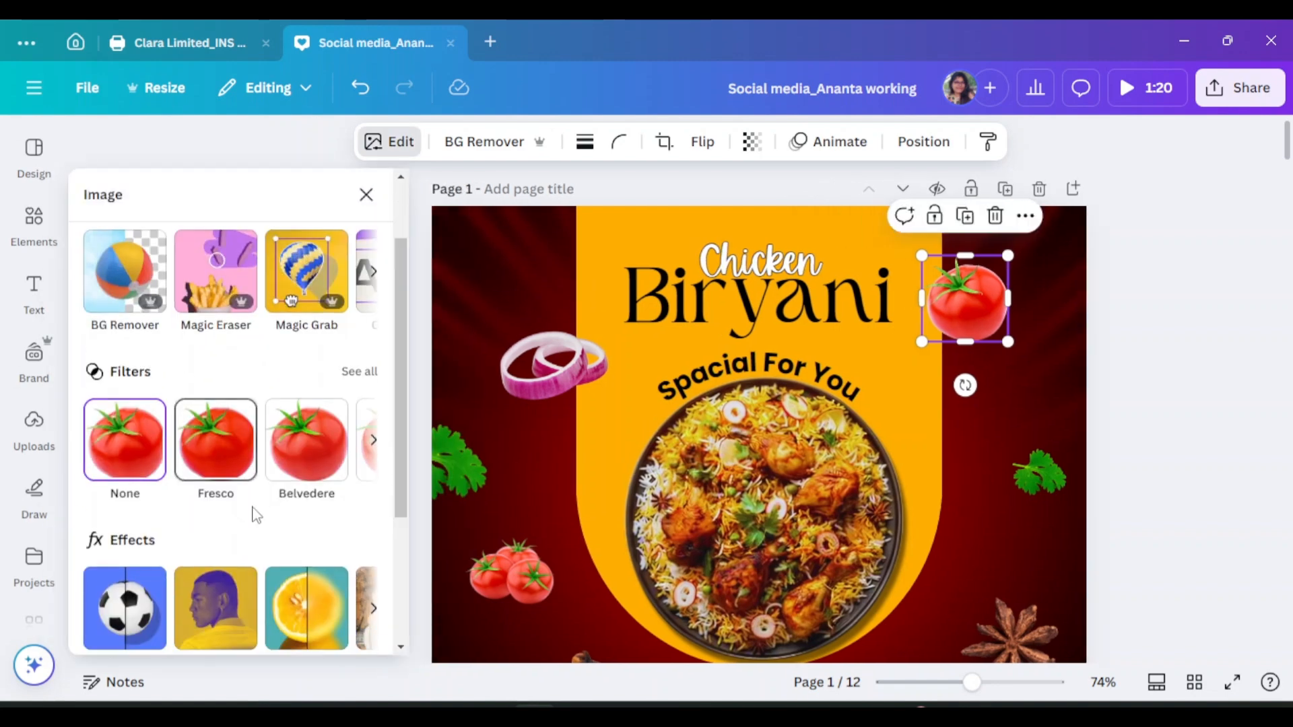
scroll(310, 438, "down", 3)
left_click(310, 437)
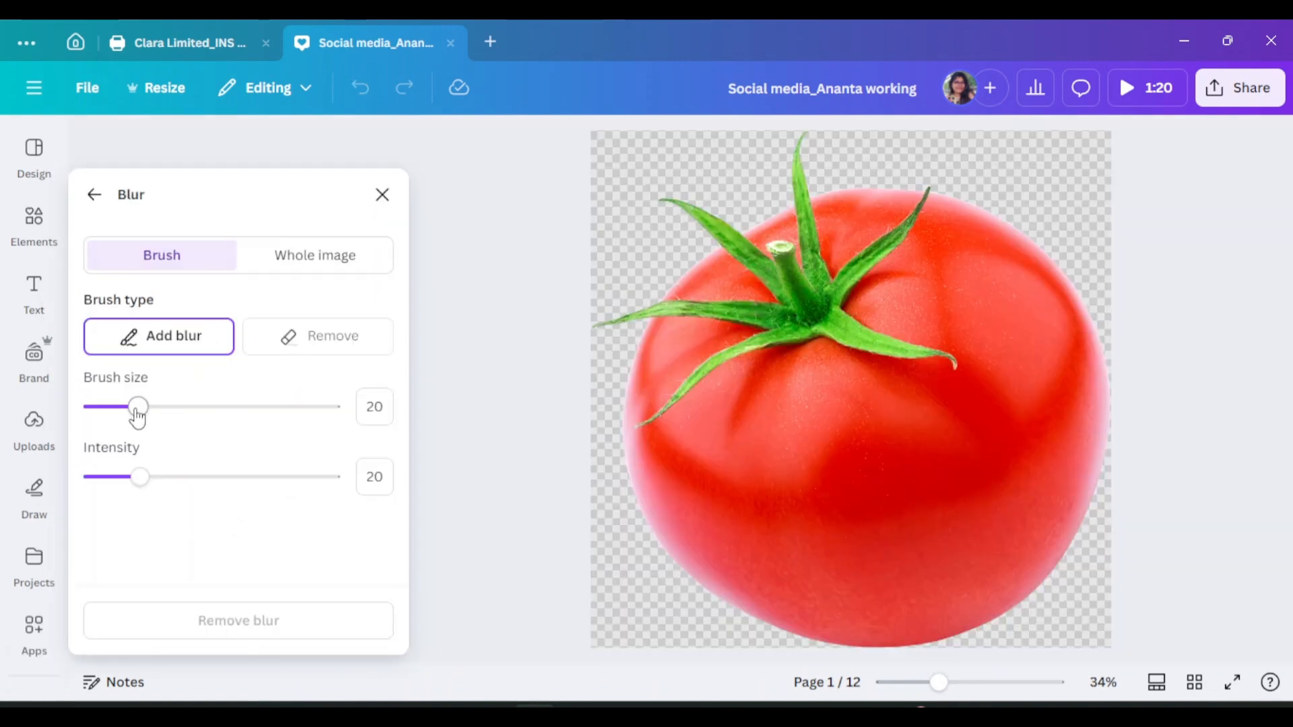
left_click(313, 256)
left_click_drag(196, 341, 229, 367)
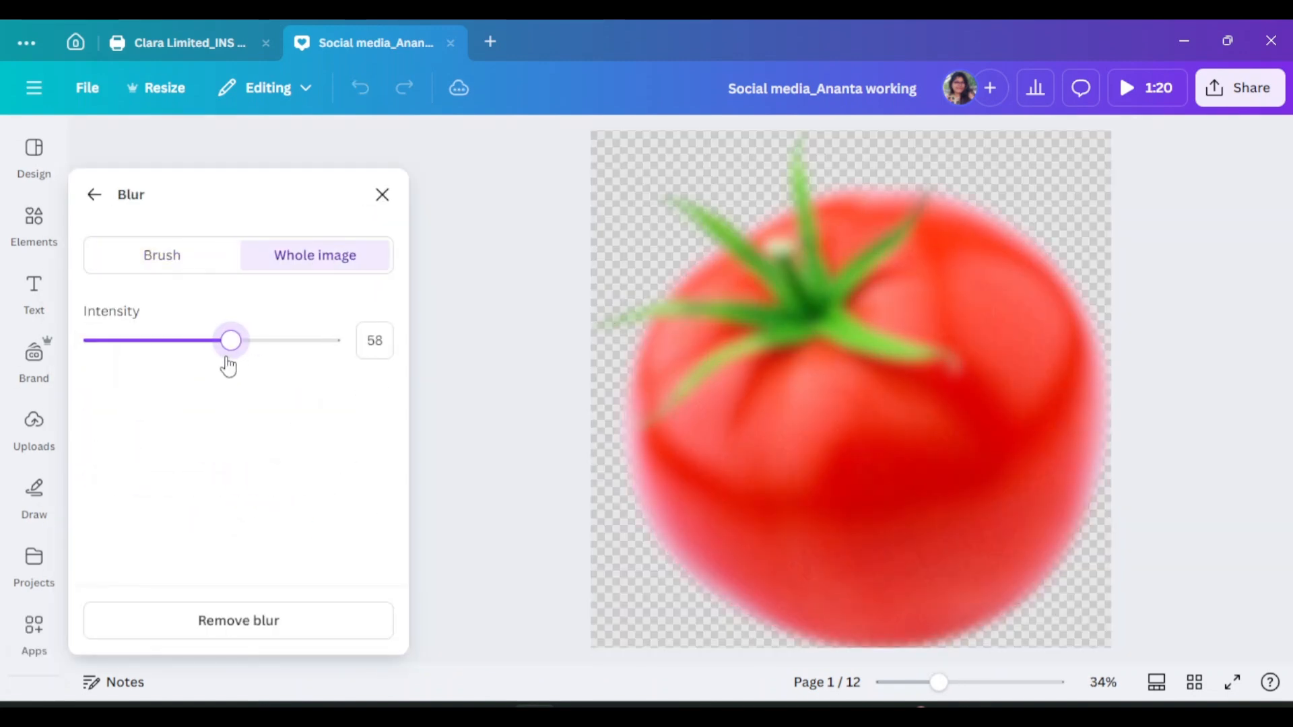
left_click(91, 196)
Blur the onion rings at about 67 intensity
left_click(549, 363)
scroll(324, 532, "down", 3)
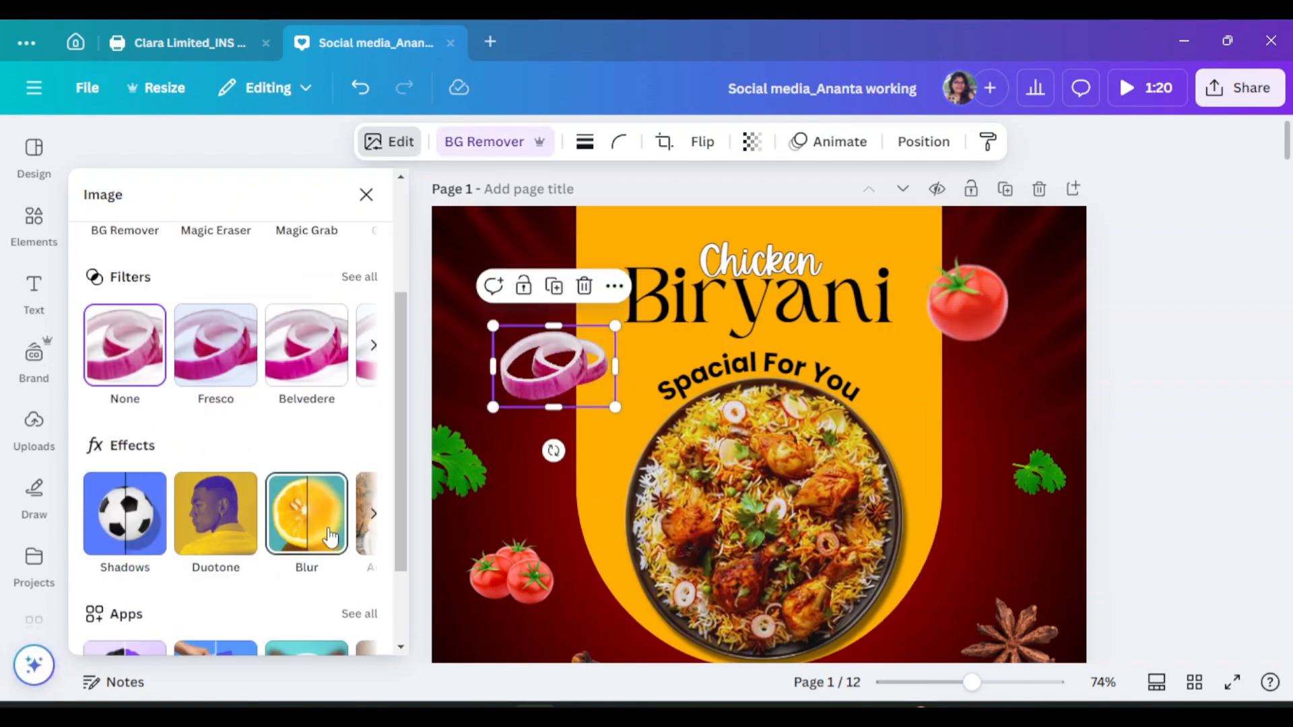
left_click(330, 536)
left_click_drag(127, 343, 256, 350)
left_click(381, 193)
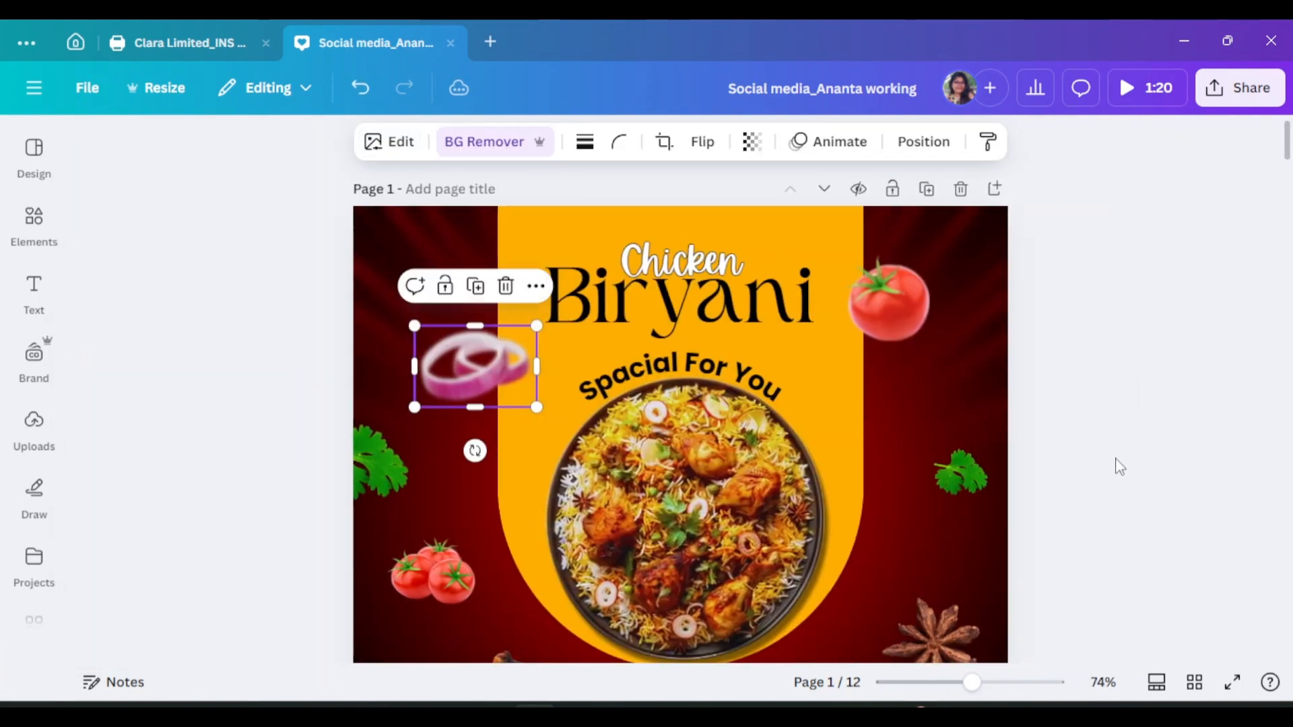
Apply blur to the coriander leaves, setting one leaf to intensity 47
left_click(380, 464)
scroll(387, 223, "down", 2)
left_click(389, 141)
scroll(370, 428, "down", 3)
left_click(309, 520)
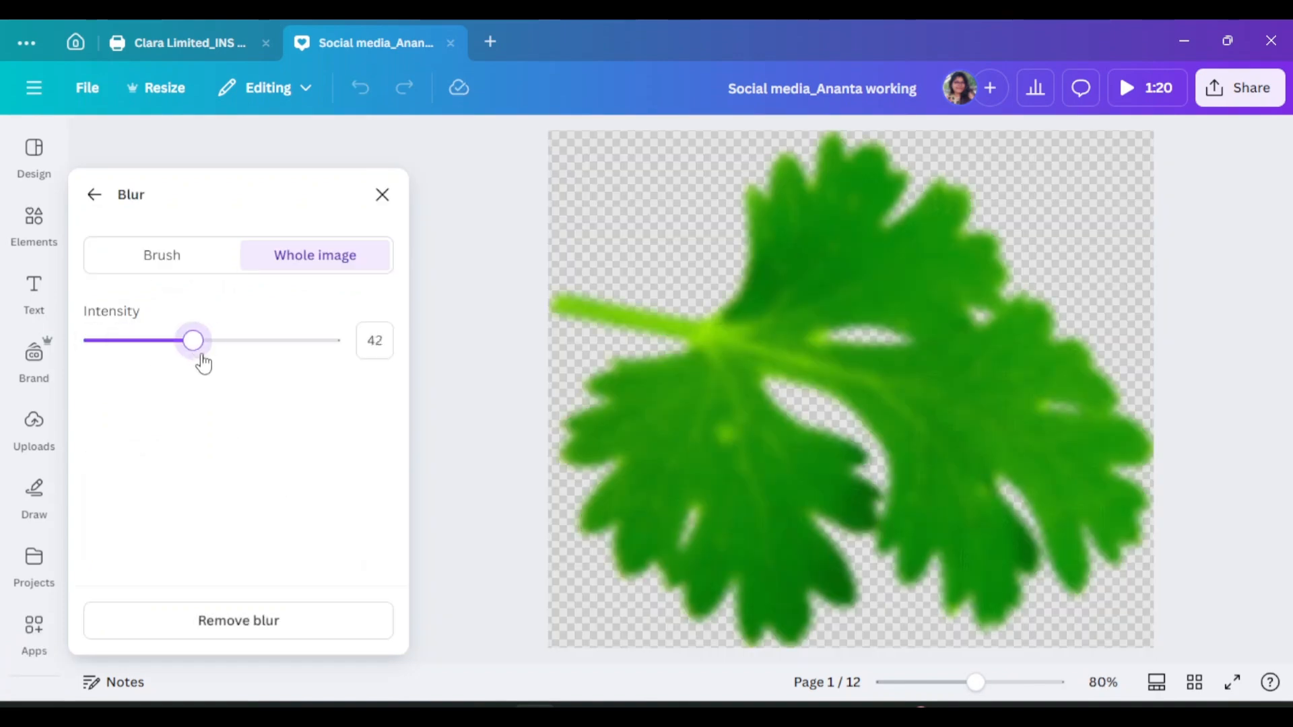
left_click(382, 195)
left_click(389, 141)
scroll(306, 525, "down", 3)
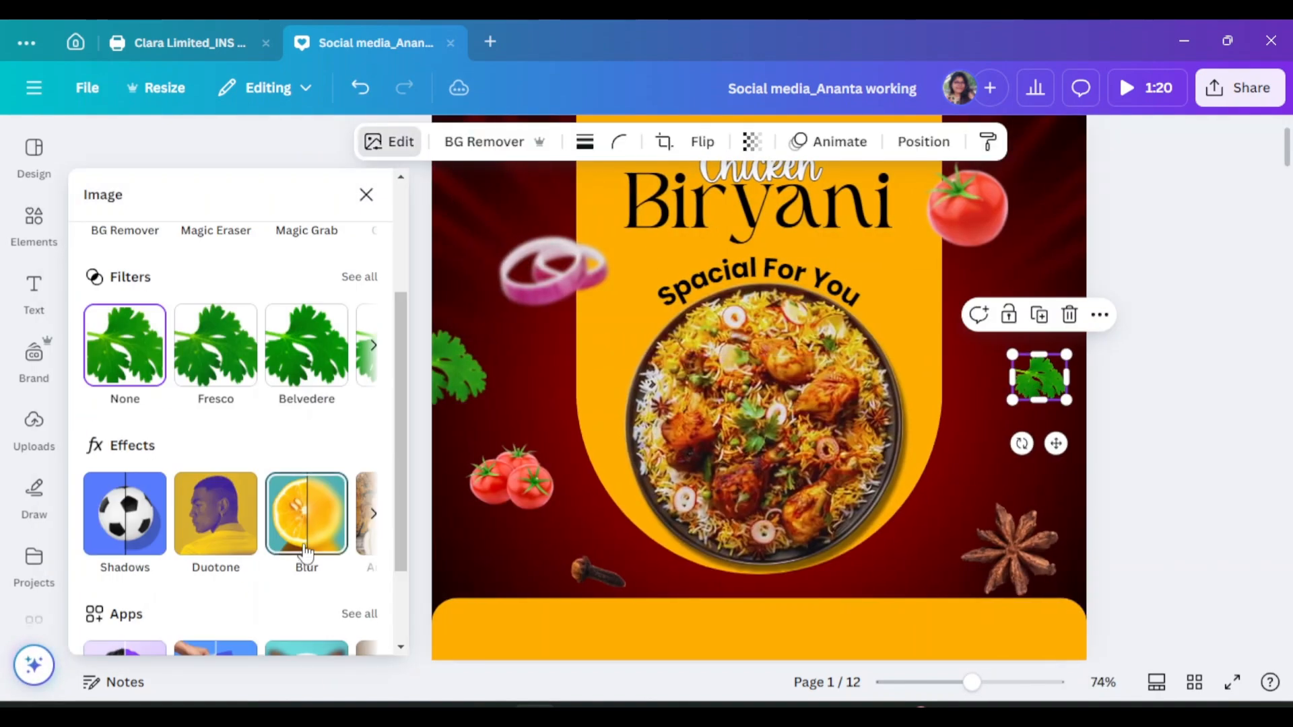
left_click(306, 552)
left_click_drag(150, 346, 202, 340)
left_click(382, 195)
scroll(377, 303, "down", 3)
Blur the bottom-left tomatoes to about 50 intensity
left_click(397, 300)
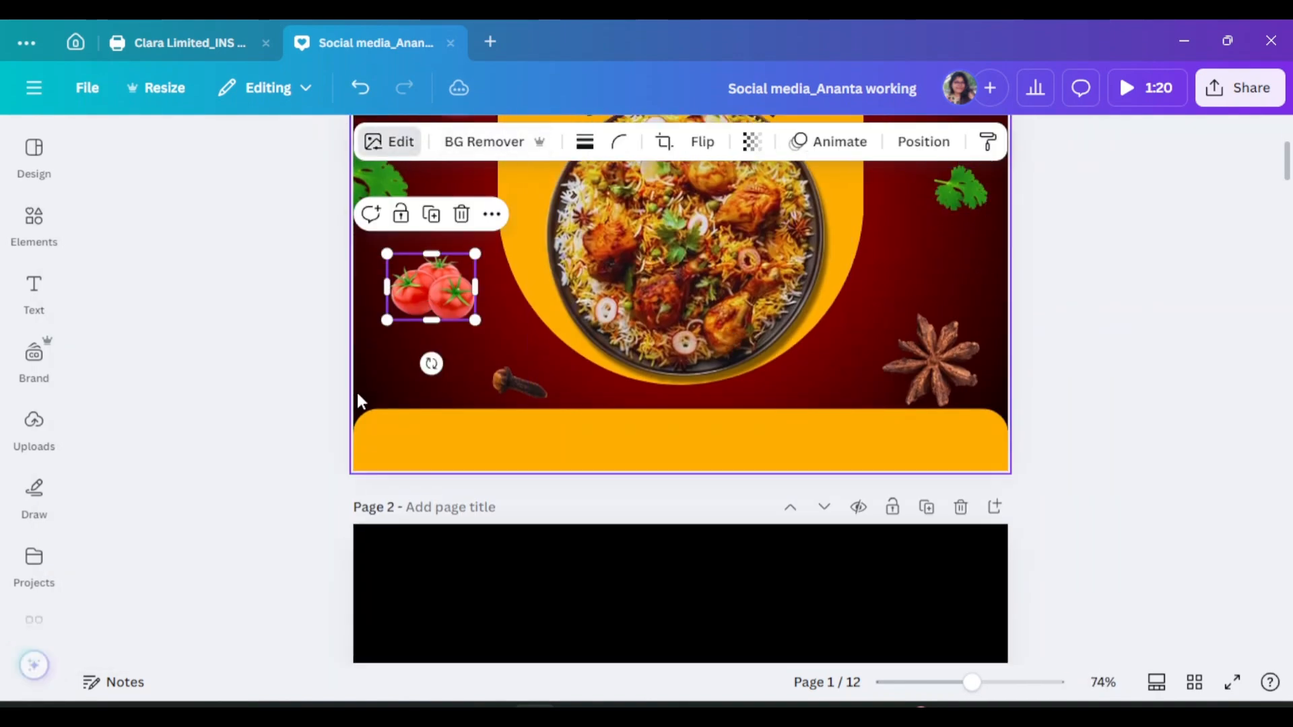
left_click(389, 142)
scroll(202, 472, "down", 3)
left_click(309, 606)
left_click_drag(94, 341, 216, 341)
left_click(381, 195)
Blur the star anise to 47 and the clove to about 41 intensity
left_click(935, 371)
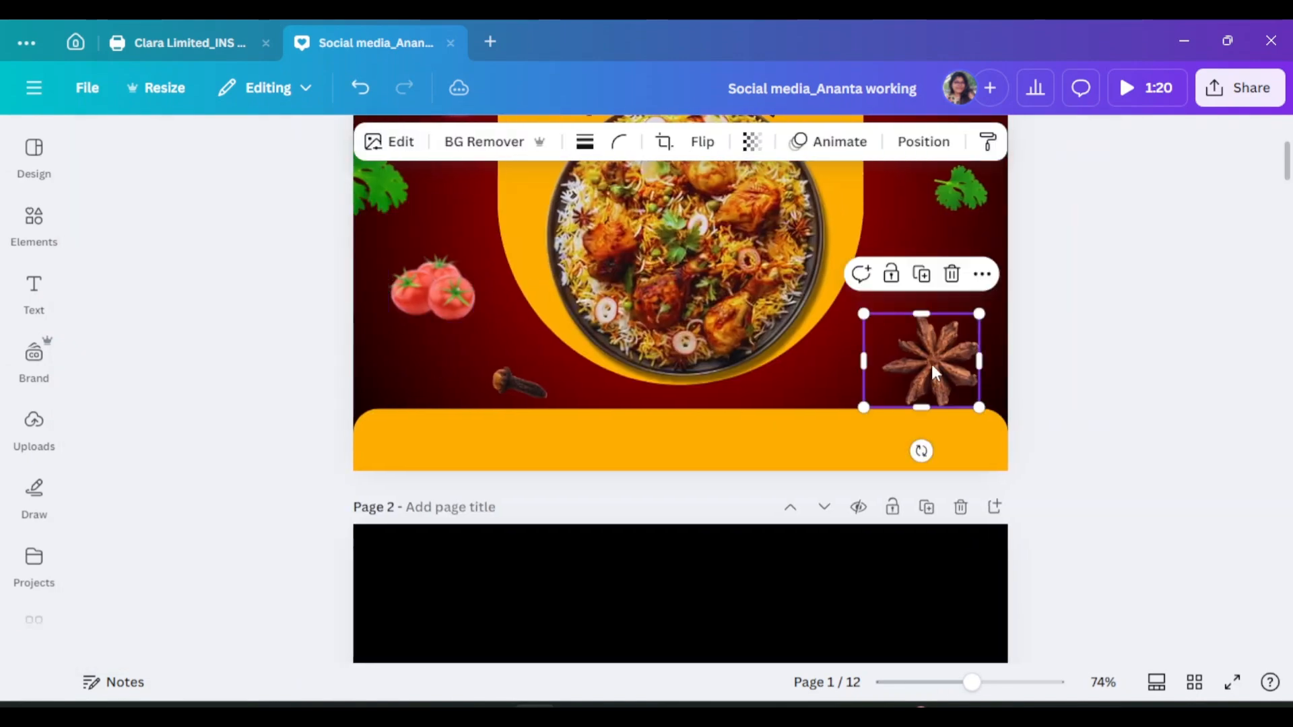
left_click(389, 142)
left_click(306, 606)
left_click_drag(94, 340, 231, 340)
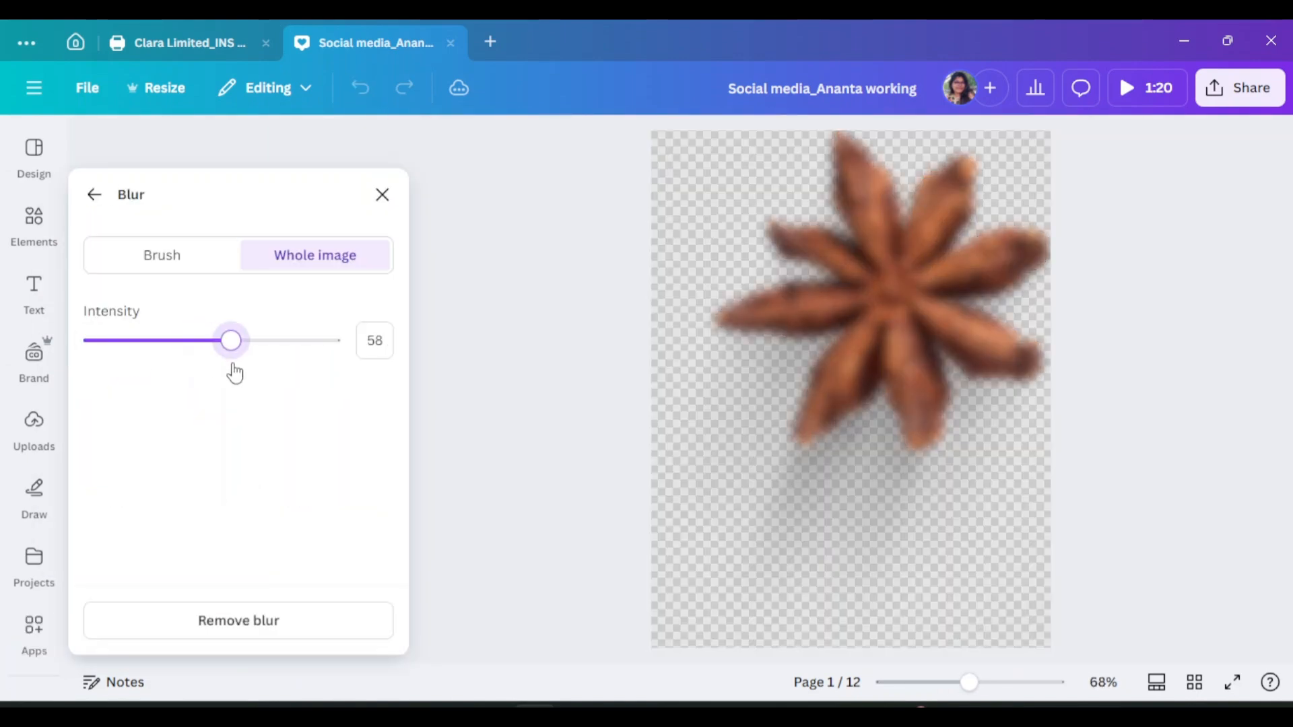
left_click(382, 195)
scroll(472, 289, "down", 1)
left_click(528, 286)
left_click(389, 142)
left_click(309, 522)
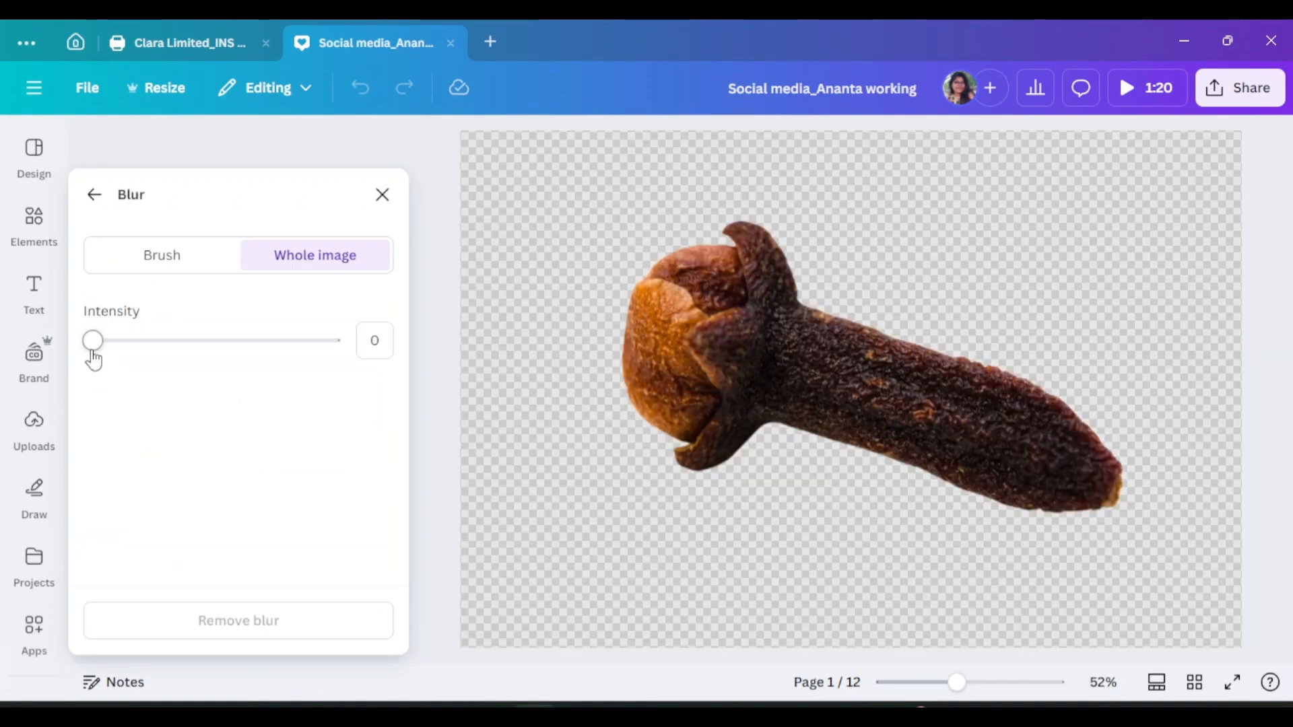
left_click_drag(94, 341, 191, 340)
left_click(382, 194)
left_click(1199, 510)
Lower the left three-tomato photo's blur intensity to 36
scroll(1197, 514, "up", 3)
scroll(672, 408, "down", 1)
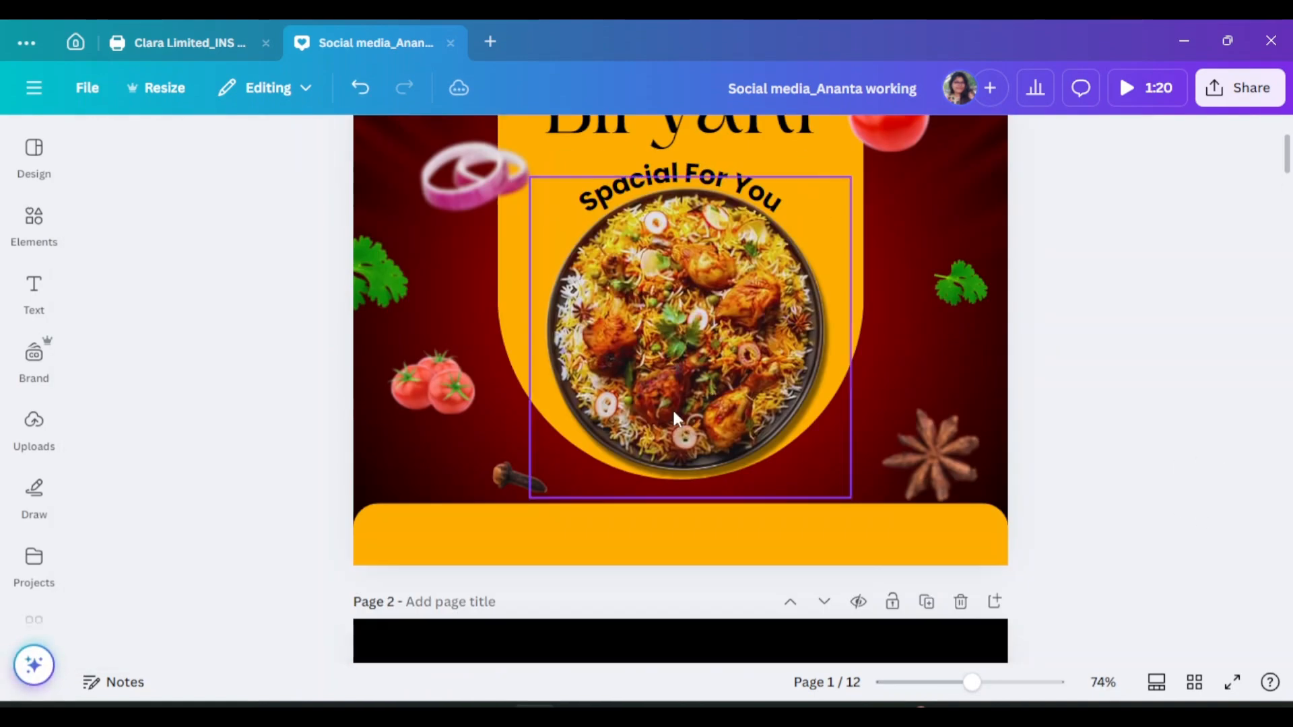
left_click(427, 378)
left_click(389, 141)
scroll(301, 542, "down", 2)
left_click(304, 528)
left_click_drag(213, 342, 177, 342)
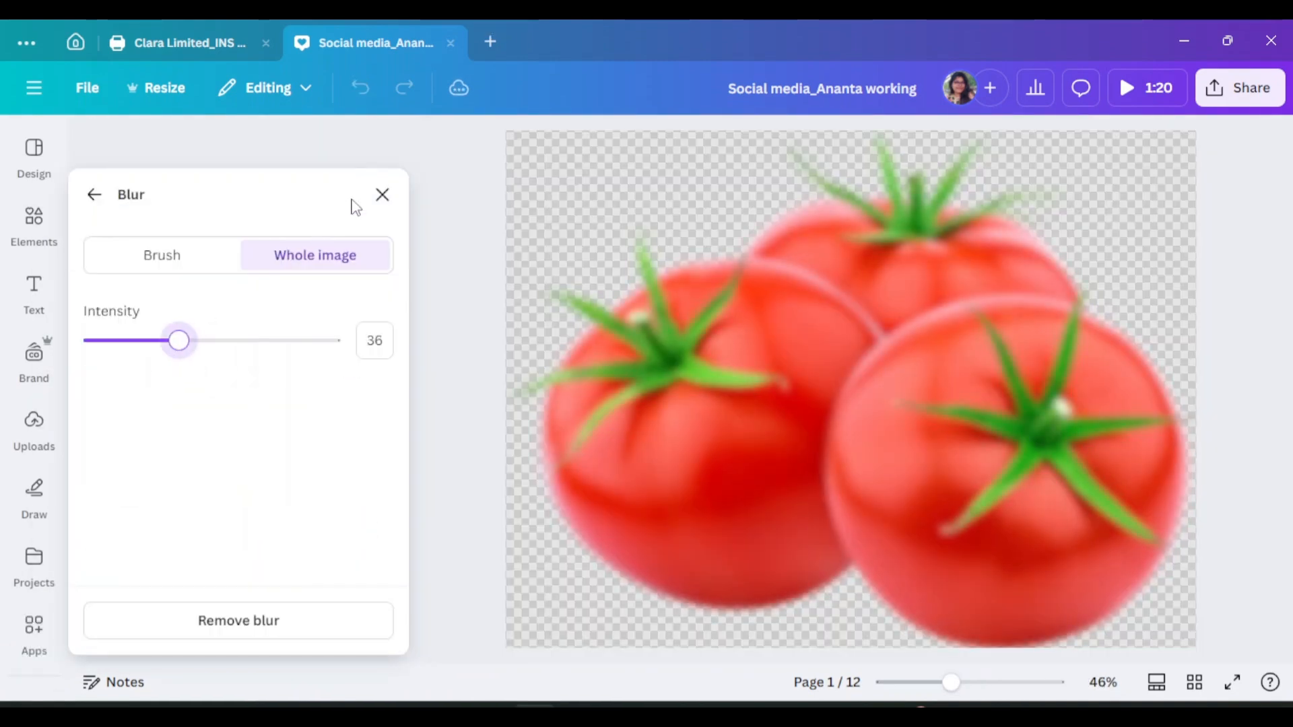
left_click(381, 194)
left_click(1108, 404)
Move the right coriander sprig slightly down
scroll(1145, 472, "up", 2)
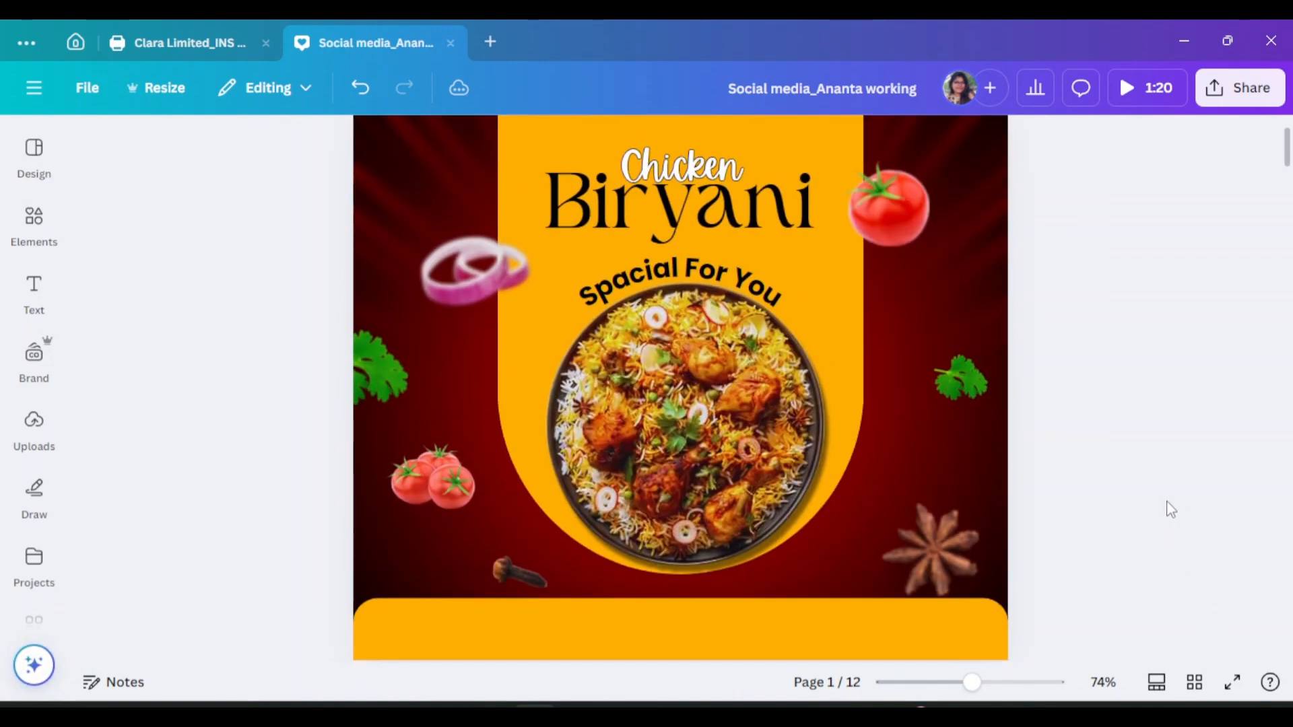
left_click_drag(960, 377, 964, 389)
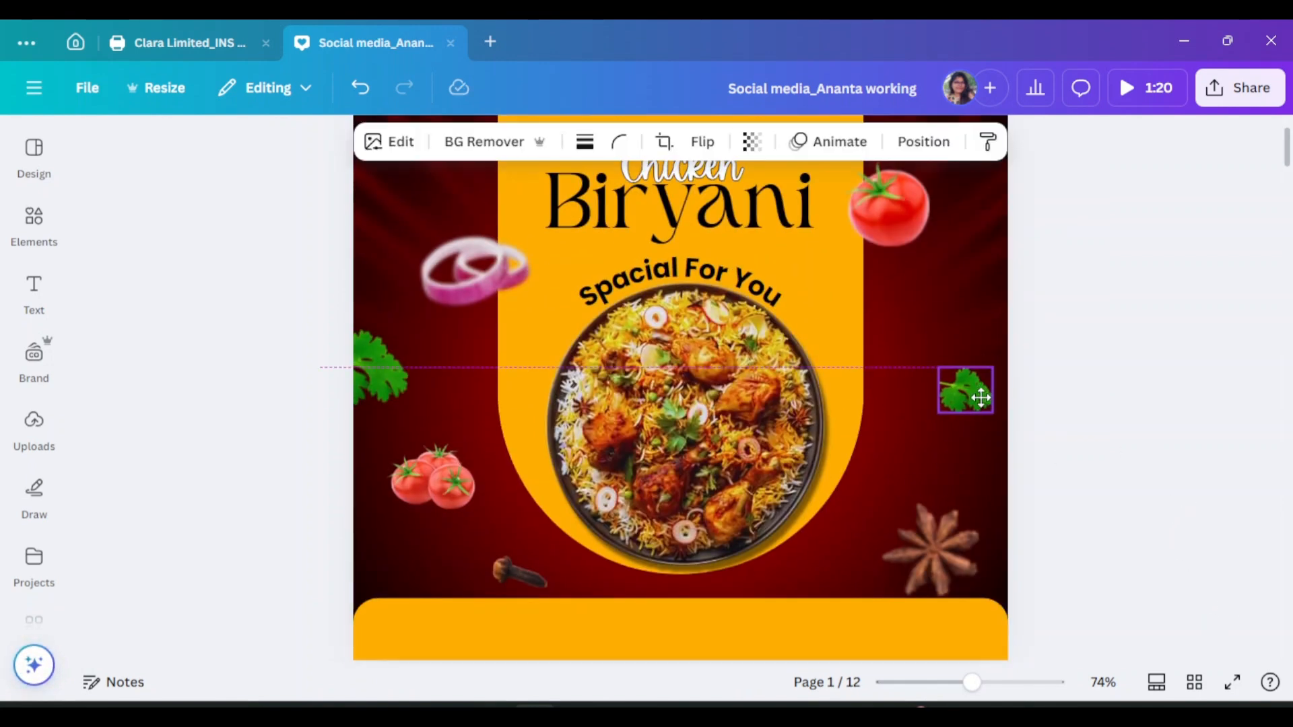
left_click(1187, 360)
Search Elements for 'thought box' and show only Graphics results
left_click(16, 234)
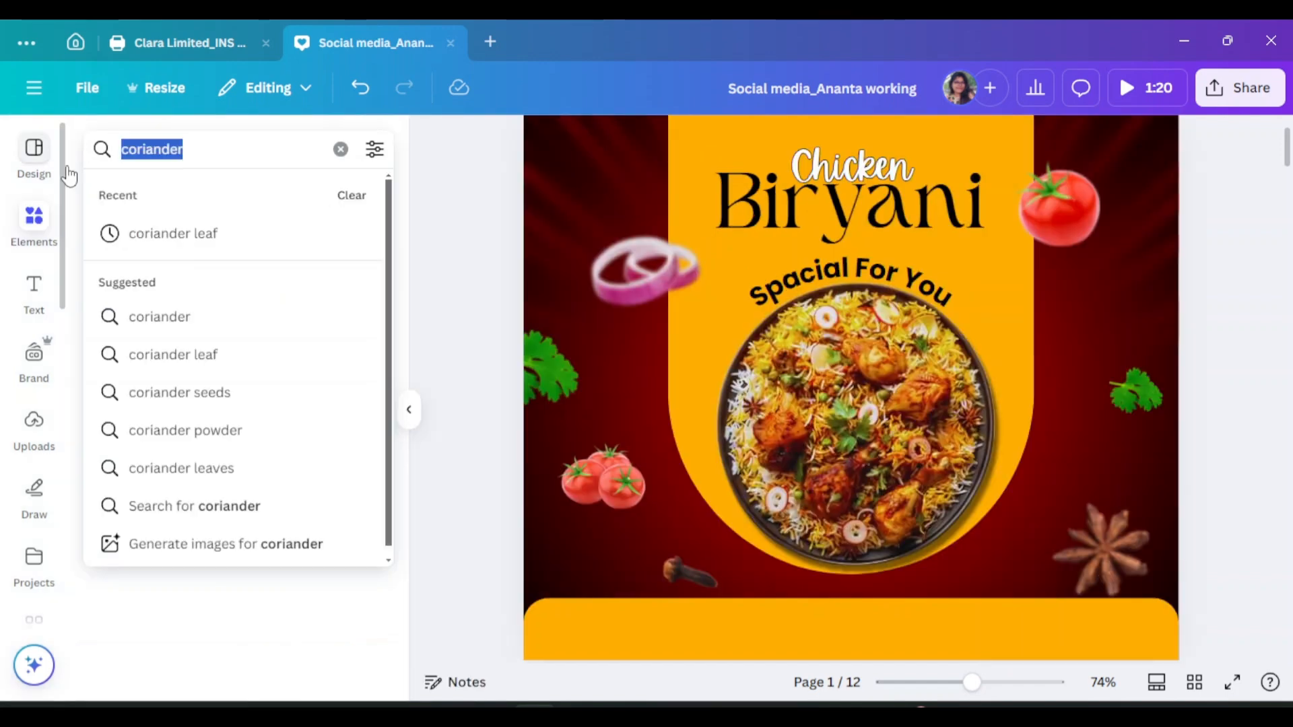
type("thought box")
key("Return")
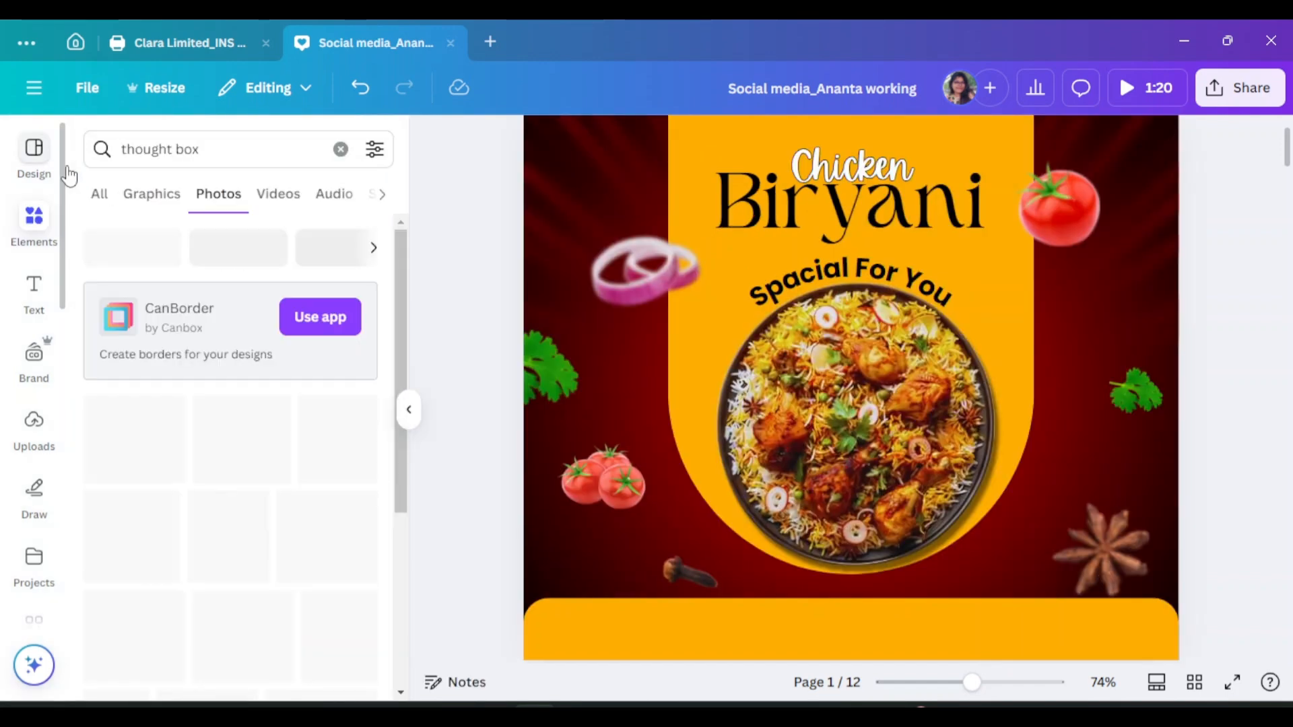
left_click(152, 194)
Add two thought bubble graphics to try them, moving the second one right
left_click(244, 445)
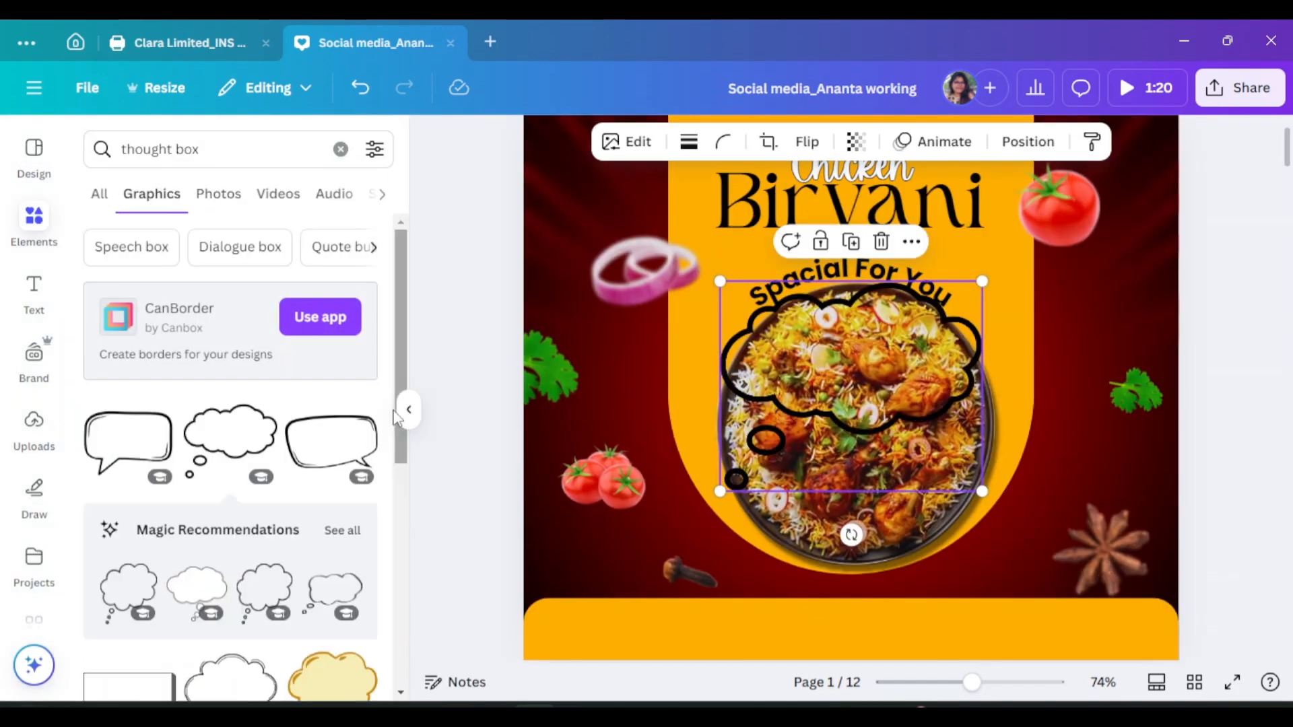
scroll(225, 476, "down", 1)
left_click(132, 486)
left_click_drag(848, 353, 989, 329)
left_click(797, 327)
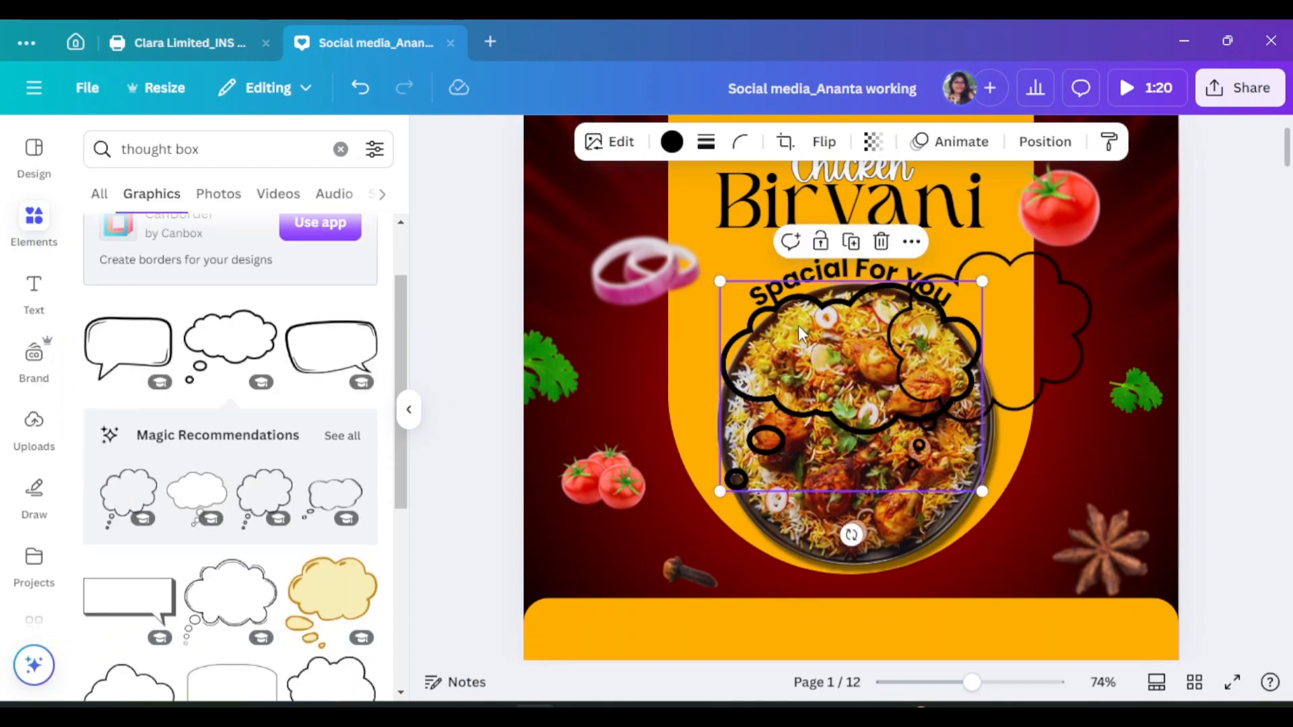
left_click(880, 241)
scroll(278, 441, "down", 1)
scroll(282, 450, "down", 2)
scroll(282, 450, "up", 1)
Try white-filled, speech and double-outline bubbles, remove them, and add a bold white bubble
left_click(243, 529)
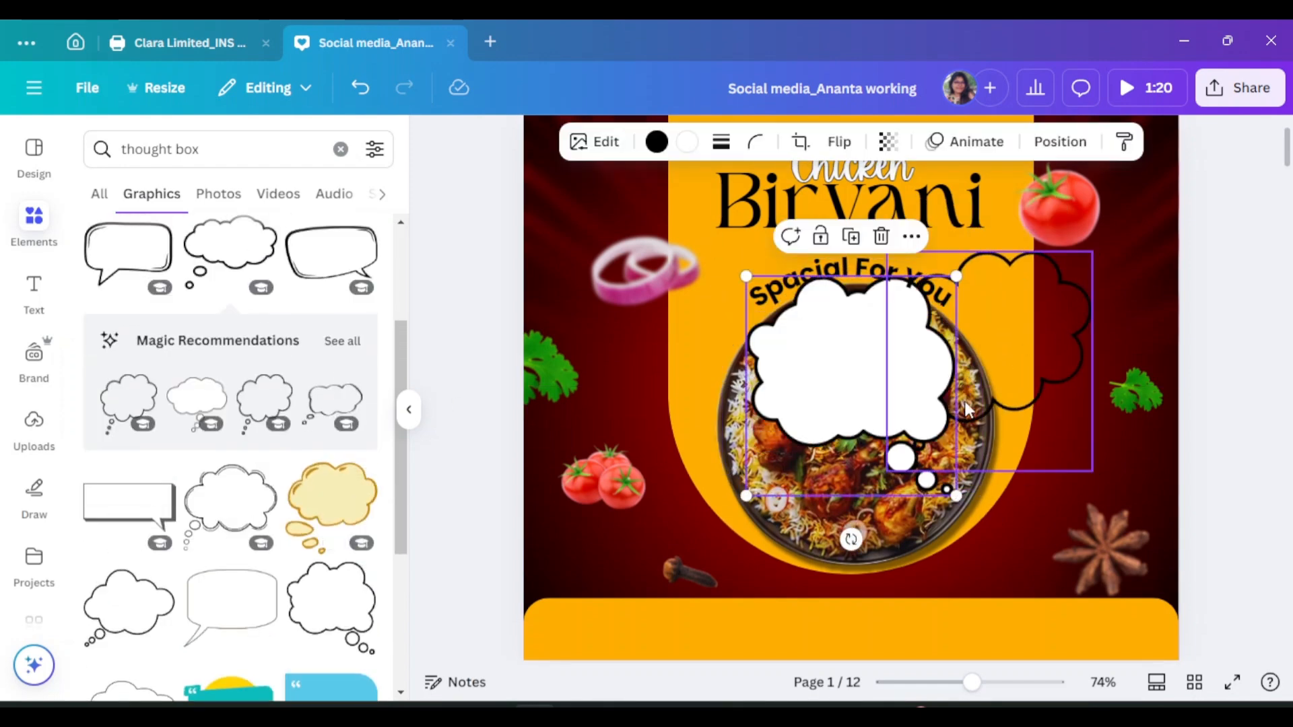
left_click(1020, 211)
left_click(875, 337)
left_click(880, 237)
left_click(231, 593)
left_click(880, 237)
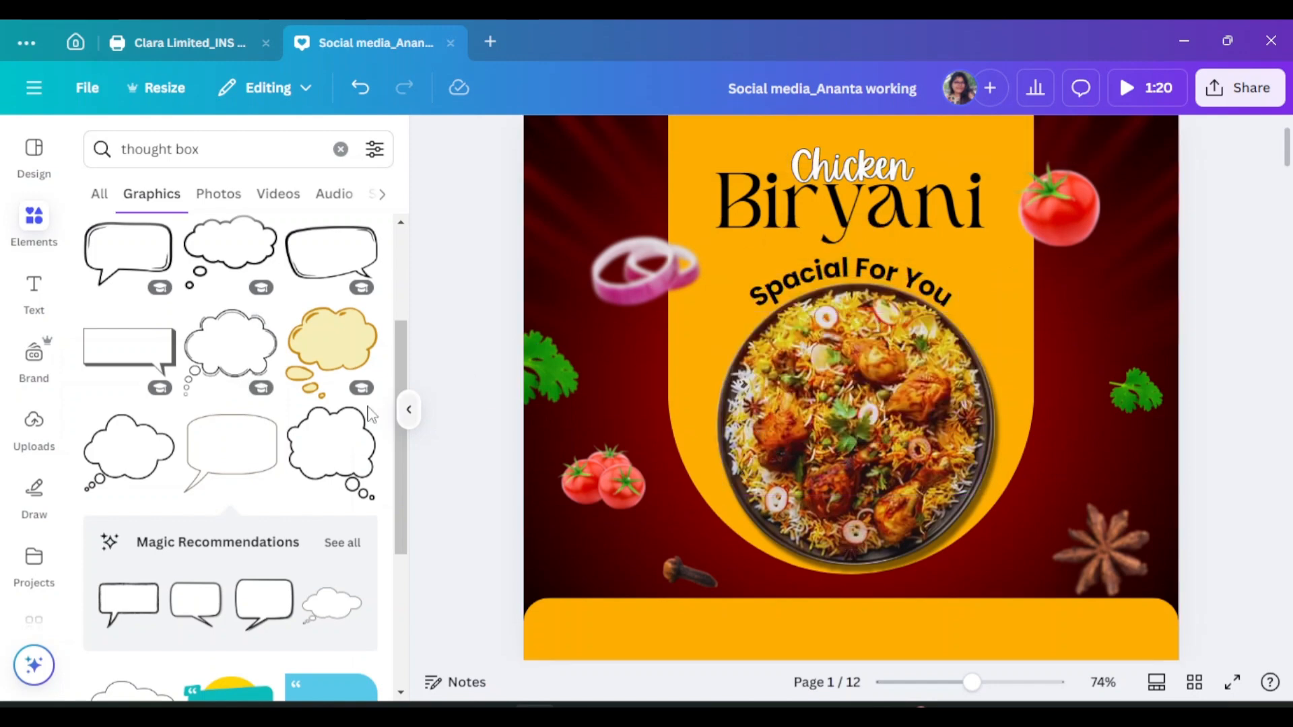
left_click(236, 347)
left_click(881, 236)
scroll(229, 472, "down", 3)
left_click(128, 509)
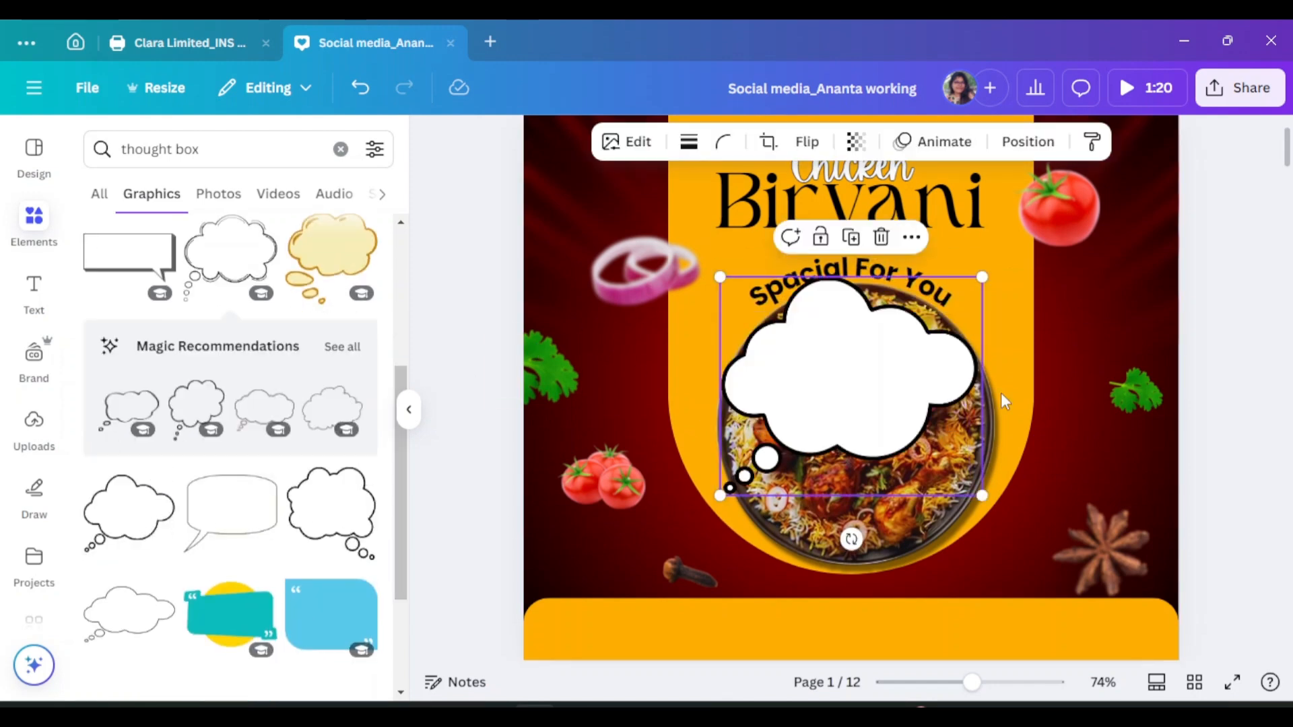
Move the bold white bubble to the upper right and shrink it
left_click(408, 409)
left_click_drag(774, 469, 885, 385)
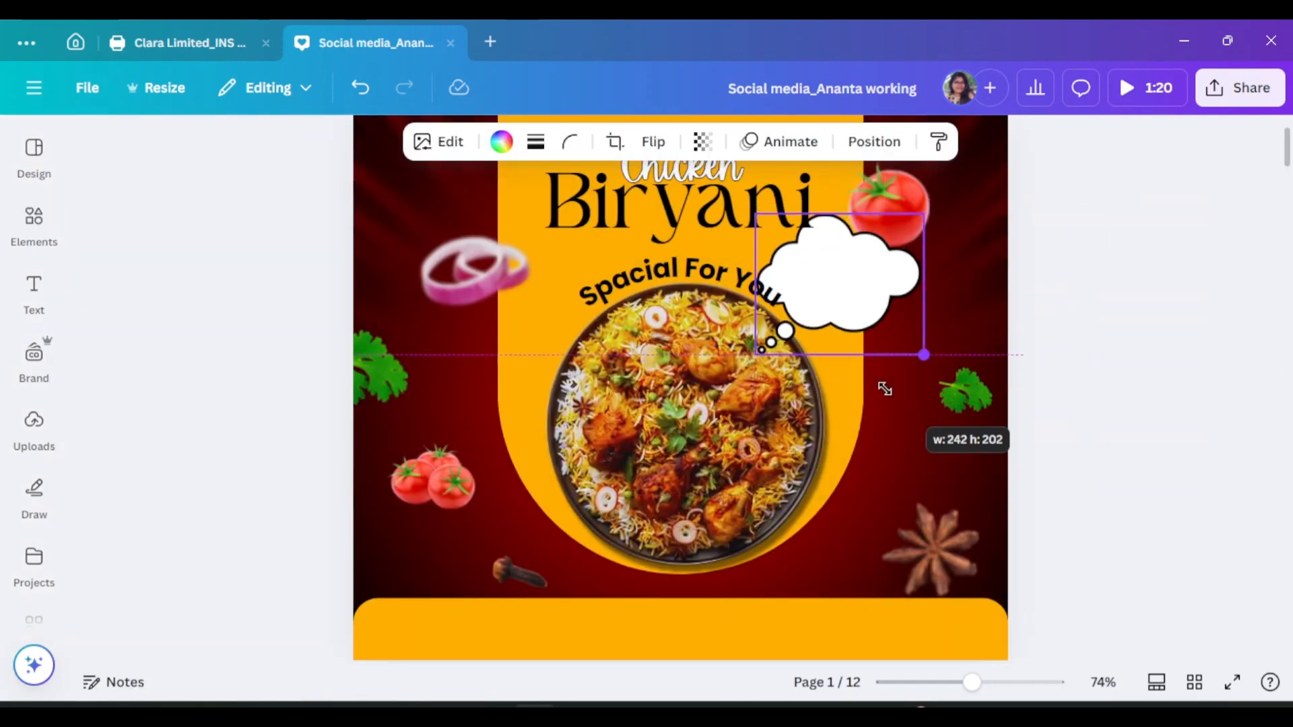
left_click_drag(865, 269, 927, 327)
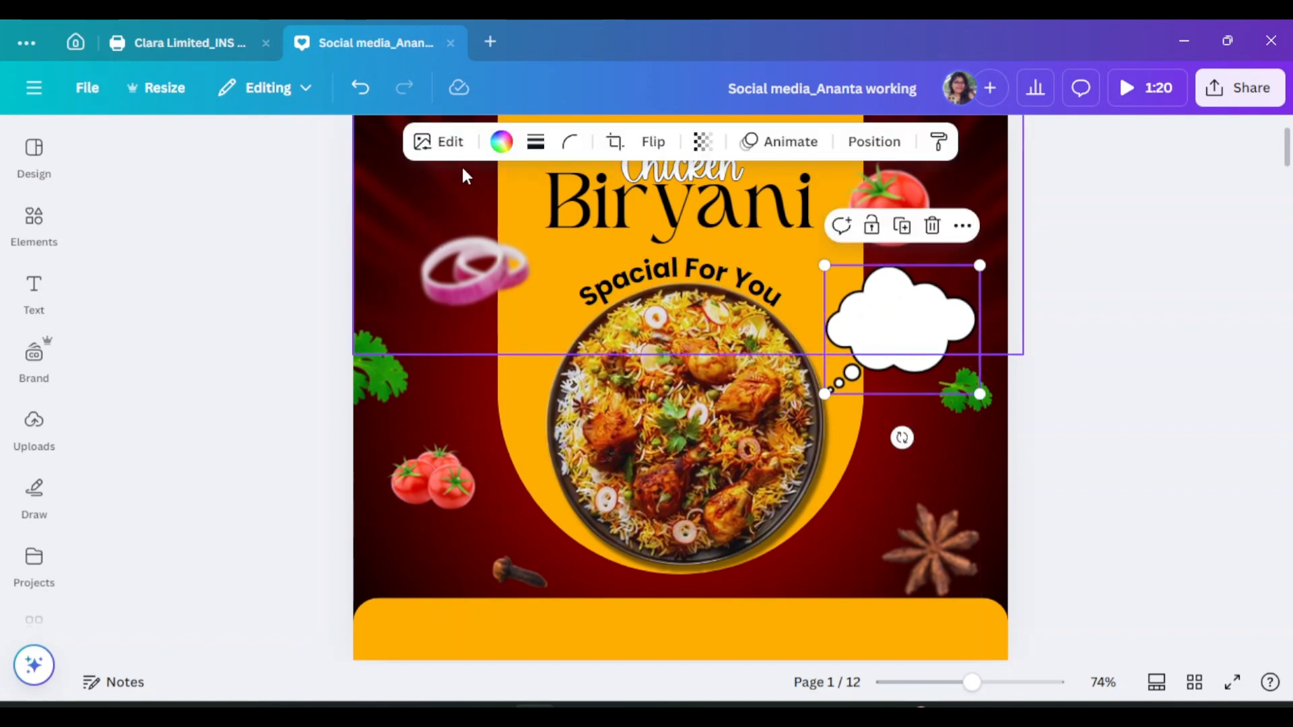
left_click_drag(956, 387, 958, 386)
Add a white cloud bubble, delete its small cloud, and resize it beside the plate
left_click(33, 222)
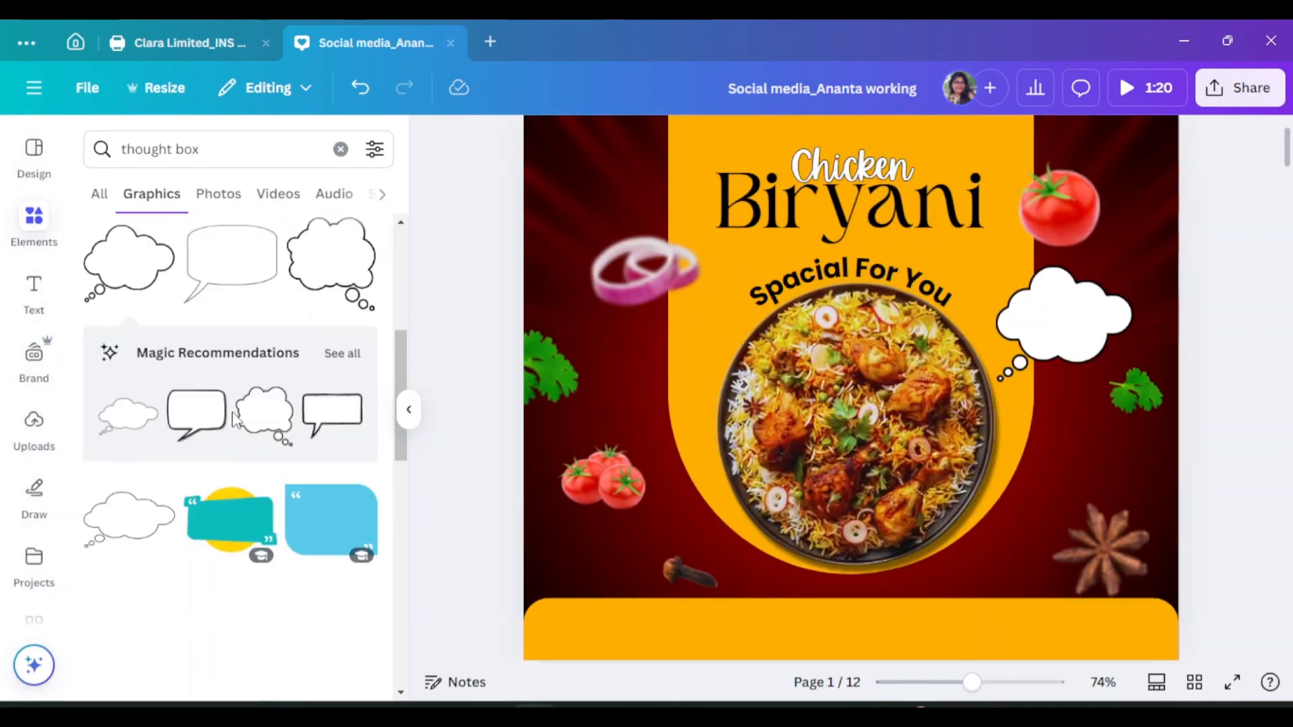
scroll(270, 417, "down", 2)
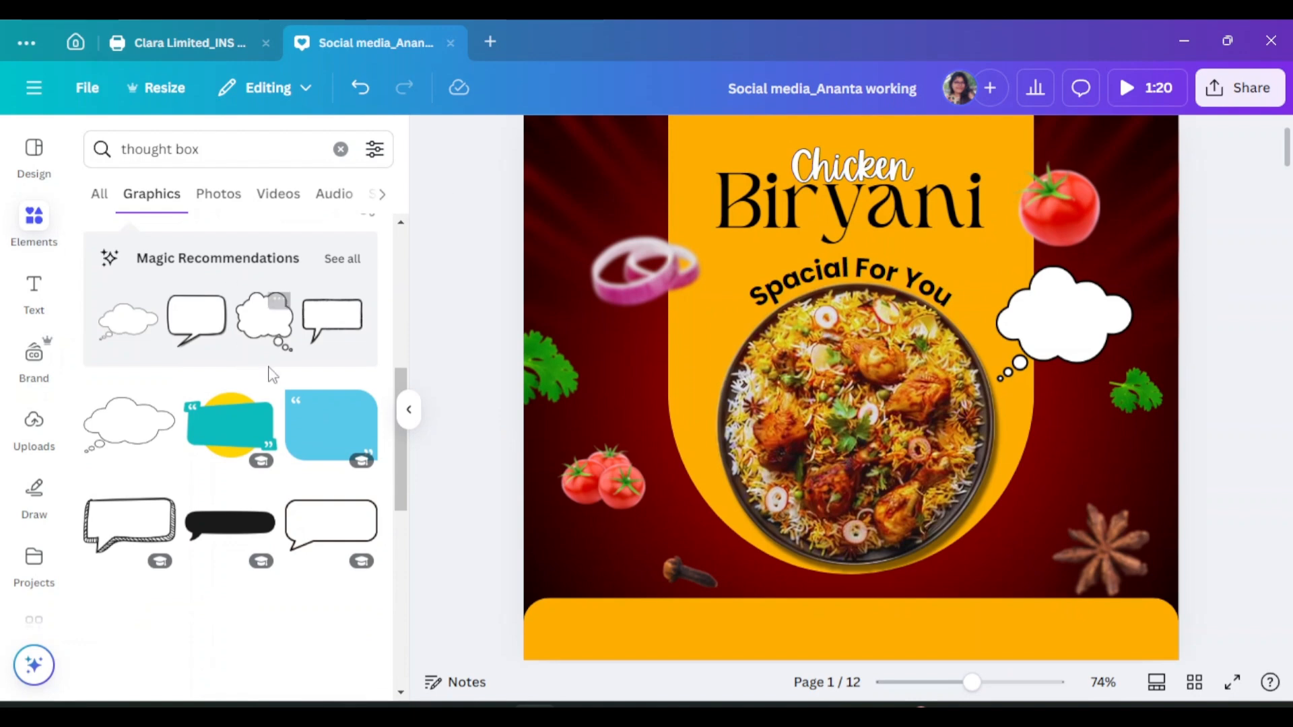
left_click(132, 431)
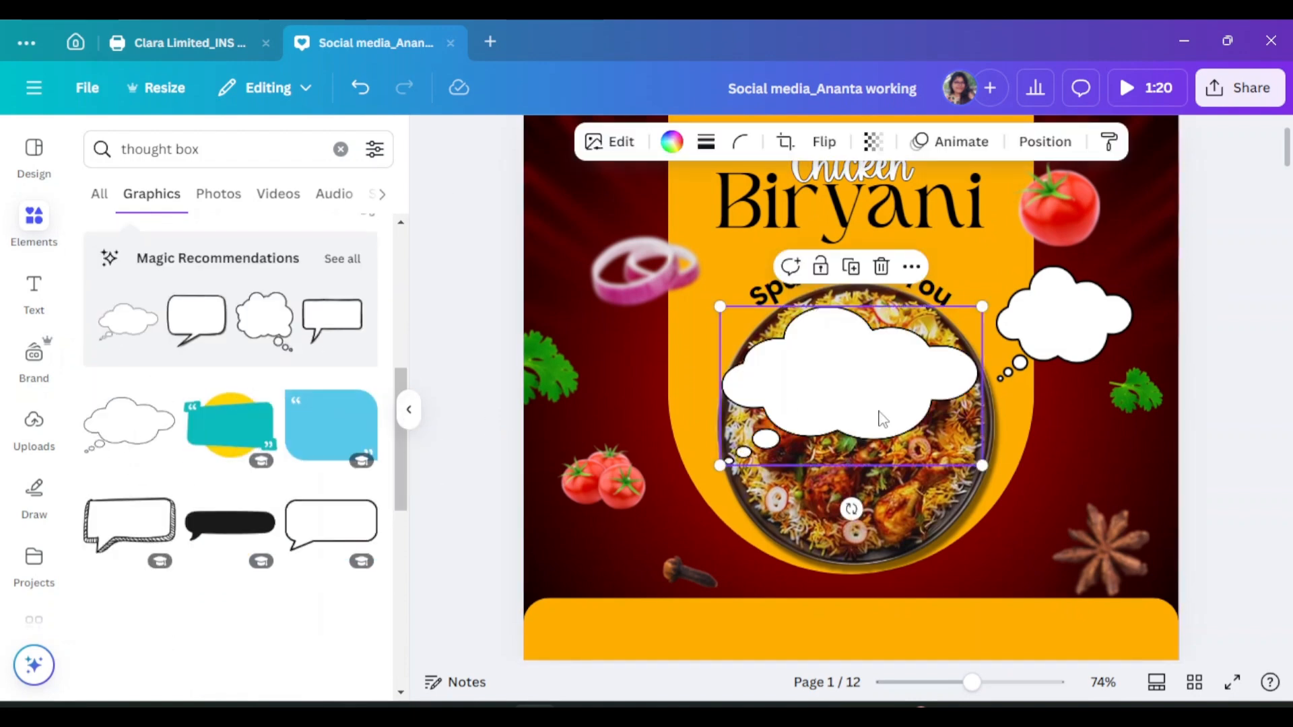
left_click(1058, 348)
key("Delete")
left_click(964, 404)
left_click_drag(982, 465, 858, 390)
left_click_drag(789, 342, 1033, 324)
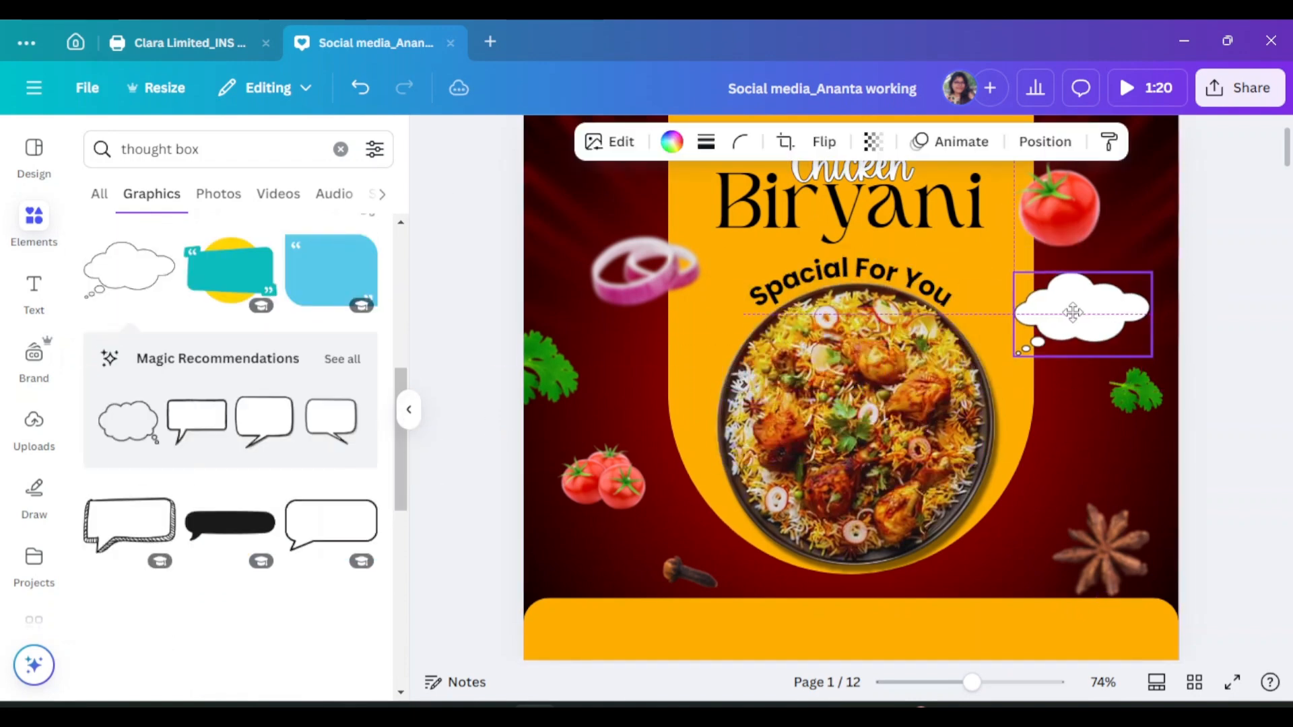
left_click(411, 410)
left_click(1017, 353)
Zoom to 134% and add a heading text box reading 'Exclusive'
left_click(998, 683)
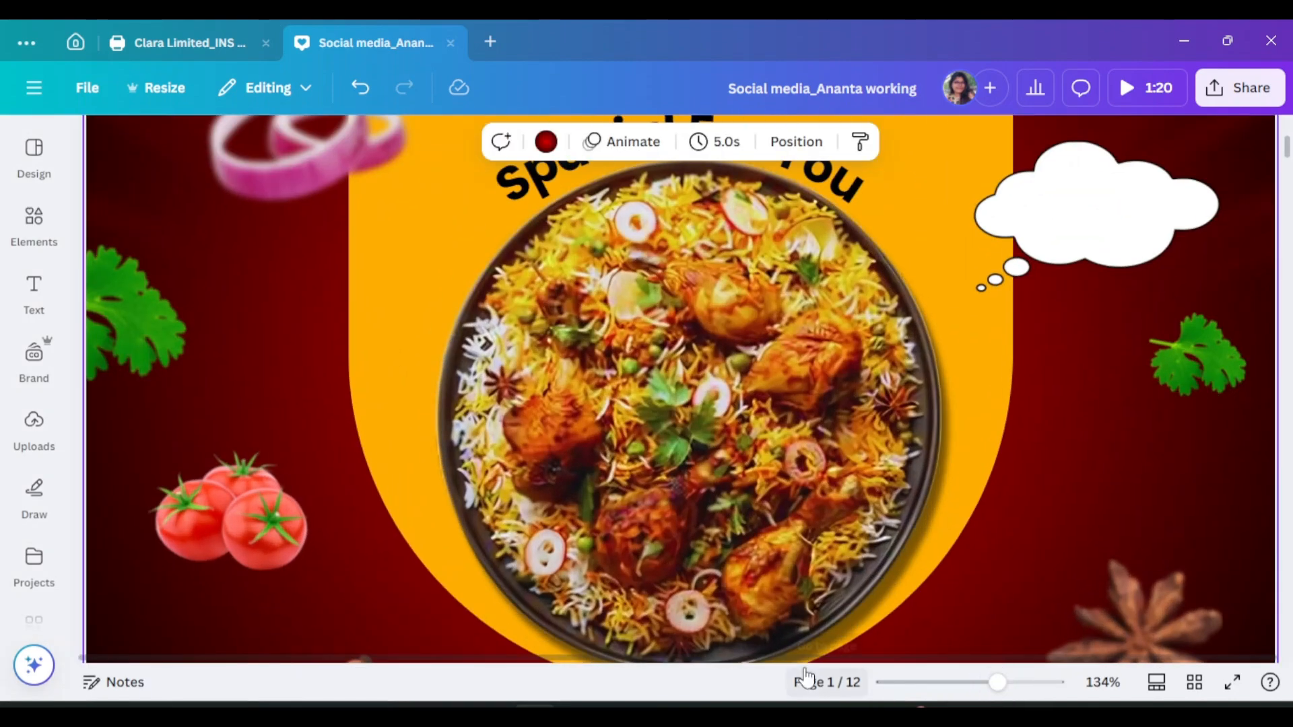
scroll(1089, 610, "up", 2)
left_click(33, 297)
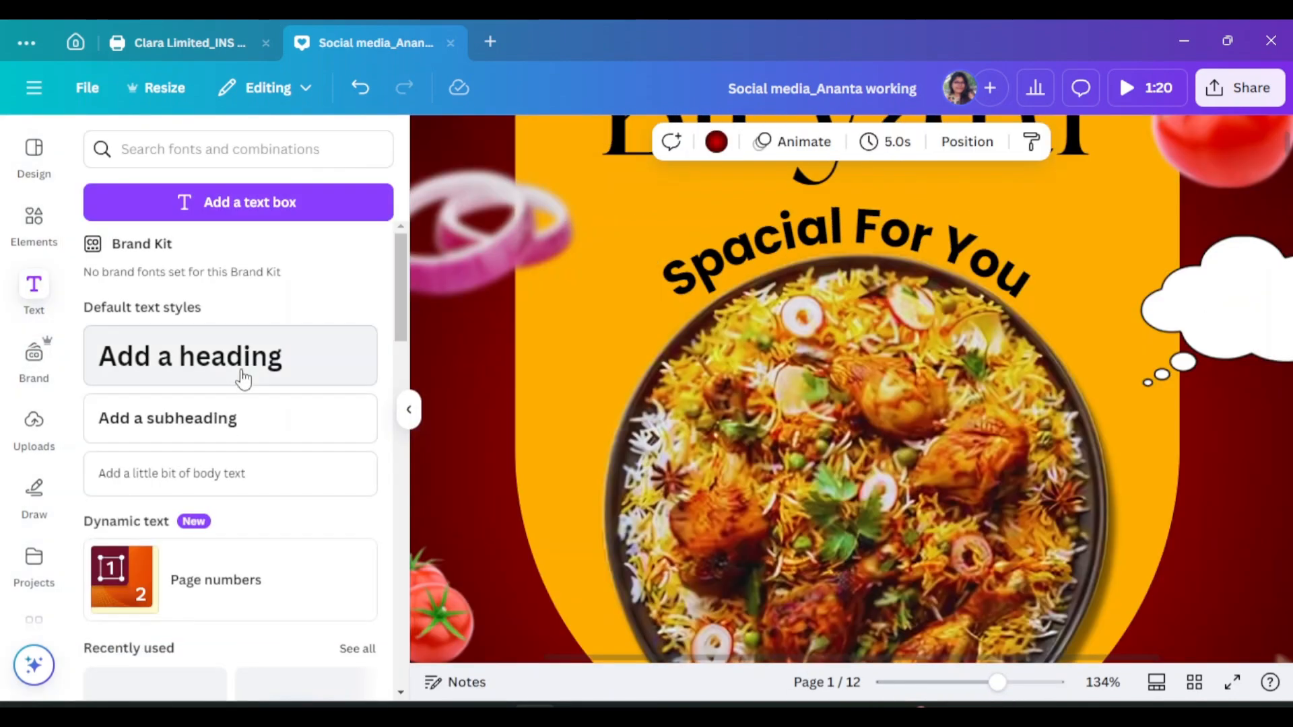
left_click(242, 375)
key("ctrl+a")
type("Exclu")
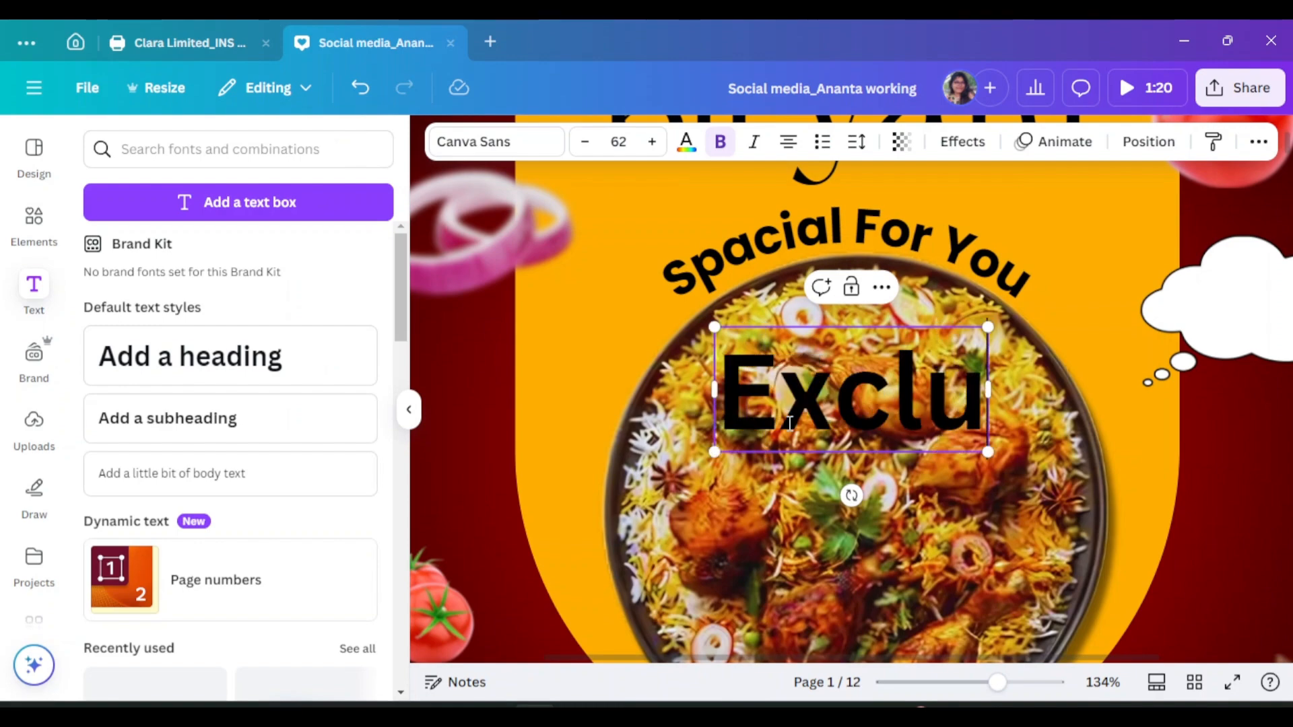
type("ive")
key("BackSpace")
key("BackSpace")
key("BackSpace")
type("si")
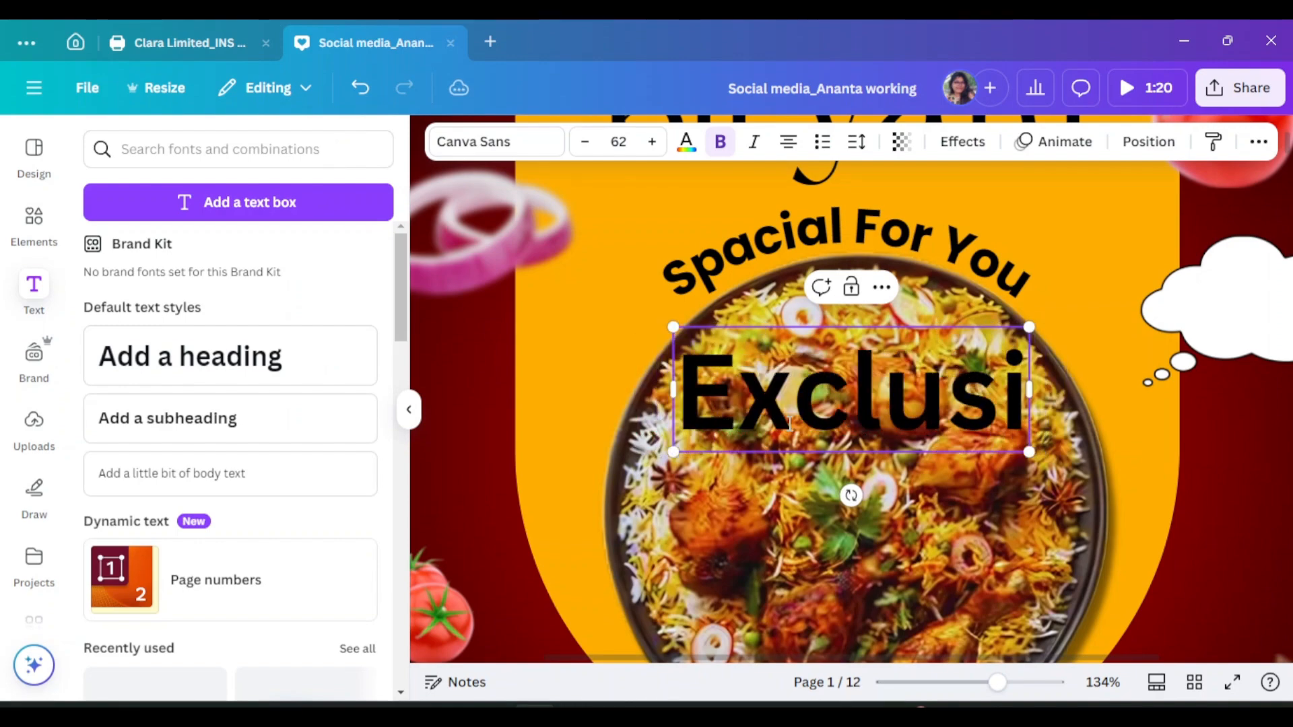
type("ve")
Shrink the 'Exclusive' heading and fit it inside the thought cloud
left_click(408, 410)
left_click_drag(920, 451, 817, 424)
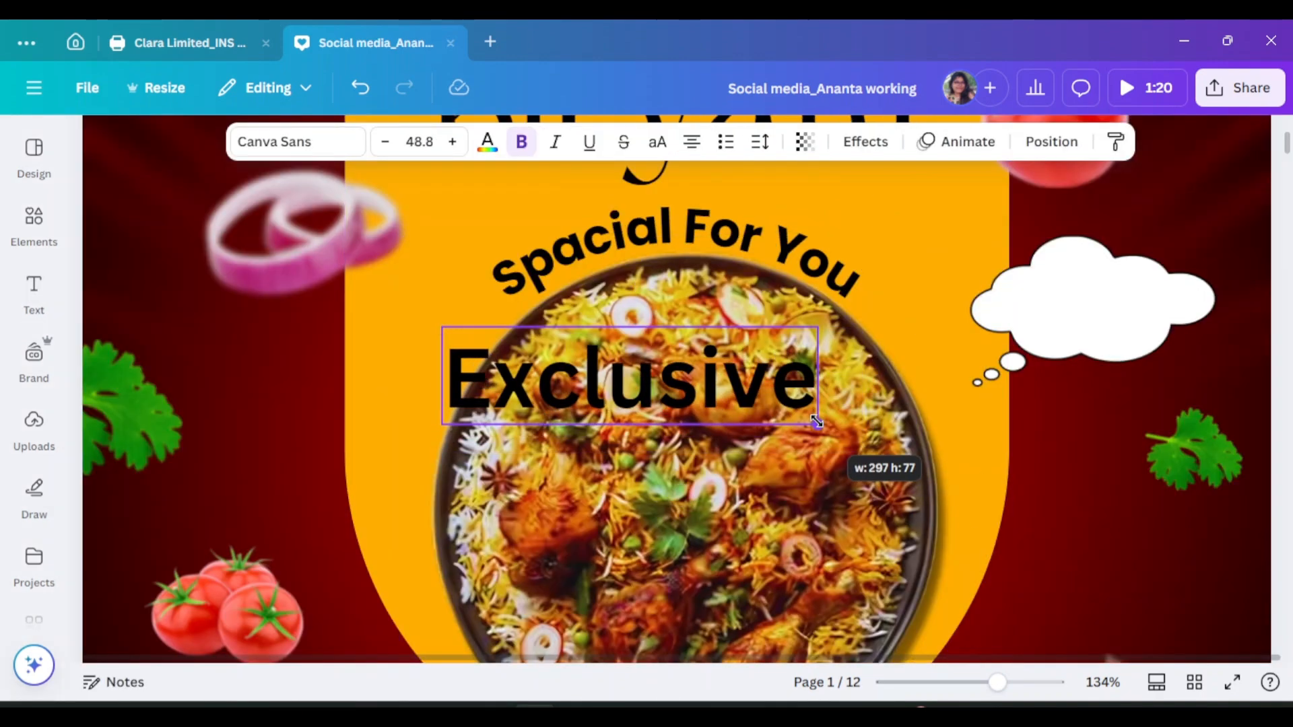
left_click_drag(620, 390, 1100, 319)
left_click_drag(921, 355, 1112, 306)
left_click_drag(1241, 286, 1090, 318)
left_click_drag(1083, 313, 1099, 307)
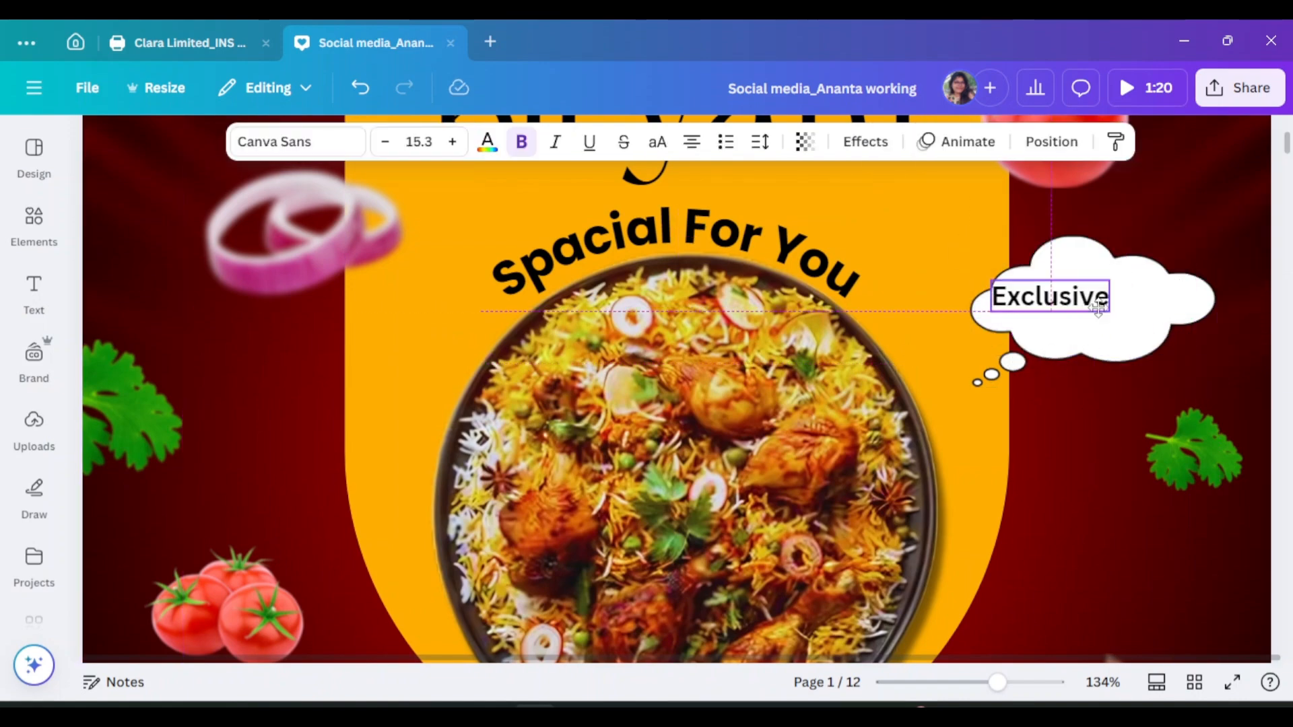
Change the text font to Poppins, then to Ample Display
left_click(276, 155)
scroll(195, 458, "down", 5)
left_click(178, 340)
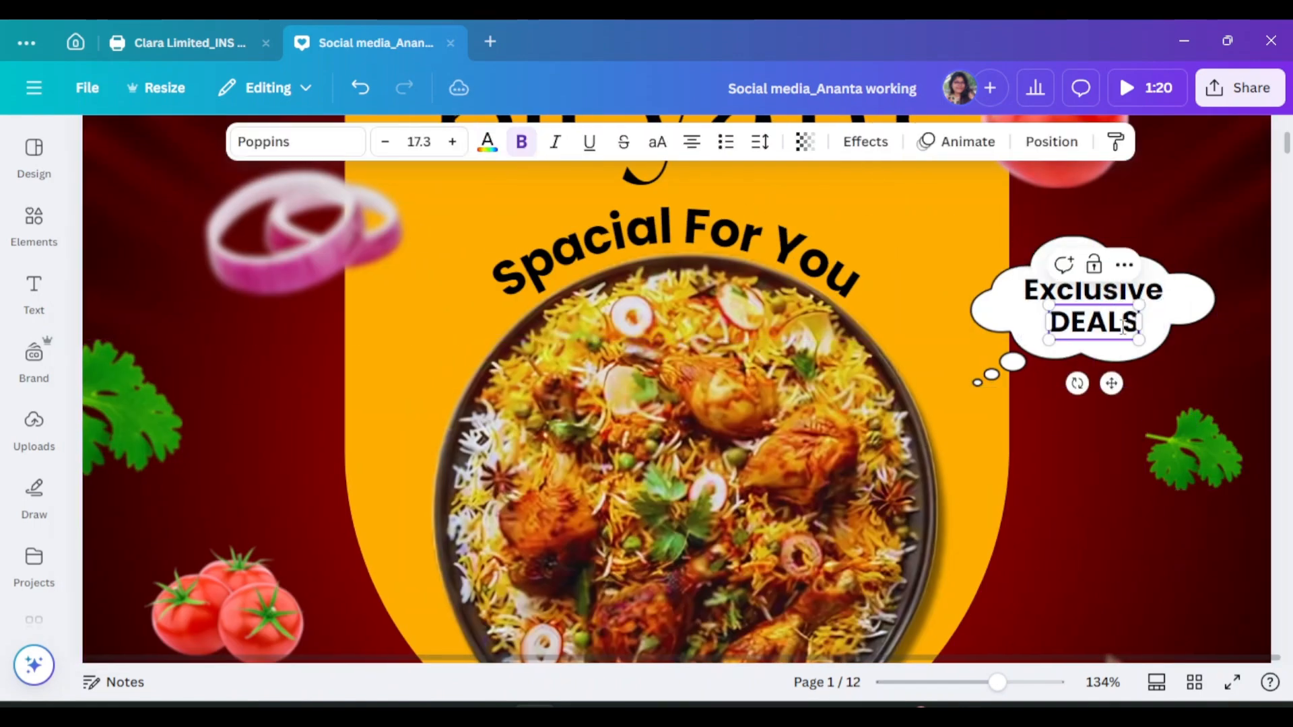
left_click(482, 141)
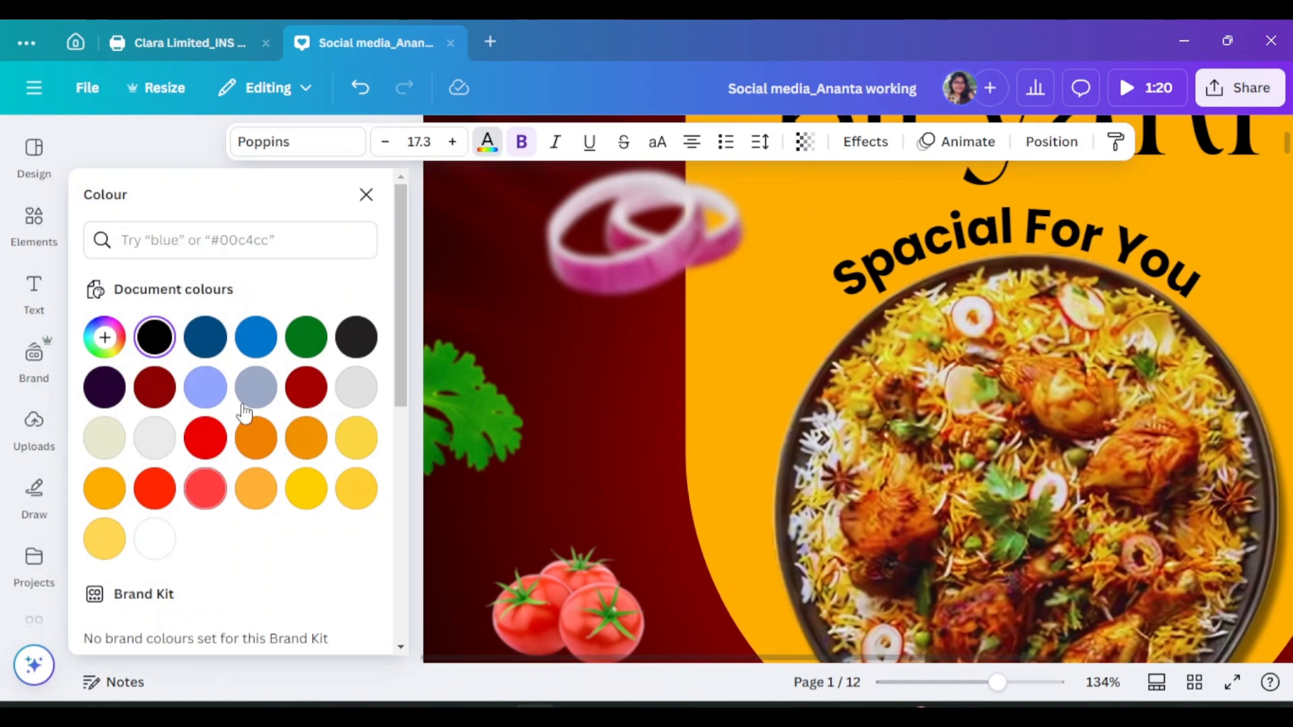
left_click(262, 154)
scroll(135, 397, "up", 1)
left_click(135, 358)
left_click(381, 194)
Colour the DEALS text red and nudge it slightly down in the cloud
left_click(1134, 330)
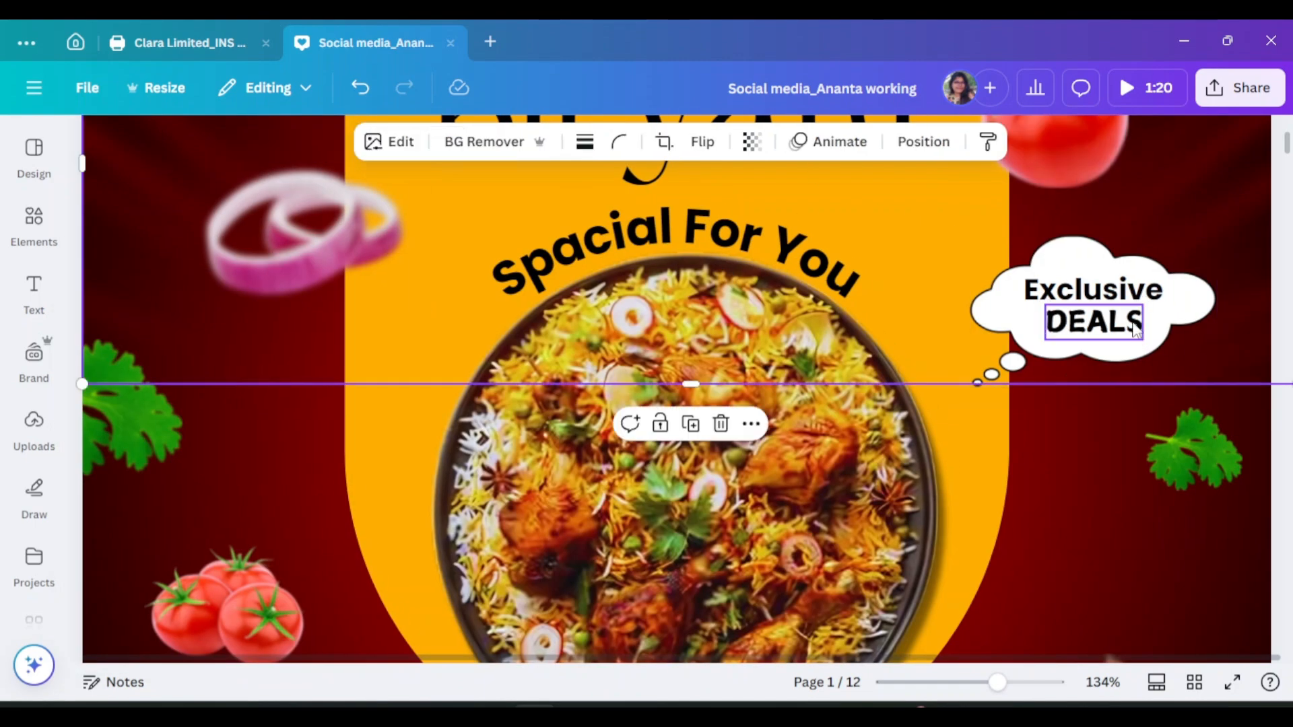
left_click(1134, 330)
left_click(484, 141)
left_click(155, 384)
left_click(364, 194)
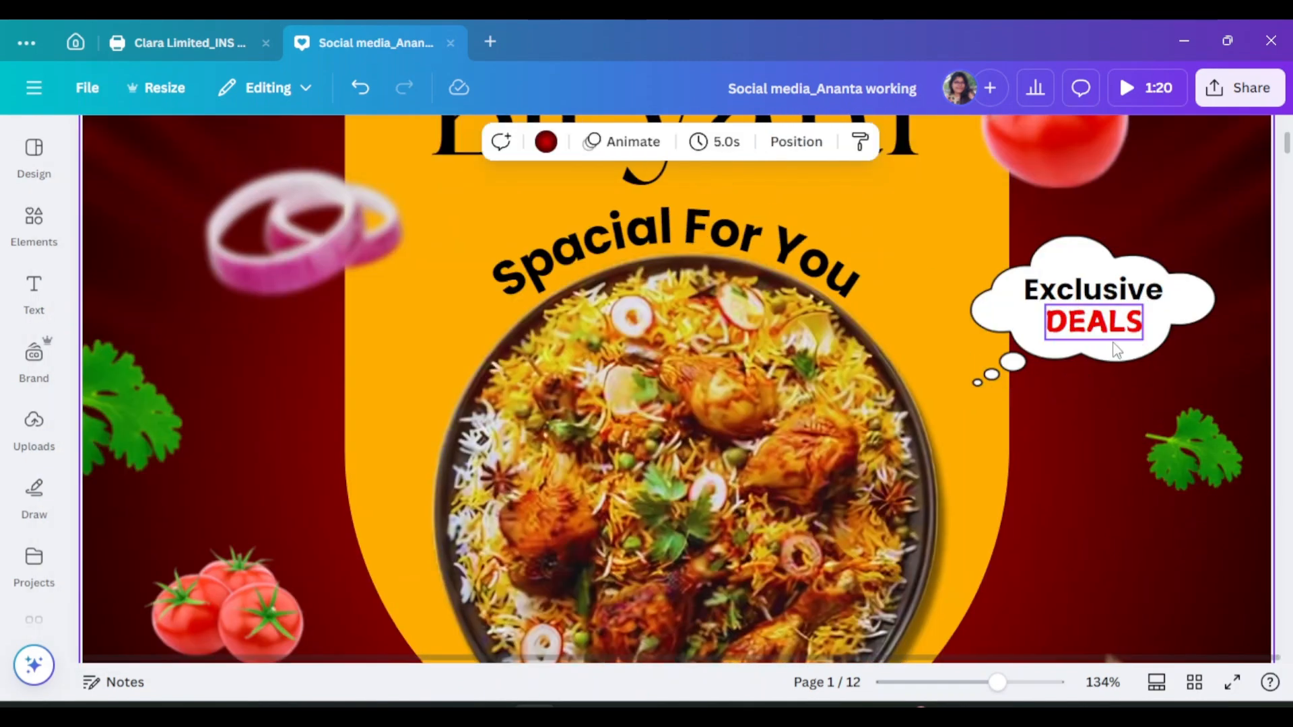
left_click_drag(1098, 328, 1098, 333)
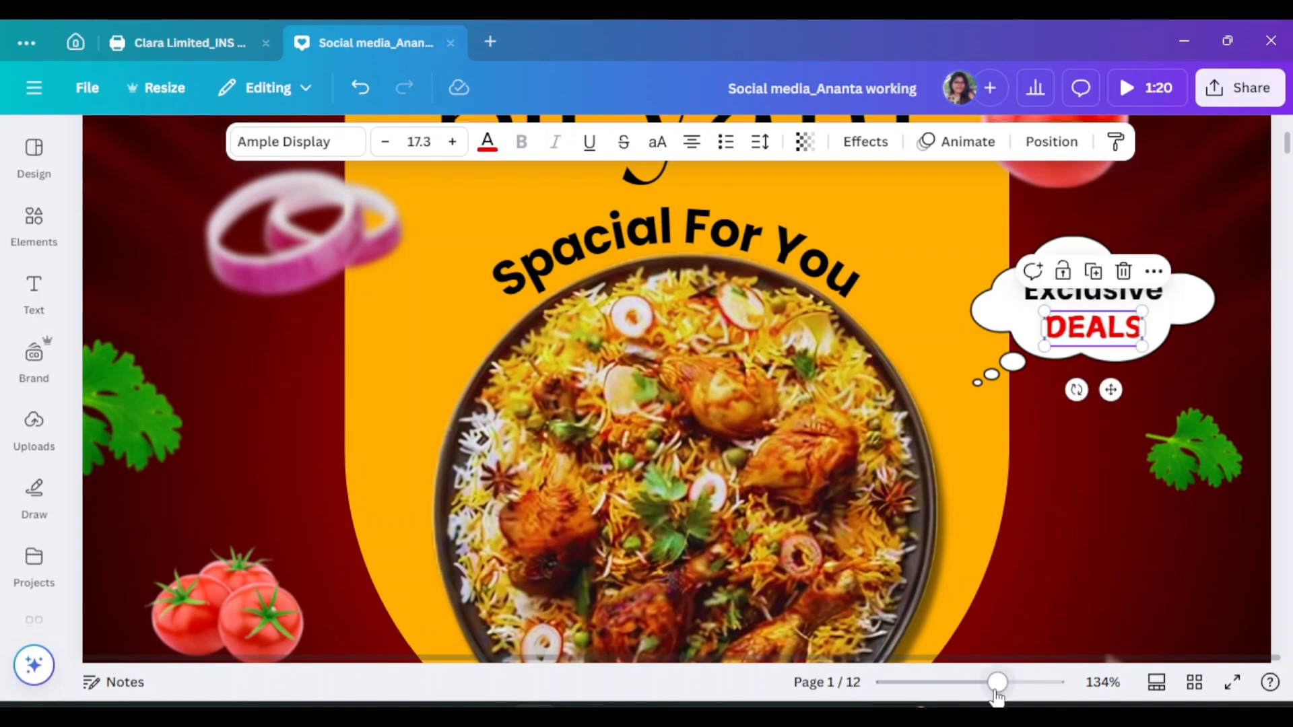
left_click_drag(995, 691, 979, 691)
left_click(1203, 423)
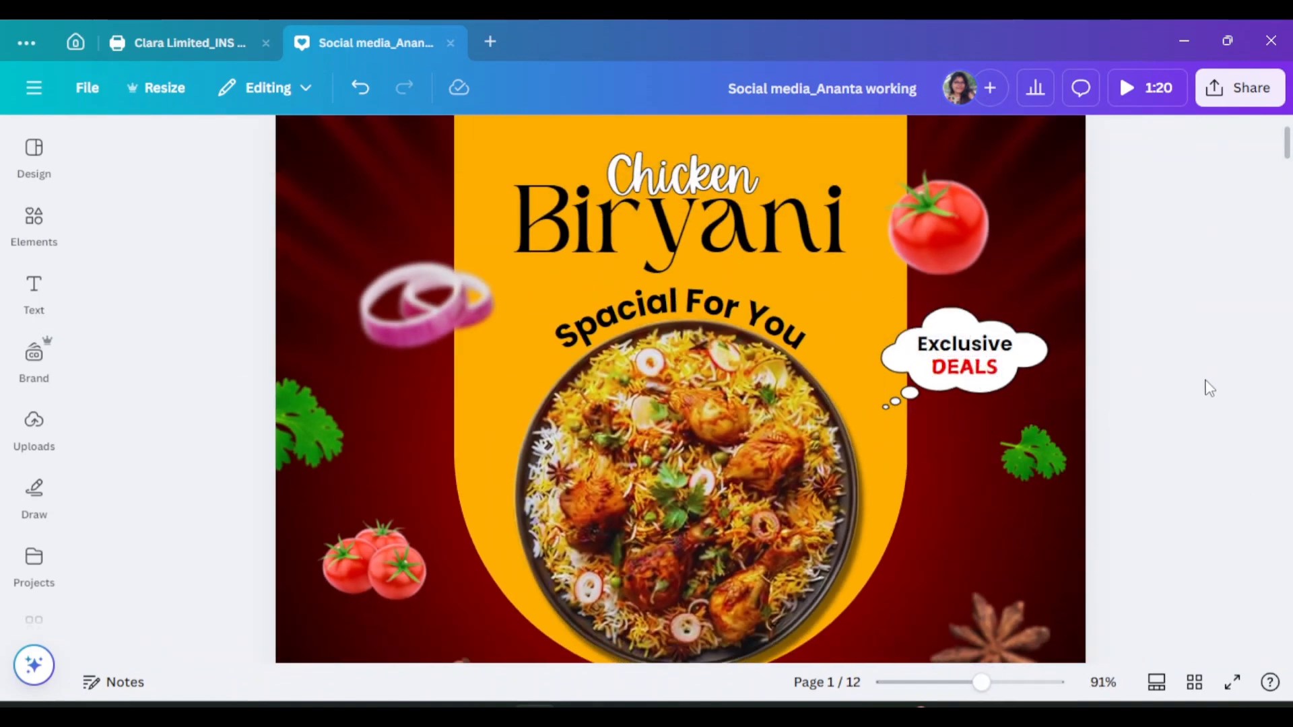
Drag the upper-right coriander sprig down to the poster's lower right
scroll(1175, 427, "down", 3)
left_click(1069, 457)
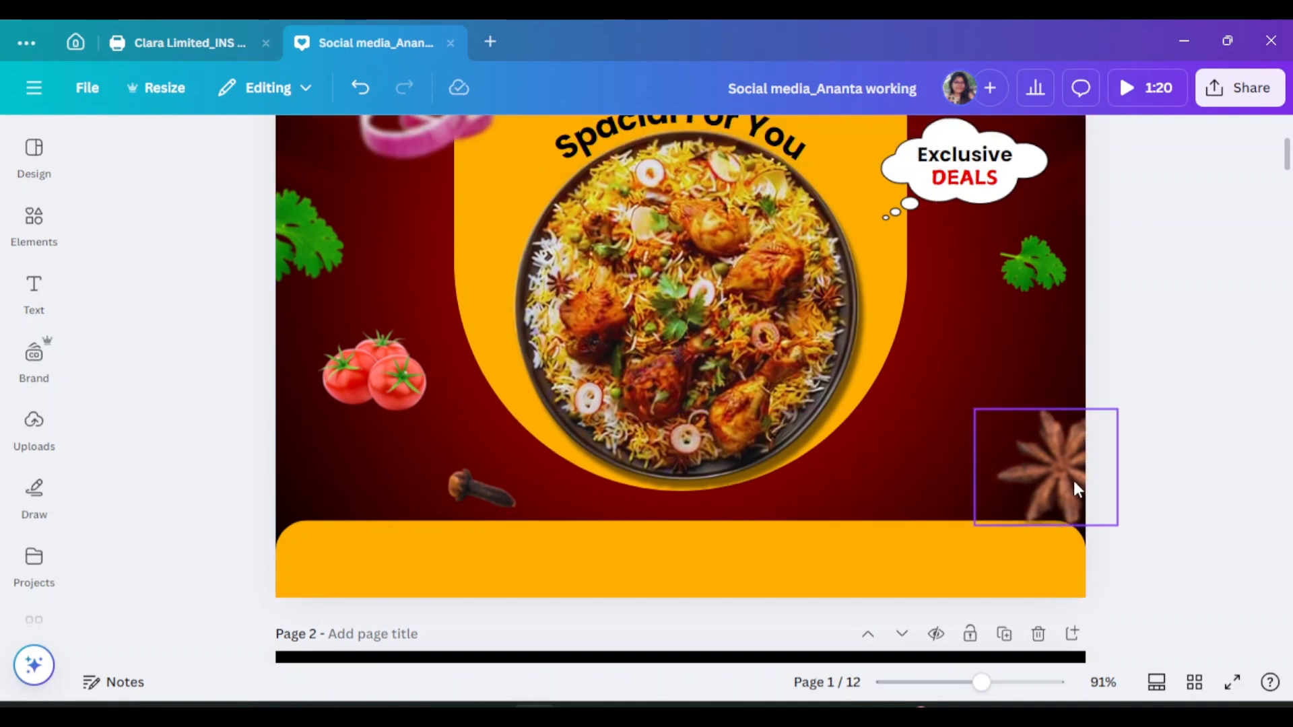
scroll(1197, 455, "up", 2)
left_click(1034, 357)
left_click_drag(1063, 361, 987, 479)
left_click(1247, 410)
scroll(1160, 413, "up", 3)
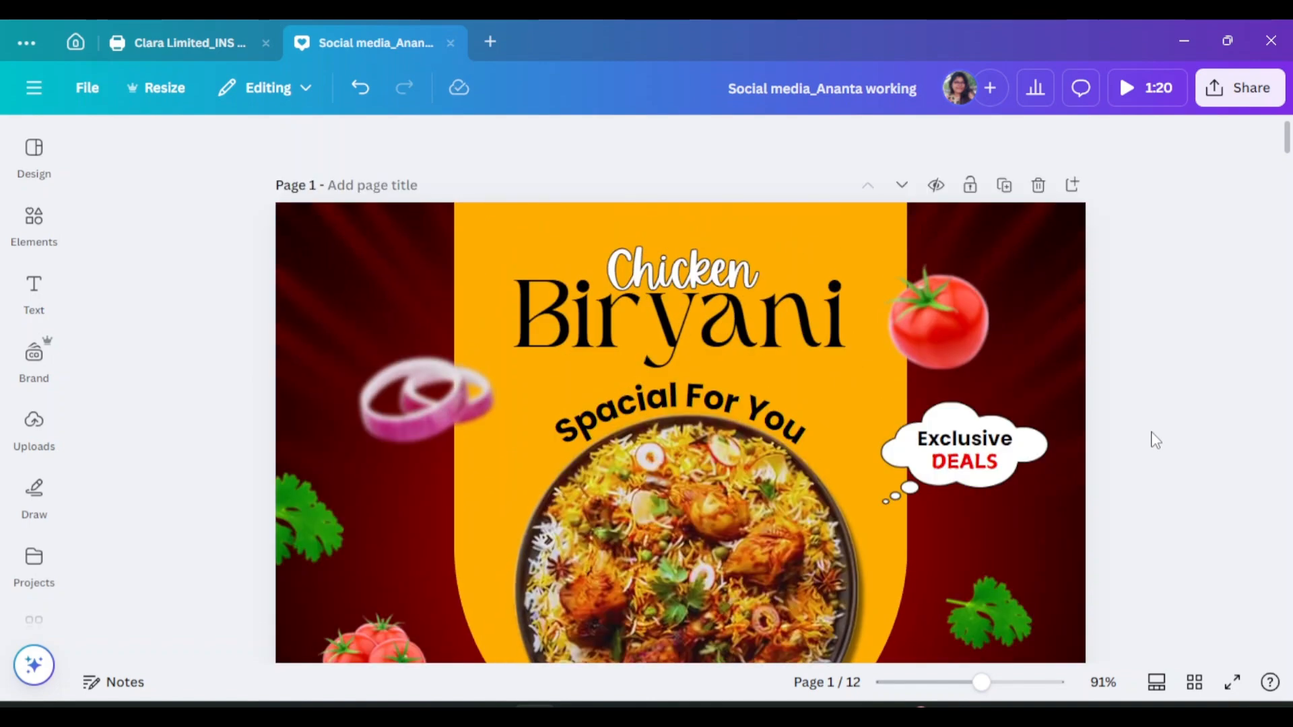
Search Elements for 'insta' and add the outline Instagram logo
left_click(34, 222)
left_click(339, 146)
type("ins")
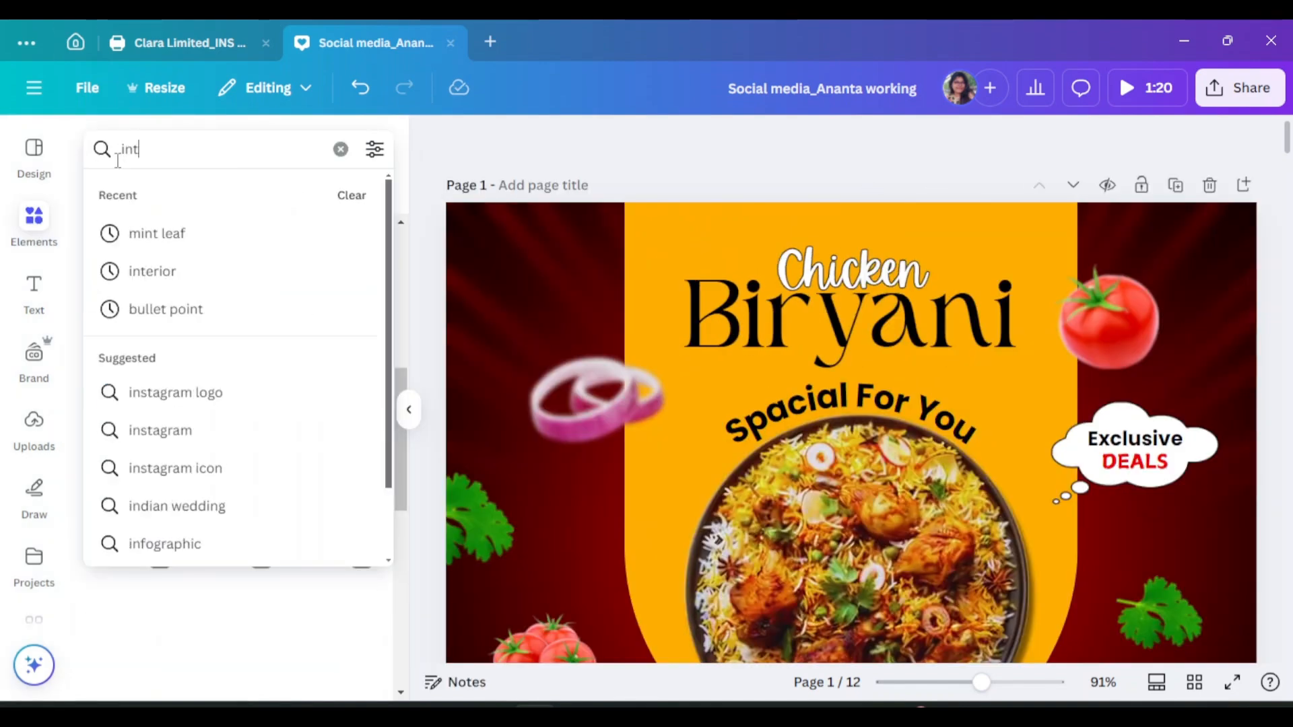
type("ta")
left_click(202, 225)
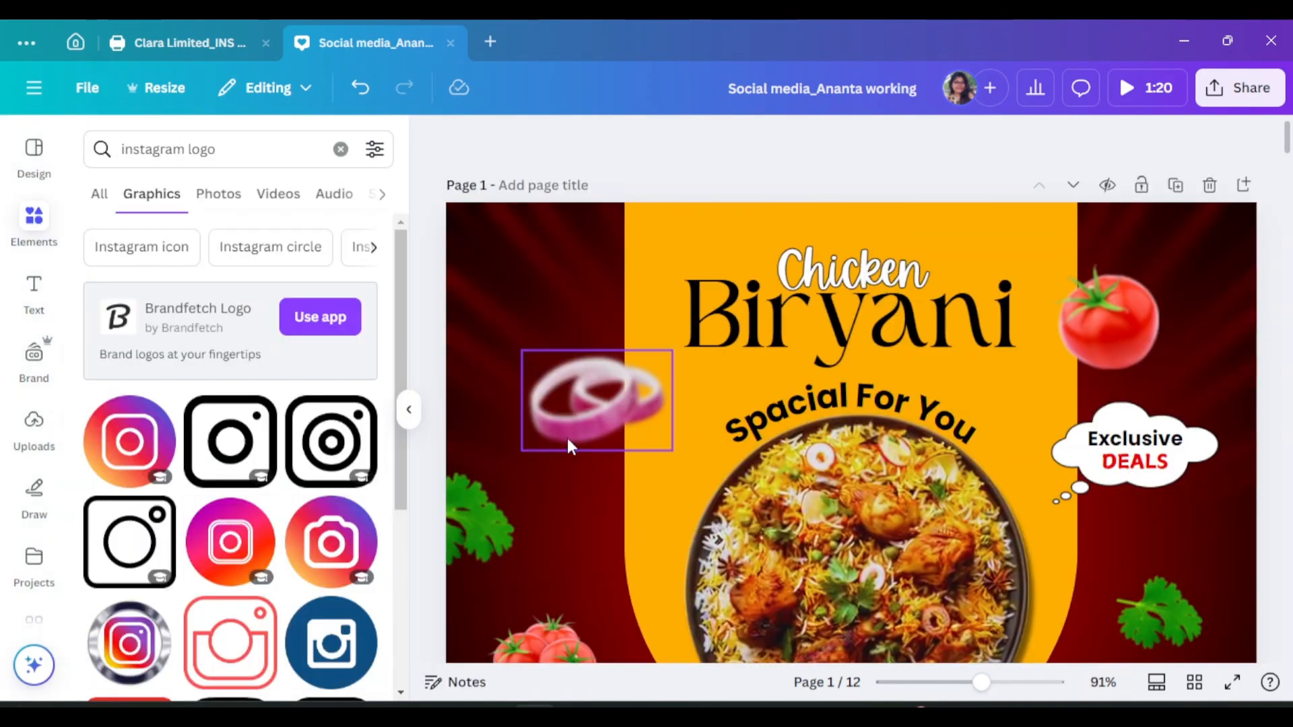
left_click(230, 441)
Search 'facebook' and add the teal Facebook logo
double_click(153, 149)
type("f")
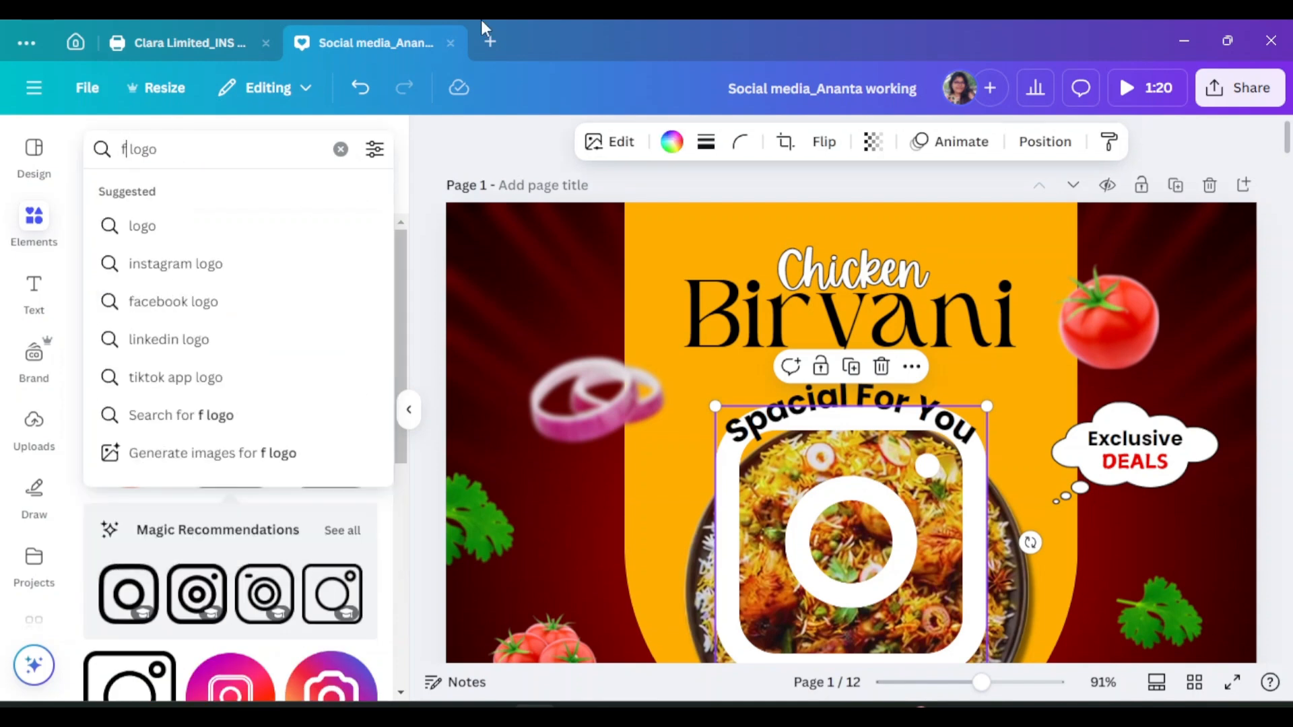
type("acebook")
key("Return")
left_click(138, 452)
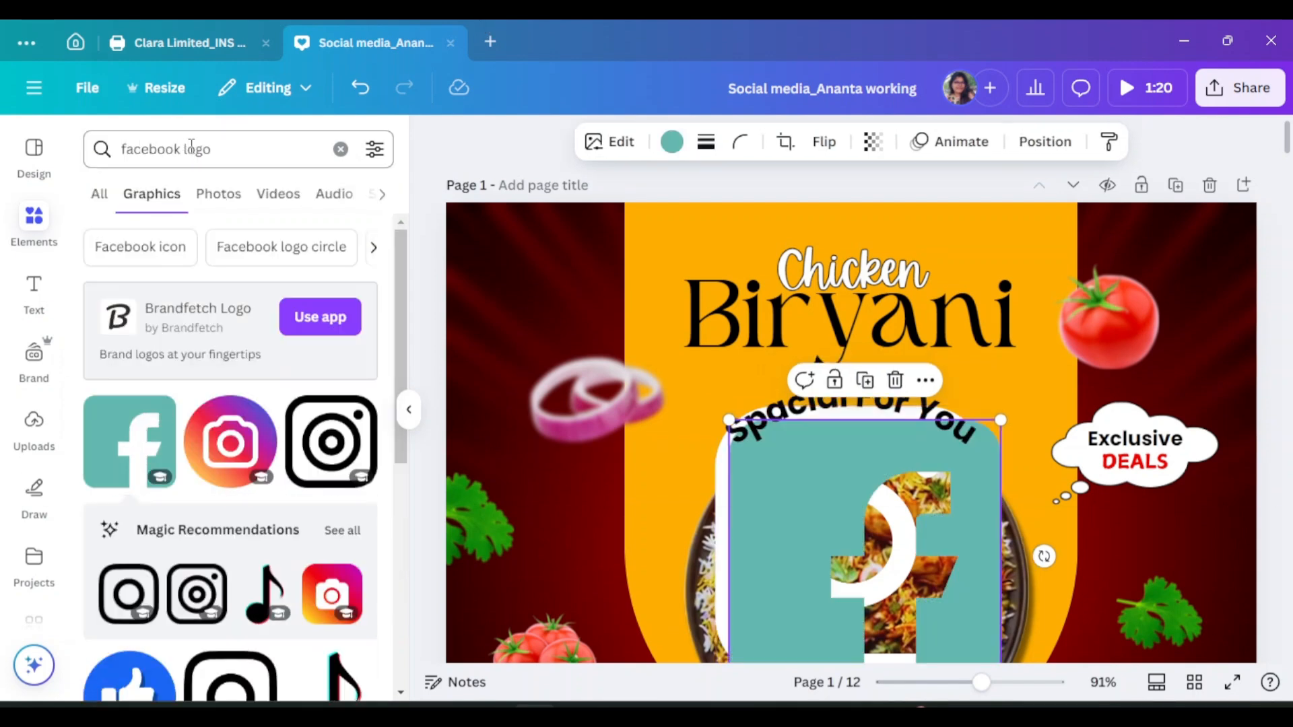
Search 'youtube', then 'twitter', and add the outlined X logo
left_click_drag(180, 150, 104, 147)
type("youtube")
key("Return")
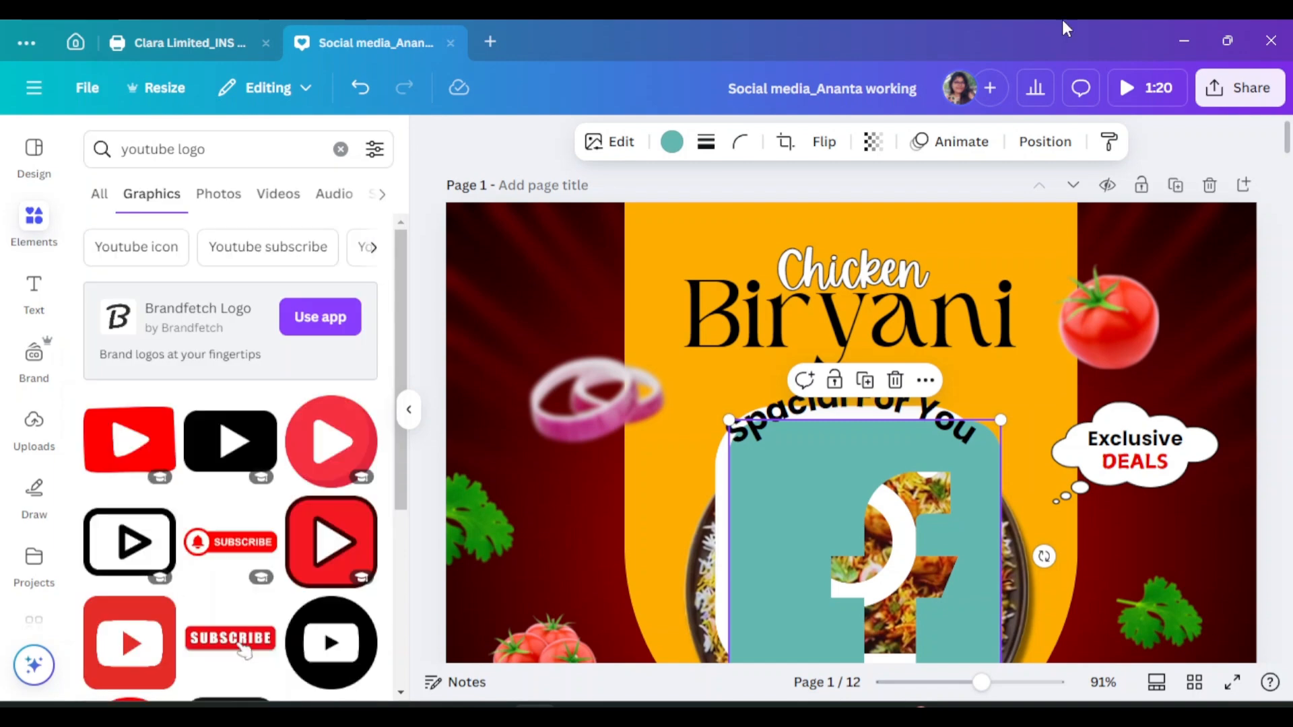
double_click(154, 149)
key("BackSpace")
type("twi")
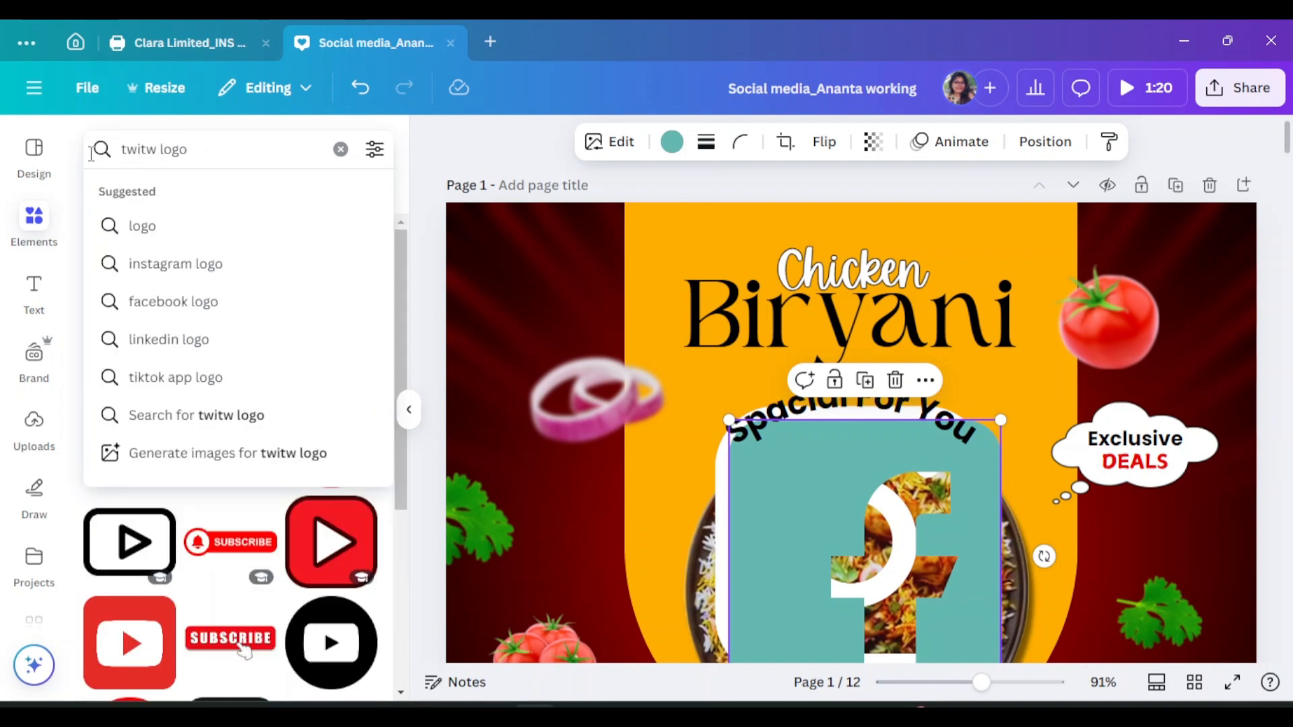
type("tter")
key("Return")
left_click(230, 441)
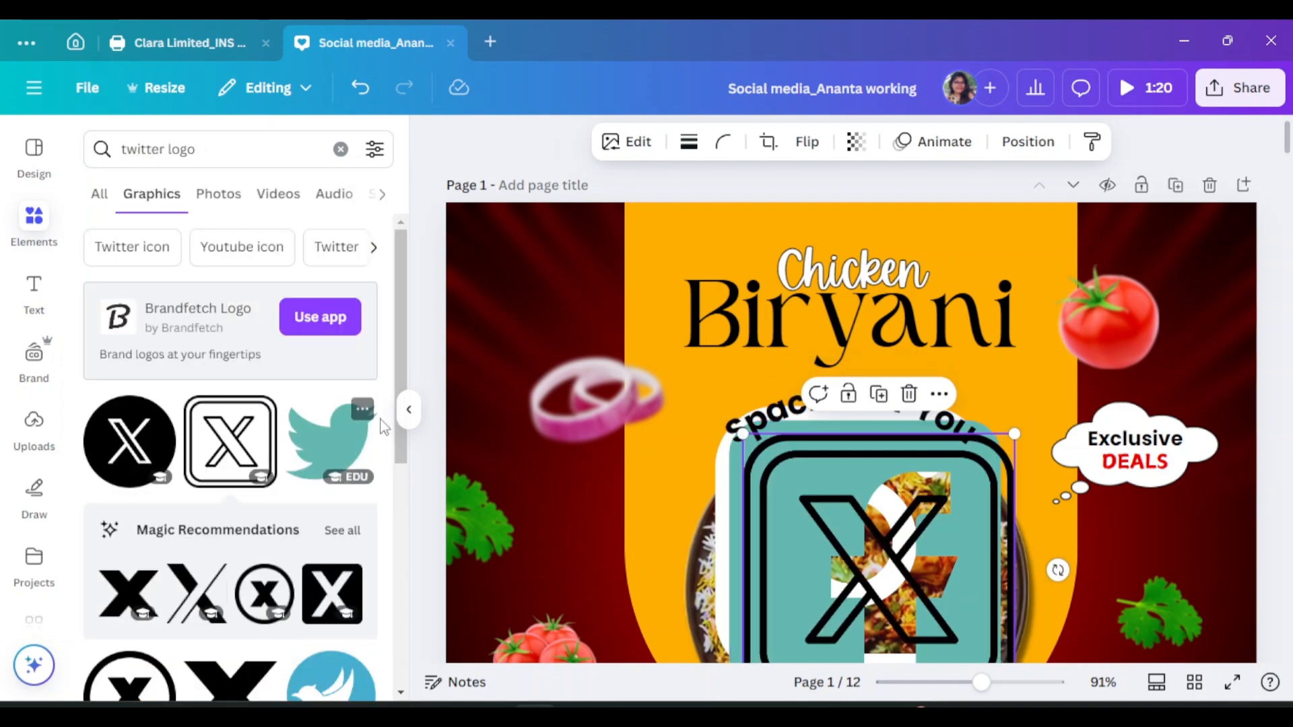
Recolour the X logo white, then resize and reposition it
scroll(924, 293, "down", 4)
left_click(854, 324)
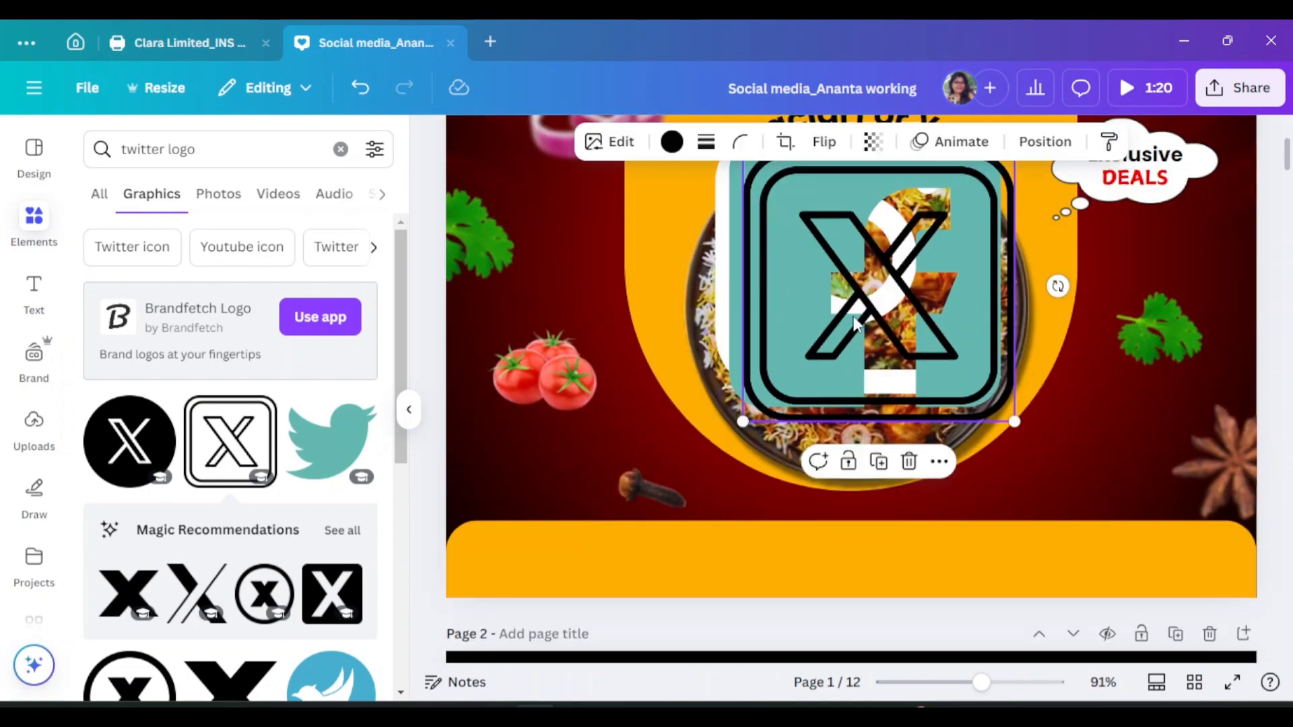
left_click(672, 141)
left_click(207, 485)
left_click(408, 409)
scroll(862, 464, "up", 3)
left_click_drag(835, 444, 885, 390)
left_click_drag(894, 553, 1034, 257)
scroll(1053, 269, "up", 2)
left_click_drag(1025, 242, 1054, 240)
scroll(629, 385, "down", 3)
Recolour the Facebook logo white and move it up and left
left_click(629, 385)
left_click(499, 142)
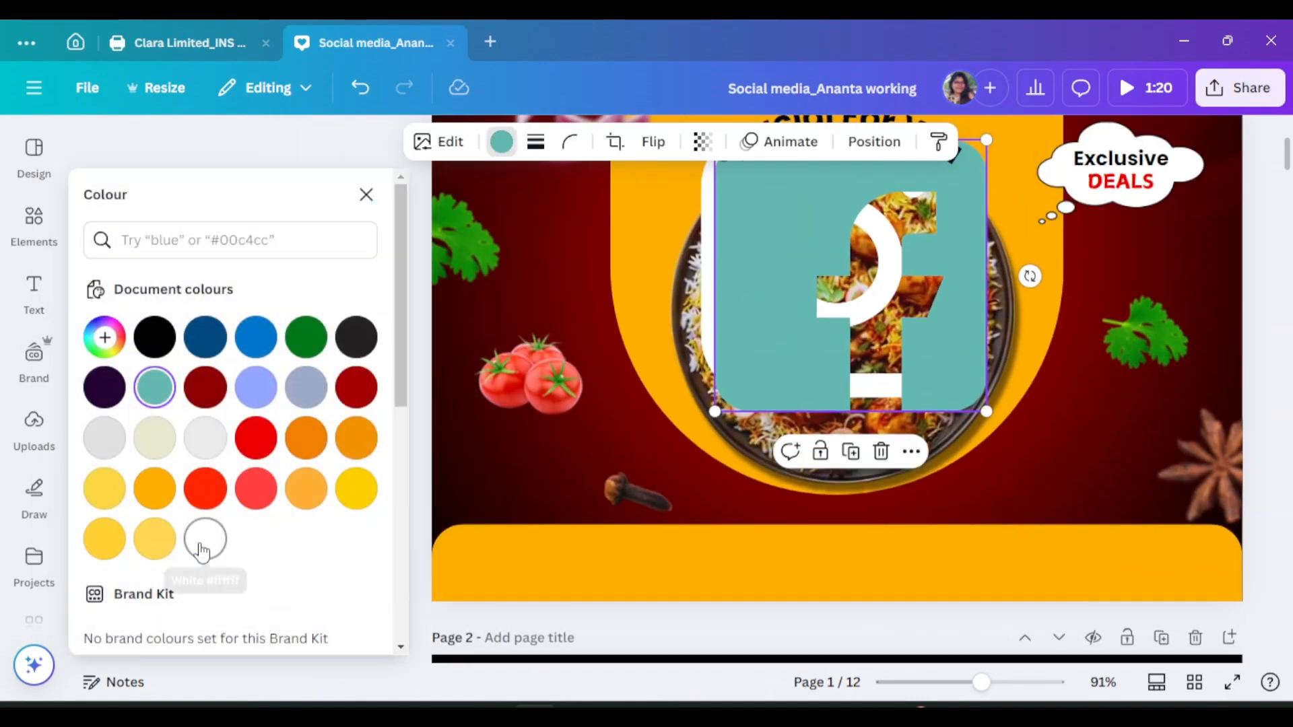
left_click(204, 538)
left_click_drag(985, 411, 778, 202)
scroll(769, 295, "up", 2)
left_click_drag(771, 298, 711, 220)
left_click(366, 195)
Shrink the large Instagram logo and drag it to the top right
scroll(1154, 303, "up", 3)
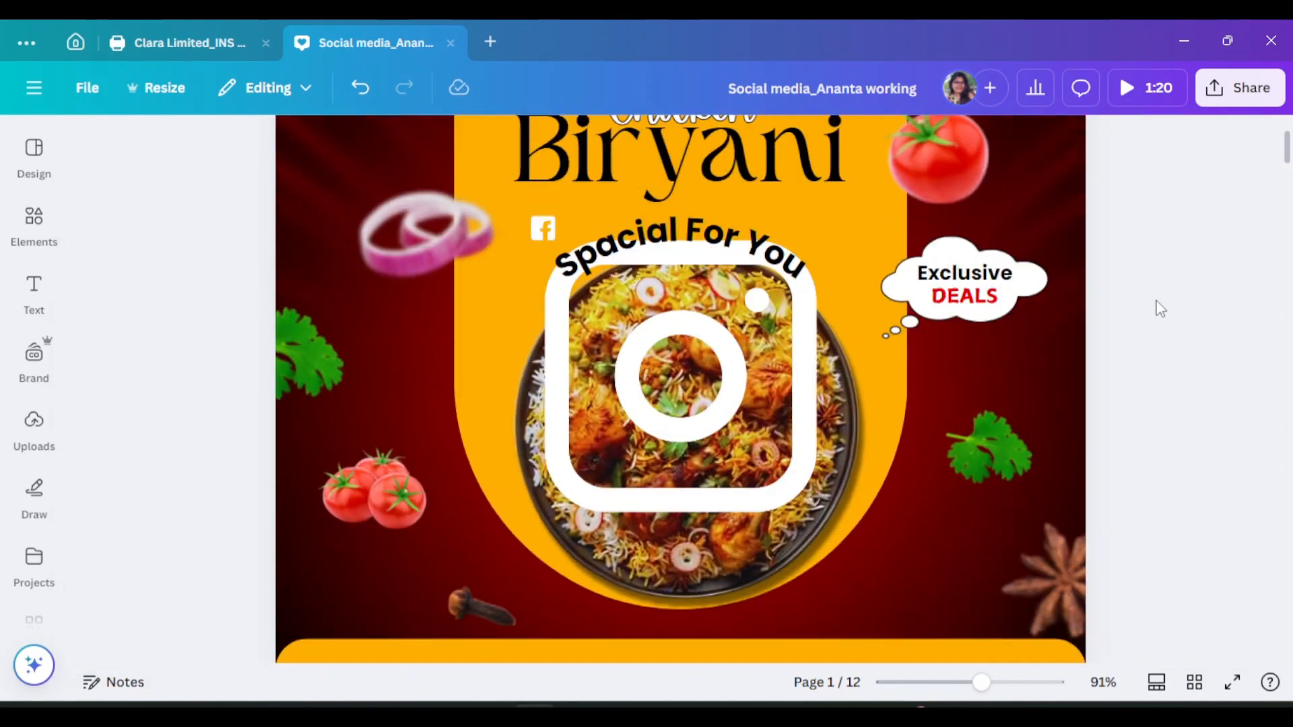
left_click_drag(546, 271, 989, 235)
scroll(989, 235, "up", 2)
scroll(1004, 245, "down", 4)
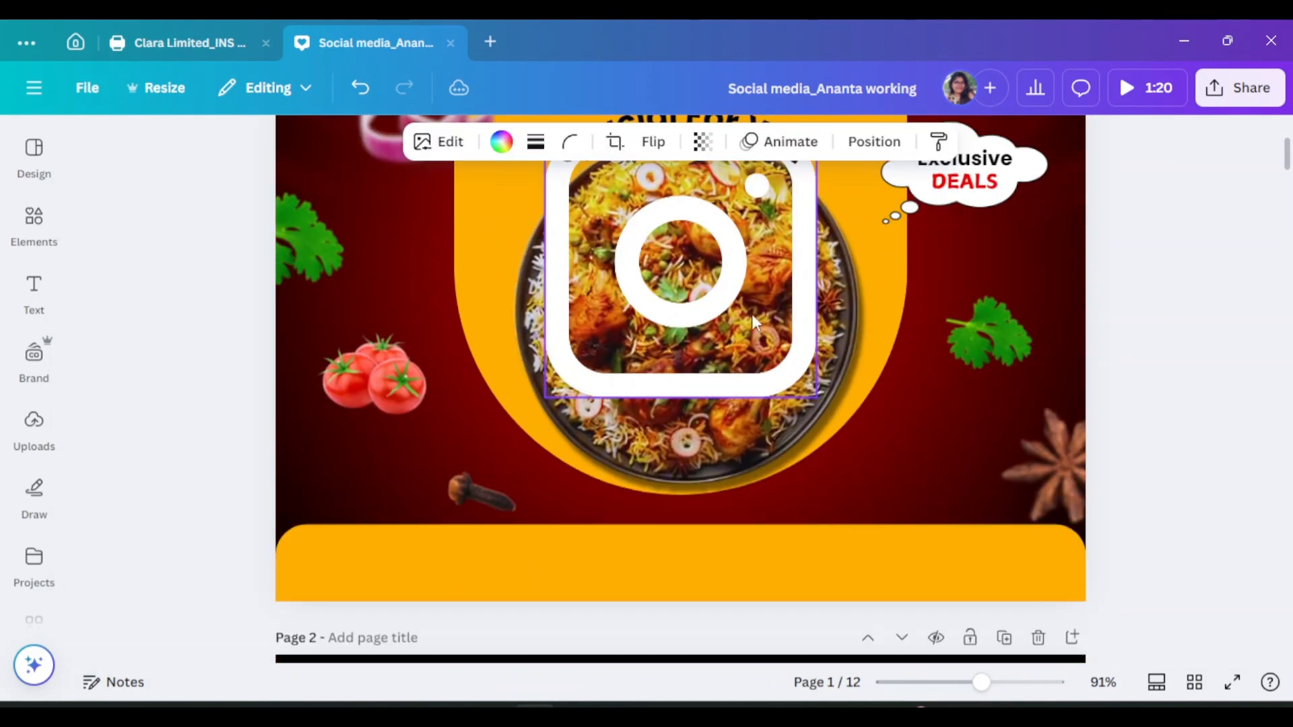
left_click(751, 314)
scroll(752, 314, "up", 1)
left_click_drag(816, 491, 551, 211)
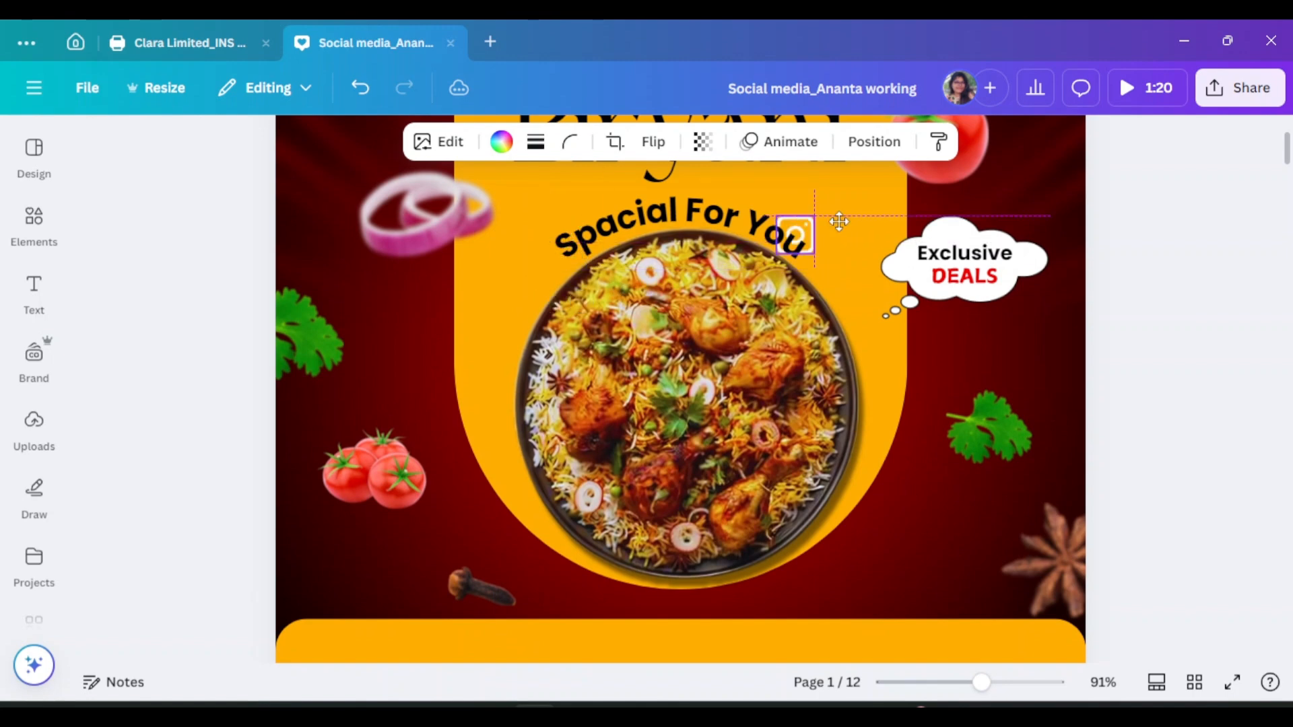
scroll(909, 229, "up", 3)
left_click_drag(839, 221, 970, 251)
scroll(970, 303, "down", 3)
Select the cloud with 'Exclusive' and 'DEALS' as a group and shrink it
left_click(998, 260)
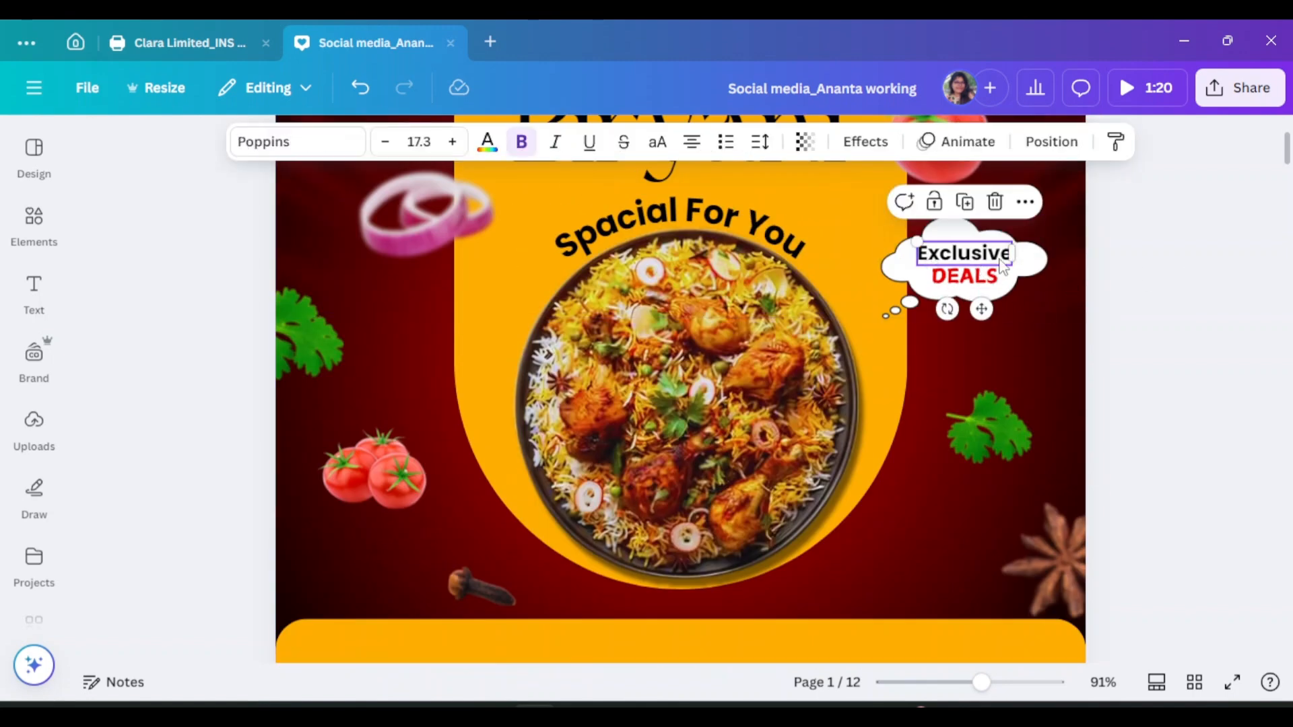
left_click(982, 266, "shift")
left_click(980, 254, "shift")
left_click(1028, 264, "shift")
left_click_drag(1051, 321, 1025, 290)
Nudge the Facebook and Instagram icons into place beside the X icon
scroll(1092, 304, "up", 3)
left_click(954, 347)
scroll(954, 346, "up", 3)
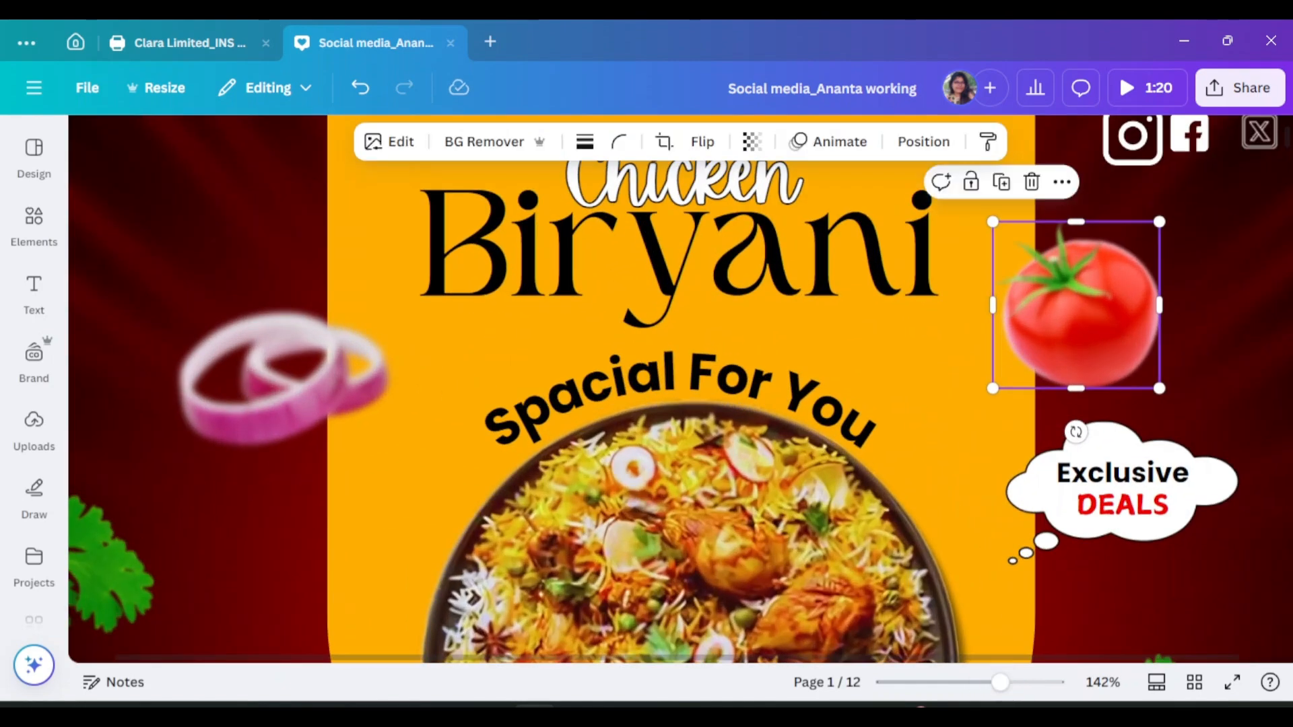
scroll(1177, 576, "right", 1)
scroll(1192, 403, "up", 2)
left_click(1145, 270)
mouse_move(1145, 269)
left_mouse_down()
mouse_move(1157, 269)
mouse_move(1092, 276)
mouse_move(1164, 265)
mouse_move(1181, 284)
mouse_move(1156, 268)
left_mouse_up()
left_click(1108, 291)
mouse_move(1171, 283)
left_mouse_down()
mouse_move(1163, 275)
mouse_move(1171, 284)
left_mouse_up()
Align the X, Instagram and Facebook icons evenly via Position, then view the whole page
left_click(1218, 270)
left_click(1108, 266, "shift")
left_click(1155, 268, "shift")
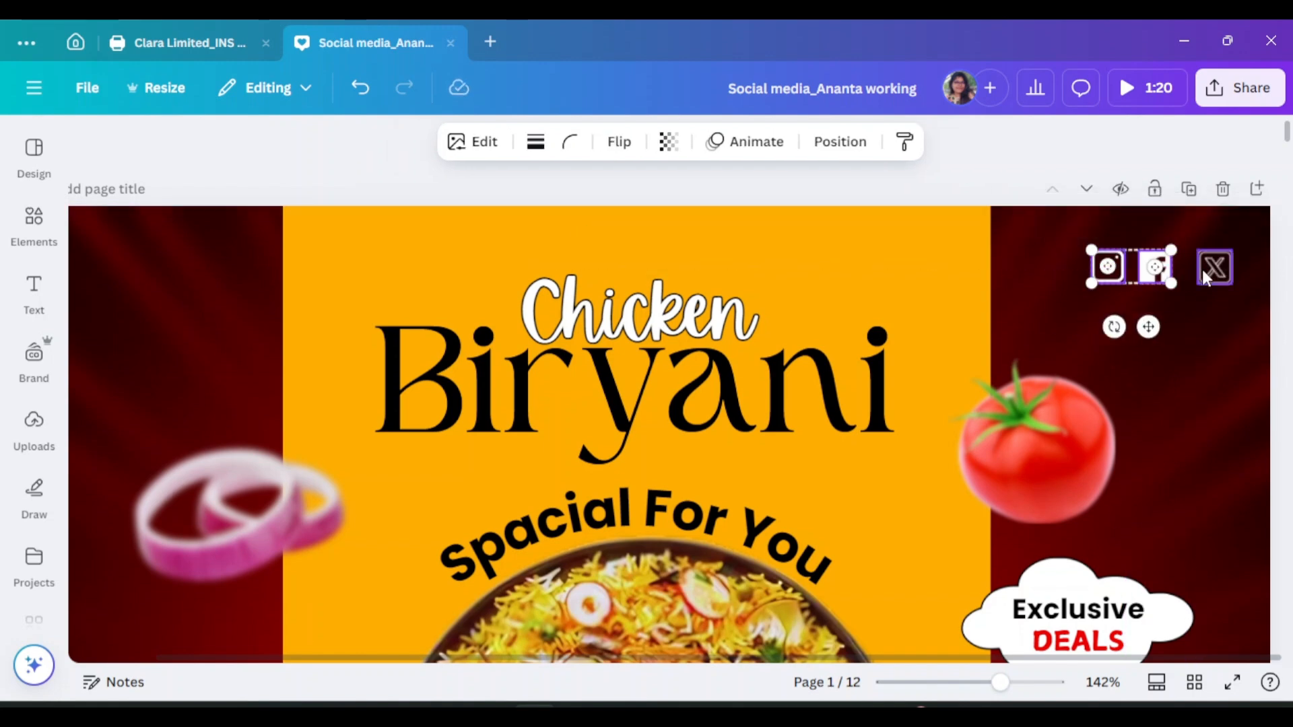
left_click(837, 139)
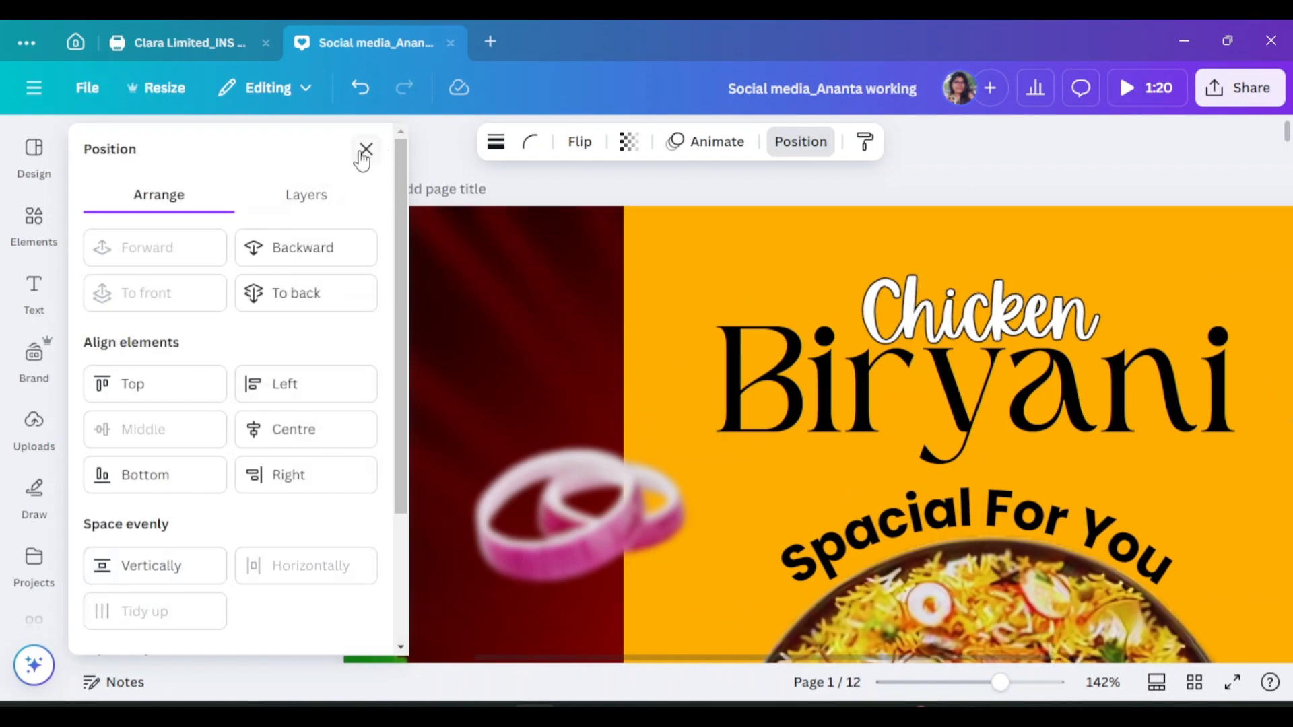
left_click(366, 149)
key("ctrl+alt+0")
Search Elements for 'food logo' and add the cartoon chef graphic to the design
left_click(18, 228)
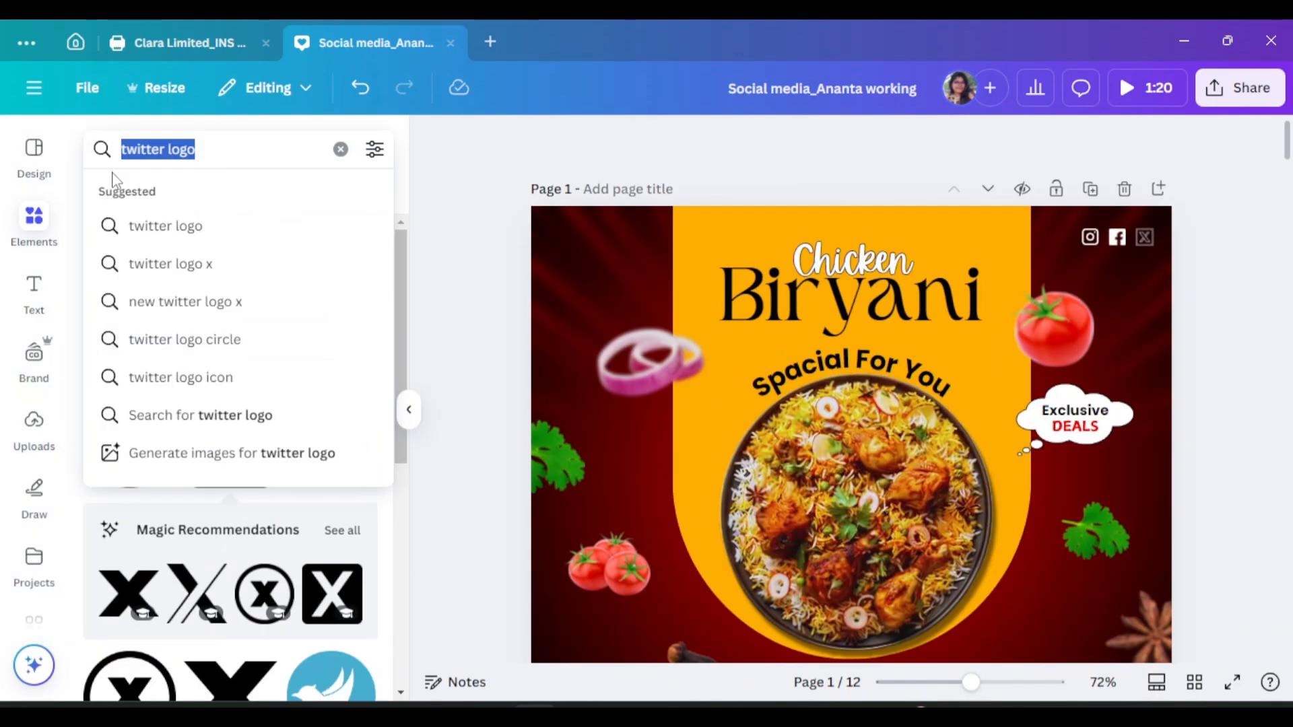
type("food logo")
key("Return")
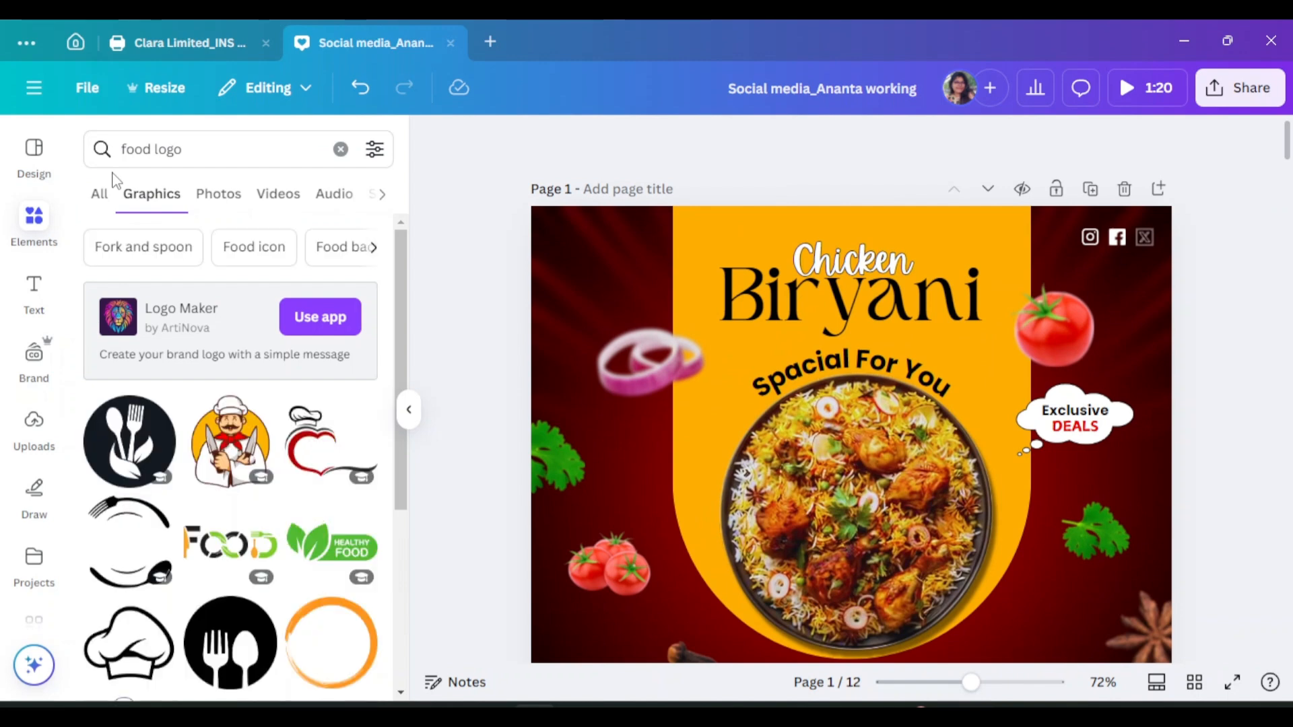
left_click(246, 458)
Shrink the chef logo and place it in the poster's top-left corner
left_click(408, 412)
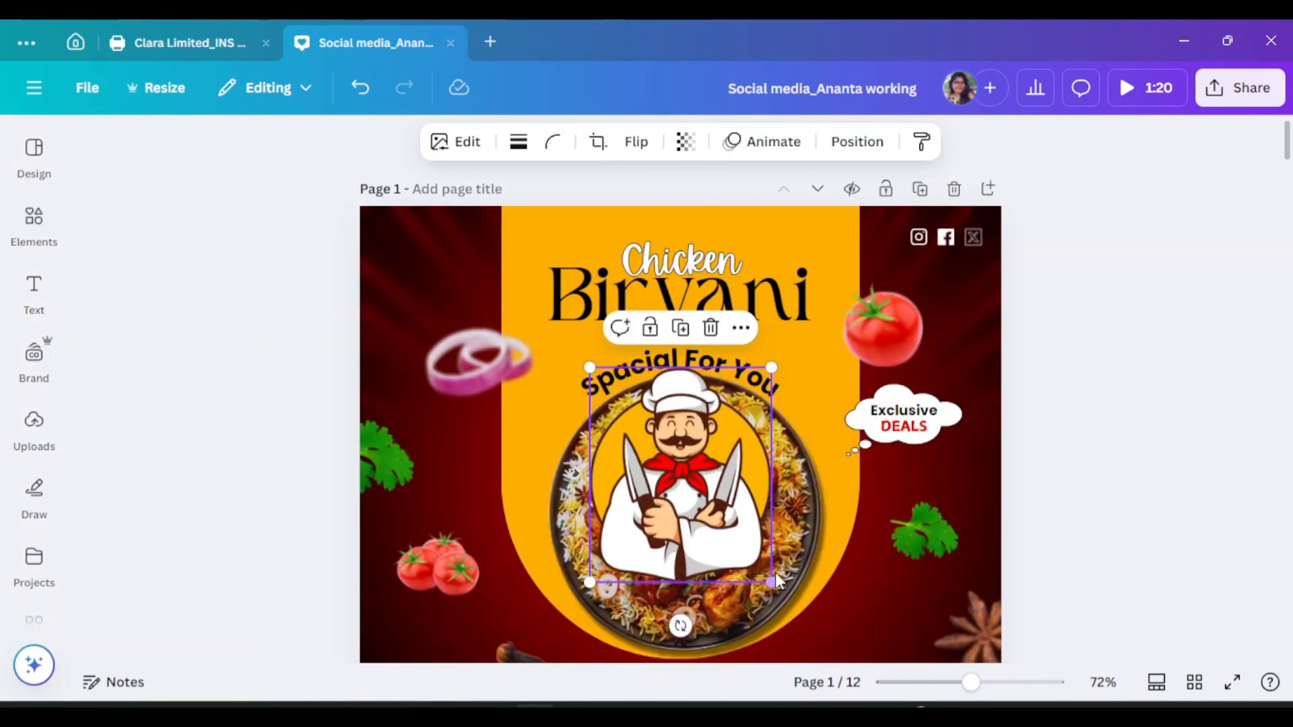
left_click_drag(774, 580, 431, 257)
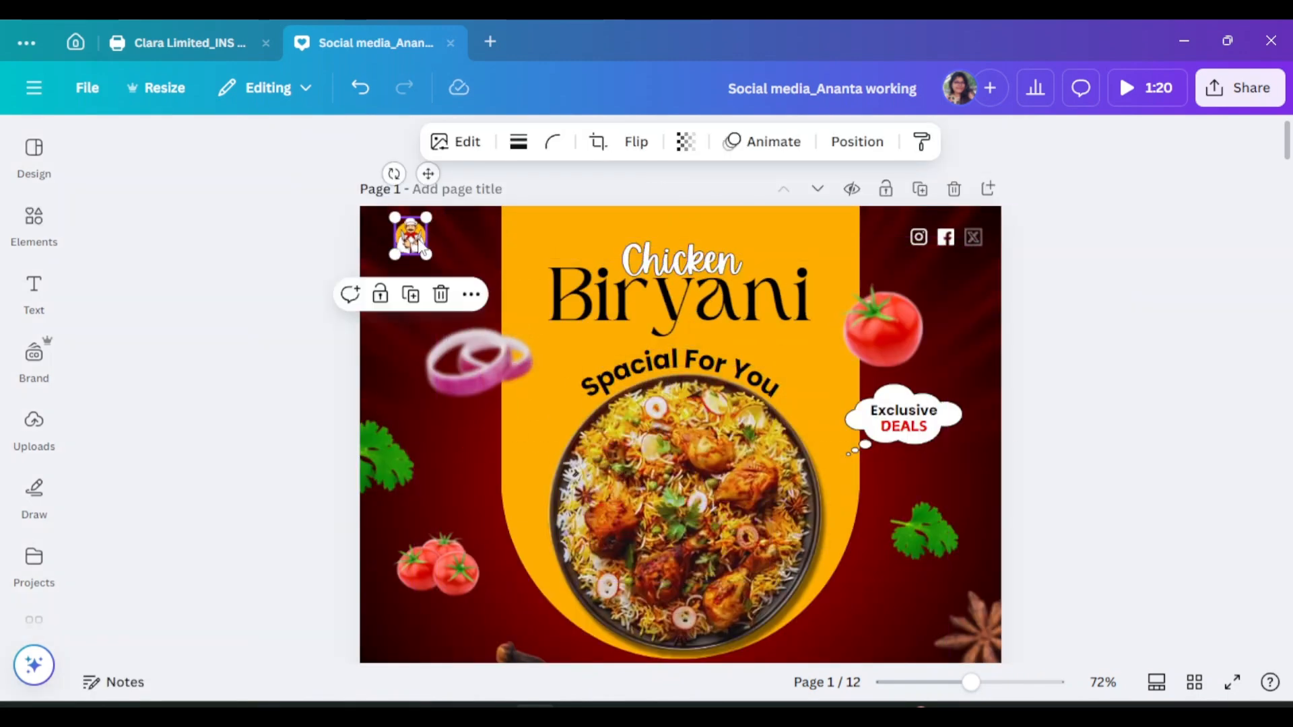
scroll(501, 451, "up", 5)
scroll(404, 538, "up", 5)
left_click_drag(288, 347, 265, 317)
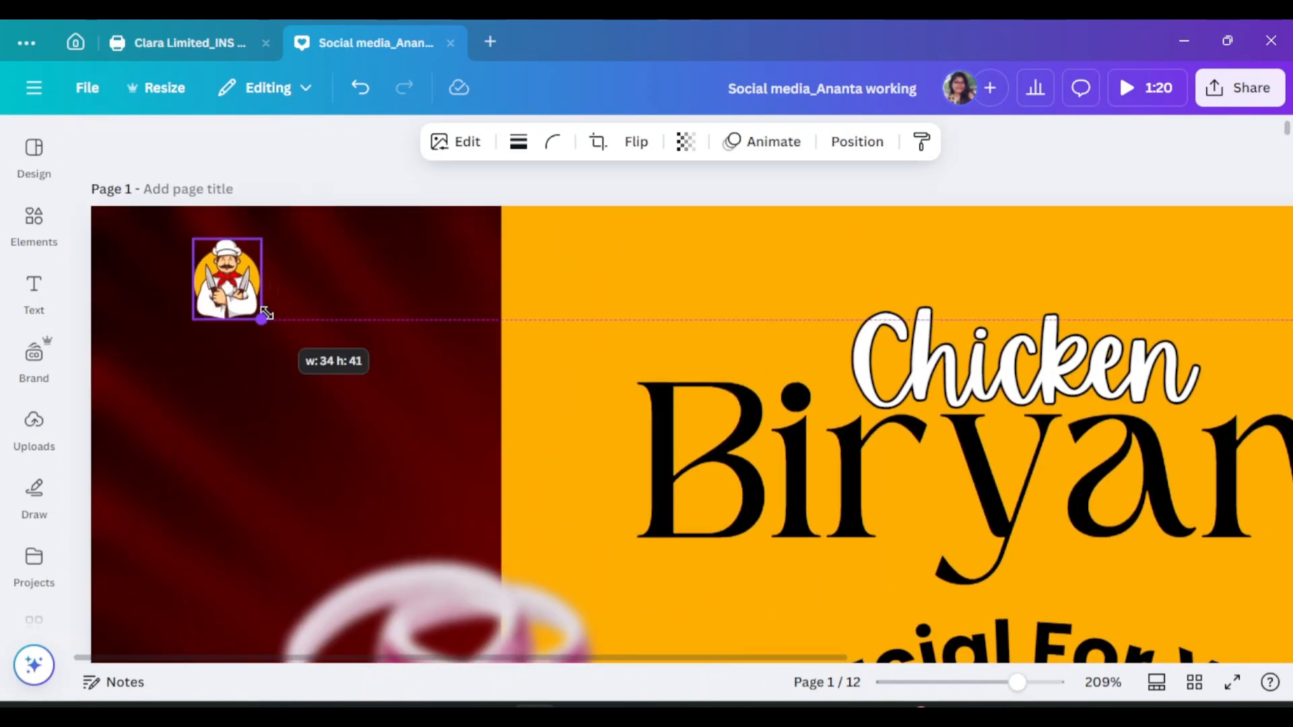
left_click_drag(228, 277, 245, 280)
left_click(33, 289)
Add a subheading text box that reads 'Biryani House'
left_click(159, 415)
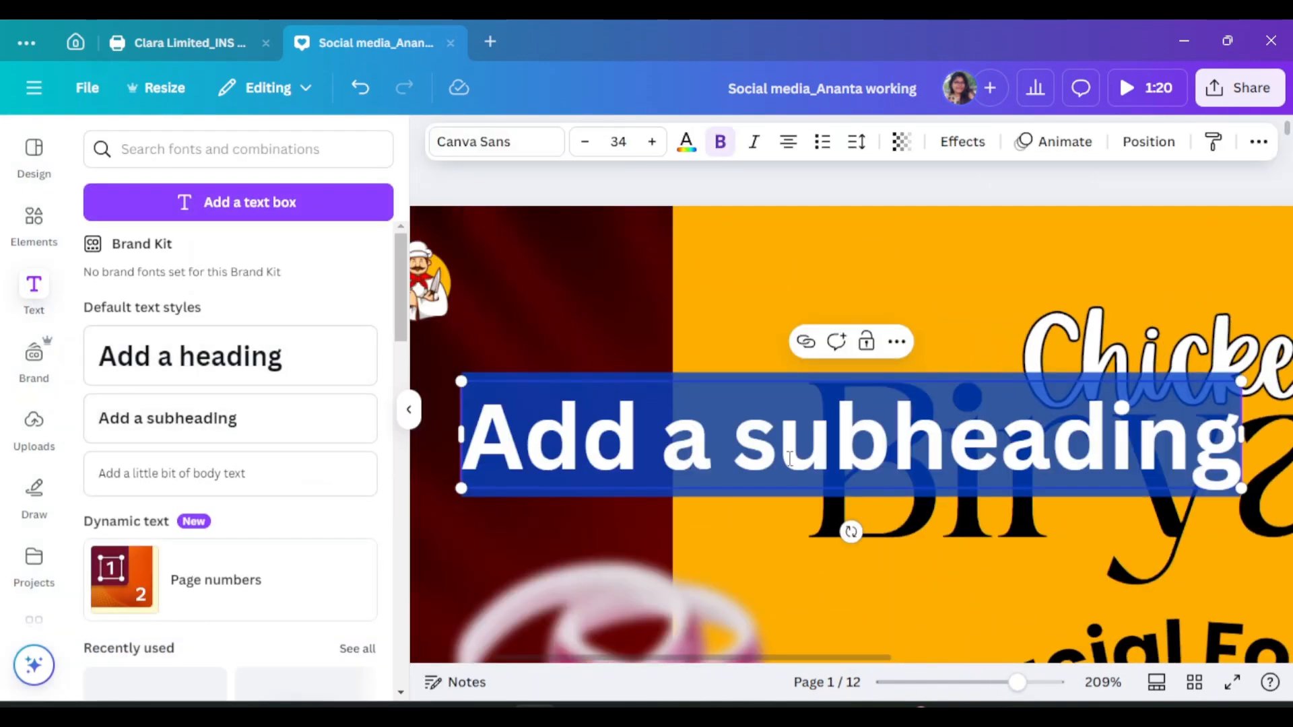
left_click(409, 407)
left_click(609, 458)
left_click(591, 439)
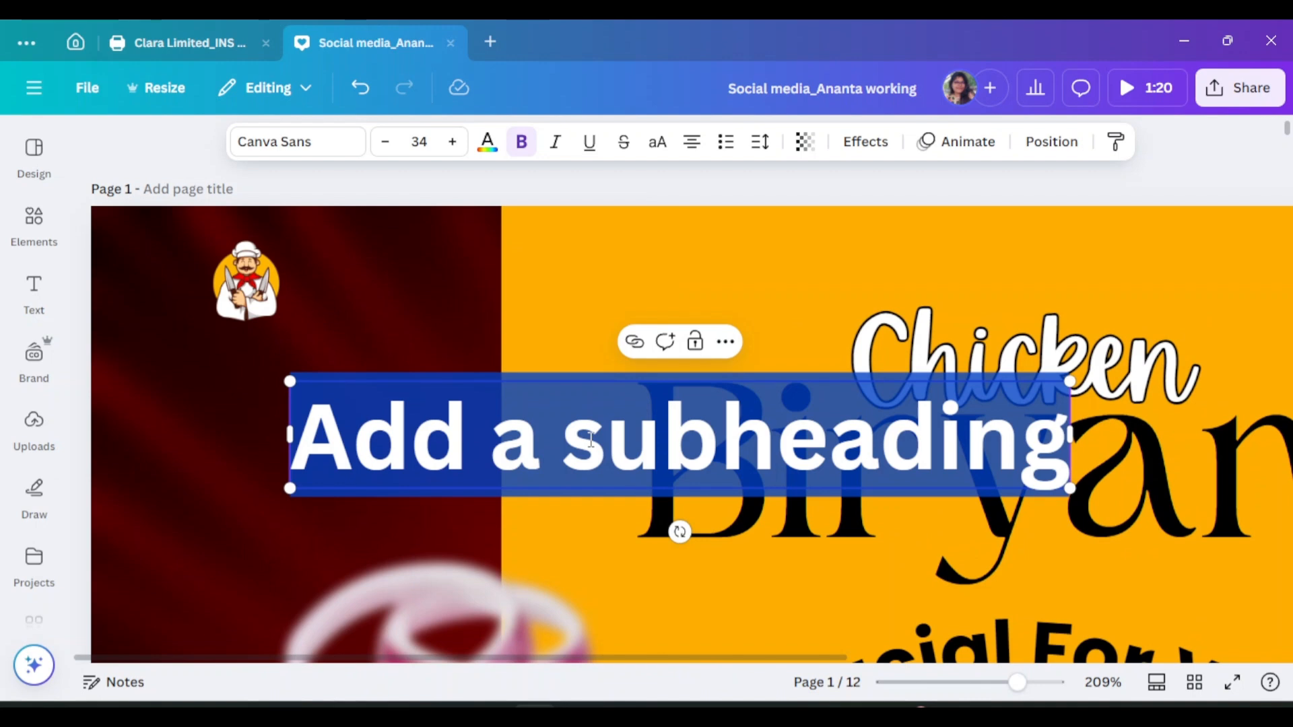
type("Bi")
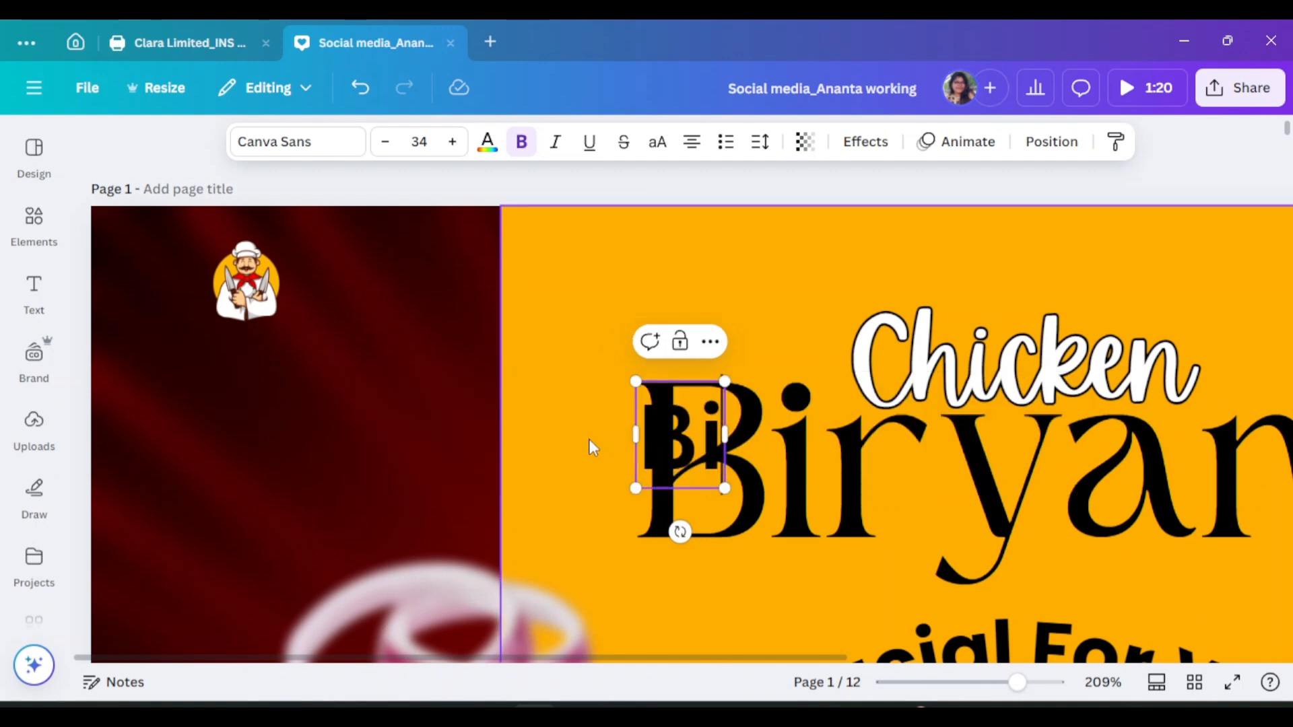
type("ryani House")
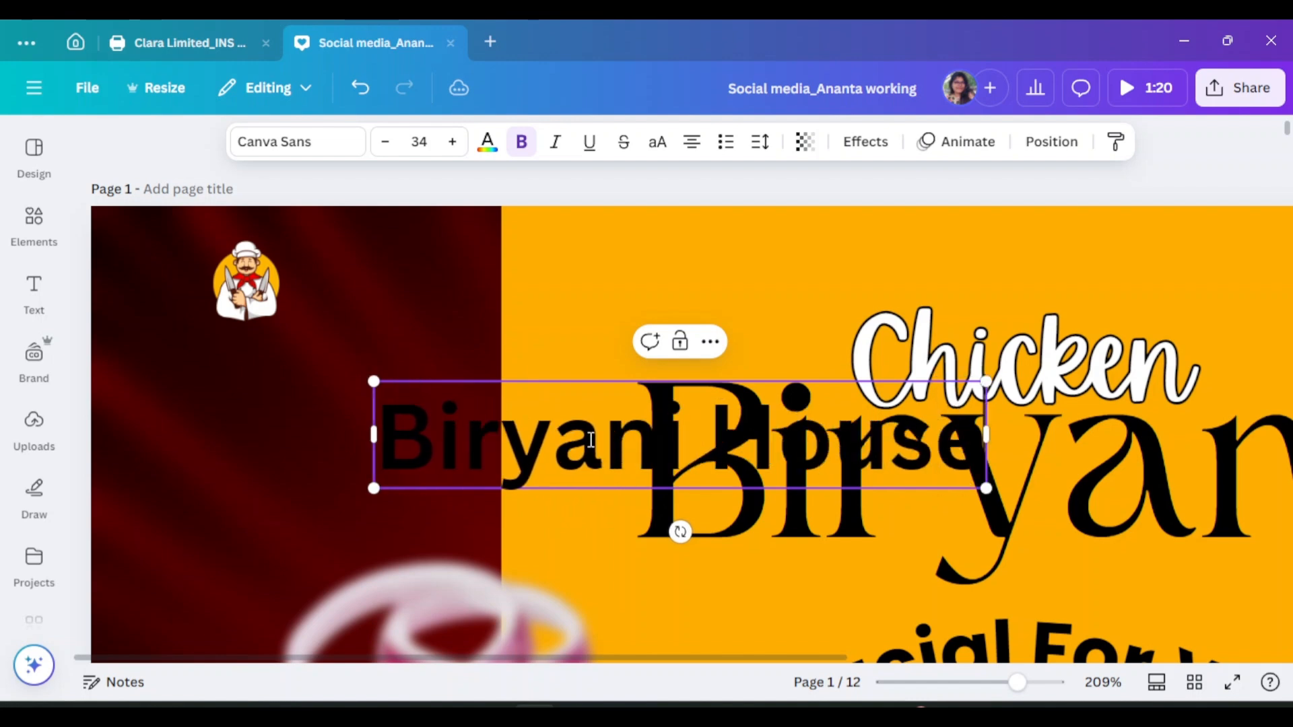
left_click(752, 439)
Shrink the Biryani House text and move it beside the chef logo
left_click_drag(753, 436, 457, 402)
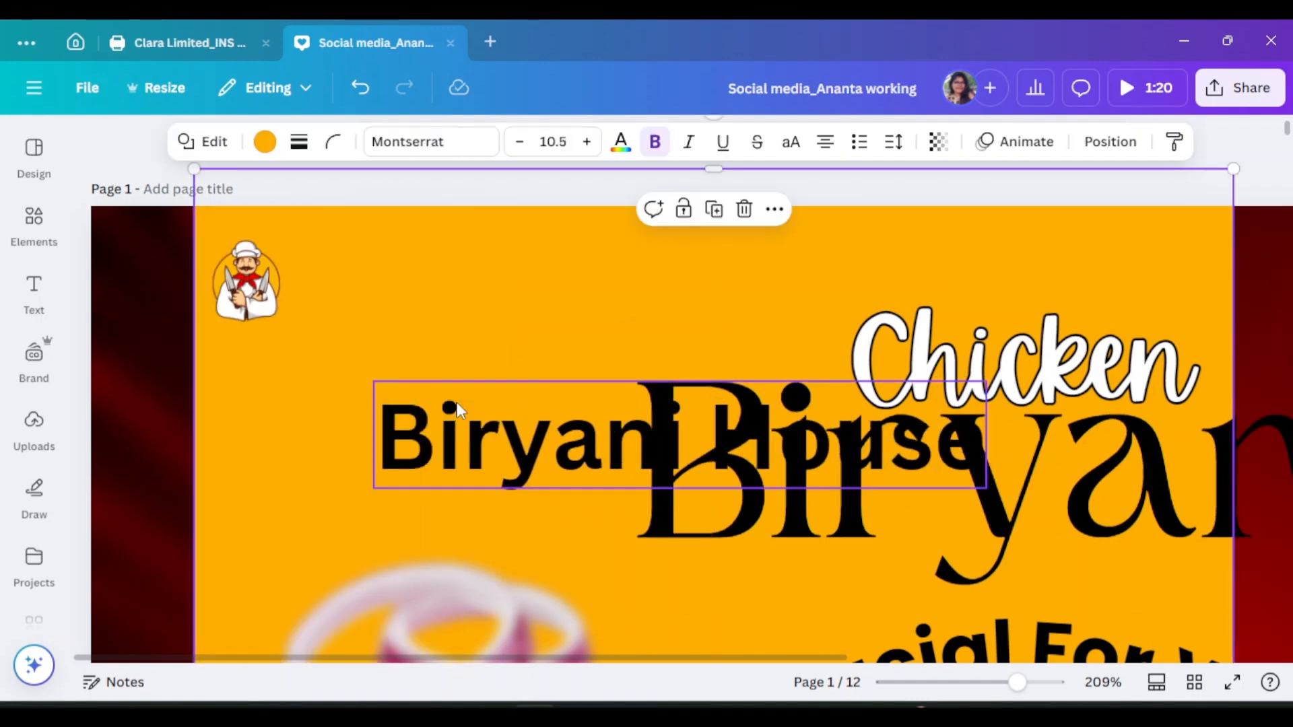
key("ctrl+z")
left_click_drag(566, 446, 295, 401)
left_click_drag(719, 445, 381, 384)
left_click_drag(307, 371, 321, 357)
Set Biryani House in white Ample Display, centred beneath the chef logo
left_click(297, 142)
left_click(167, 359)
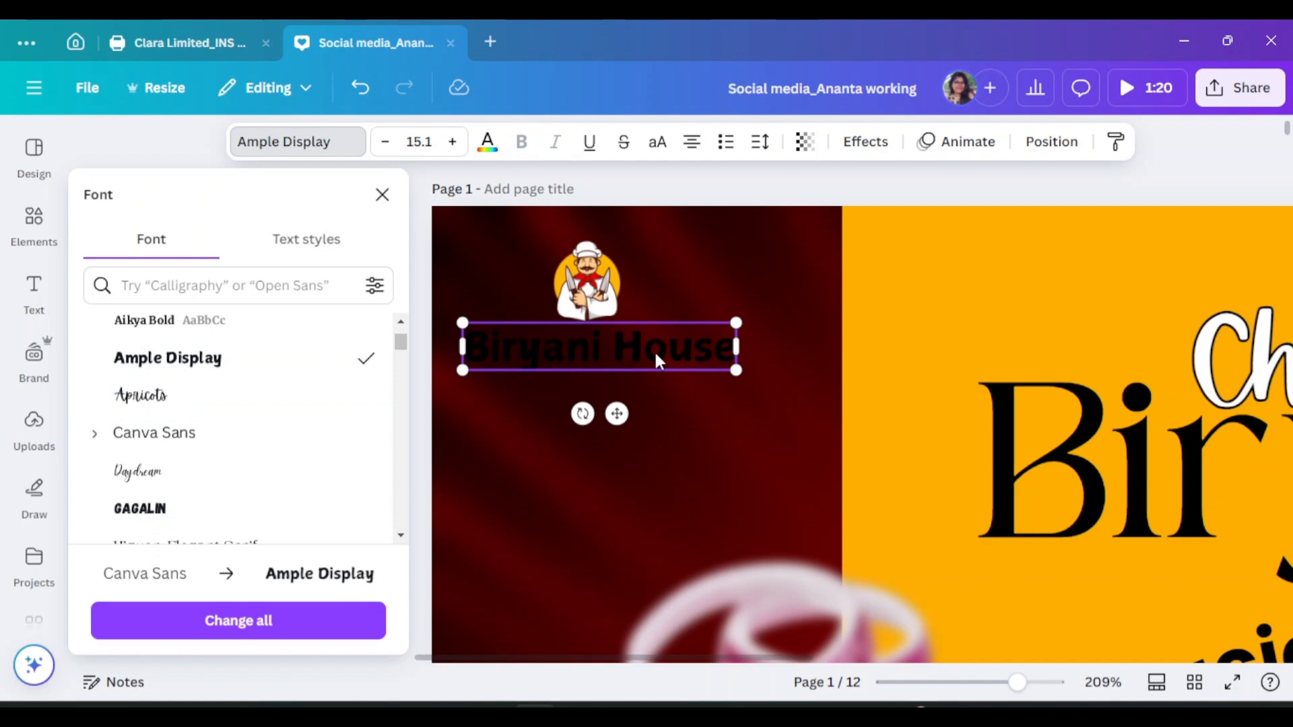
left_click(488, 148)
left_click(153, 536)
left_click_drag(736, 370, 644, 353)
left_click(701, 357)
left_click_drag(256, 347, 301, 346)
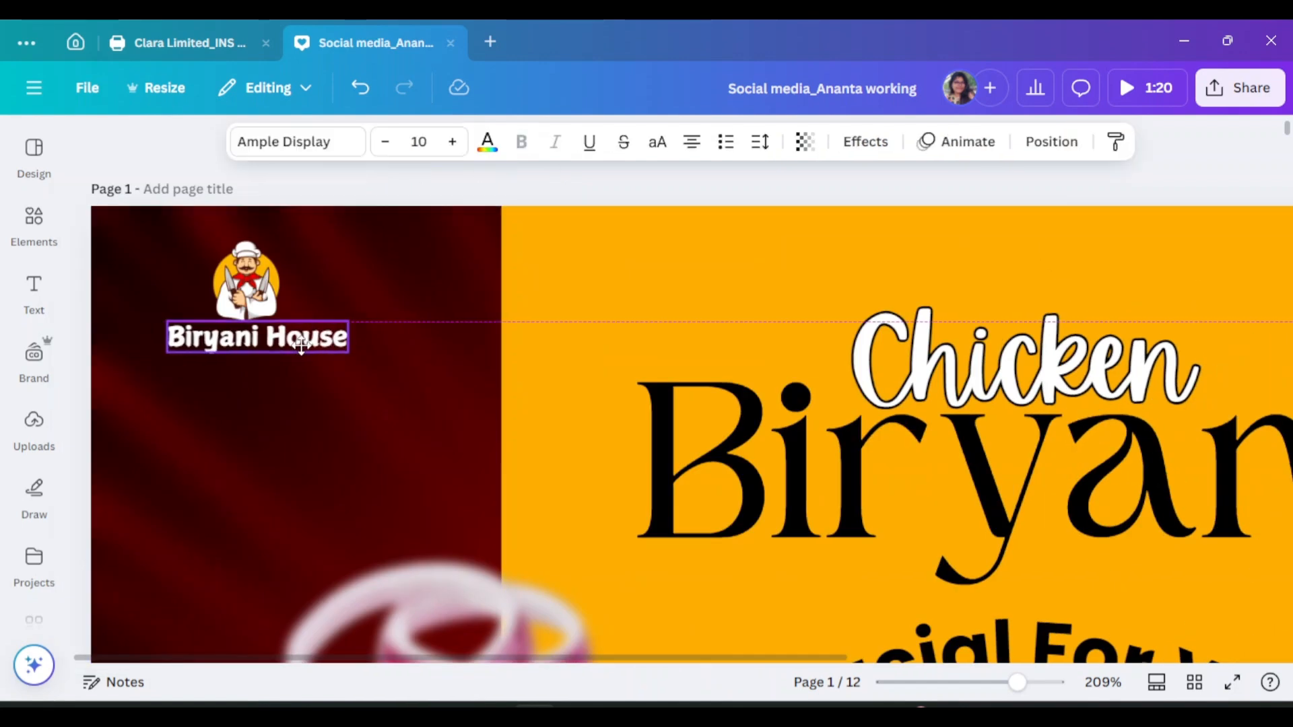
Colour the word 'House' orange
double_click(301, 337)
left_click(488, 141)
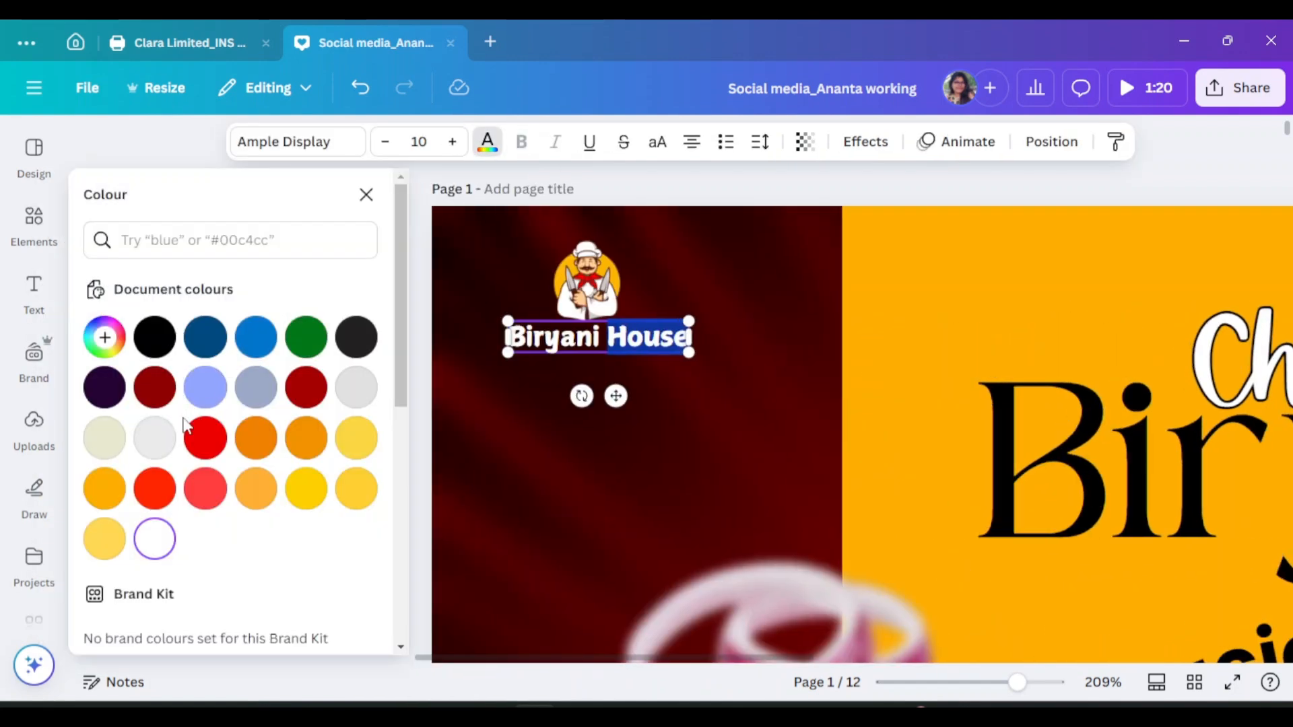
left_click(307, 438)
key("Escape")
Enlarge the chef logo and centre it above the Biryani House text, then zoom out
left_click(260, 294)
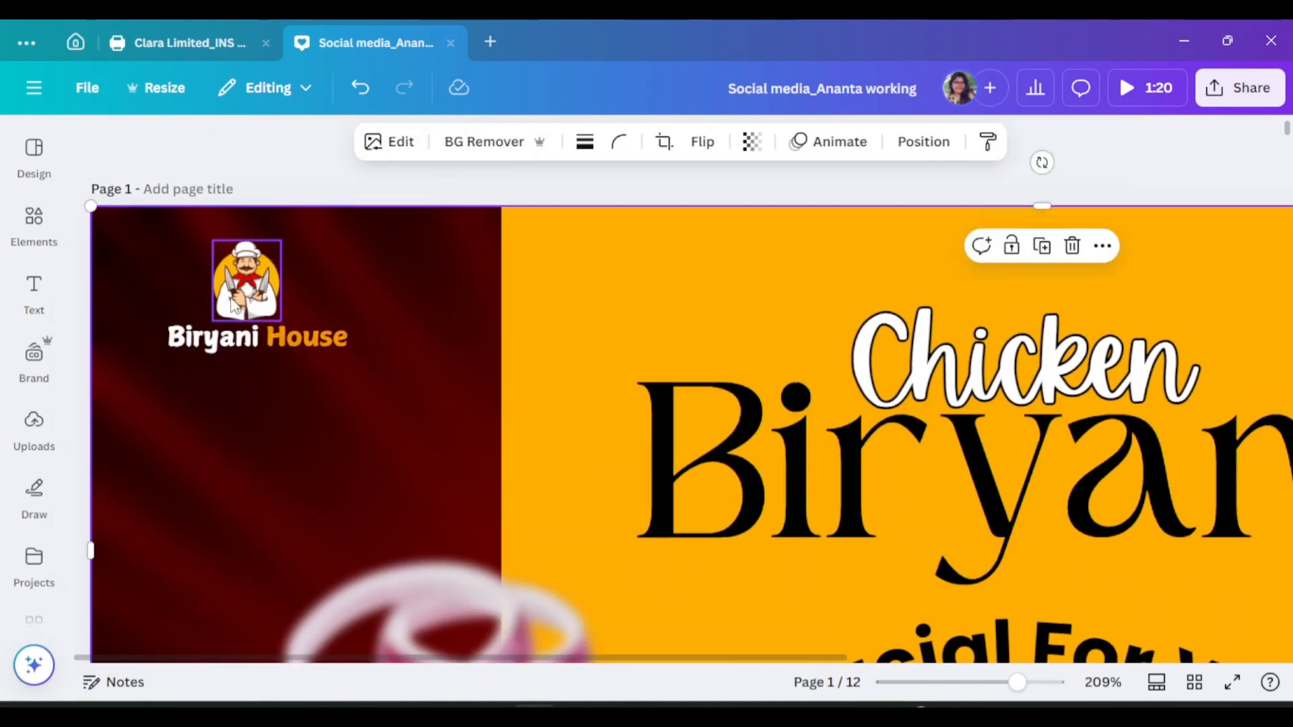
left_click_drag(293, 344, 293, 358)
left_click(269, 290)
left_click_drag(293, 240, 304, 227)
left_click_drag(268, 277, 262, 288)
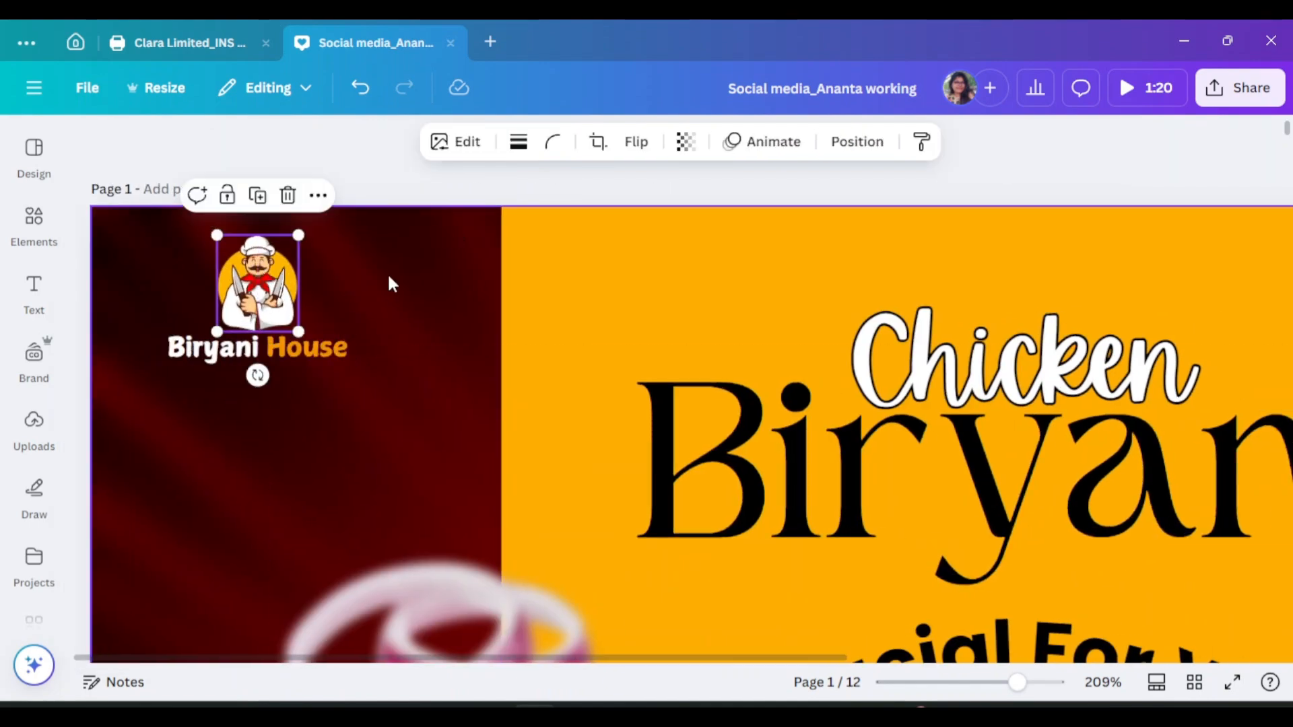
left_click(389, 275)
scroll(474, 426, "down", 4)
left_click_drag(1017, 682, 983, 684)
left_click(1258, 464)
scroll(1257, 464, "down", 1)
Add an 'Open Hours' heading and make its text white
scroll(1258, 465, "up", 1)
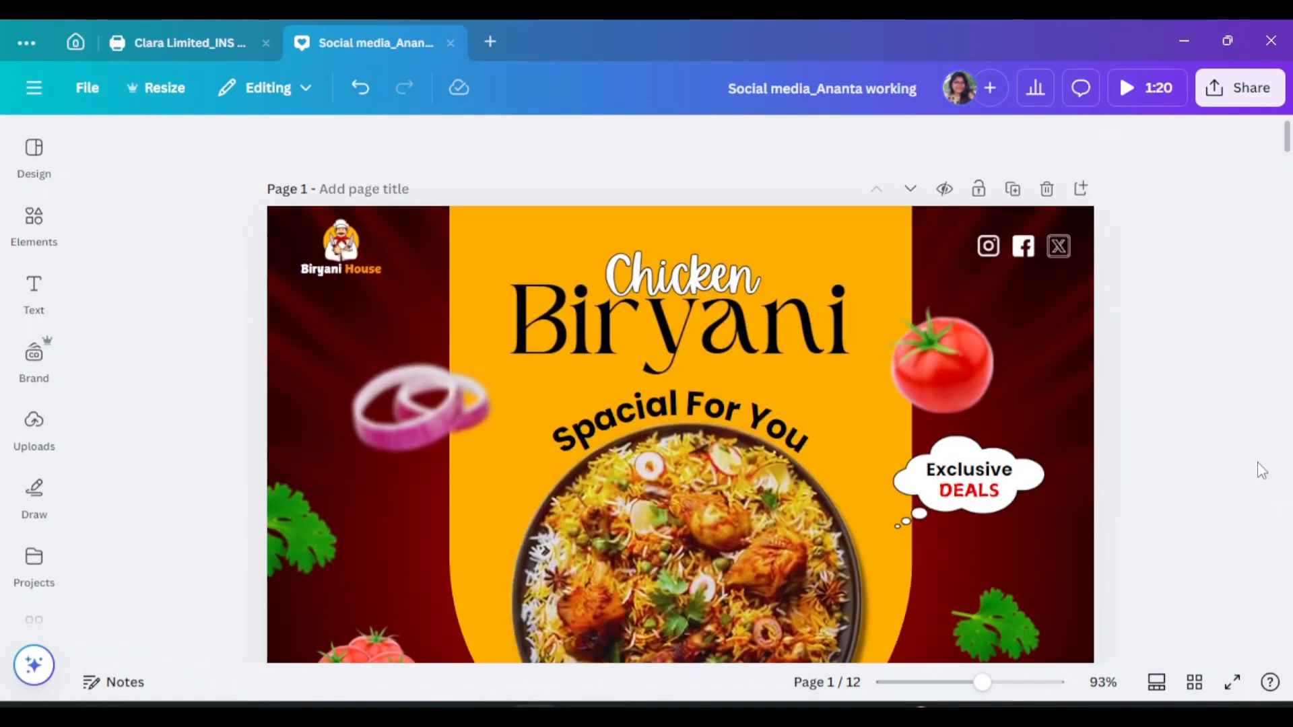
scroll(1258, 458, "down", 6)
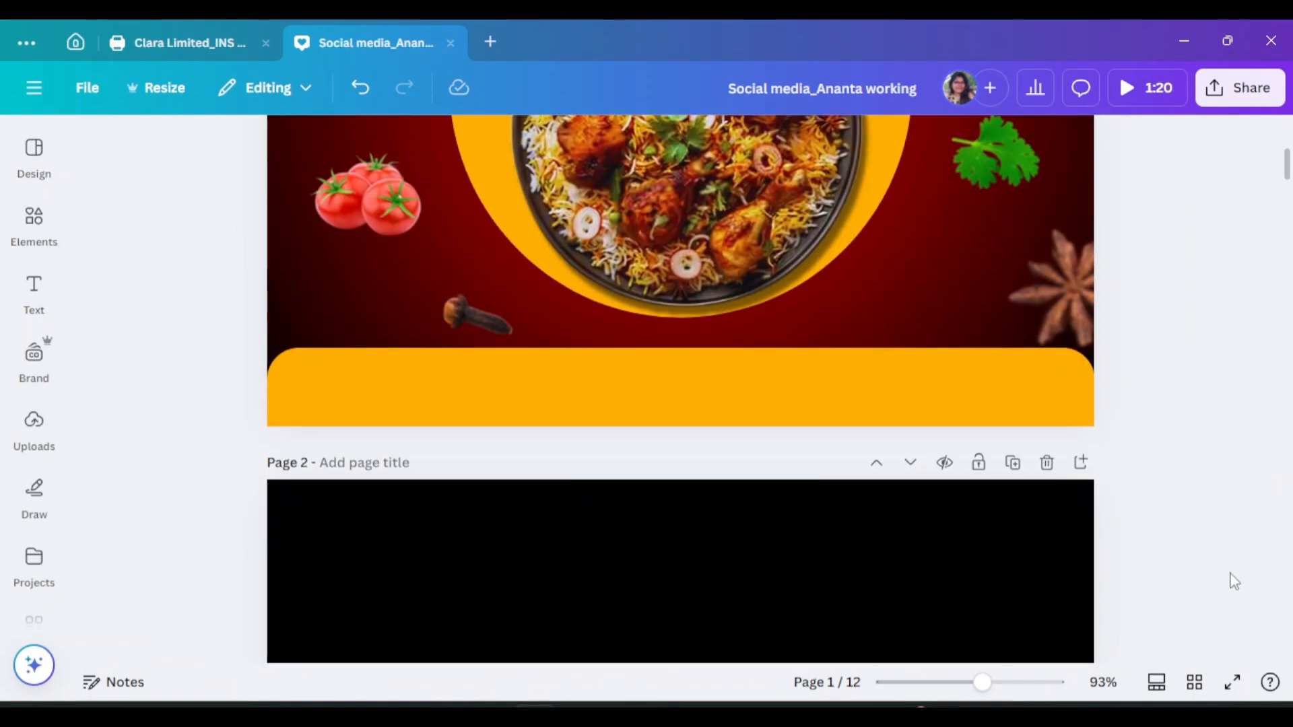
scroll(612, 373, "up", 8)
scroll(613, 373, "down", 1)
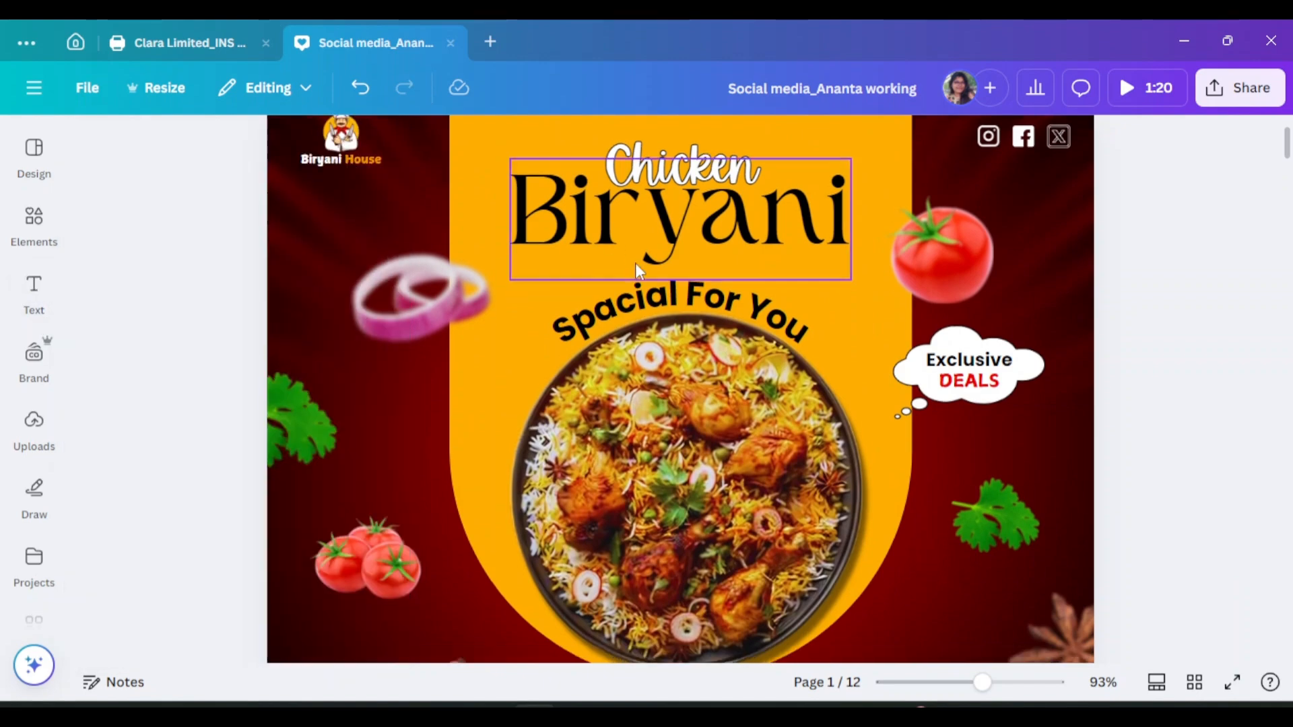
left_click(34, 292)
left_click(239, 202)
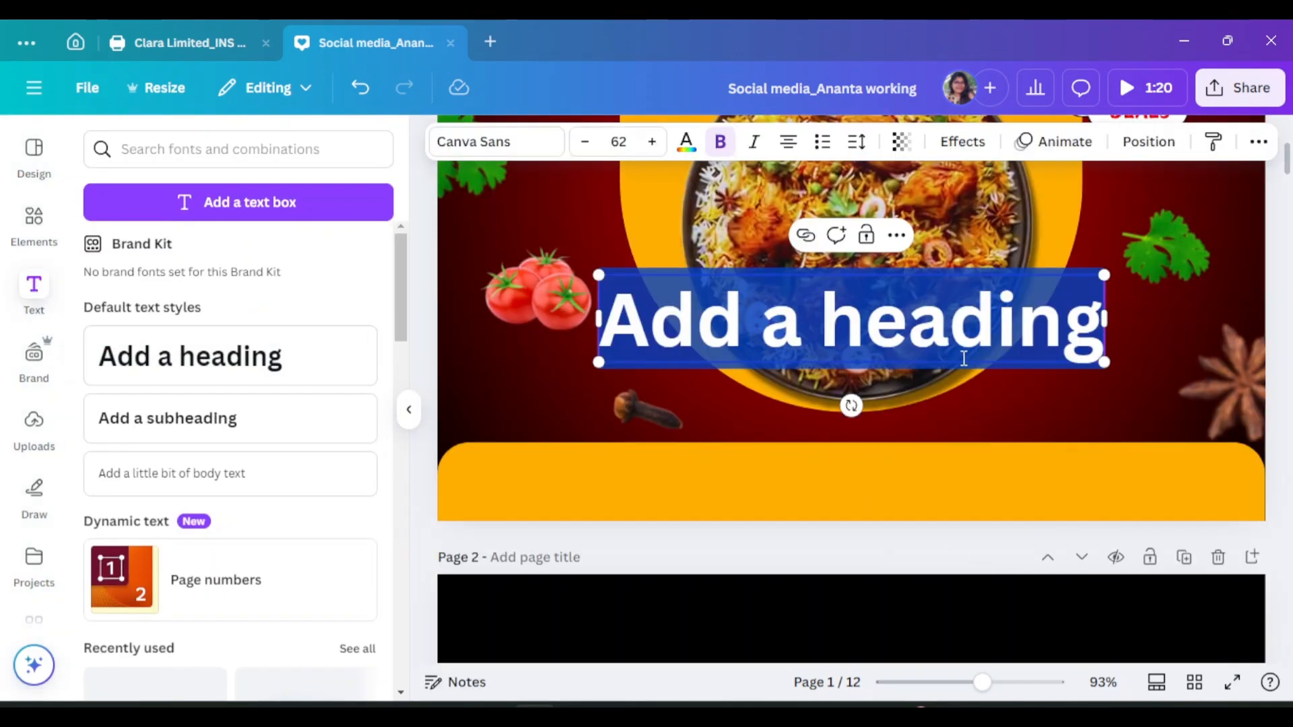
type("Open Hours")
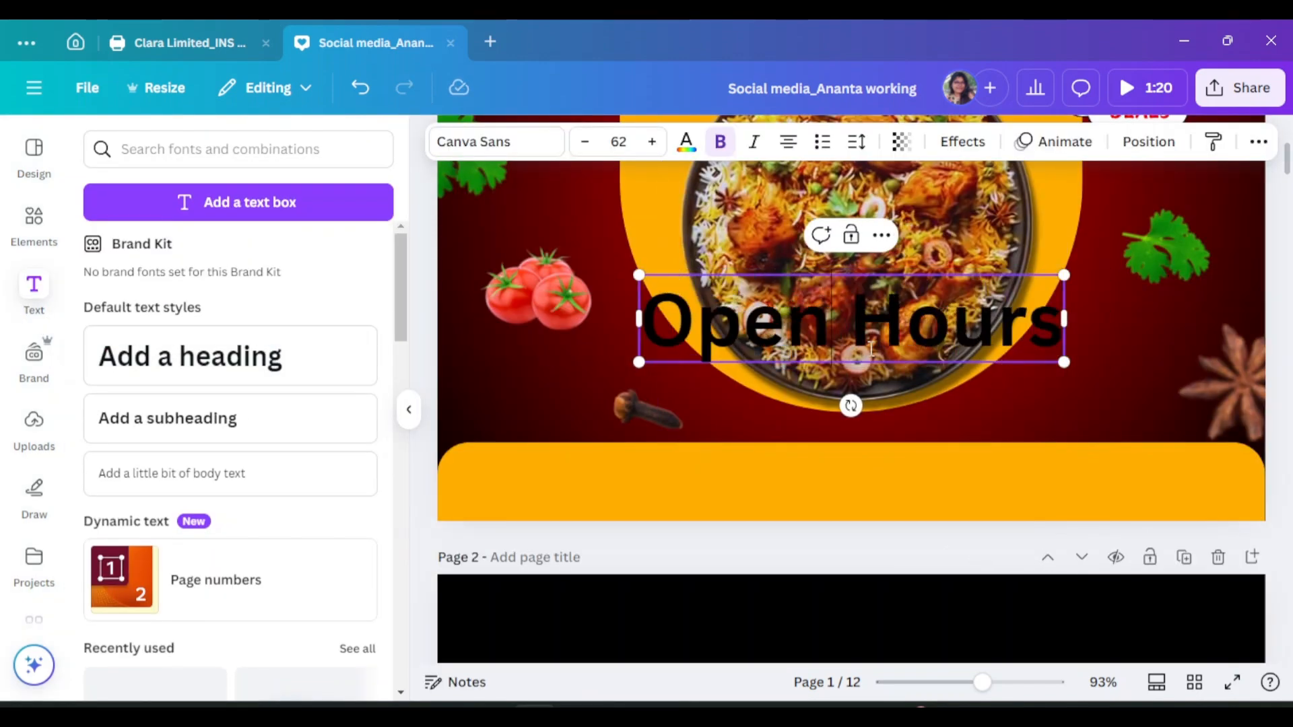
key("ctrl+a")
left_click(686, 142)
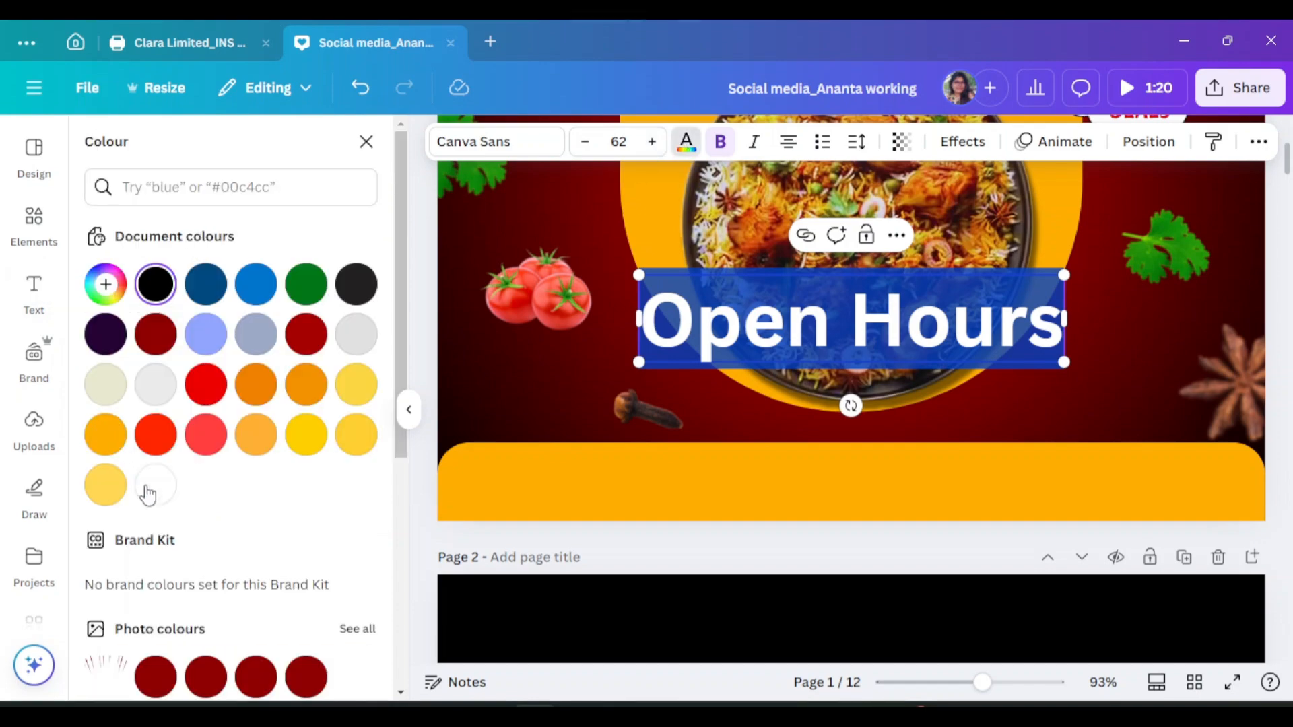
left_click(409, 409)
left_click(282, 144)
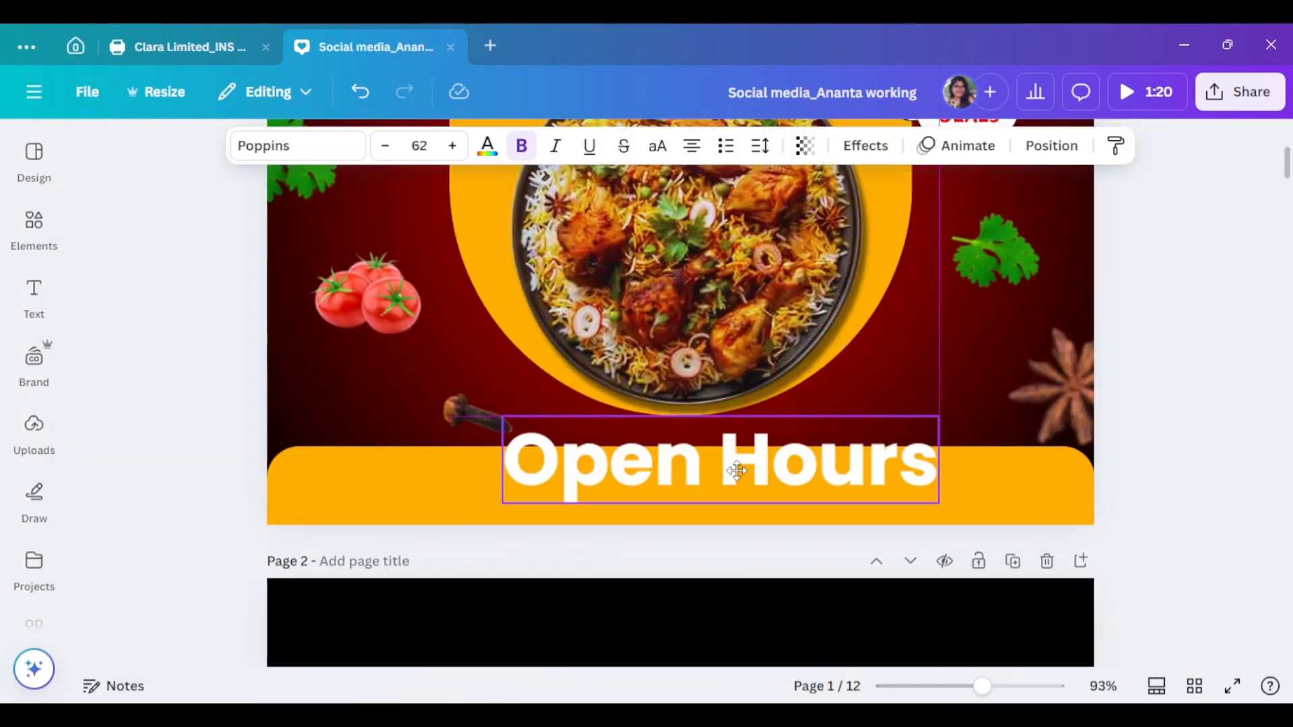
Shrink the heading, centre it on the yellow footer, and switch it to capitals as OPEN HOURS
left_click_drag(938, 501, 741, 462)
left_click_drag(661, 441, 703, 476)
left_click_drag(782, 496, 729, 491)
left_click_drag(686, 476, 765, 483)
key("ctrl+shift+k")
Add a Medium-weight 'MON-SUN 9AM-11PM' line below OPEN HOURS
left_click_drag(731, 467, 739, 468)
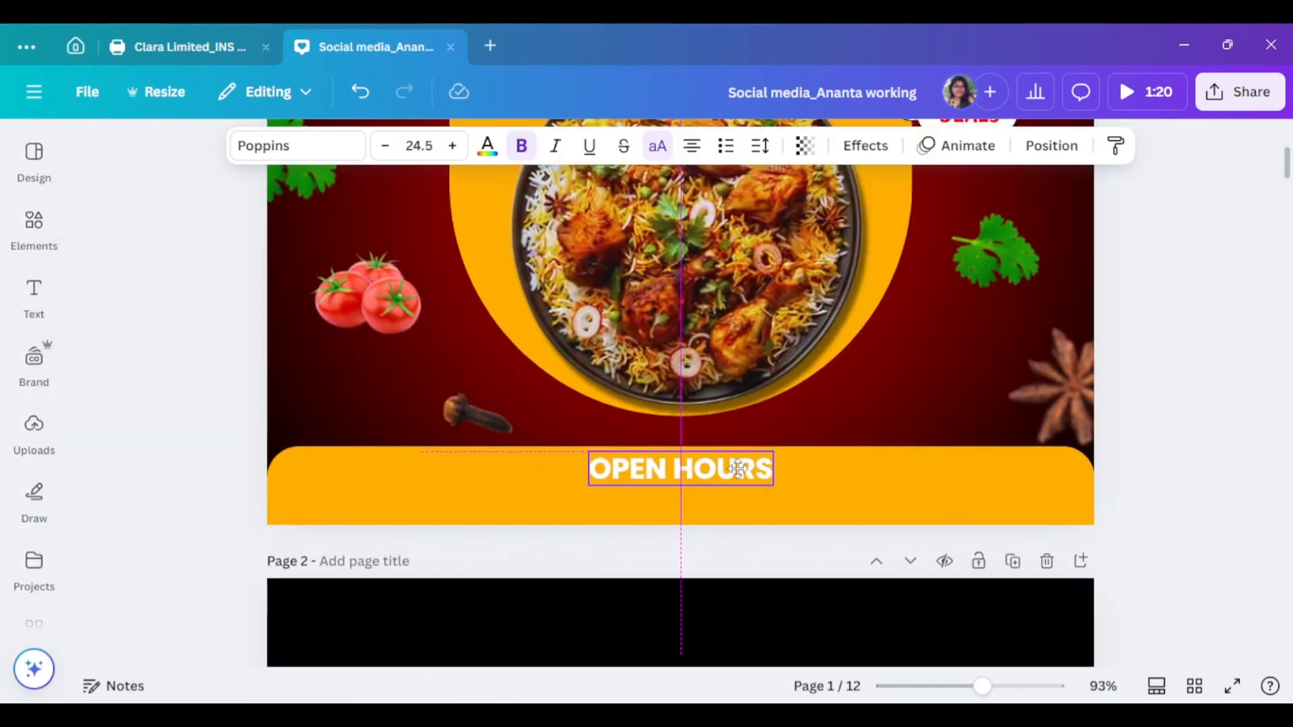
key("ctrl+d")
triple_click(703, 501)
type("MON-SUN 9AM-11PM")
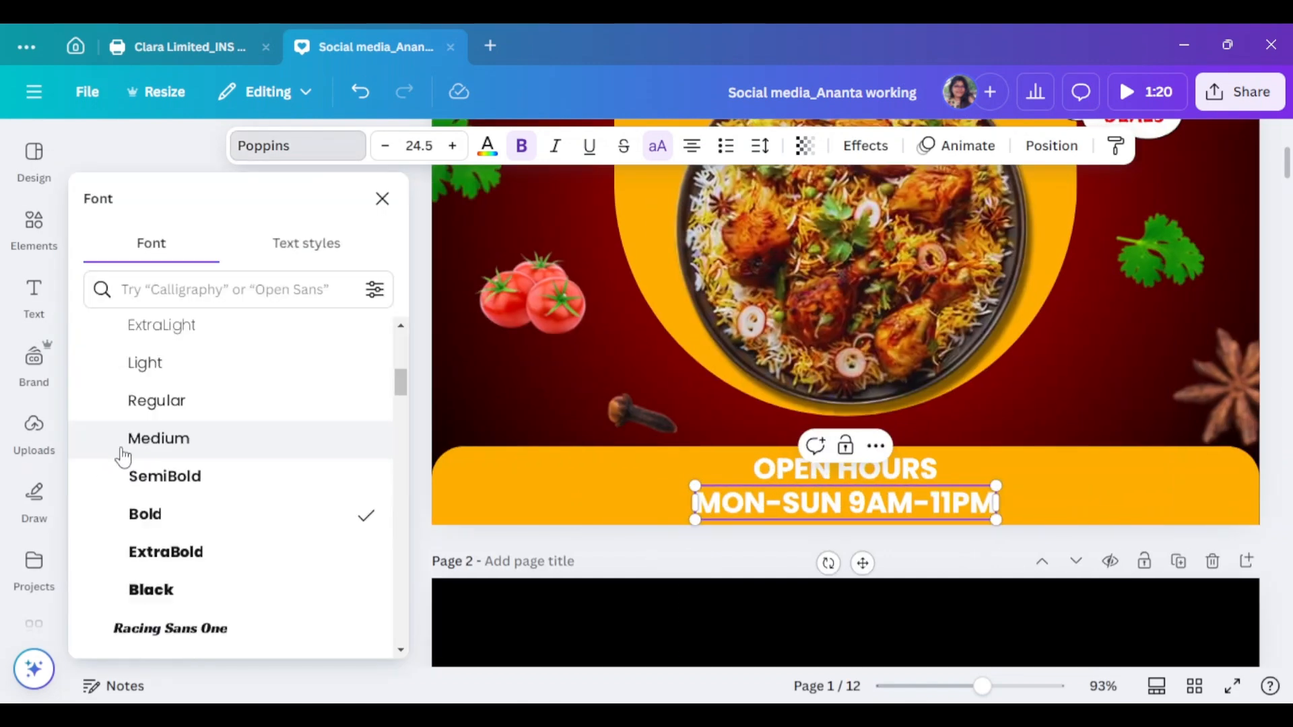
left_click(159, 435)
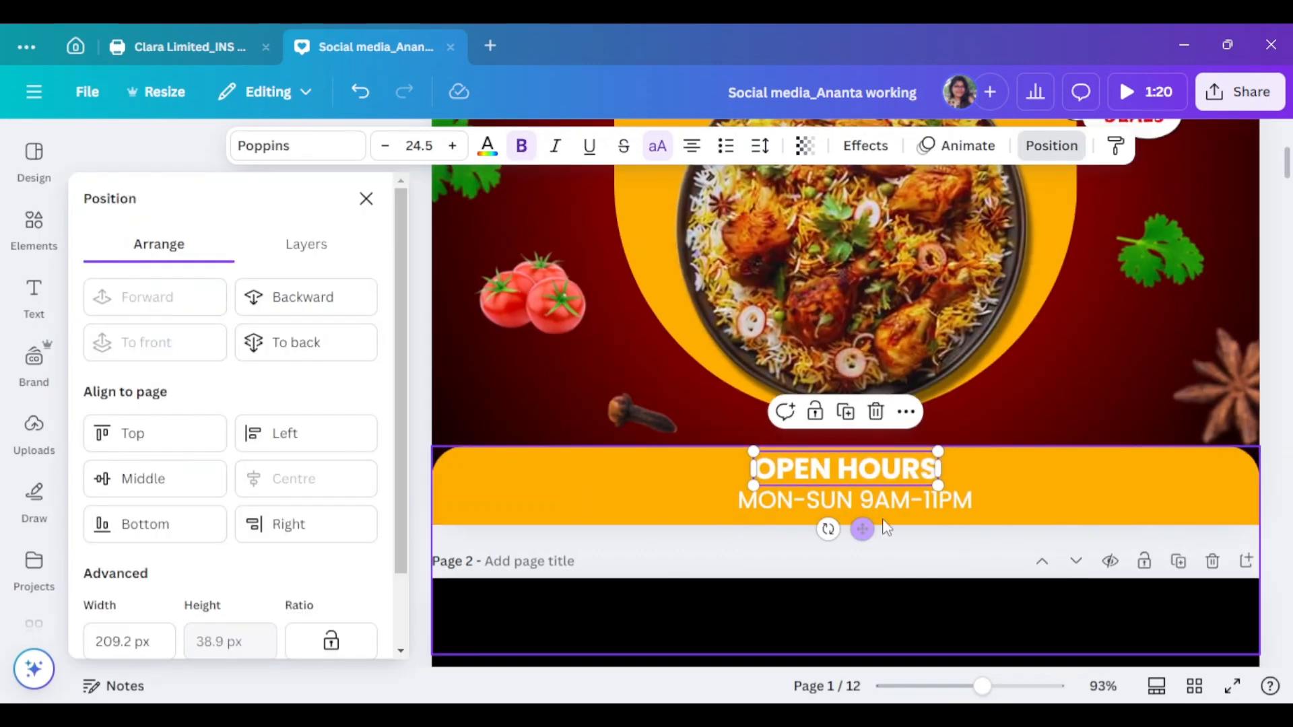
Copy the heading to the footer's left as a Regular, non-capitalised '123,Anywhwre in world' address
left_click_drag(843, 469, 565, 487)
type("123,ANYWHWRE IN WORLD")
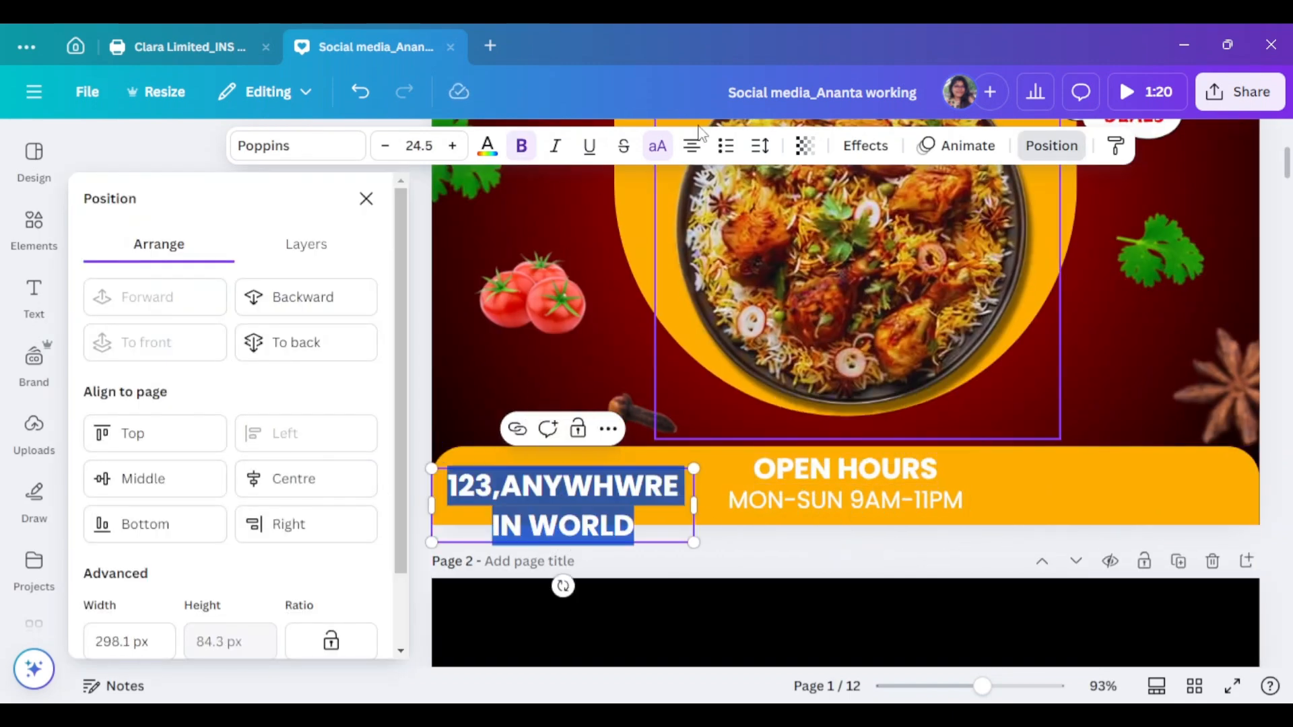
left_click(657, 146)
left_click(297, 146)
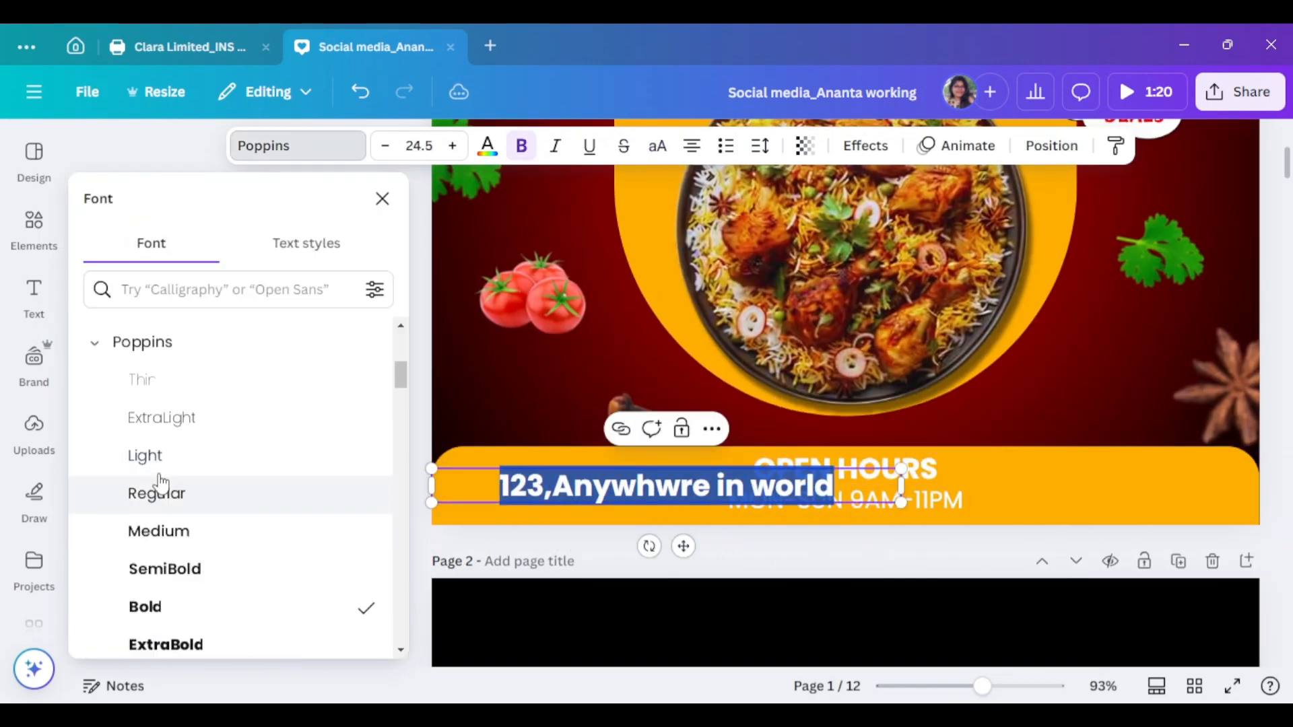
left_click(156, 493)
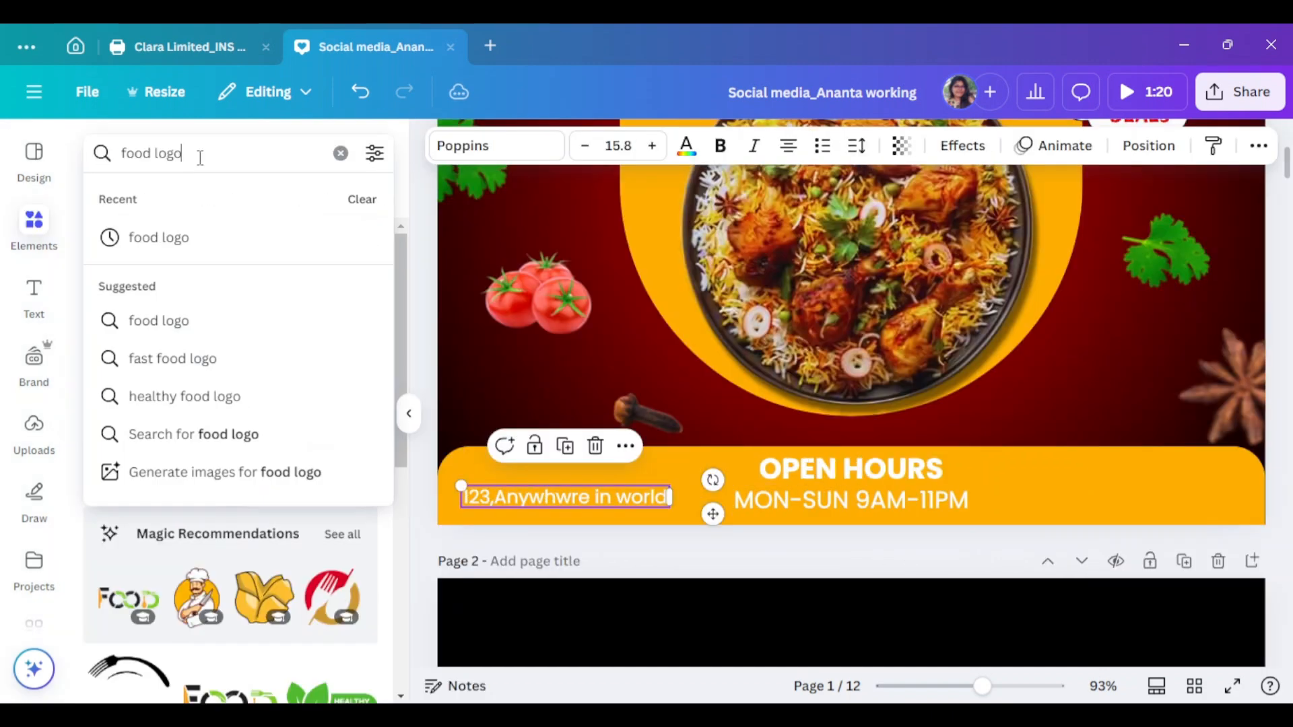
Shrink the address text and insert a white location pin from a 'location' search
left_click_drag(195, 155, 98, 159)
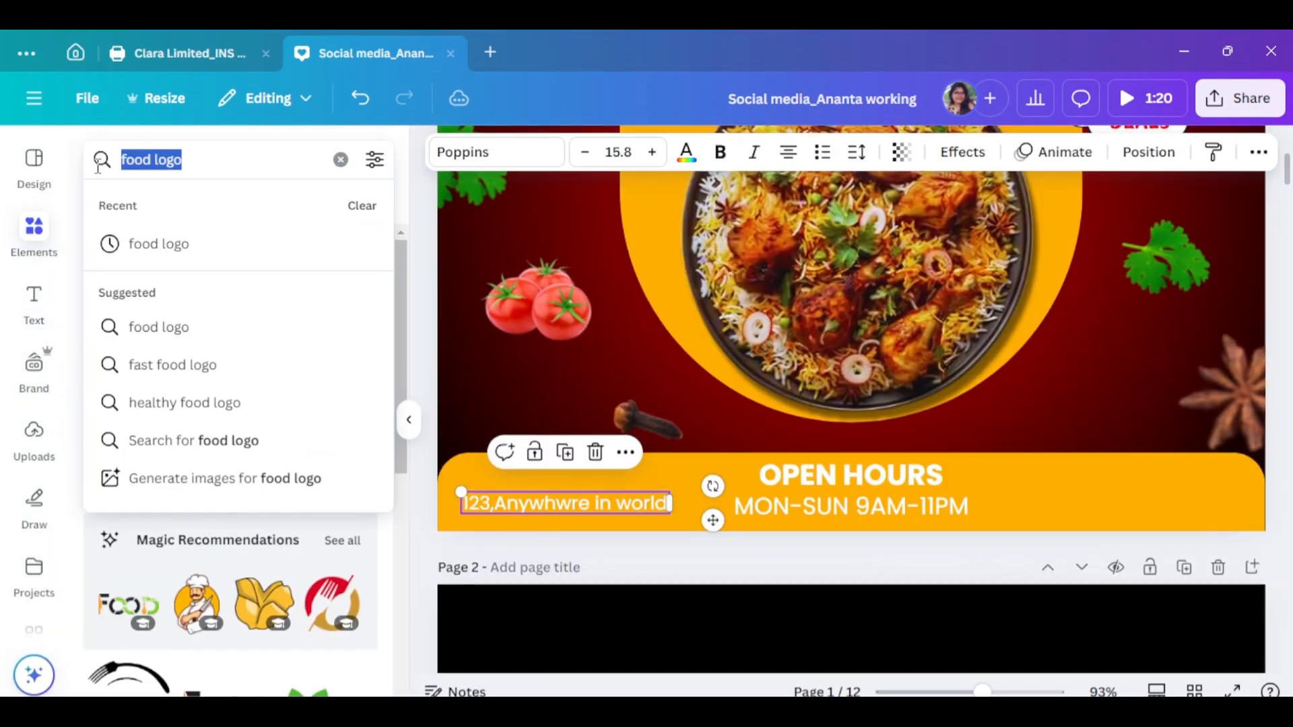
key("BackSpace")
type("location")
key("Return")
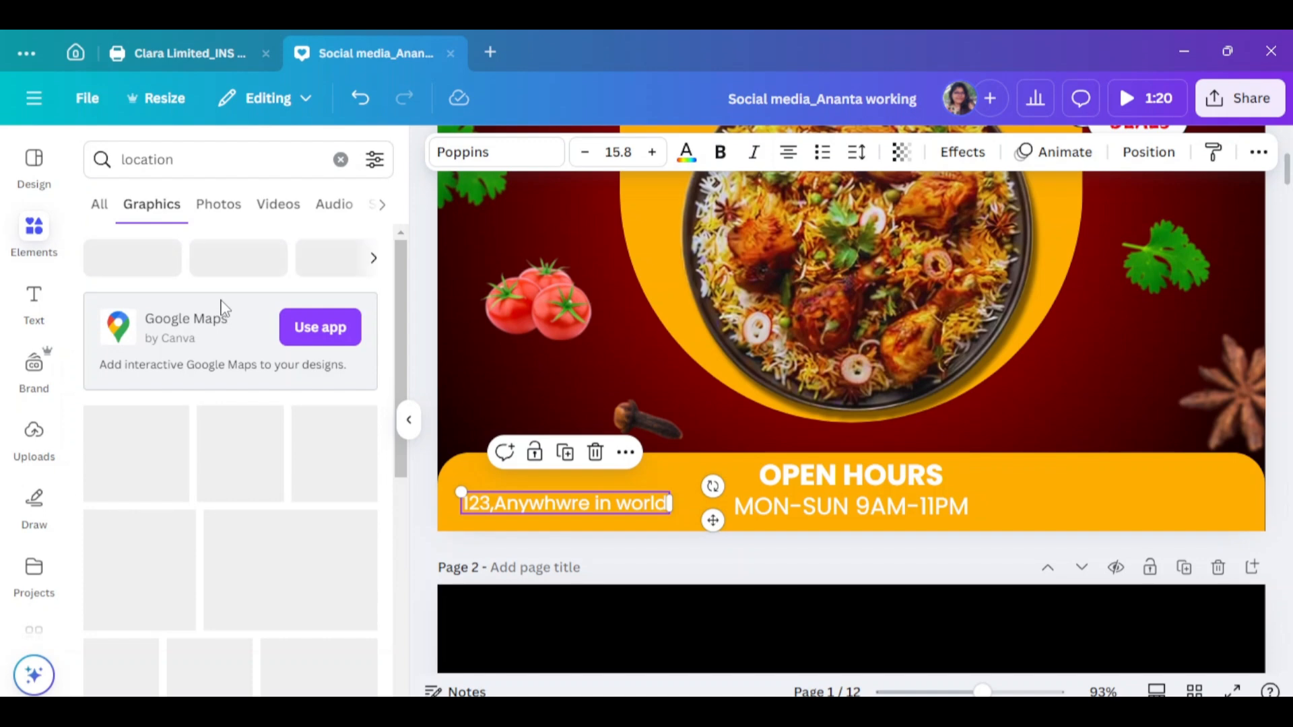
left_click(137, 558)
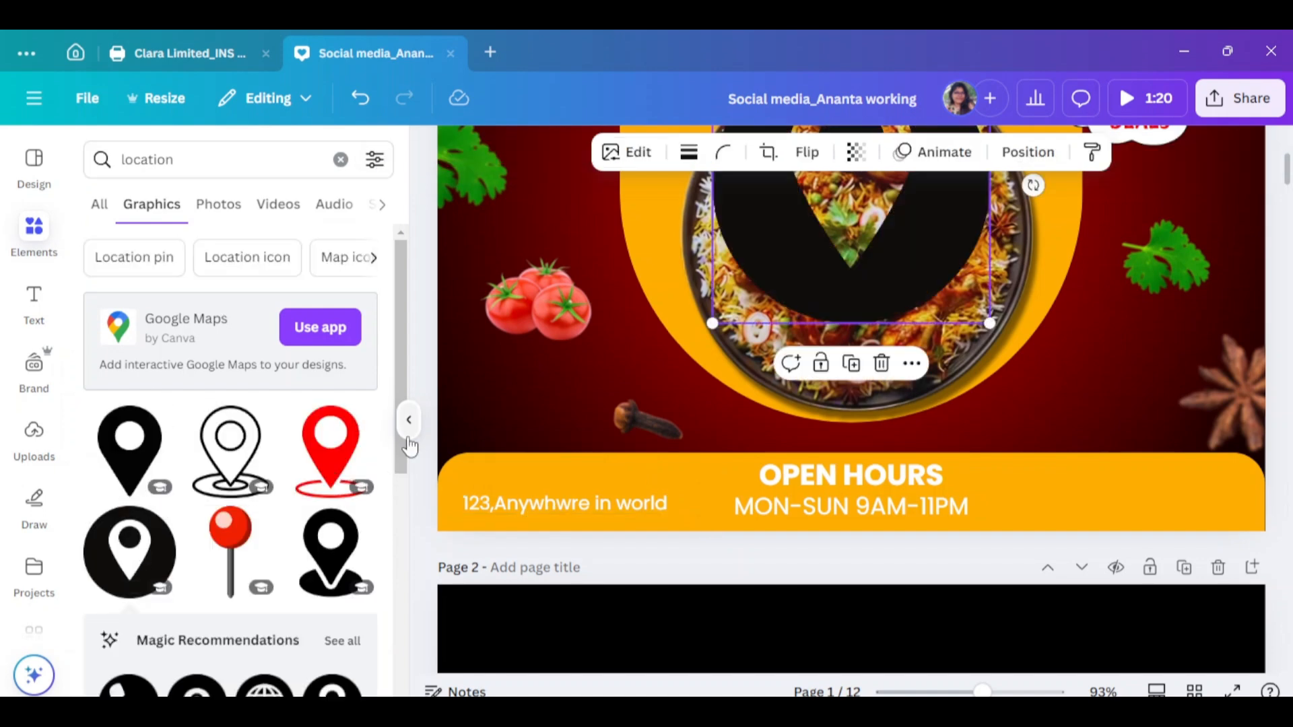
left_click(408, 431)
left_click(504, 155)
Shrink the location pin to a small icon and position it above the address
left_click(205, 363)
left_click_drag(867, 277, 773, 454)
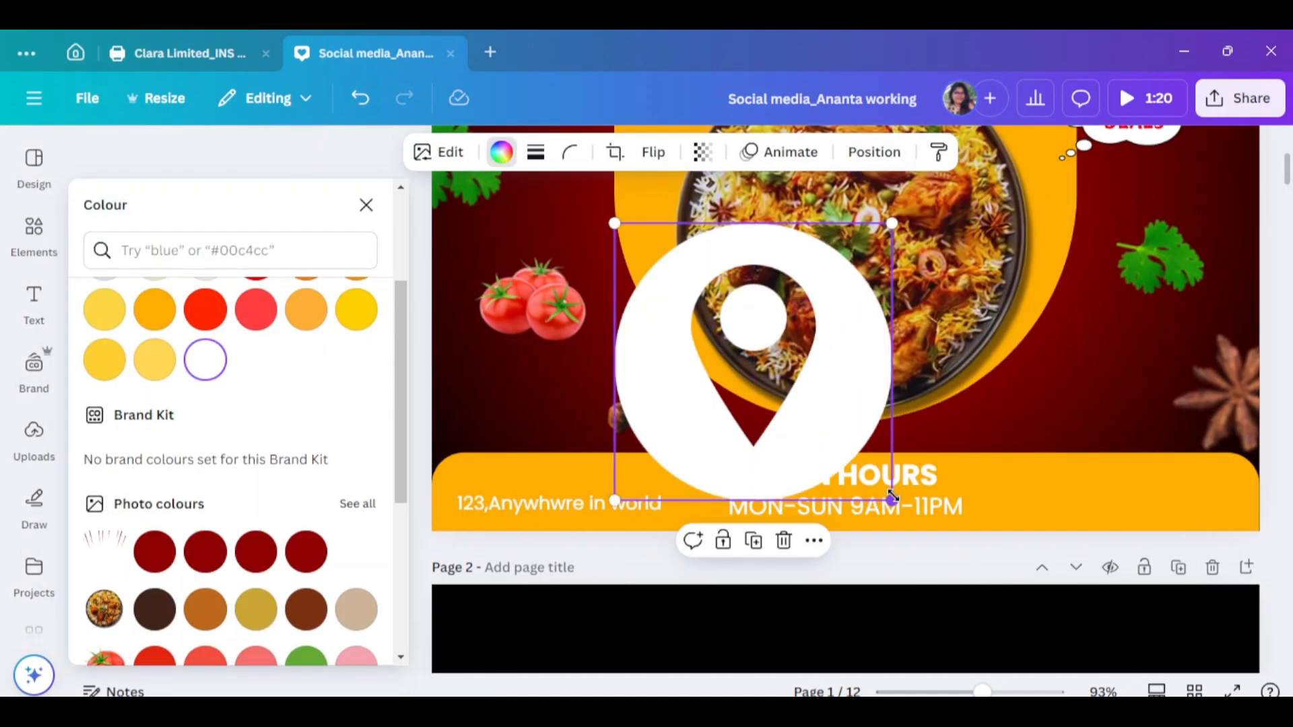
left_click_drag(892, 498, 657, 263)
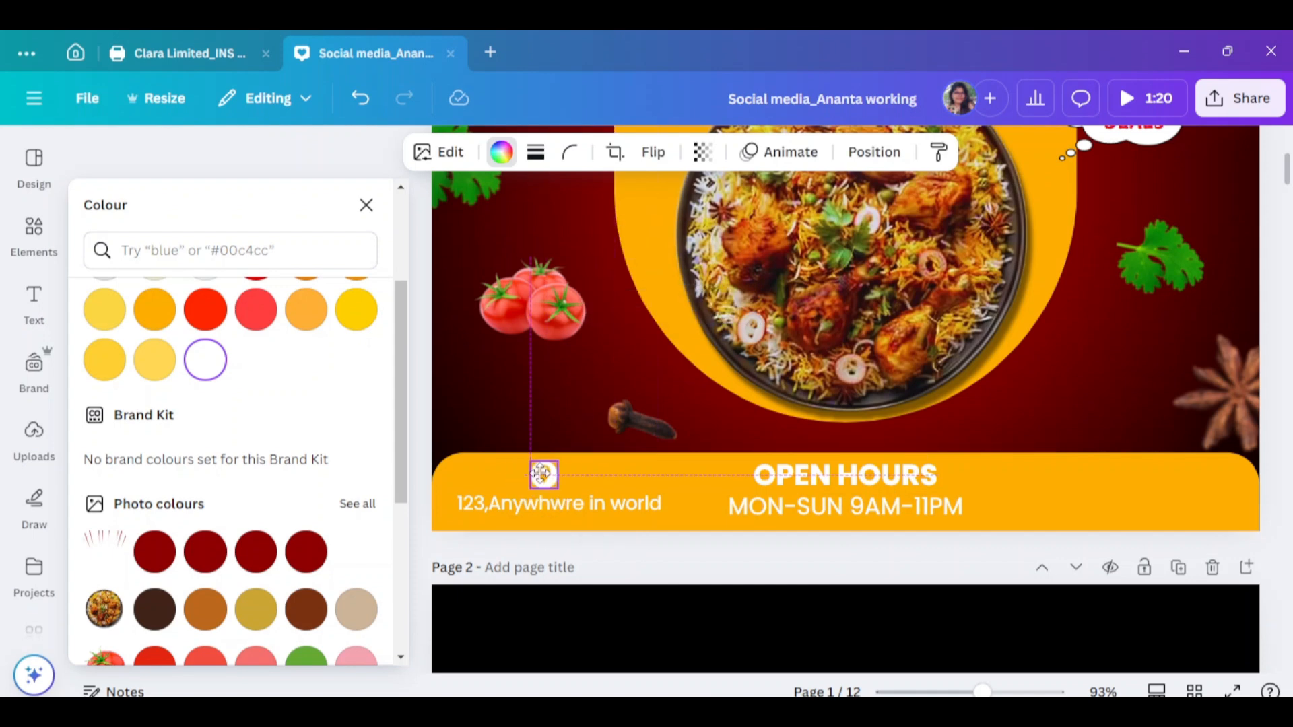
left_click_drag(540, 473, 542, 474)
left_click(1237, 471)
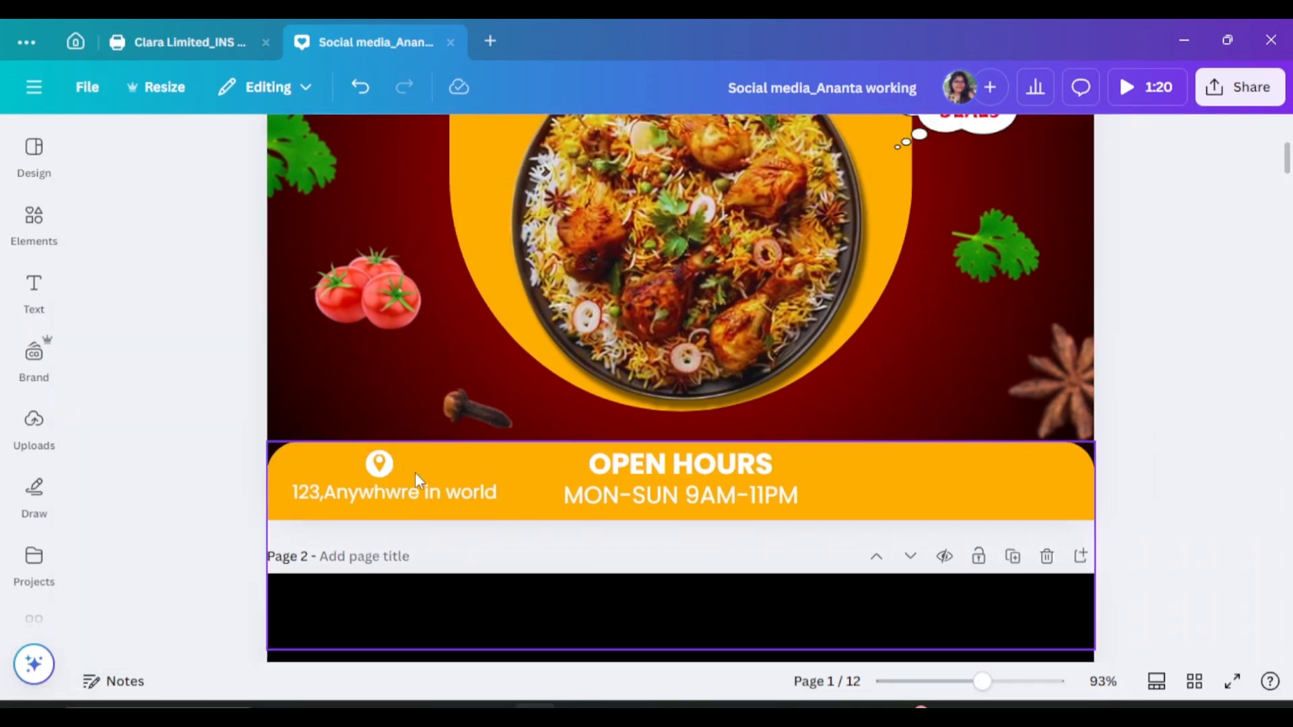
Add a 'DELIVERY CALL' heading with the delivery phone number below it at the footer's right
left_click_drag(702, 469, 999, 471, "alt")
triple_click(1000, 472)
type("DELIVERY CALL")
left_click_drag(1086, 485, 989, 462)
left_click_drag(444, 494, 1020, 465, "alt")
triple_click(1028, 494)
left_click_drag(981, 681, 952, 682)
left_click(1163, 506)
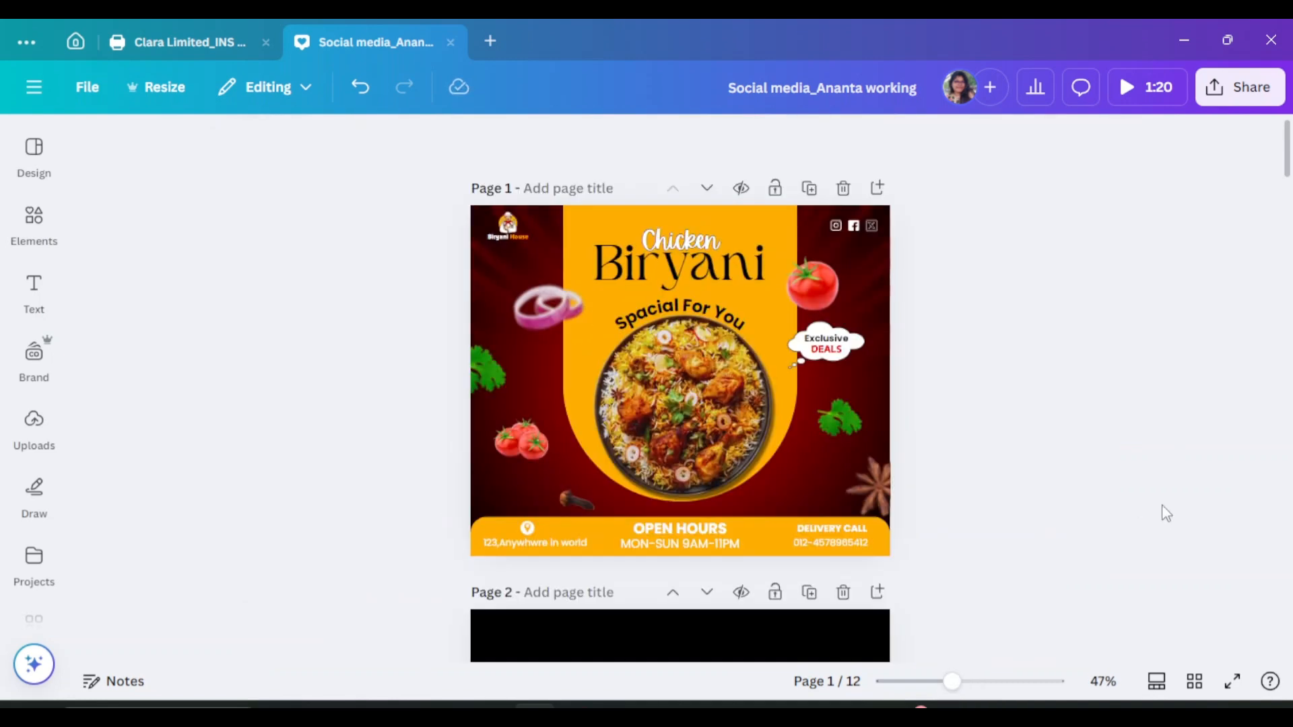
left_click_drag(846, 254, 806, 441)
left_click(702, 141)
left_click(1018, 453)
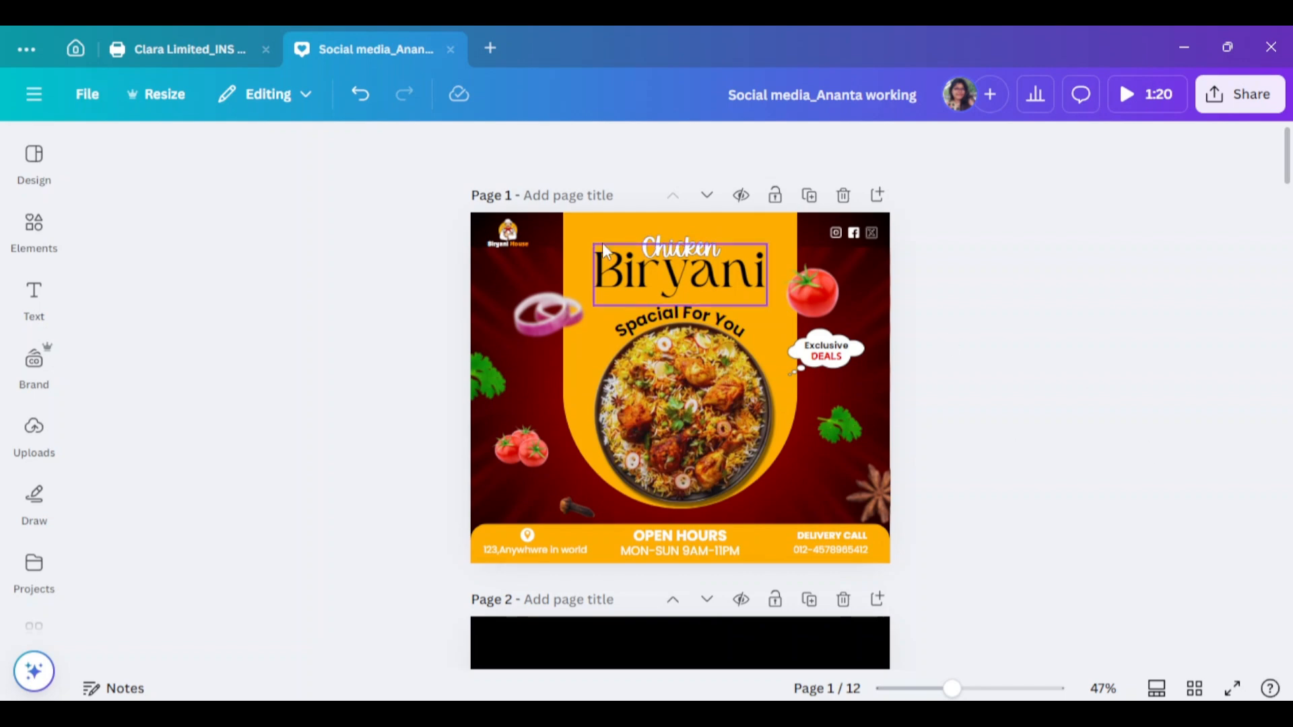
left_click_drag(544, 265, 543, 233)
left_click(1119, 307)
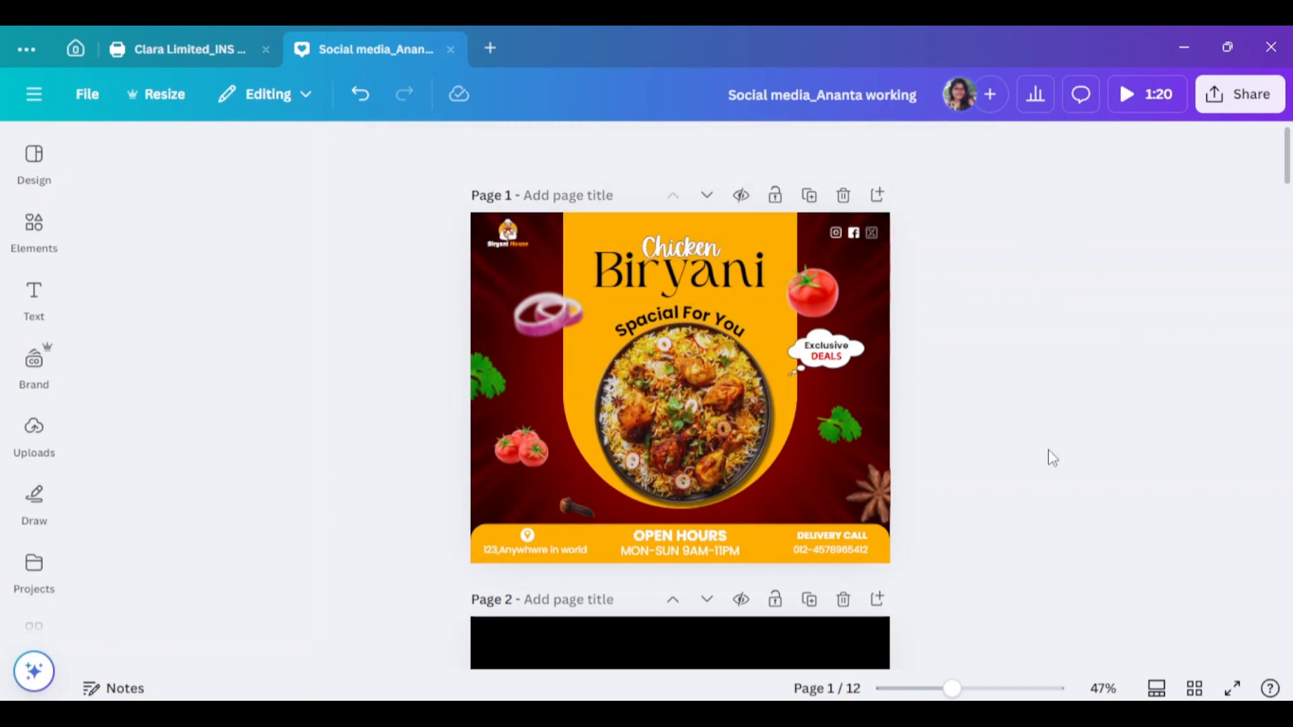
left_click_drag(951, 689, 967, 688)
scroll(1122, 468, "up", 1)
scroll(1122, 468, "down", 1)
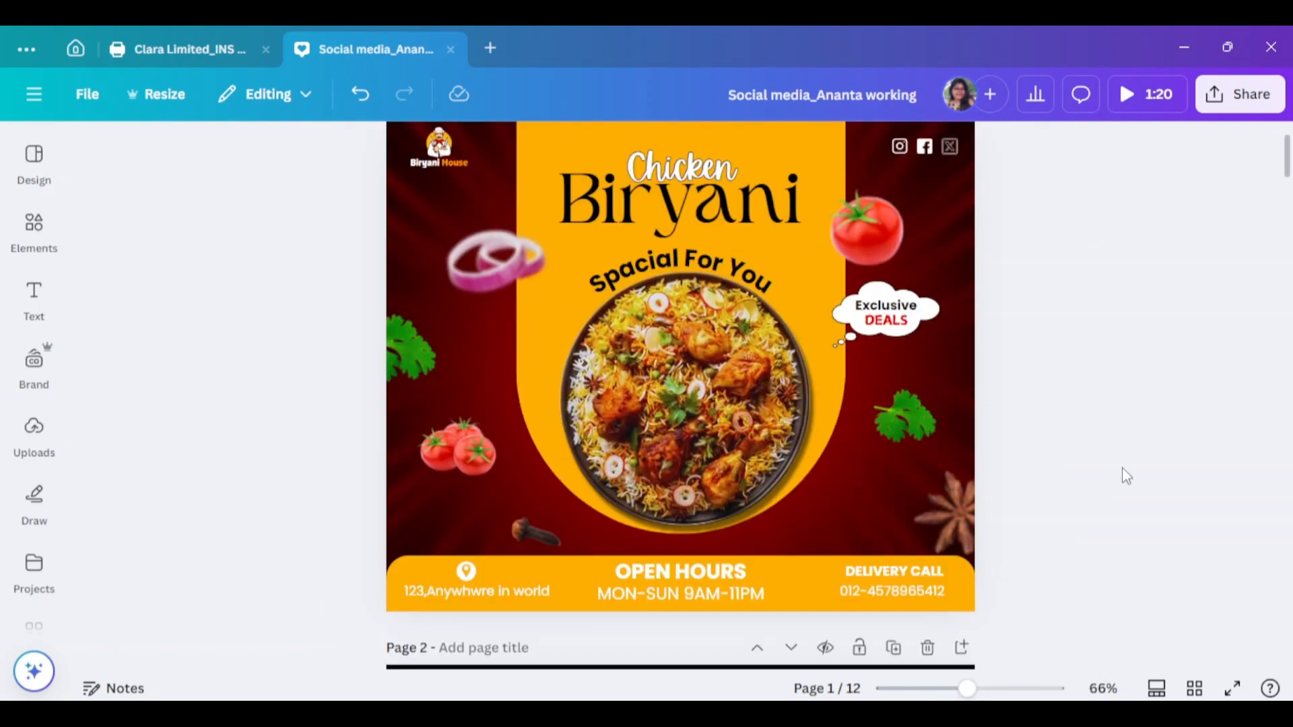
scroll(1125, 476, "up", 2)
left_click(791, 238)
left_click(265, 147)
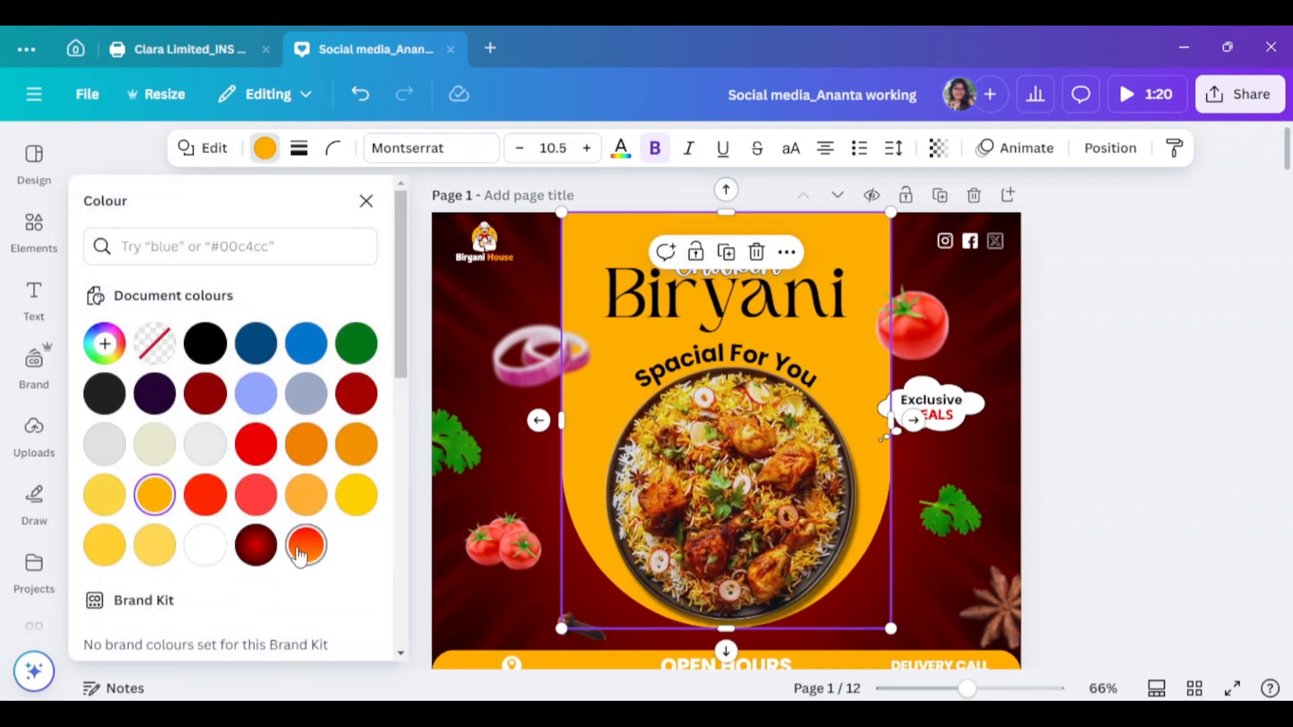
left_click(307, 545)
left_click(306, 546)
left_click(115, 482)
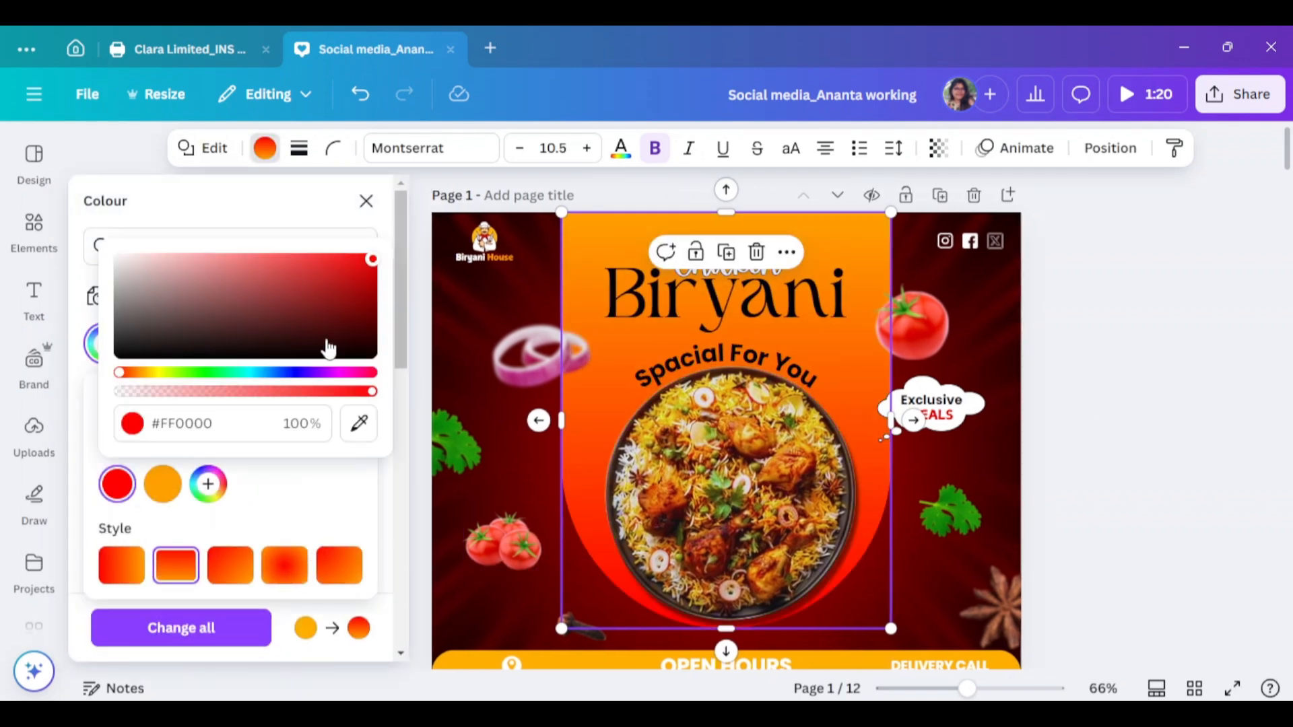
left_click_drag(121, 373, 150, 375)
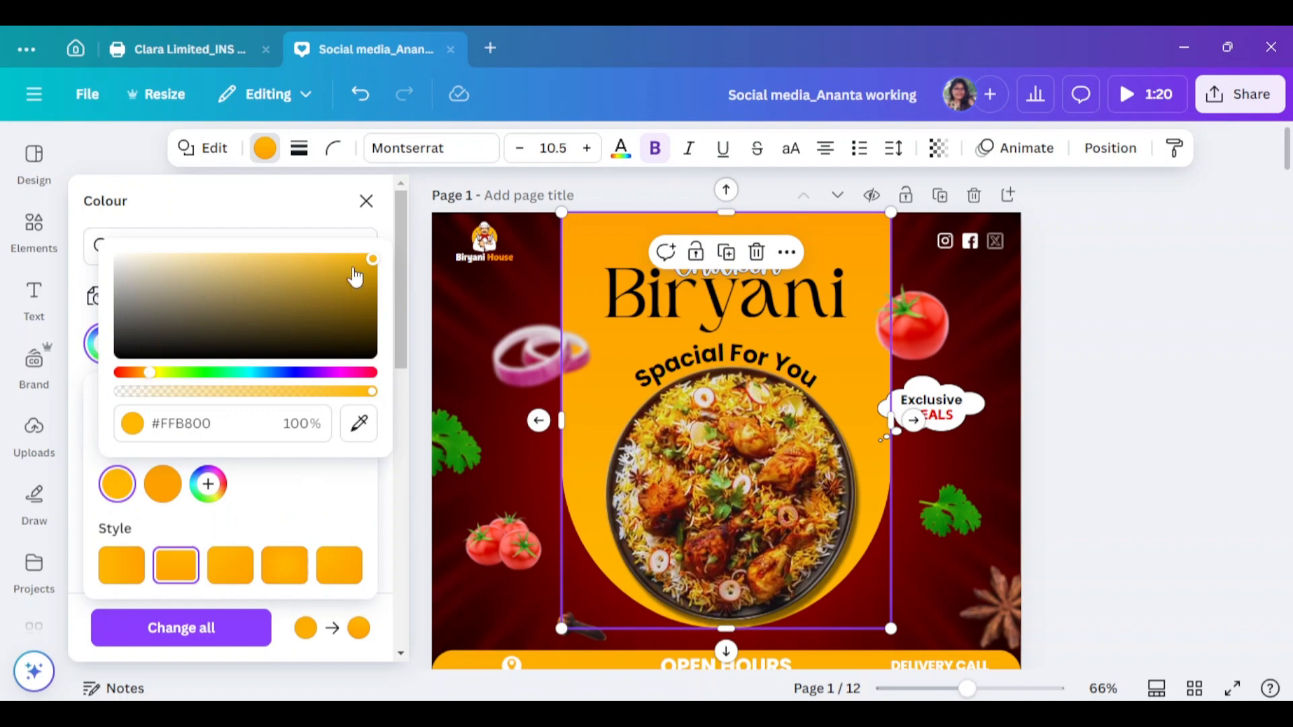
left_click(1154, 319)
scroll(1174, 456, "down", 2)
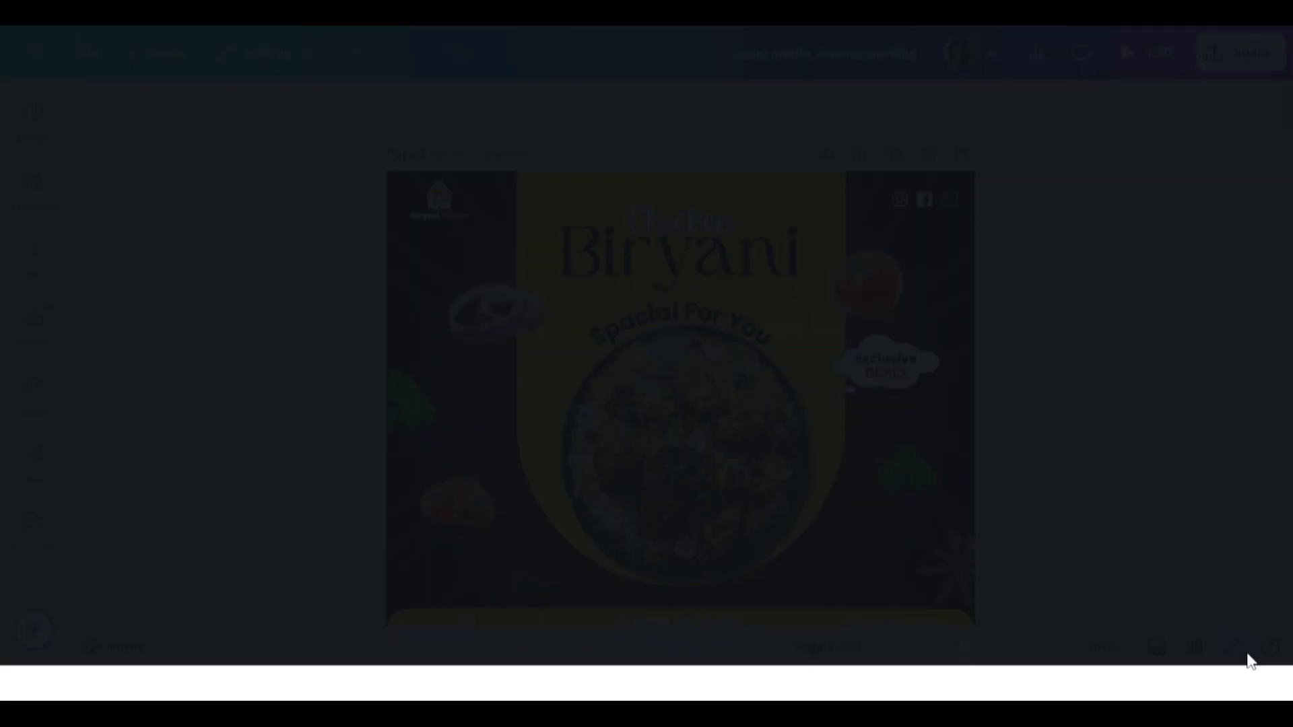